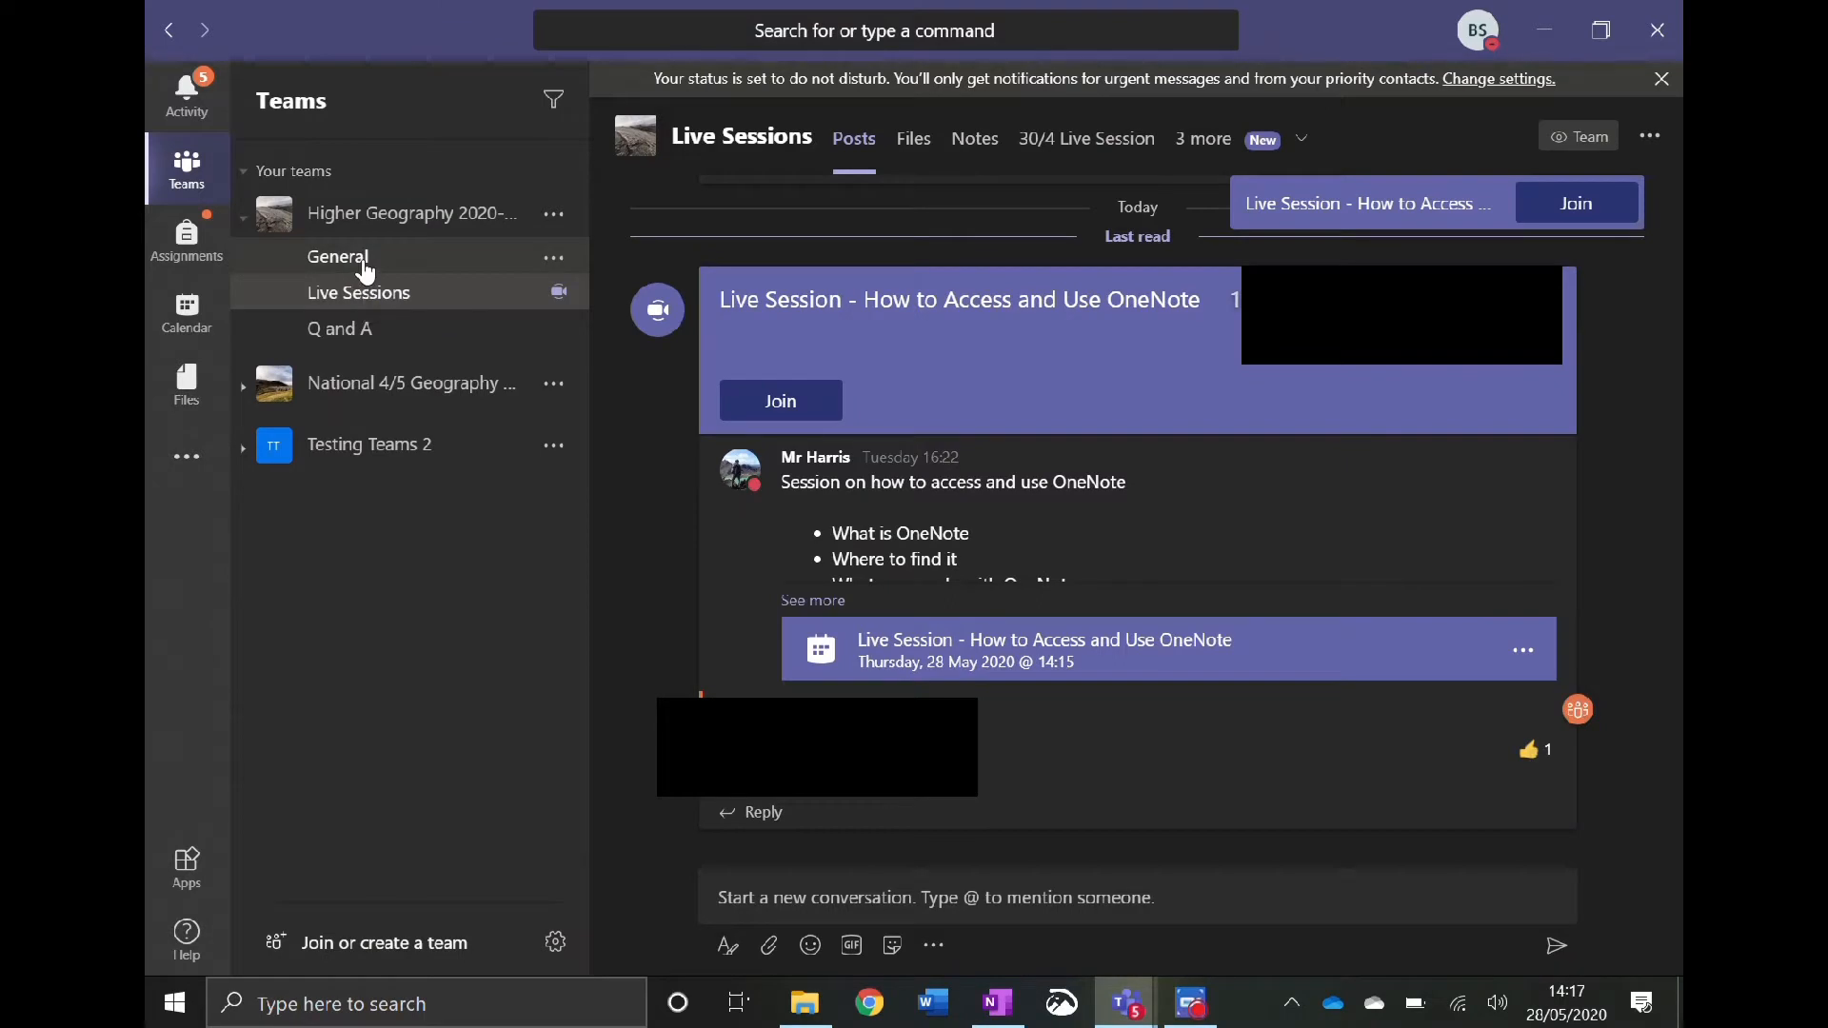
- Open the Class Notebook in the Higher Geography team's General channel and show its sections and pages
left_click(366, 271)
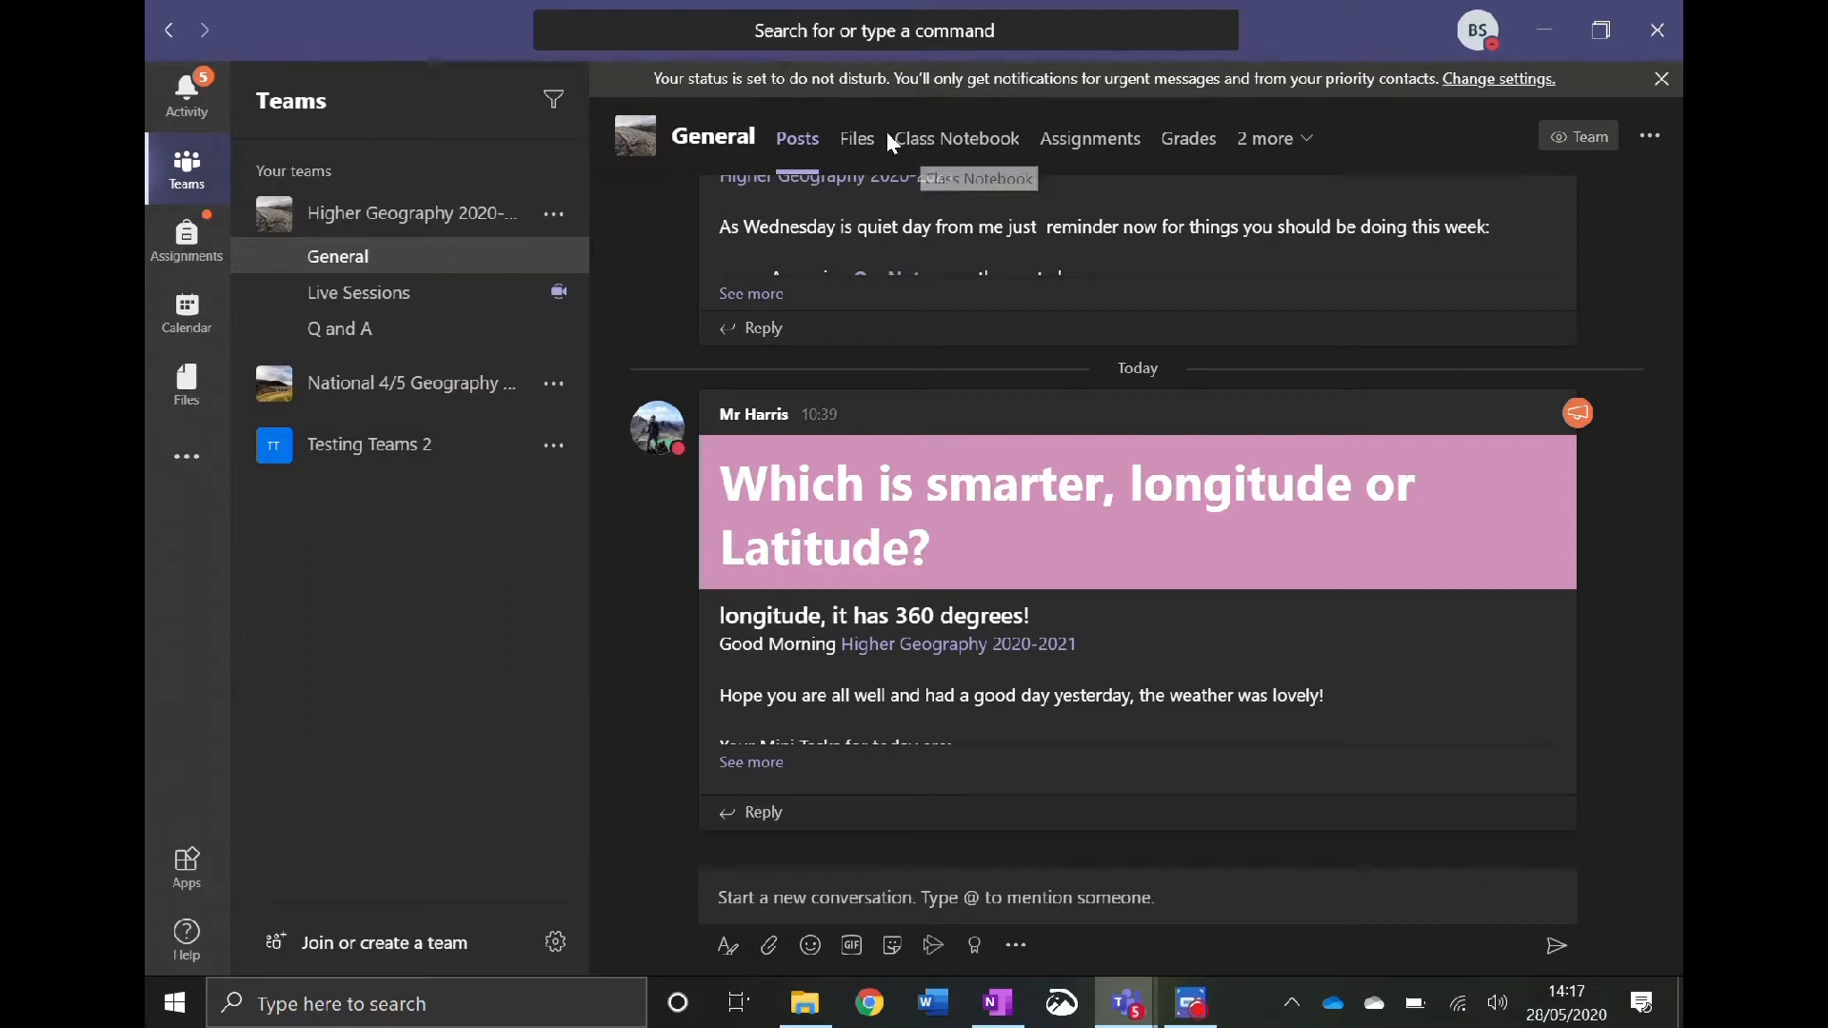
left_click(978, 151)
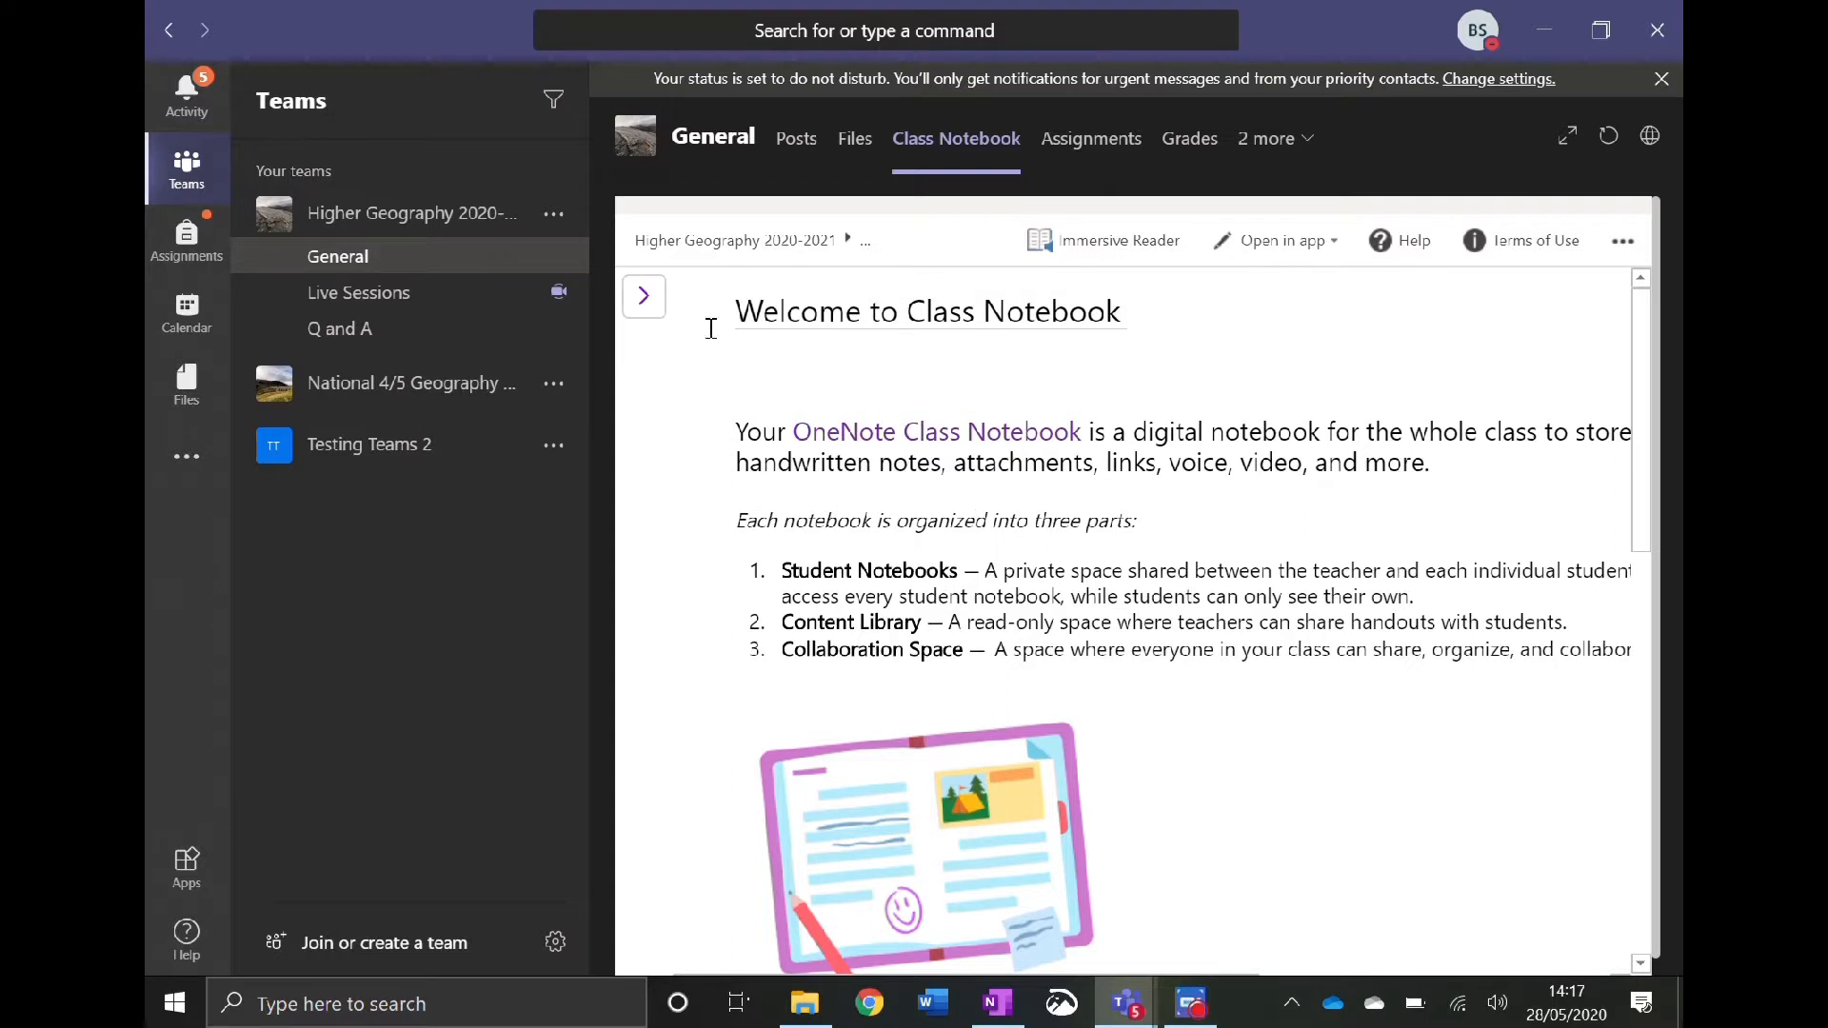
left_click(632, 306)
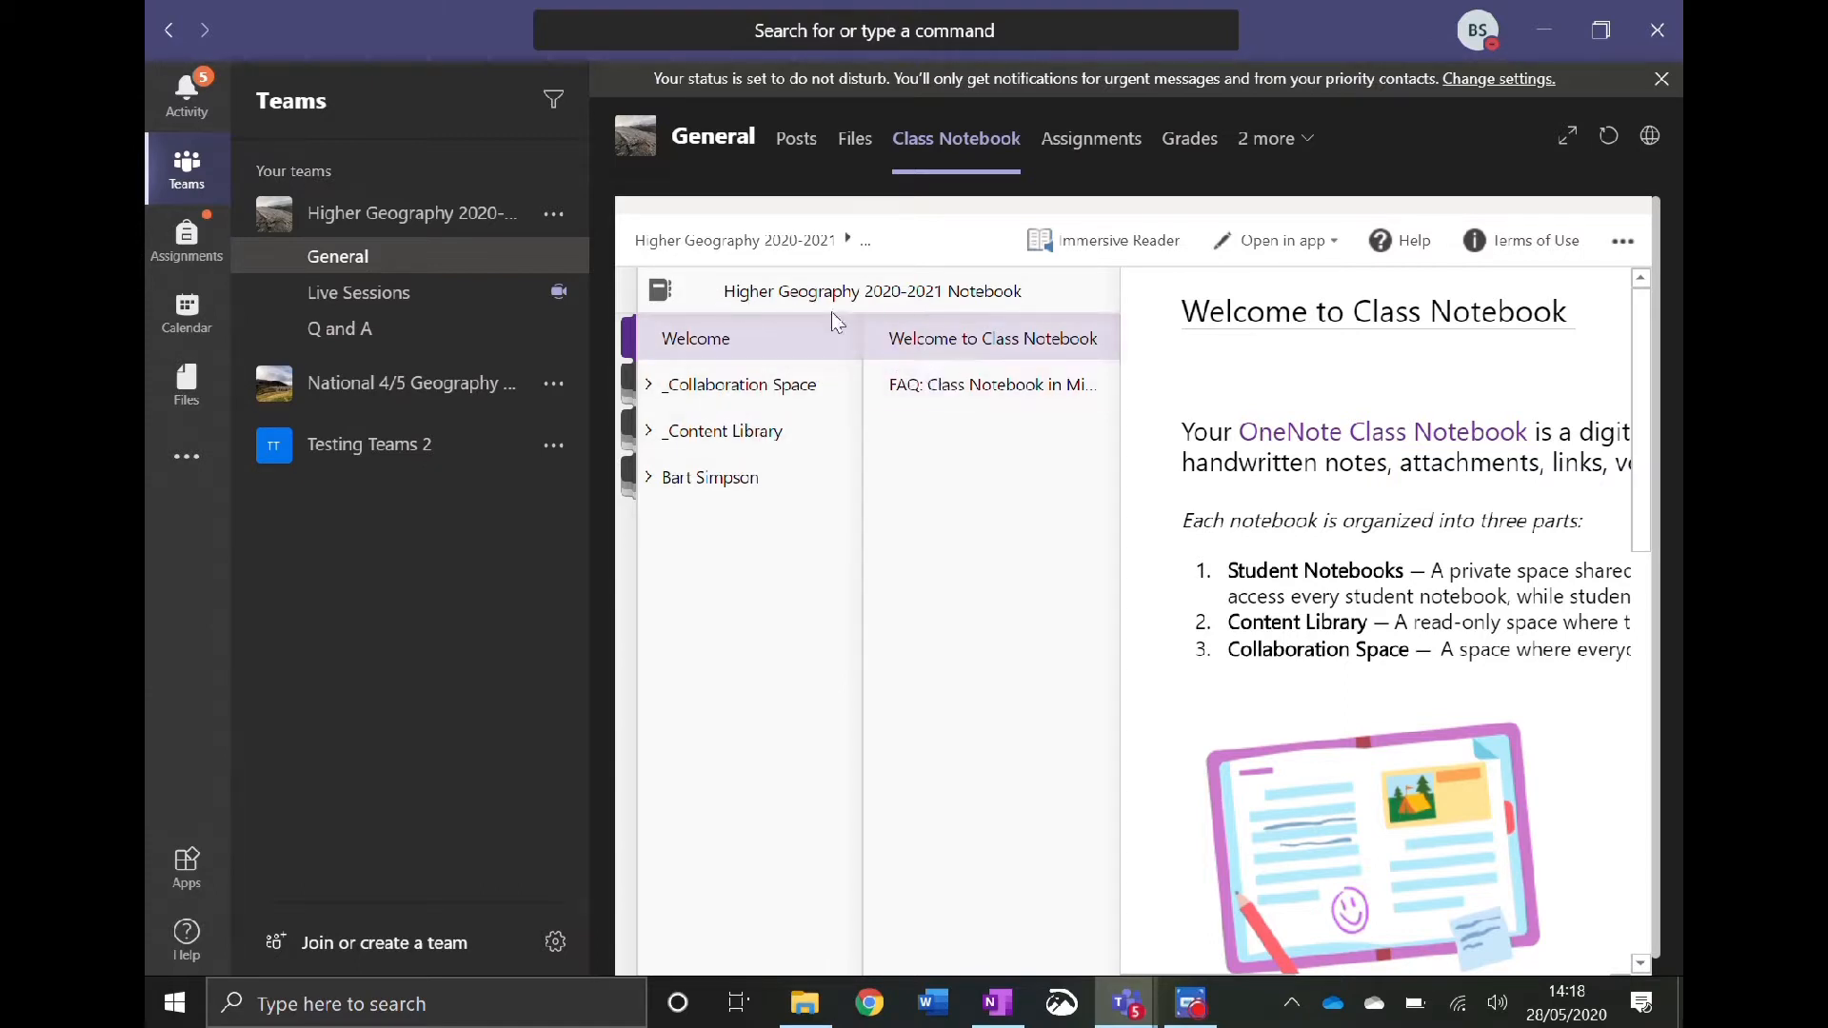
- Read through the Welcome to Class Notebook page, including the advice on making the most of it
scroll(1254, 657, "down", 1)
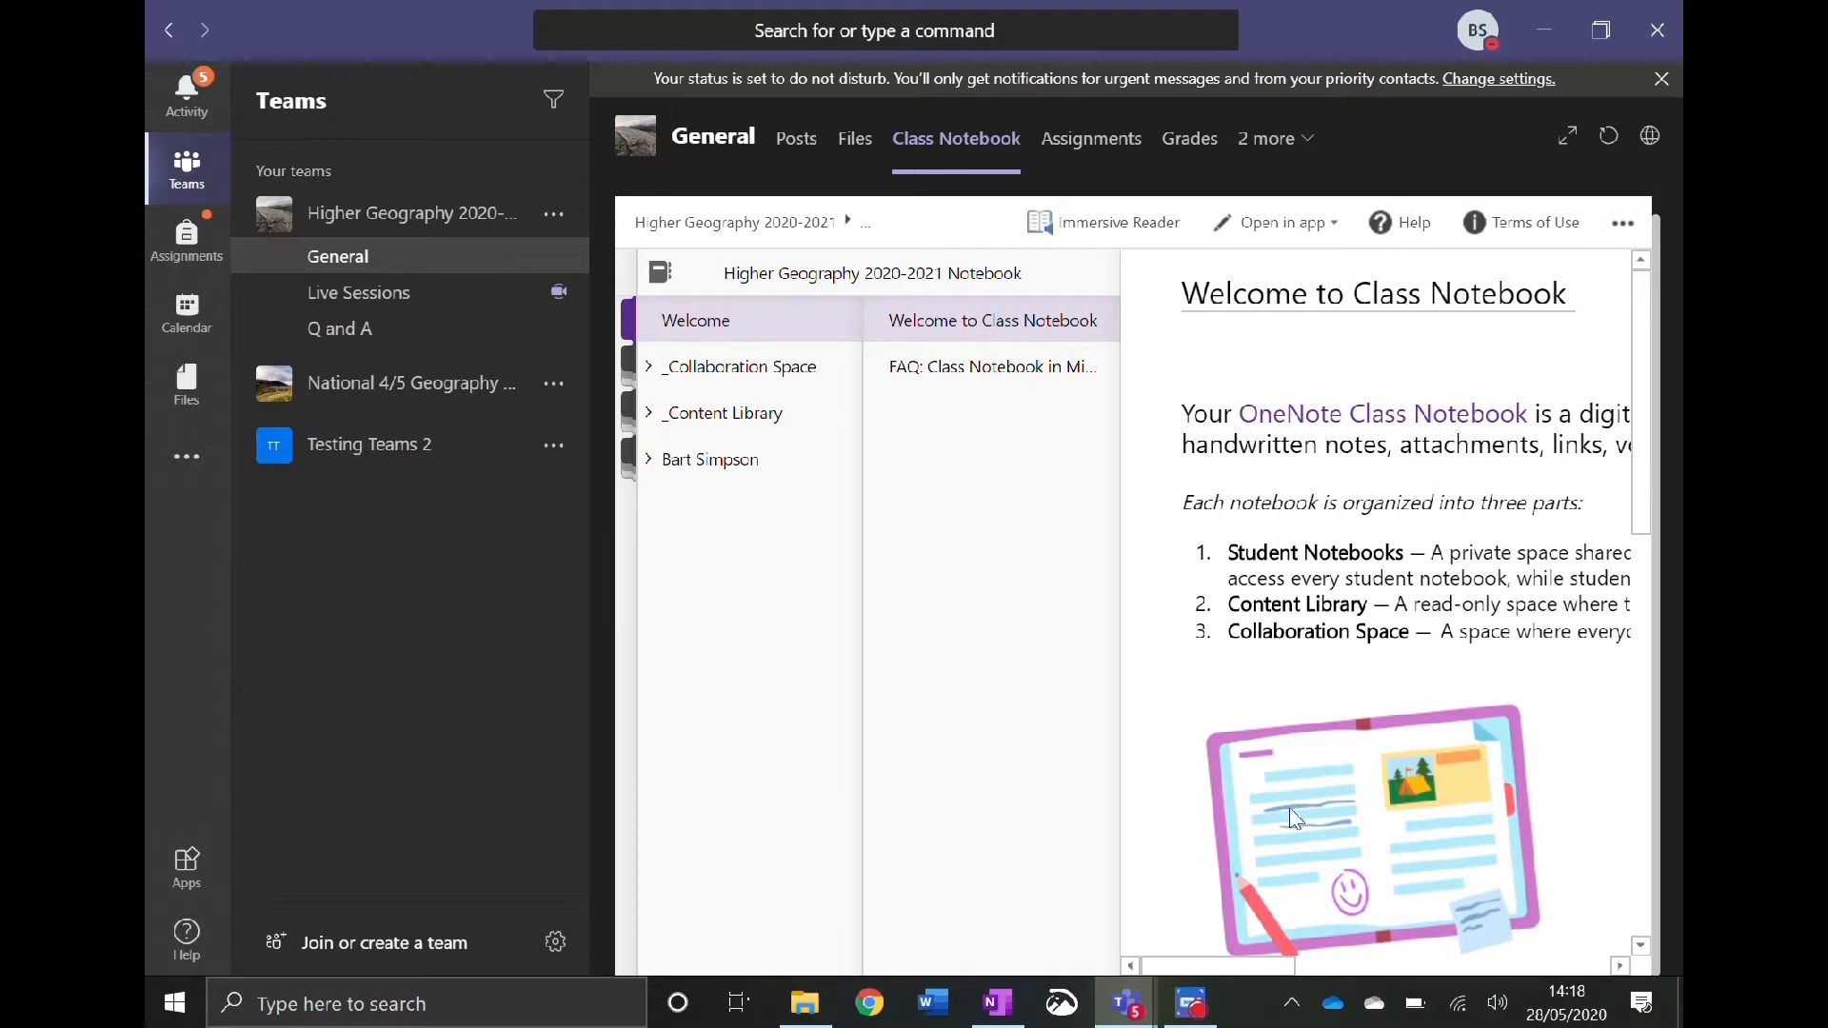
left_click(1225, 965)
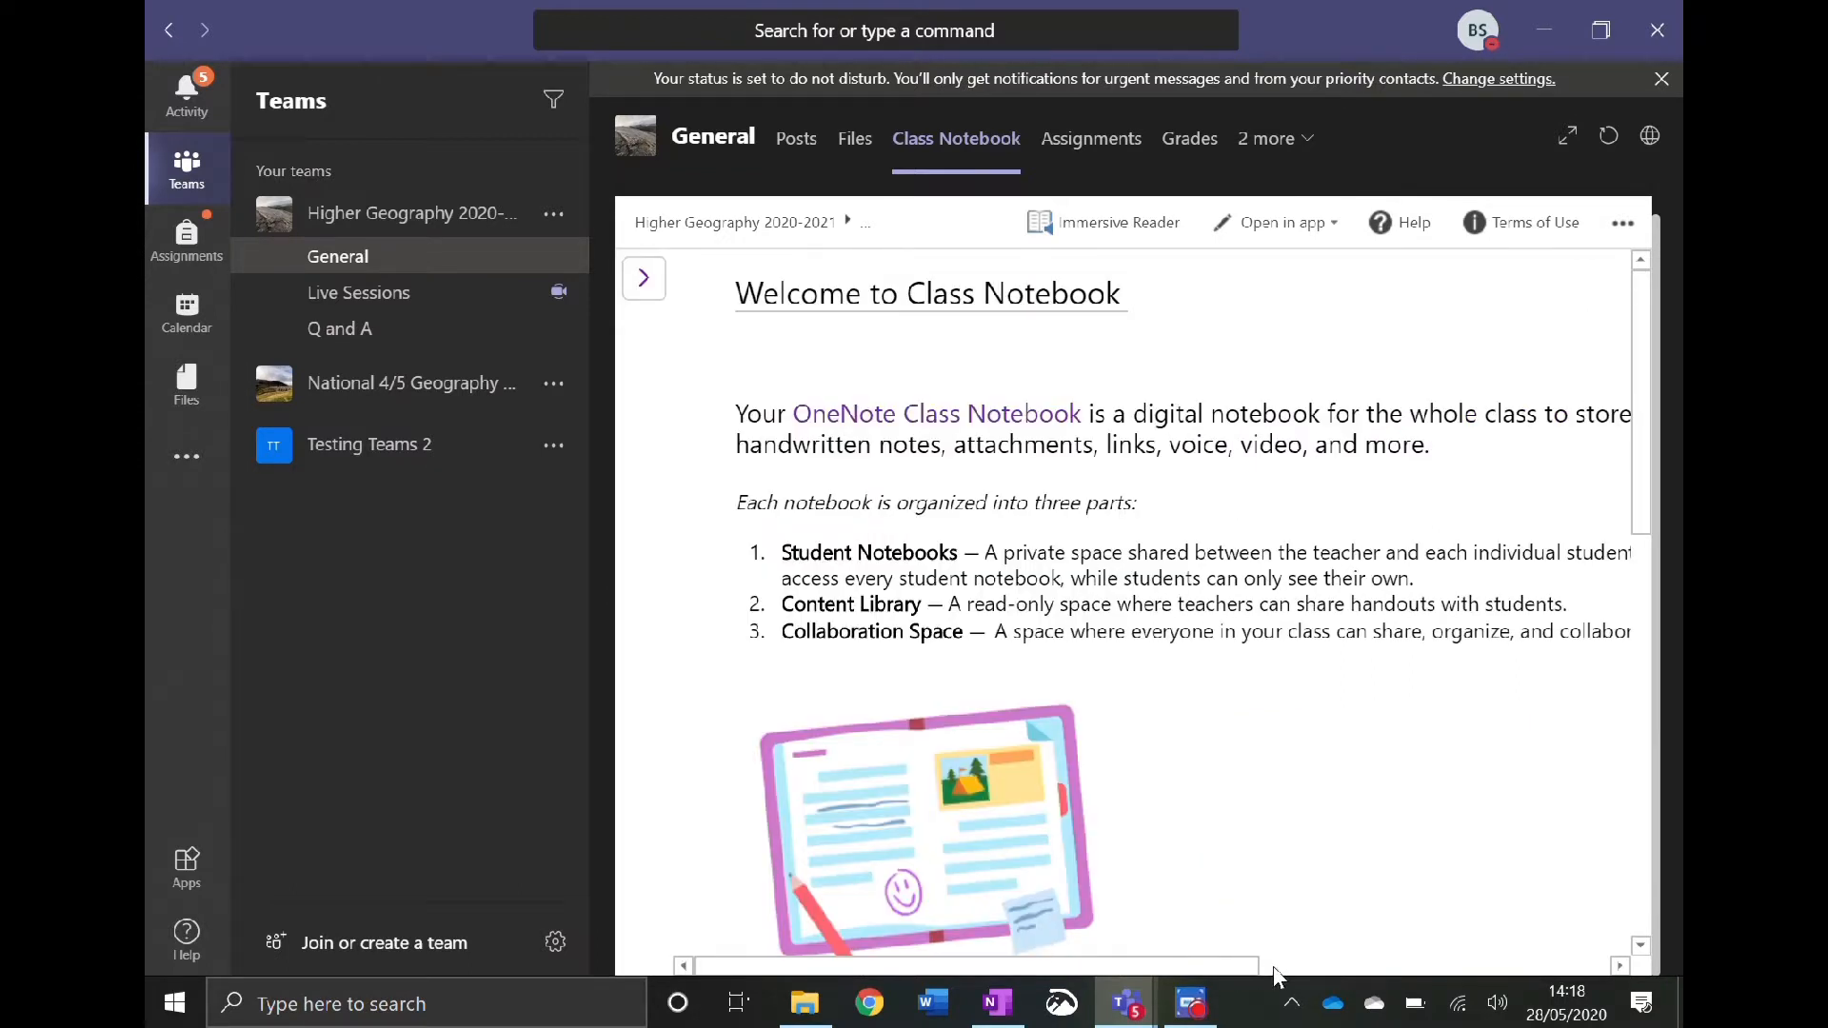
left_click_drag(1226, 967, 1255, 968)
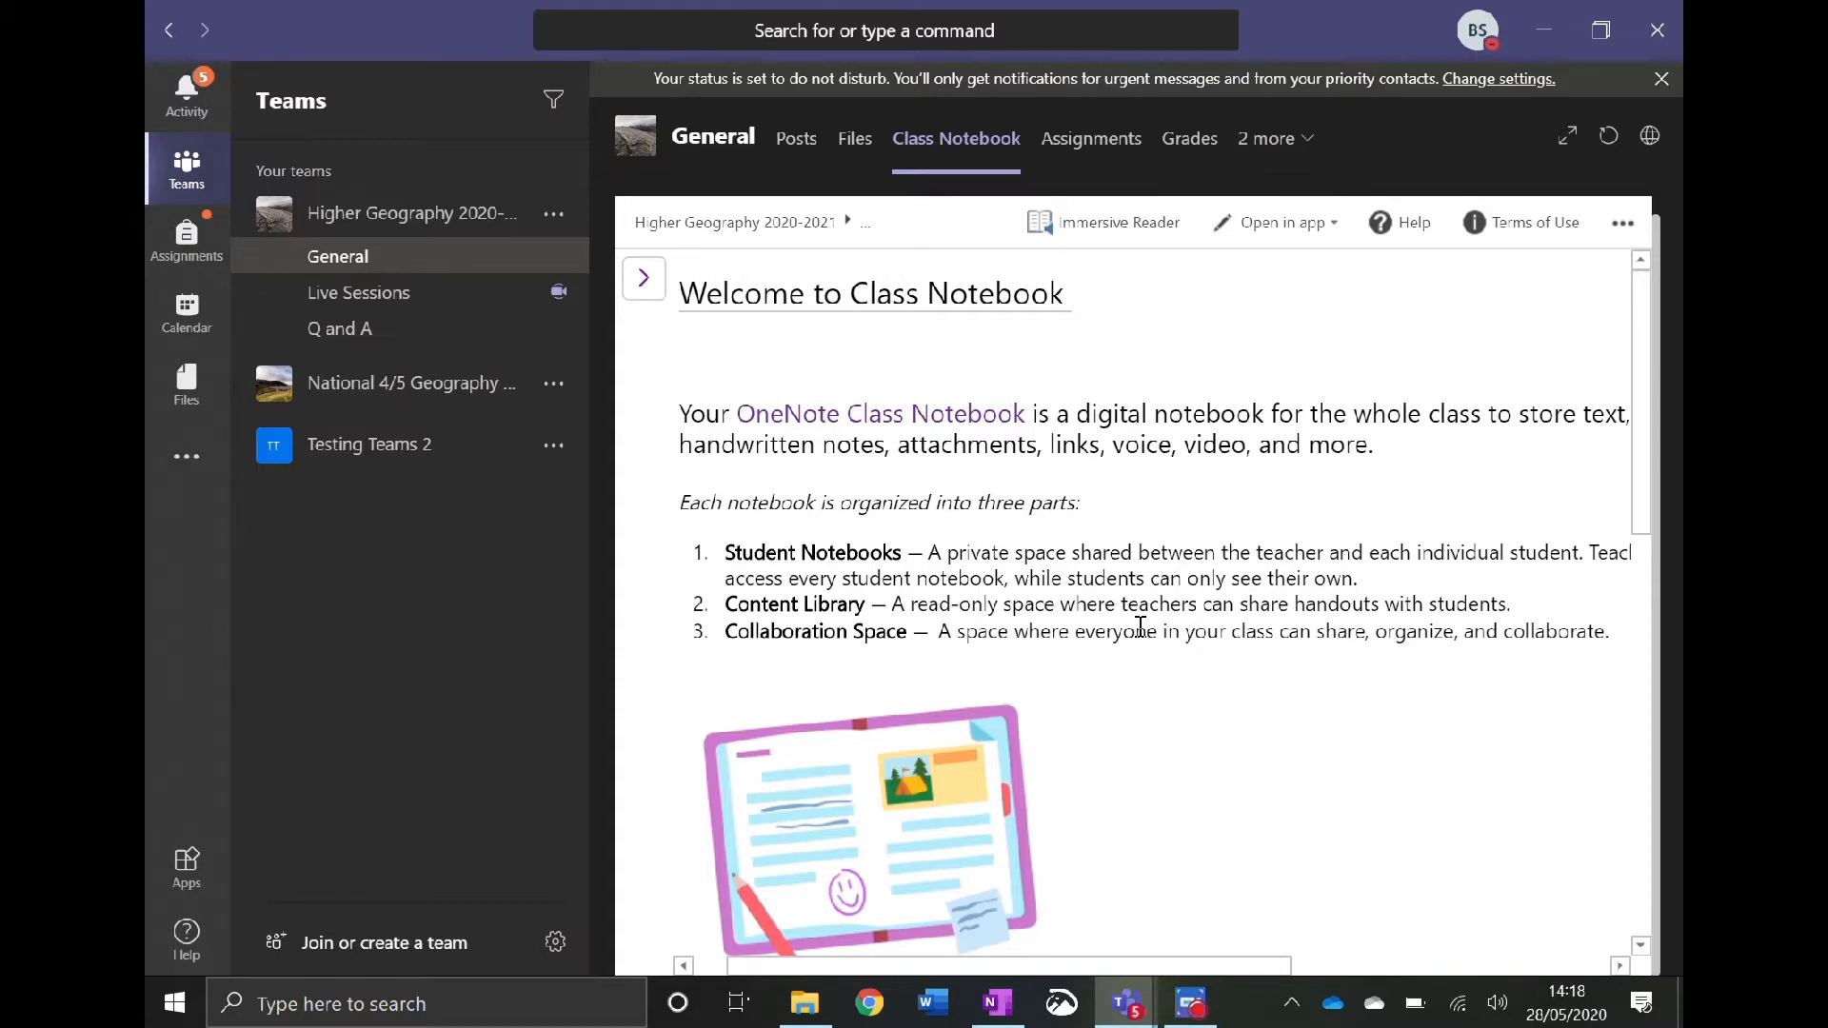
scroll(1140, 626, "down", 4)
scroll(1140, 627, "down", 2)
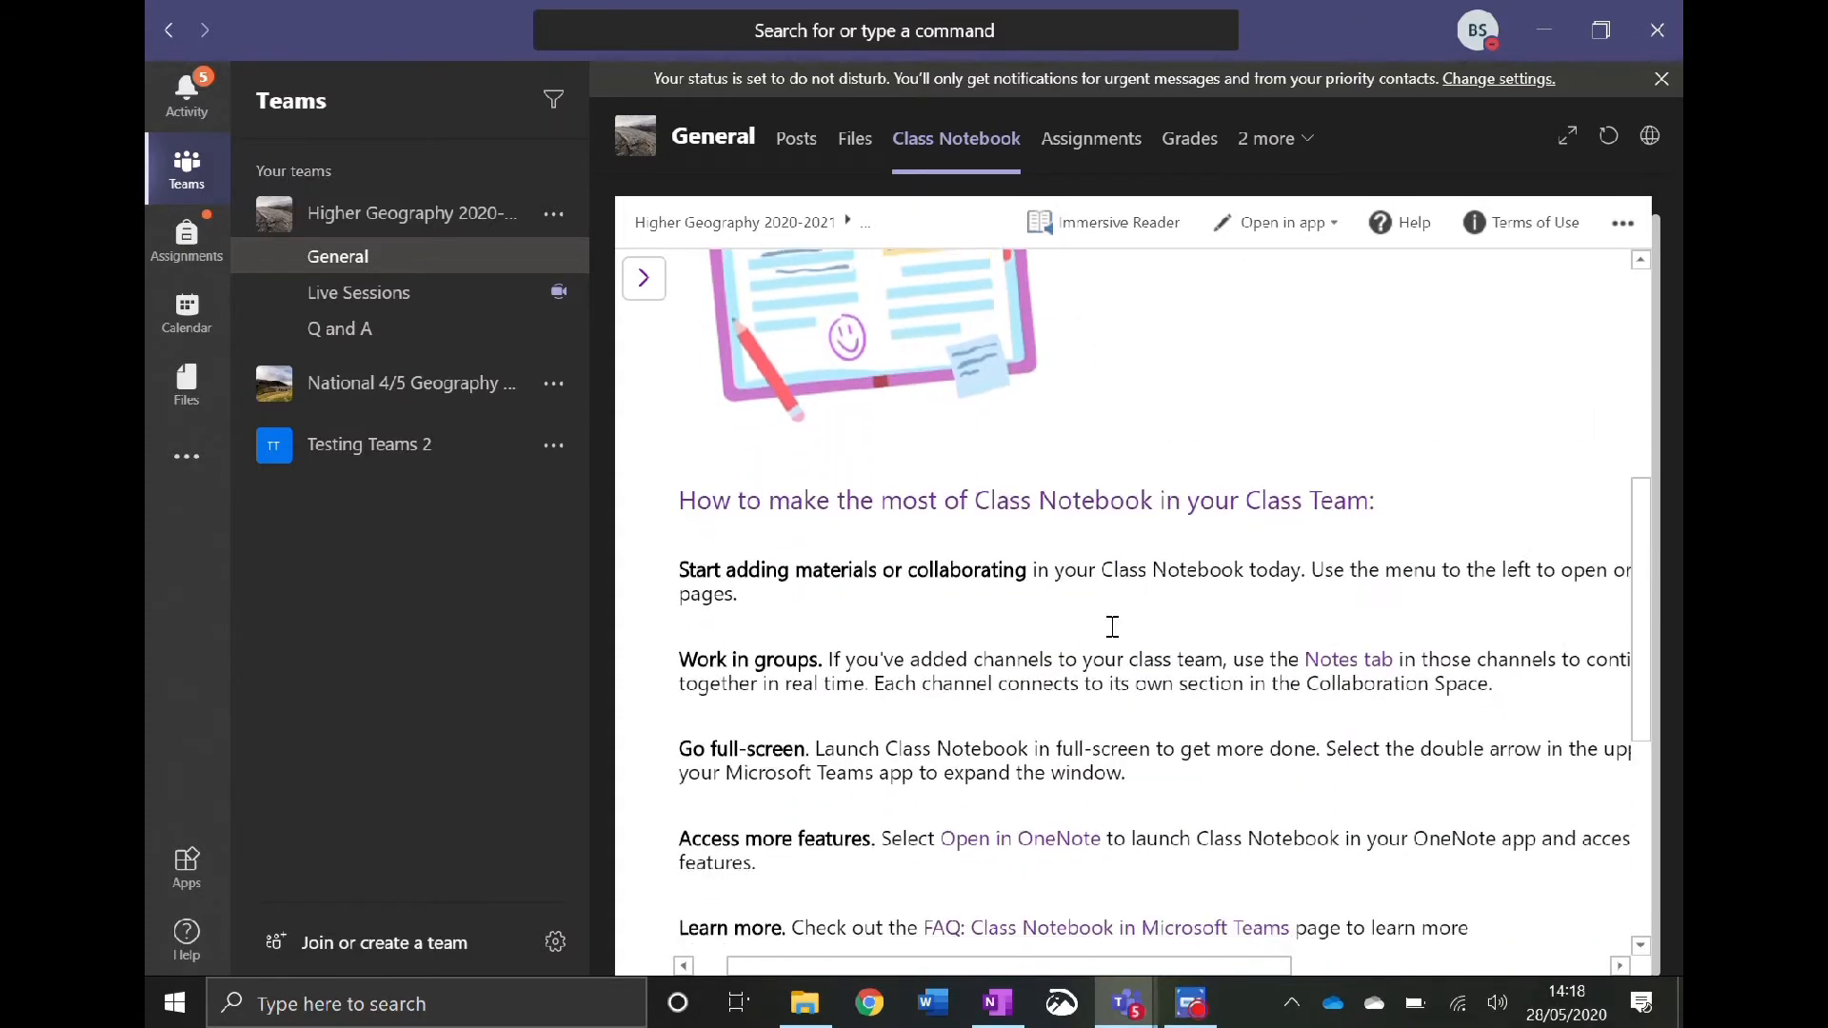
scroll(1147, 652, "down", 2)
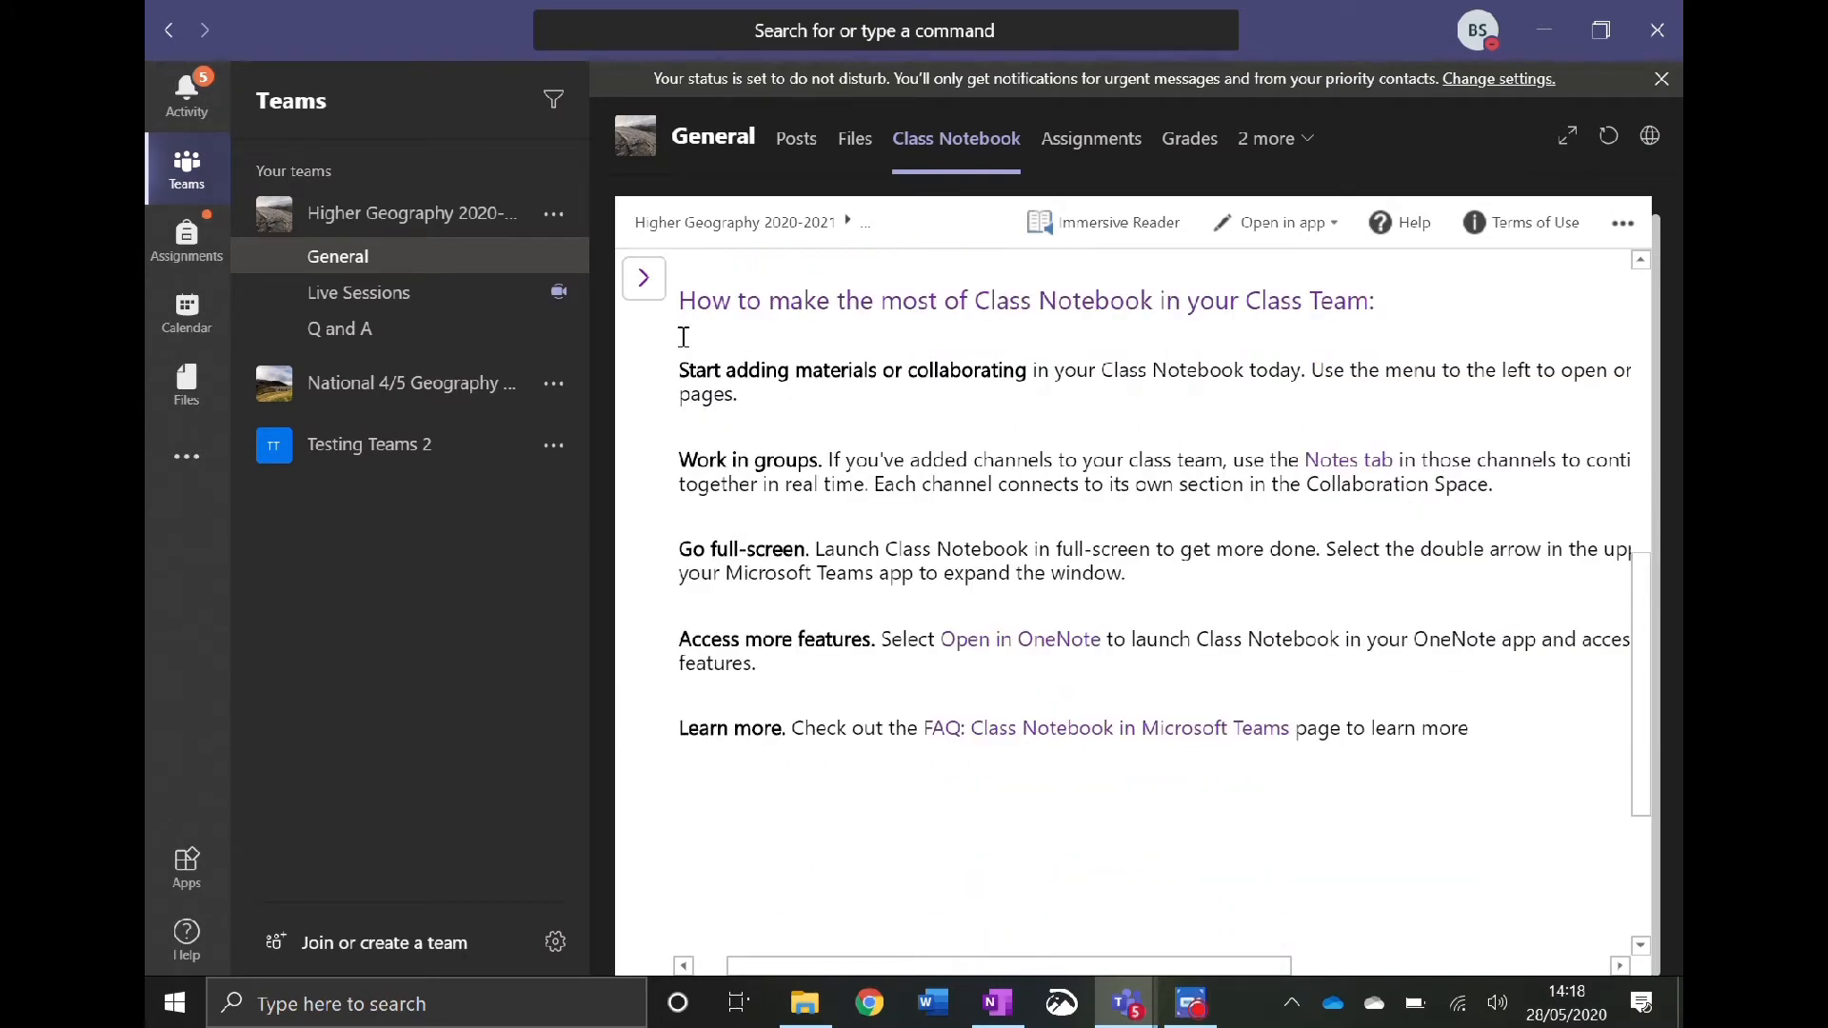
- Bring back the notebook's section list and look at which sections the Collaboration Space contains
left_click(644, 278)
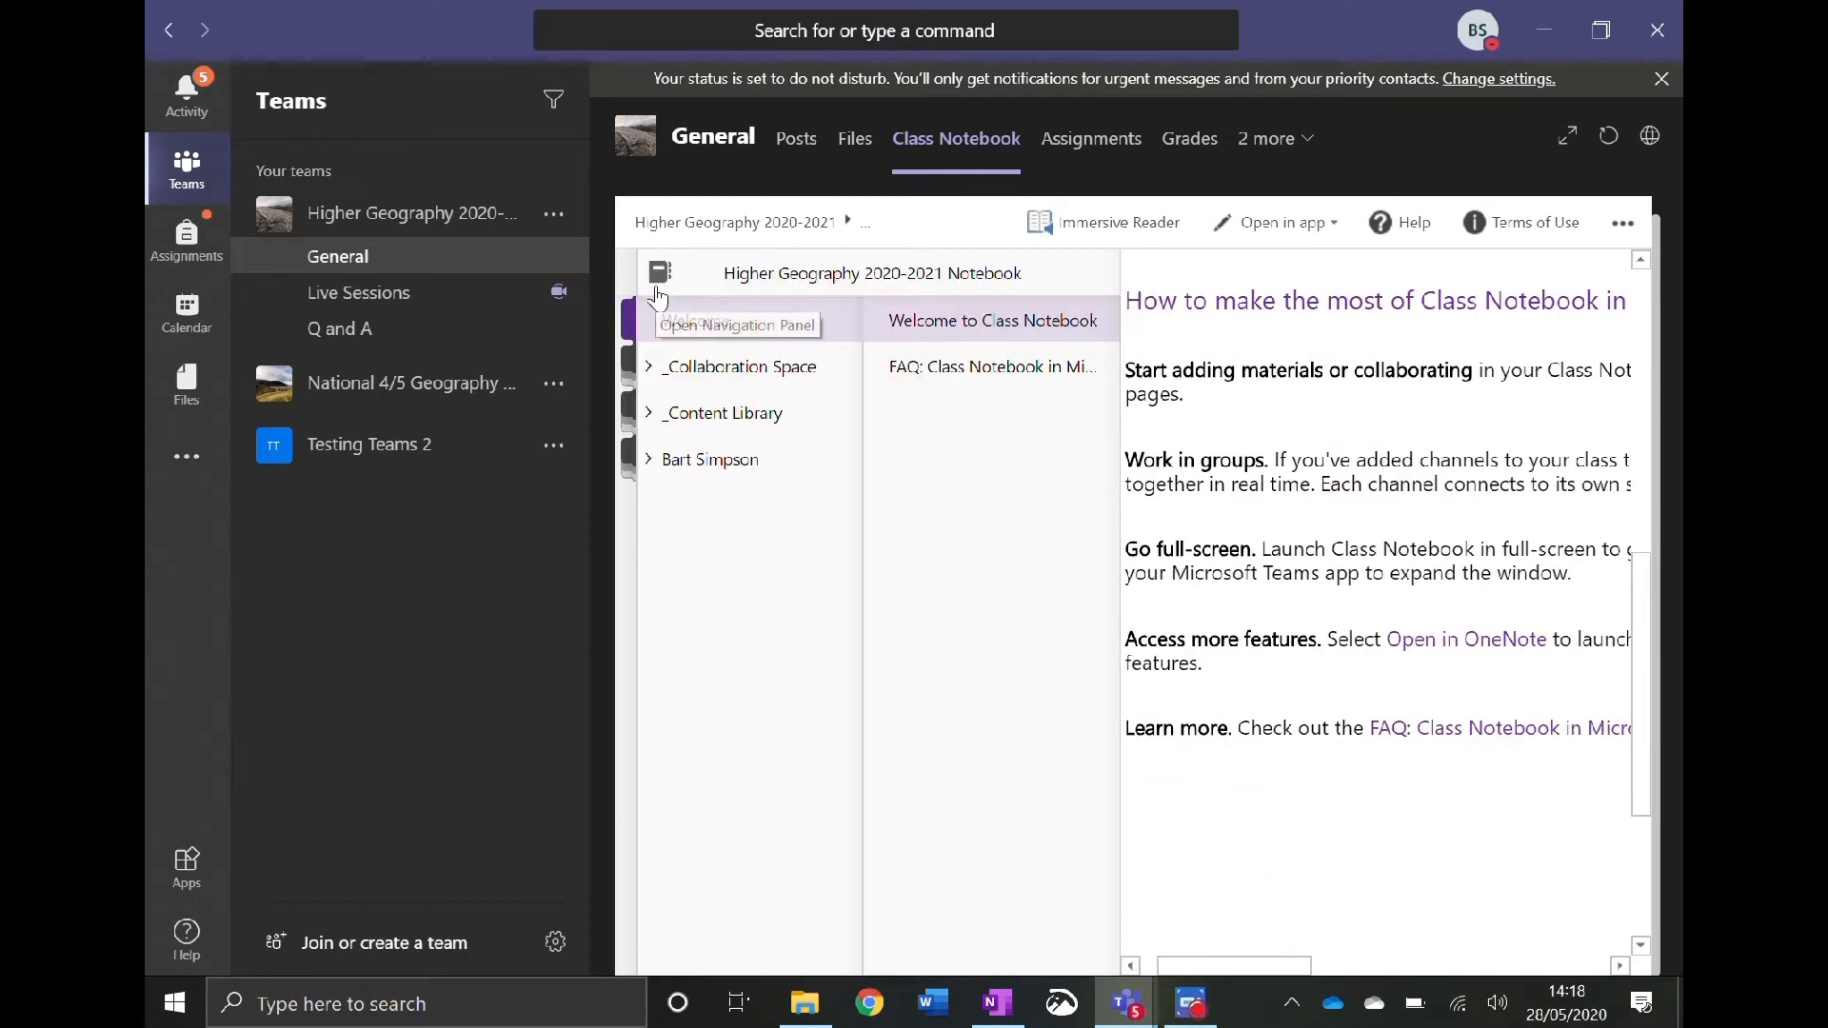
left_click(730, 375)
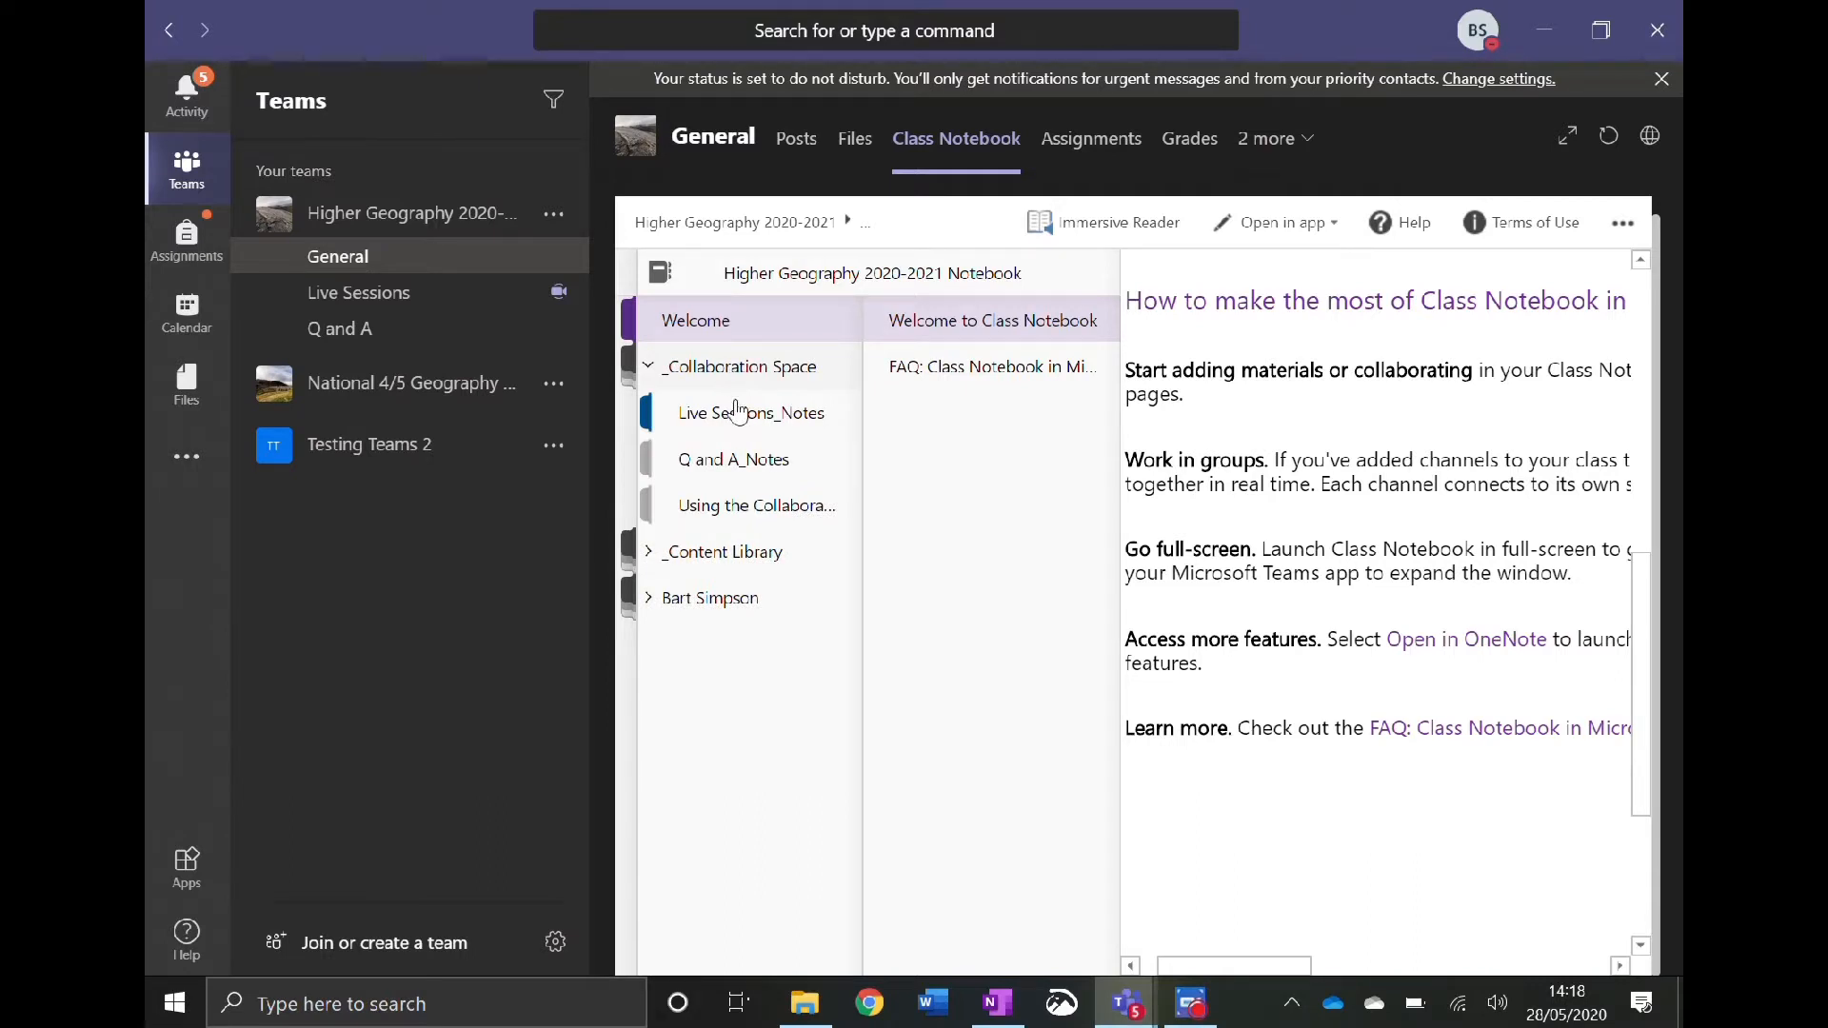
left_click(744, 379)
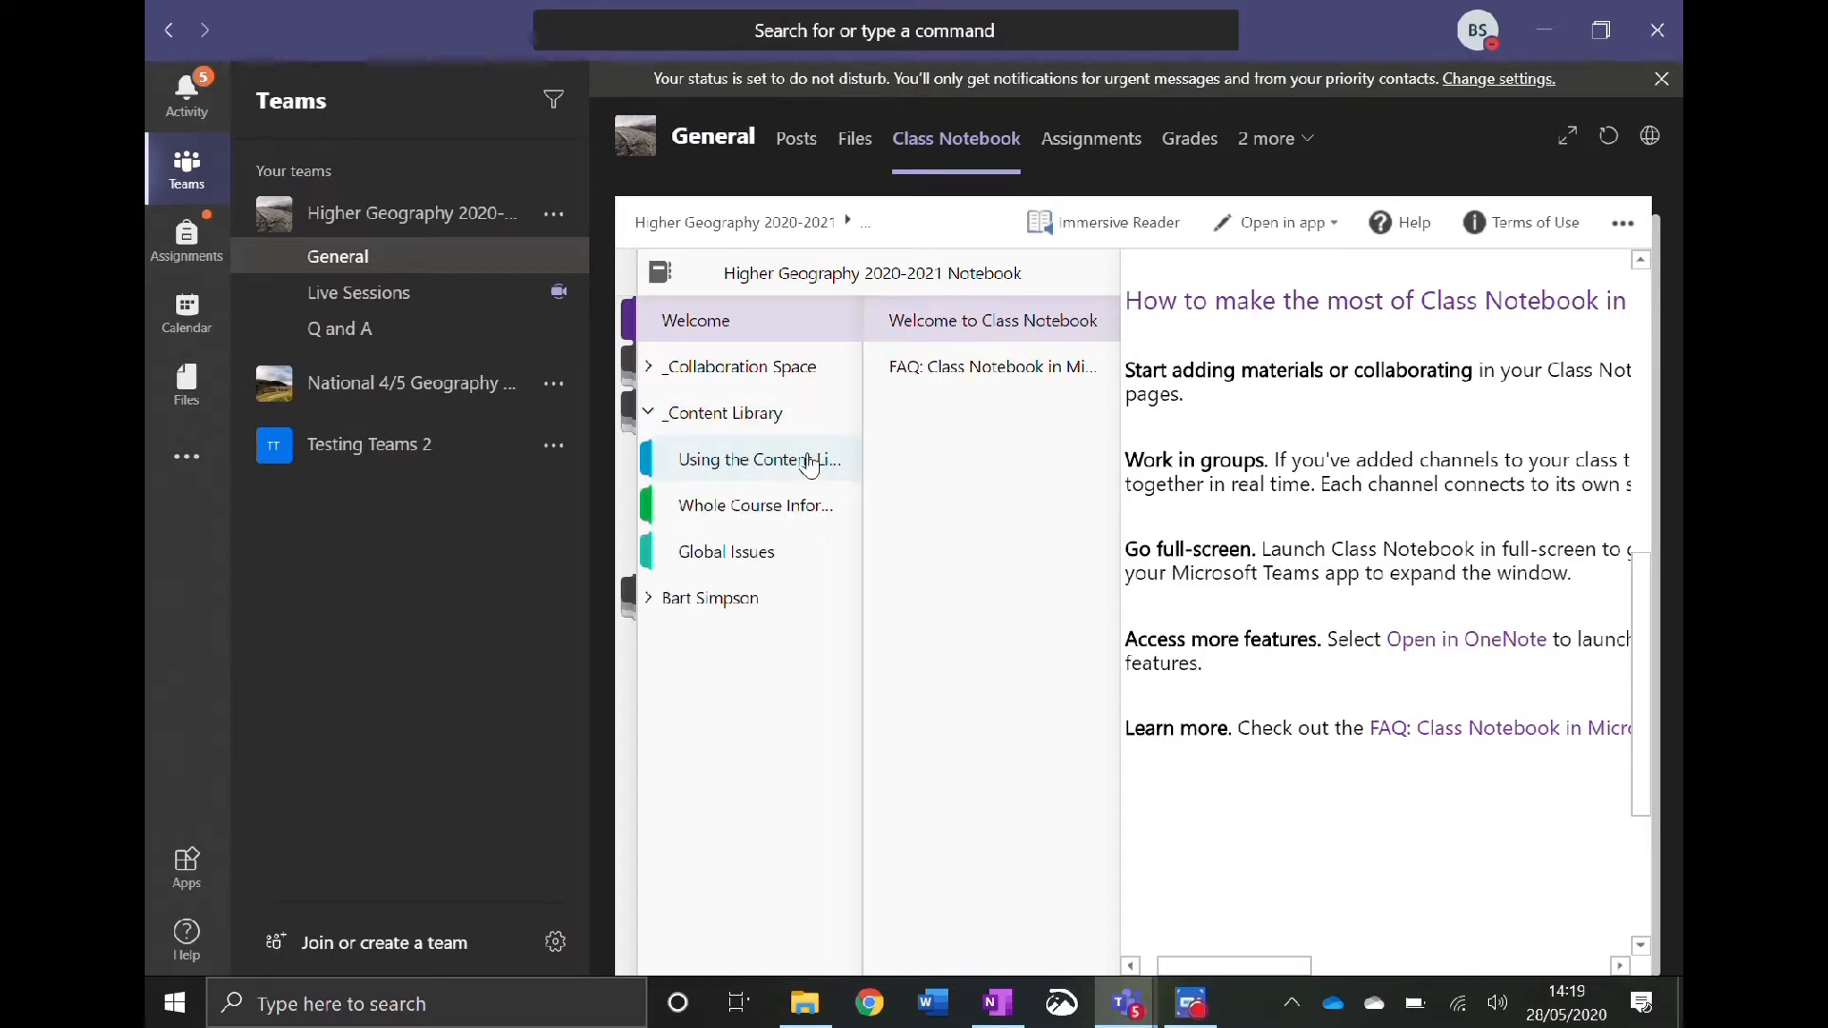
- Look through the Content Library's introductory section and the Higher Geography Checklist page under its whole-course section
left_click(808, 464)
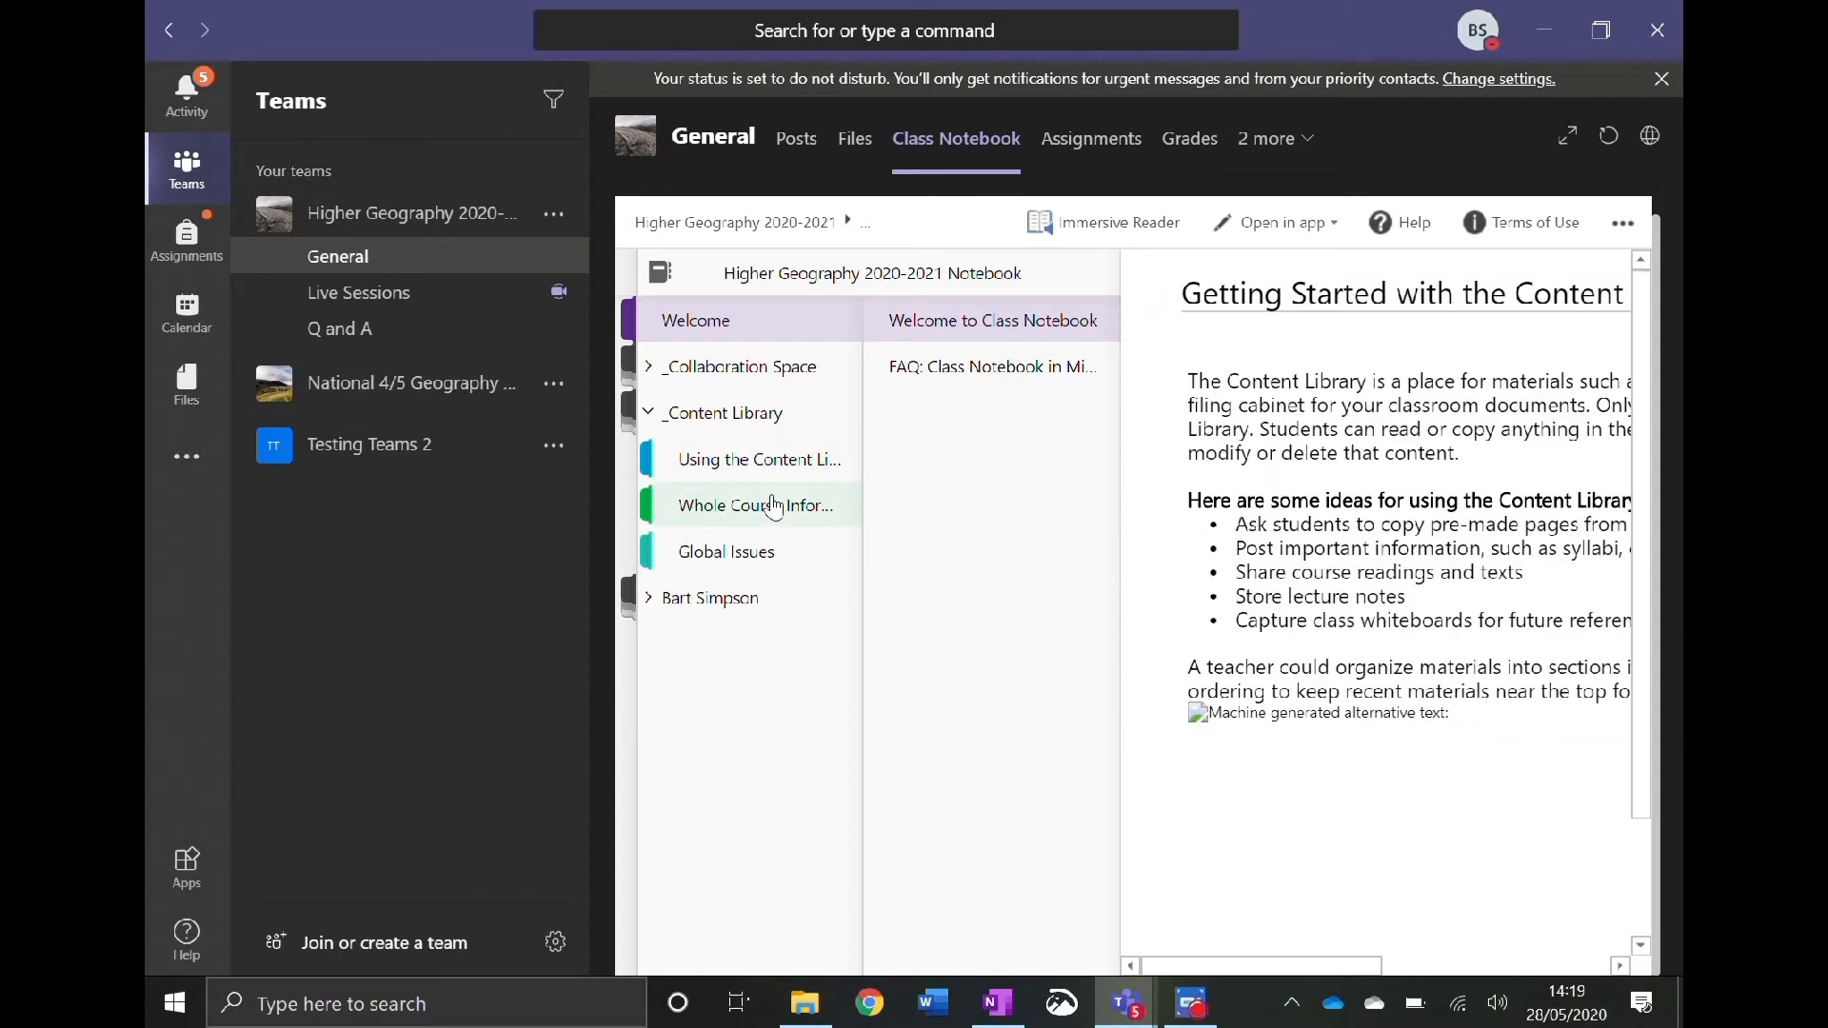
left_click(773, 507)
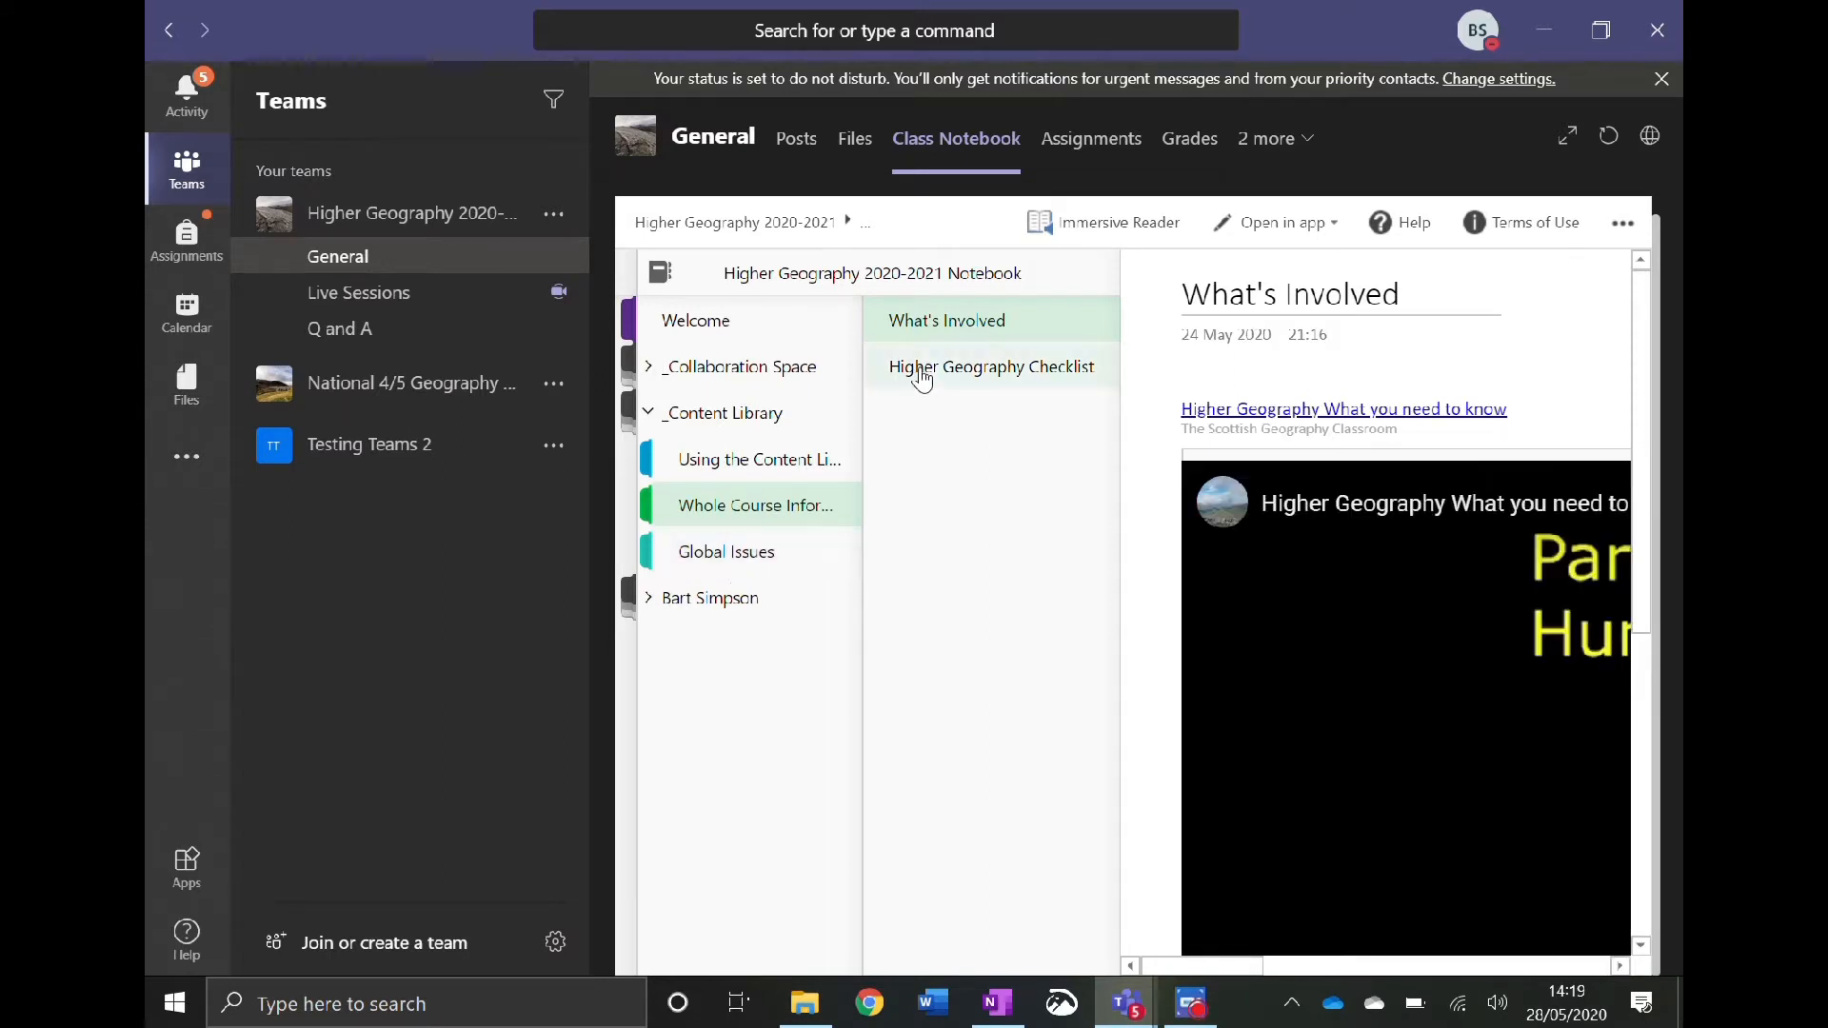
left_click(926, 372)
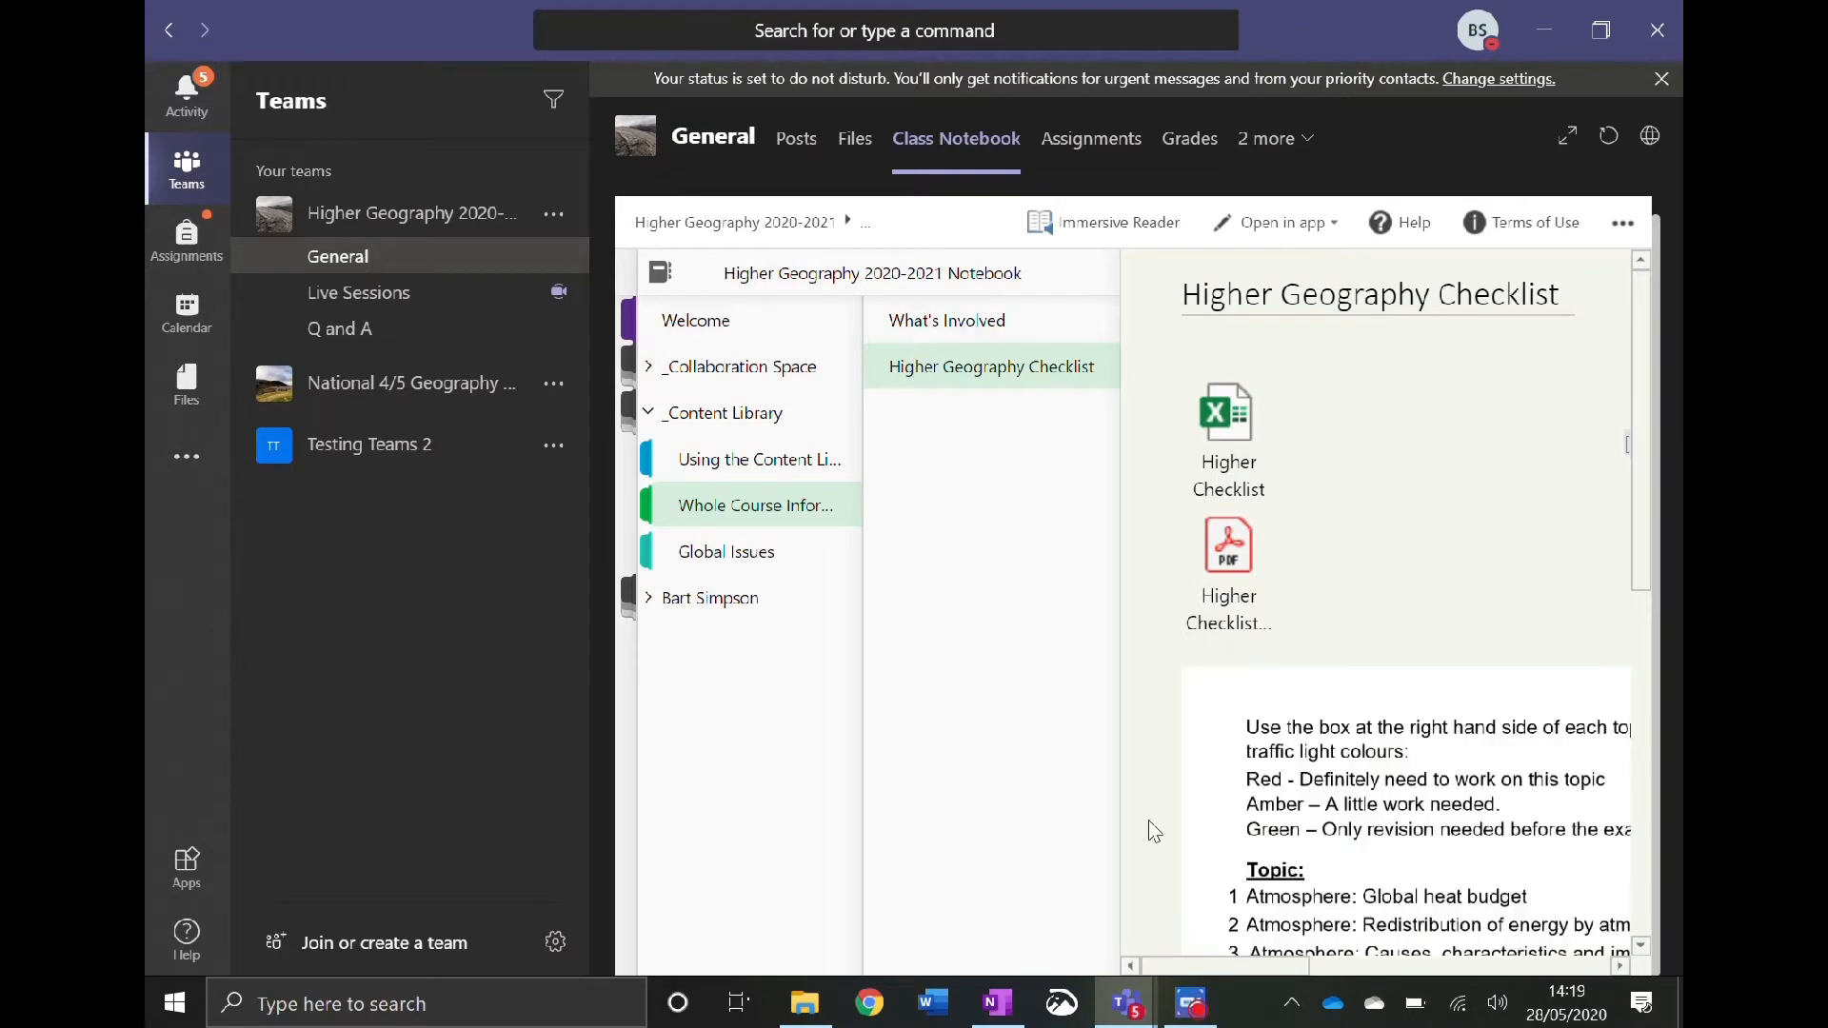
scroll(1121, 695, "down", 5)
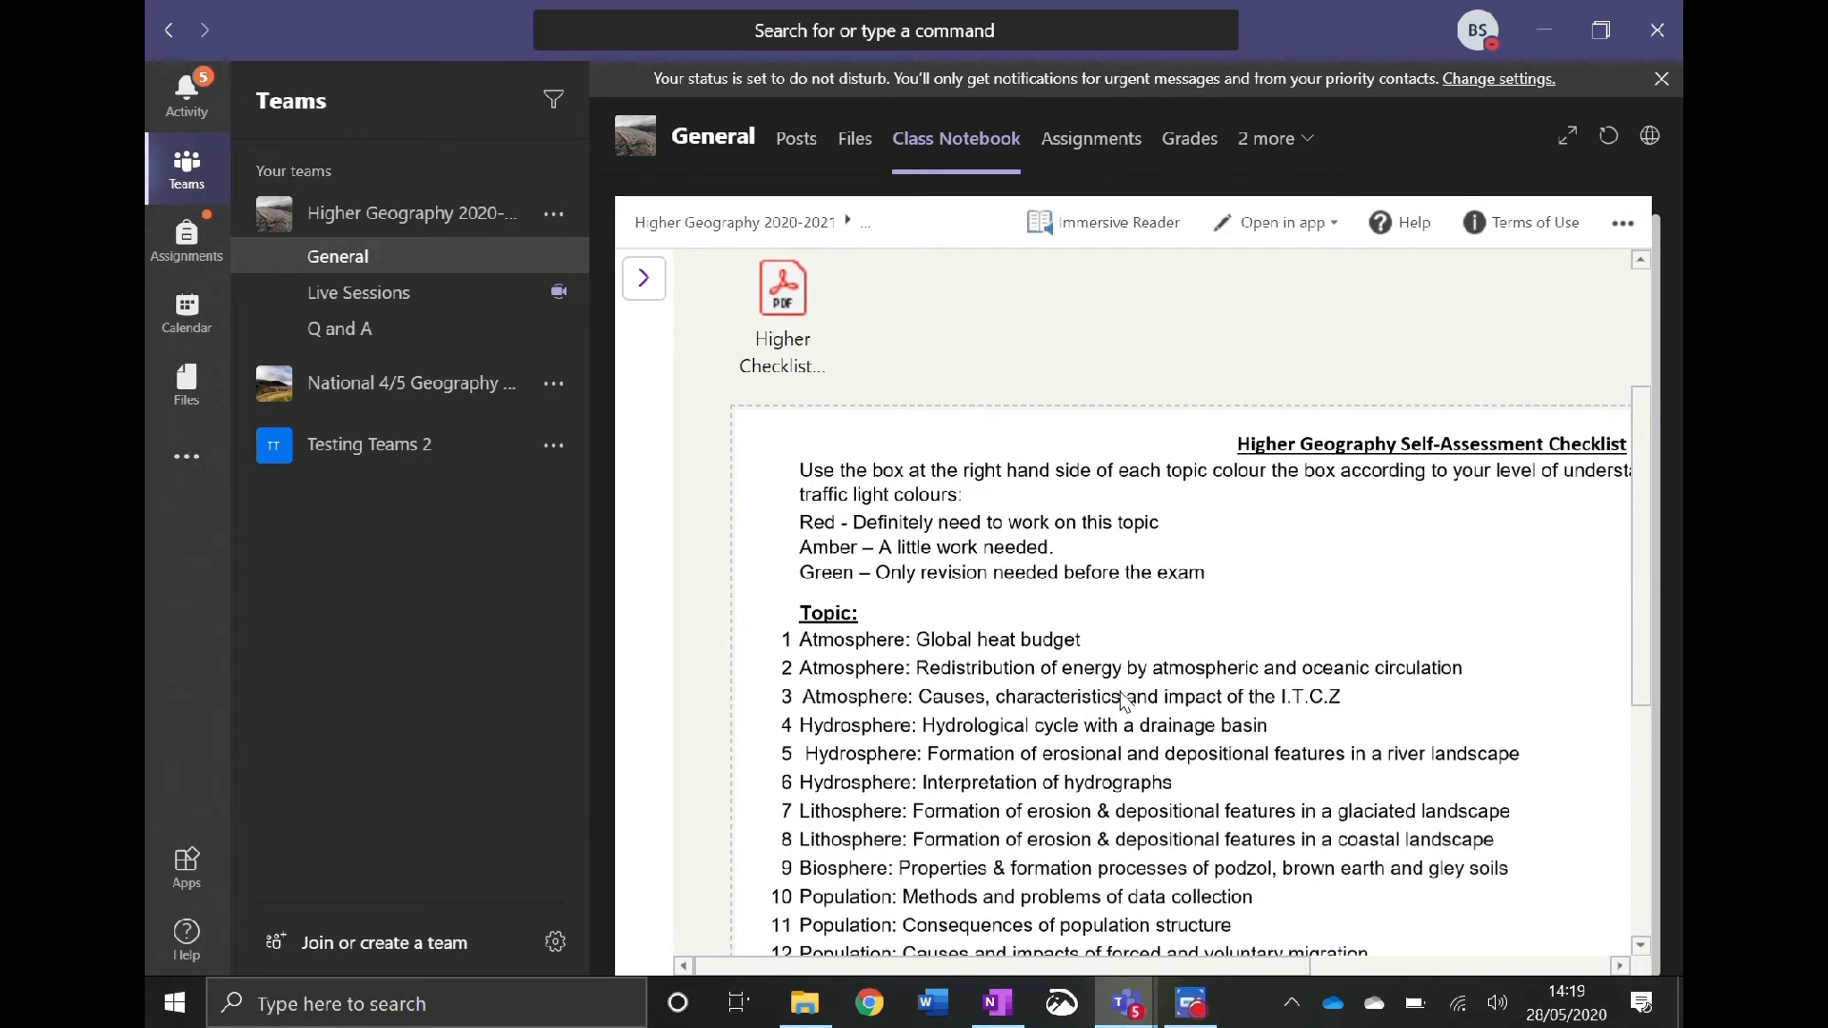
scroll(1122, 702, "up", 5)
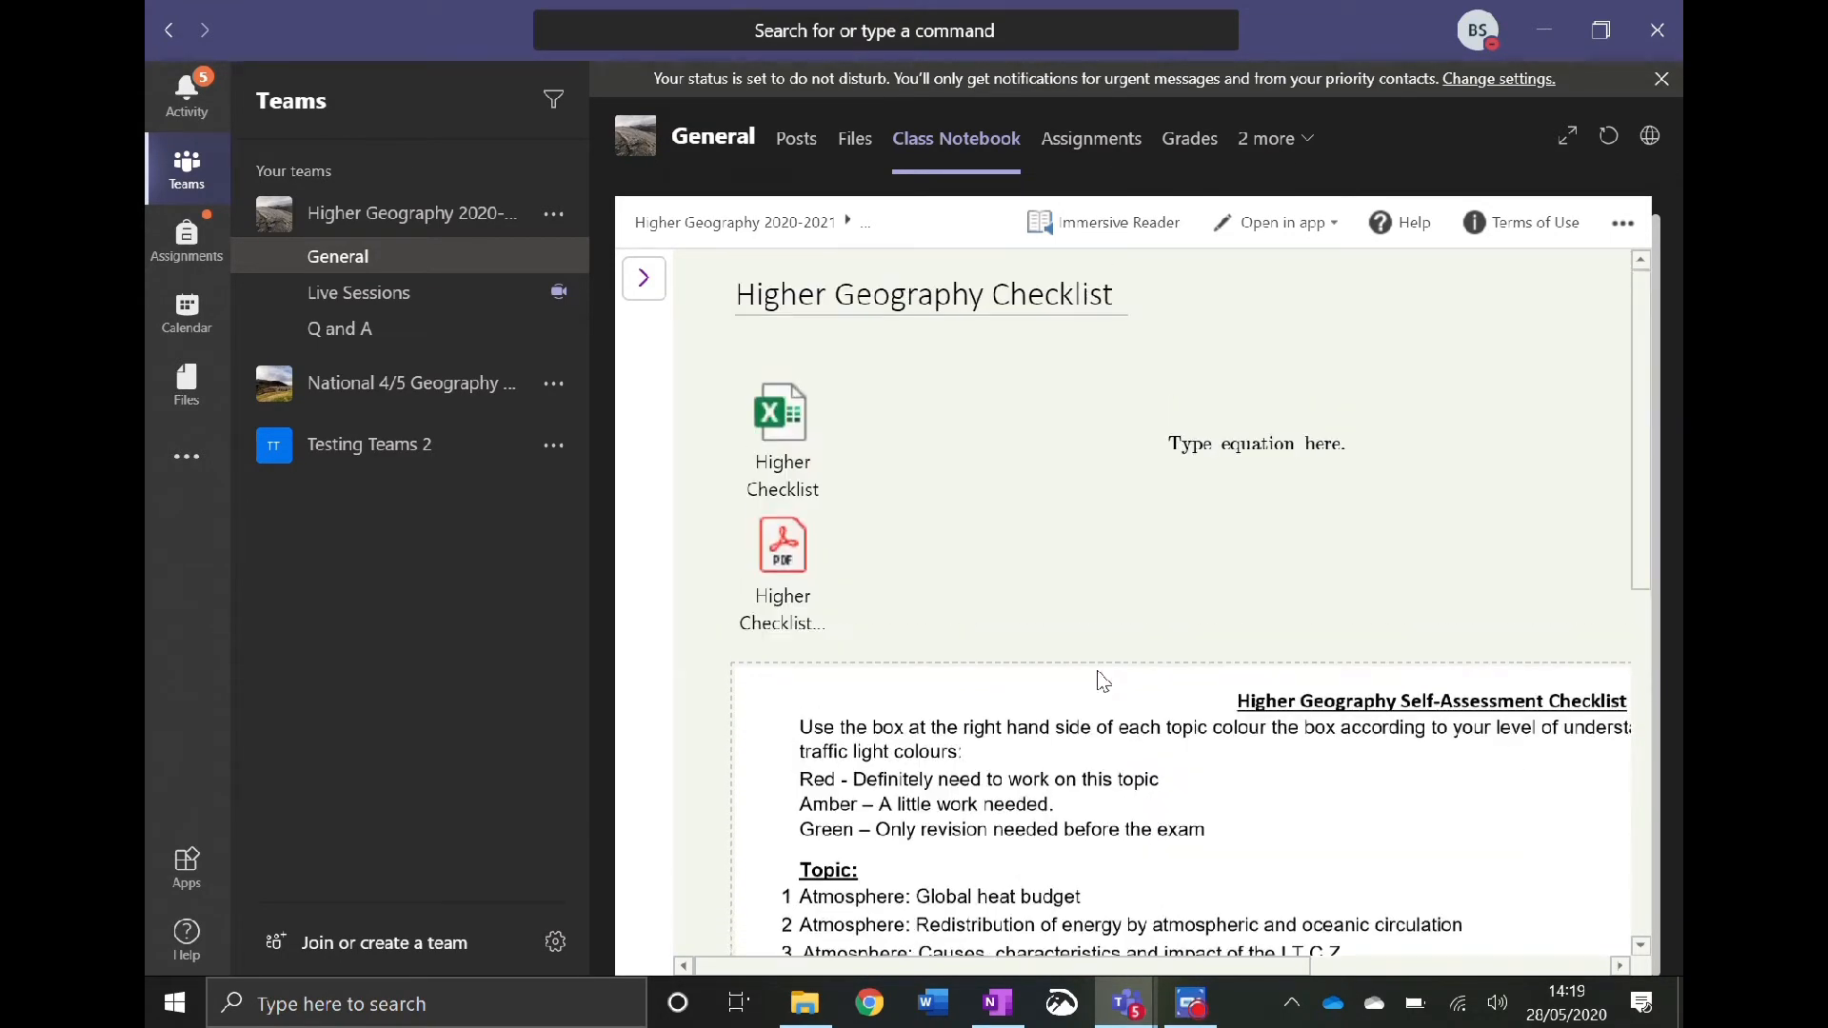
- Copy the What's Involved page from the Content Library into the whole-course section of the student's own notebook
left_click(645, 277)
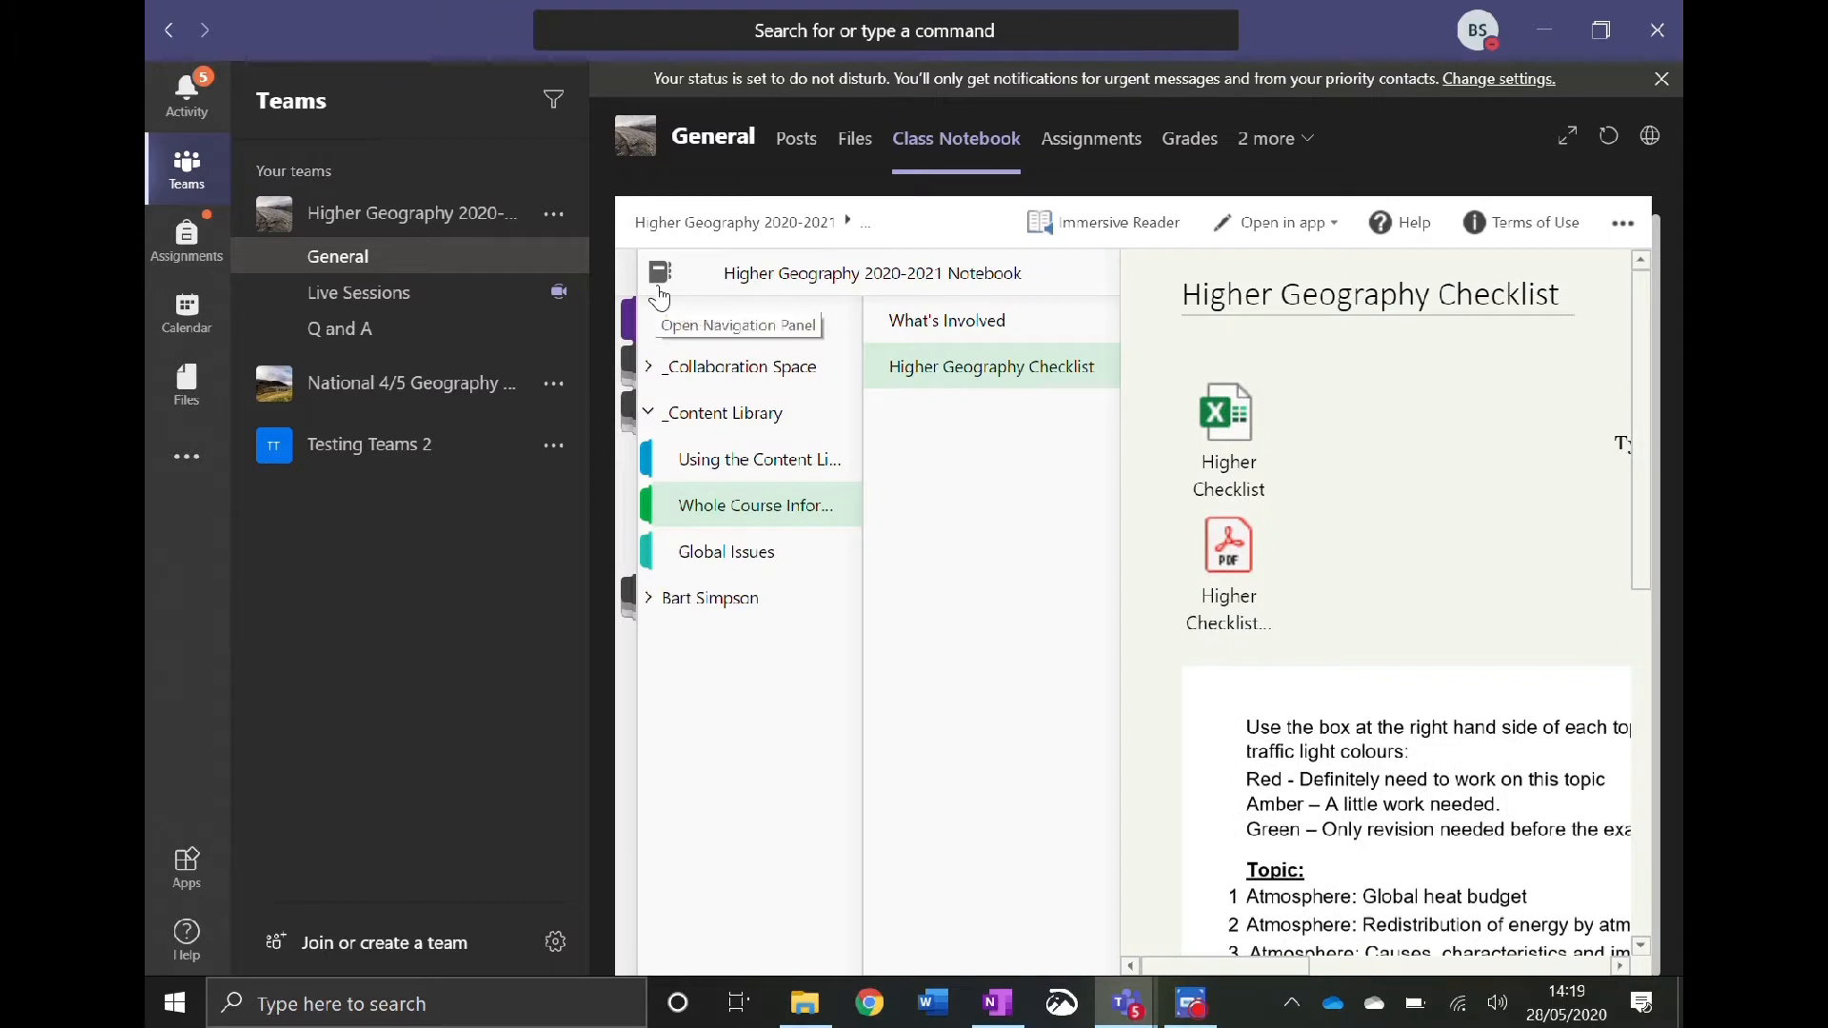
right_click(1003, 385)
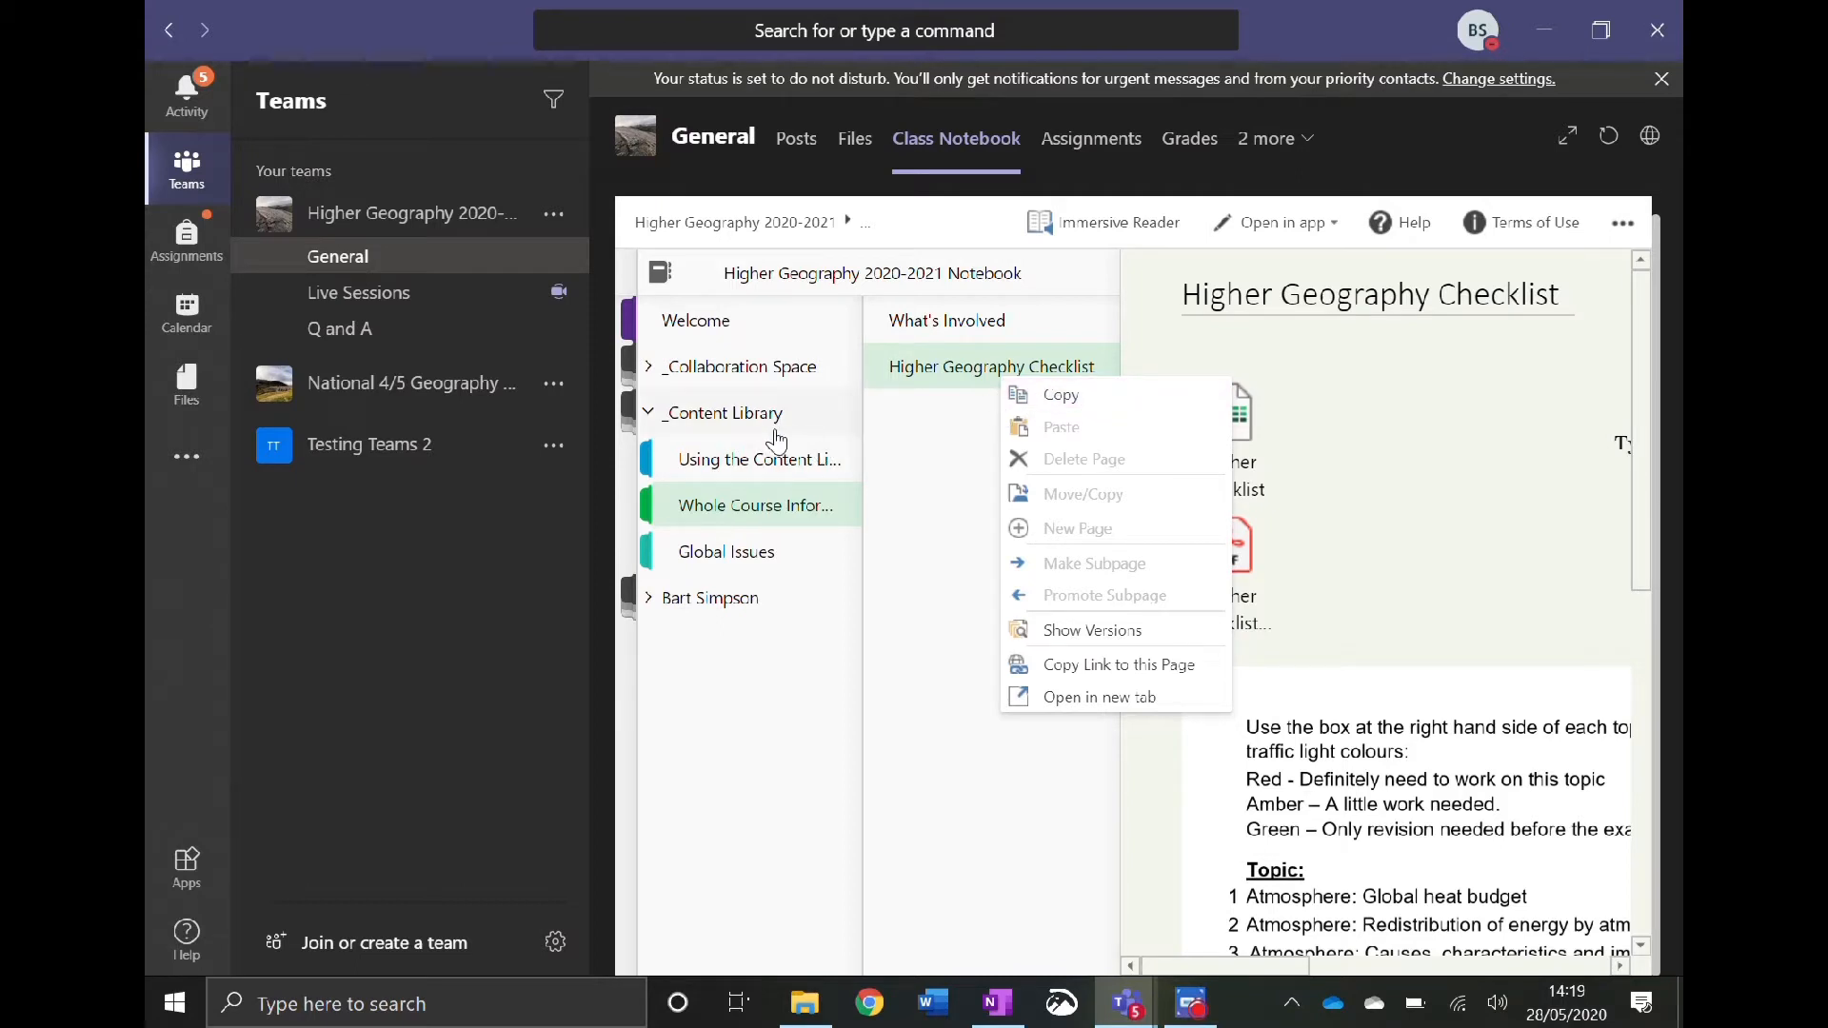
right_click(967, 332)
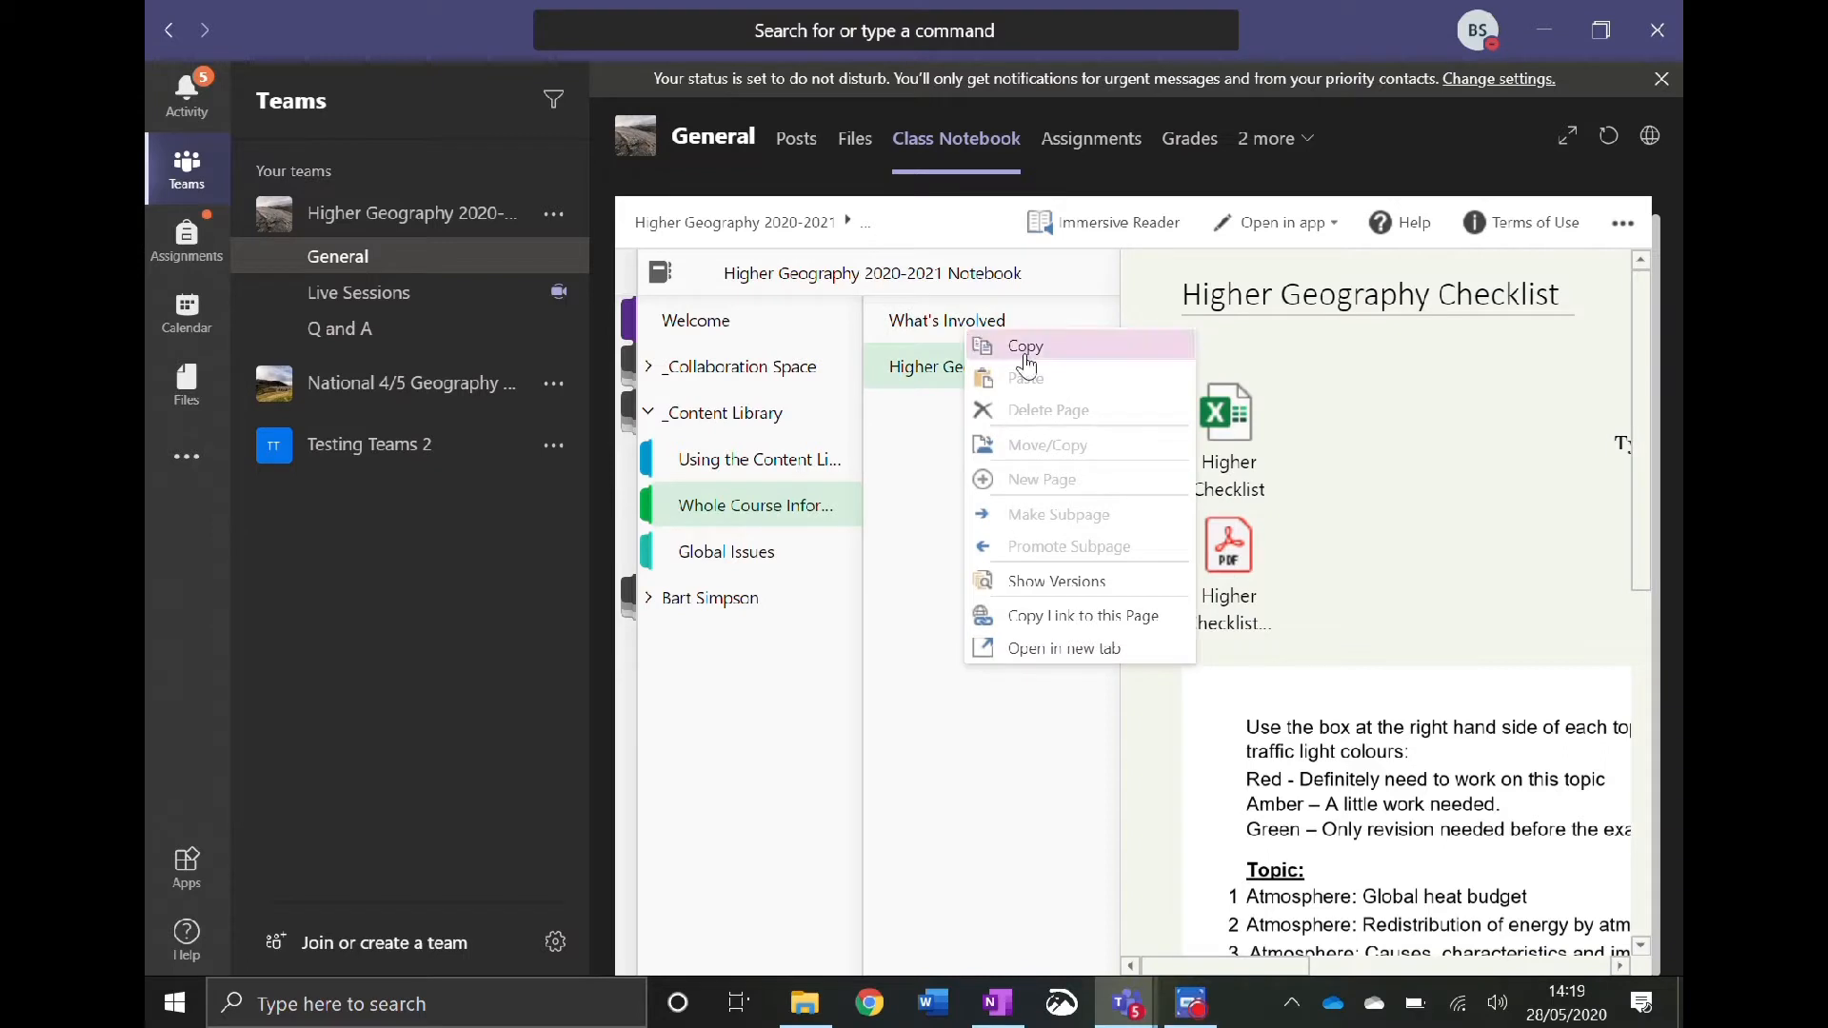
left_click(1026, 360)
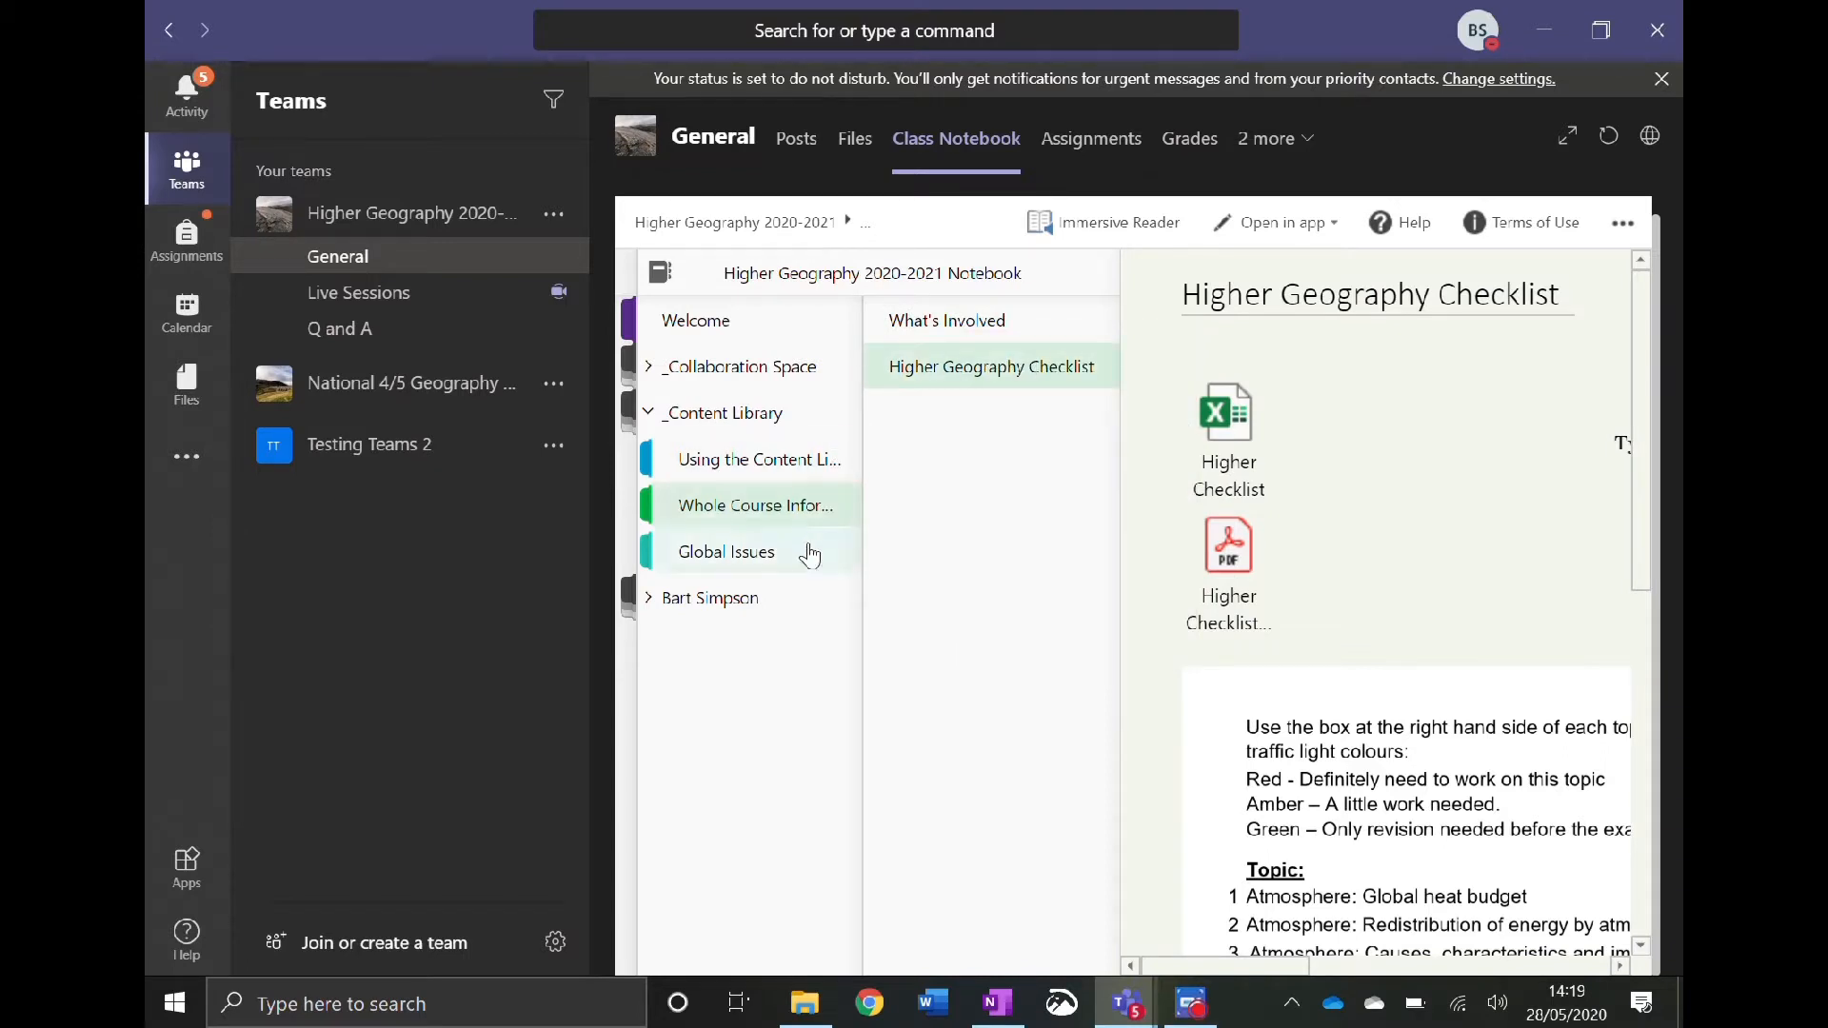
left_click(709, 602)
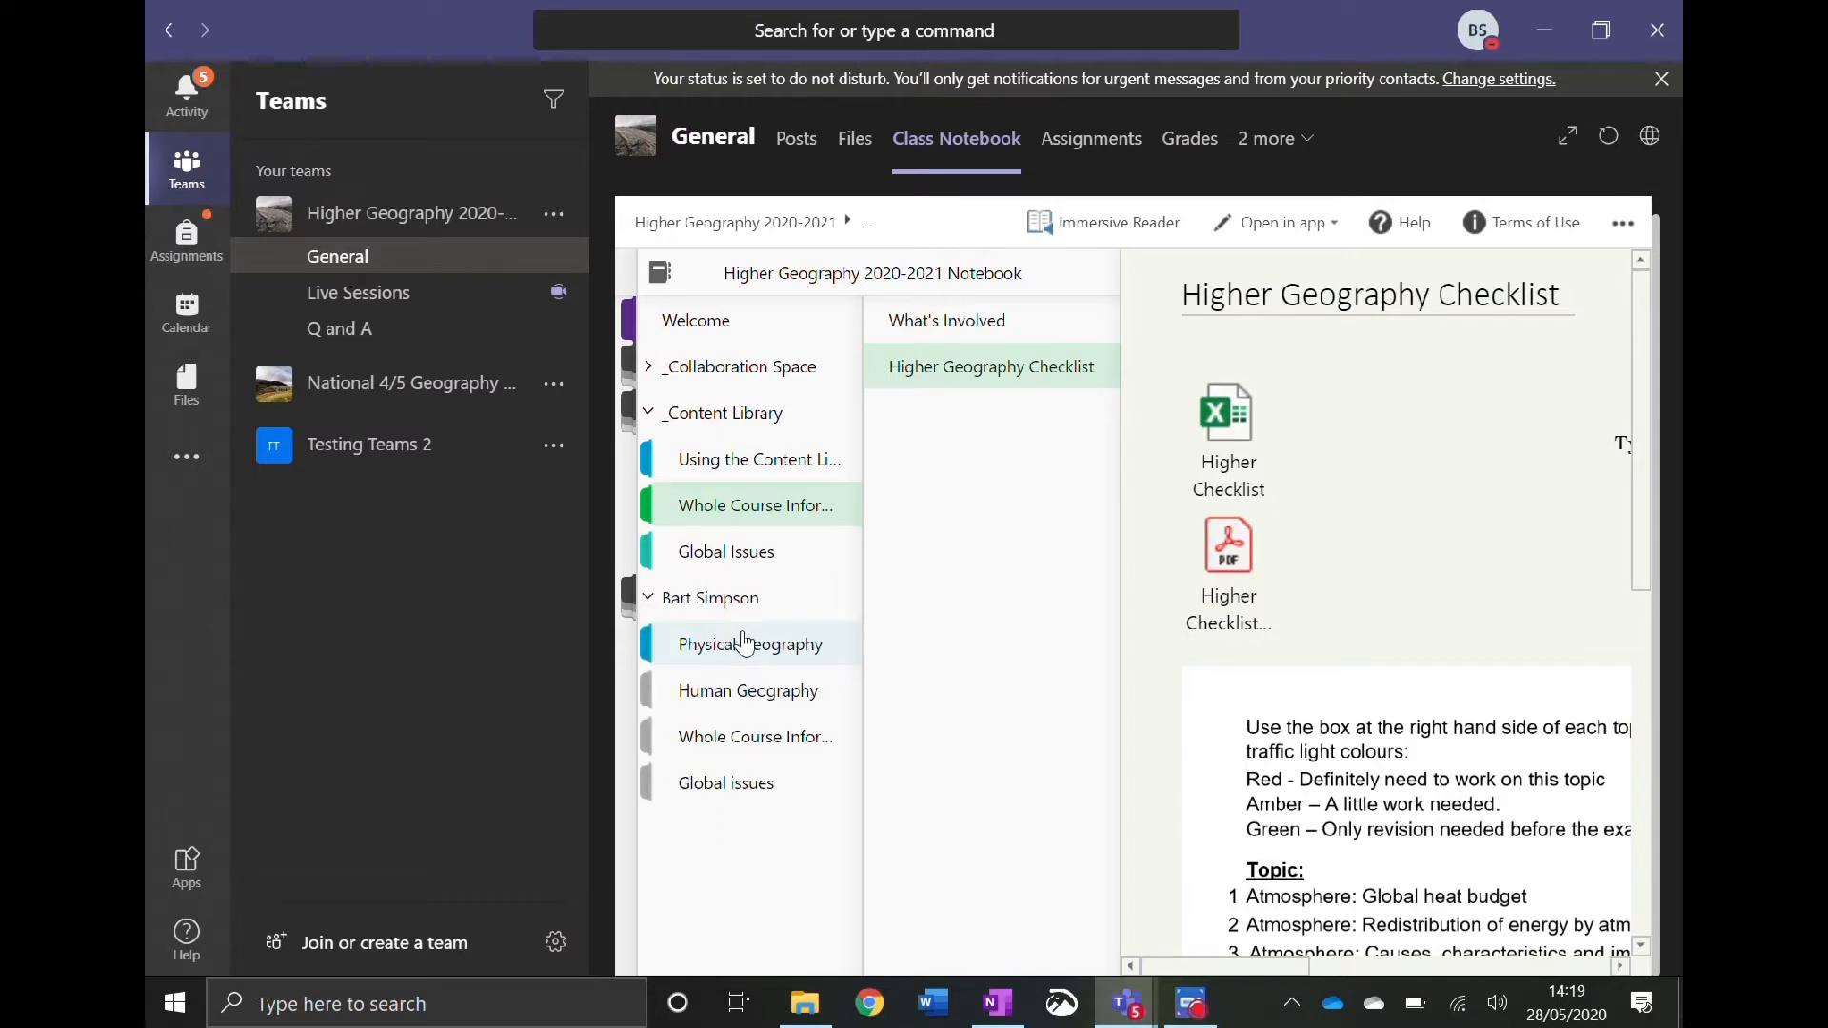
left_click(742, 751)
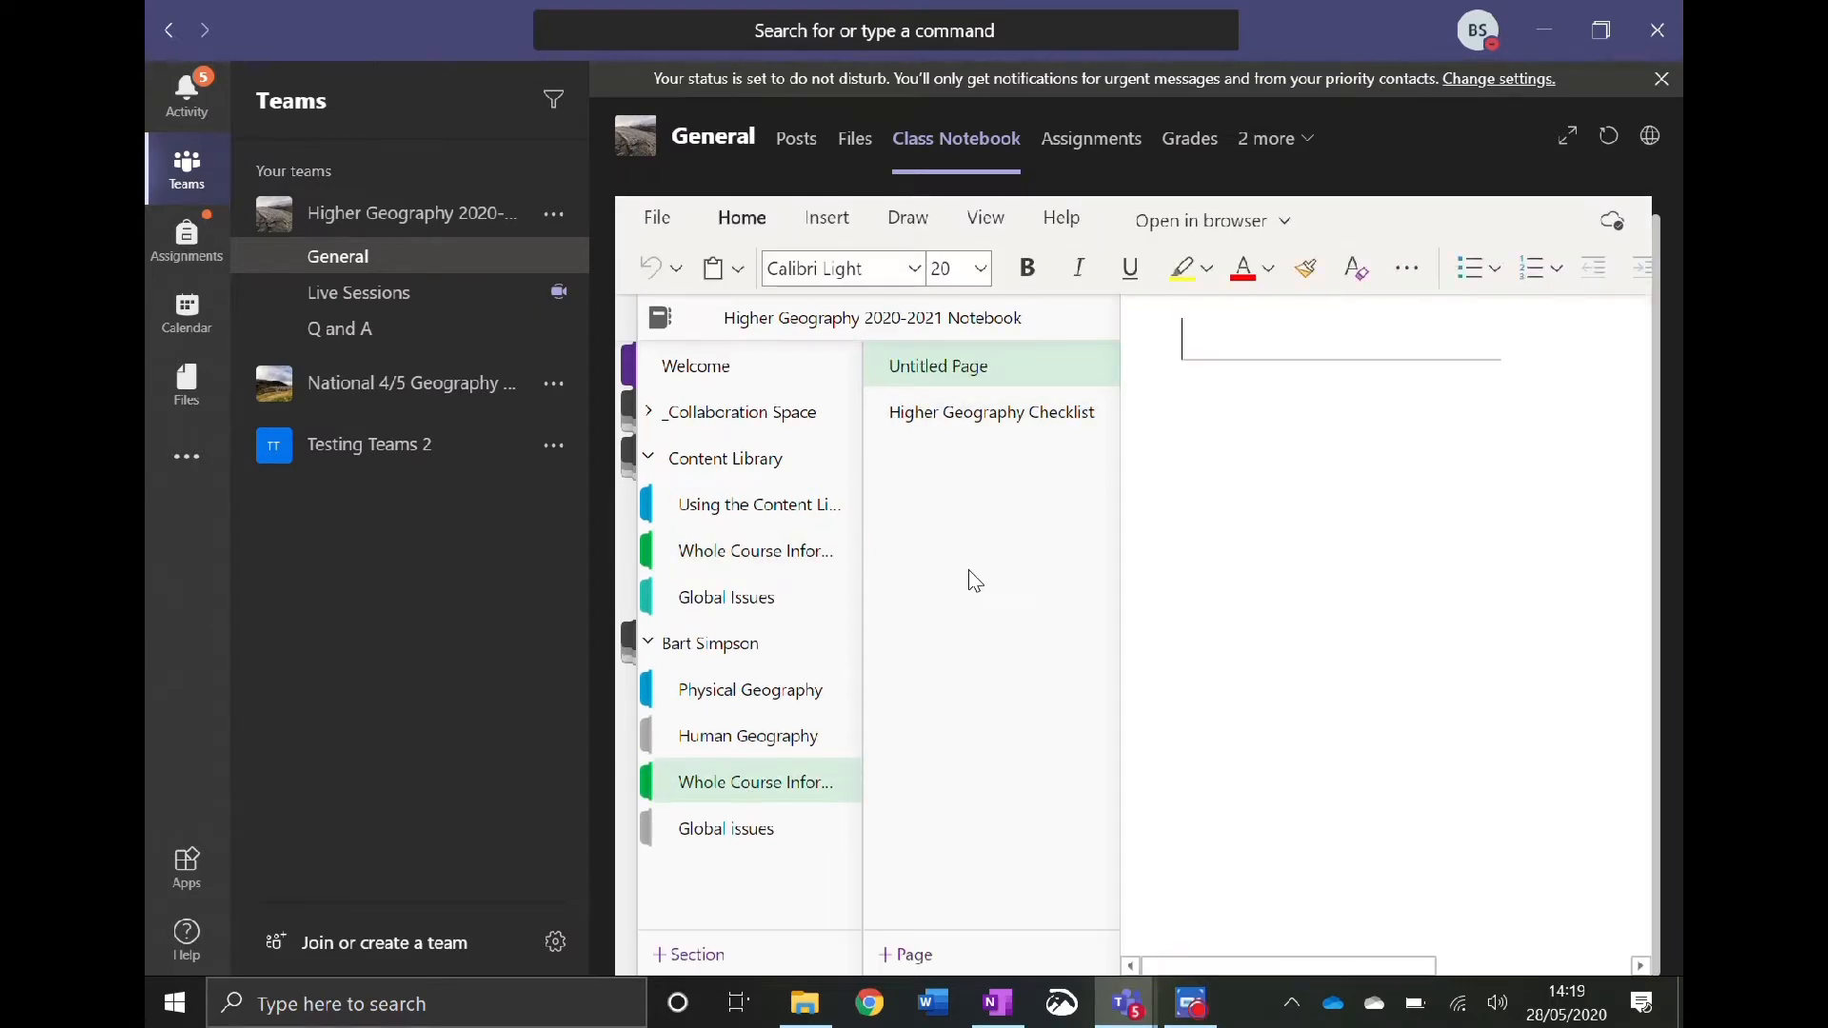
right_click(971, 572)
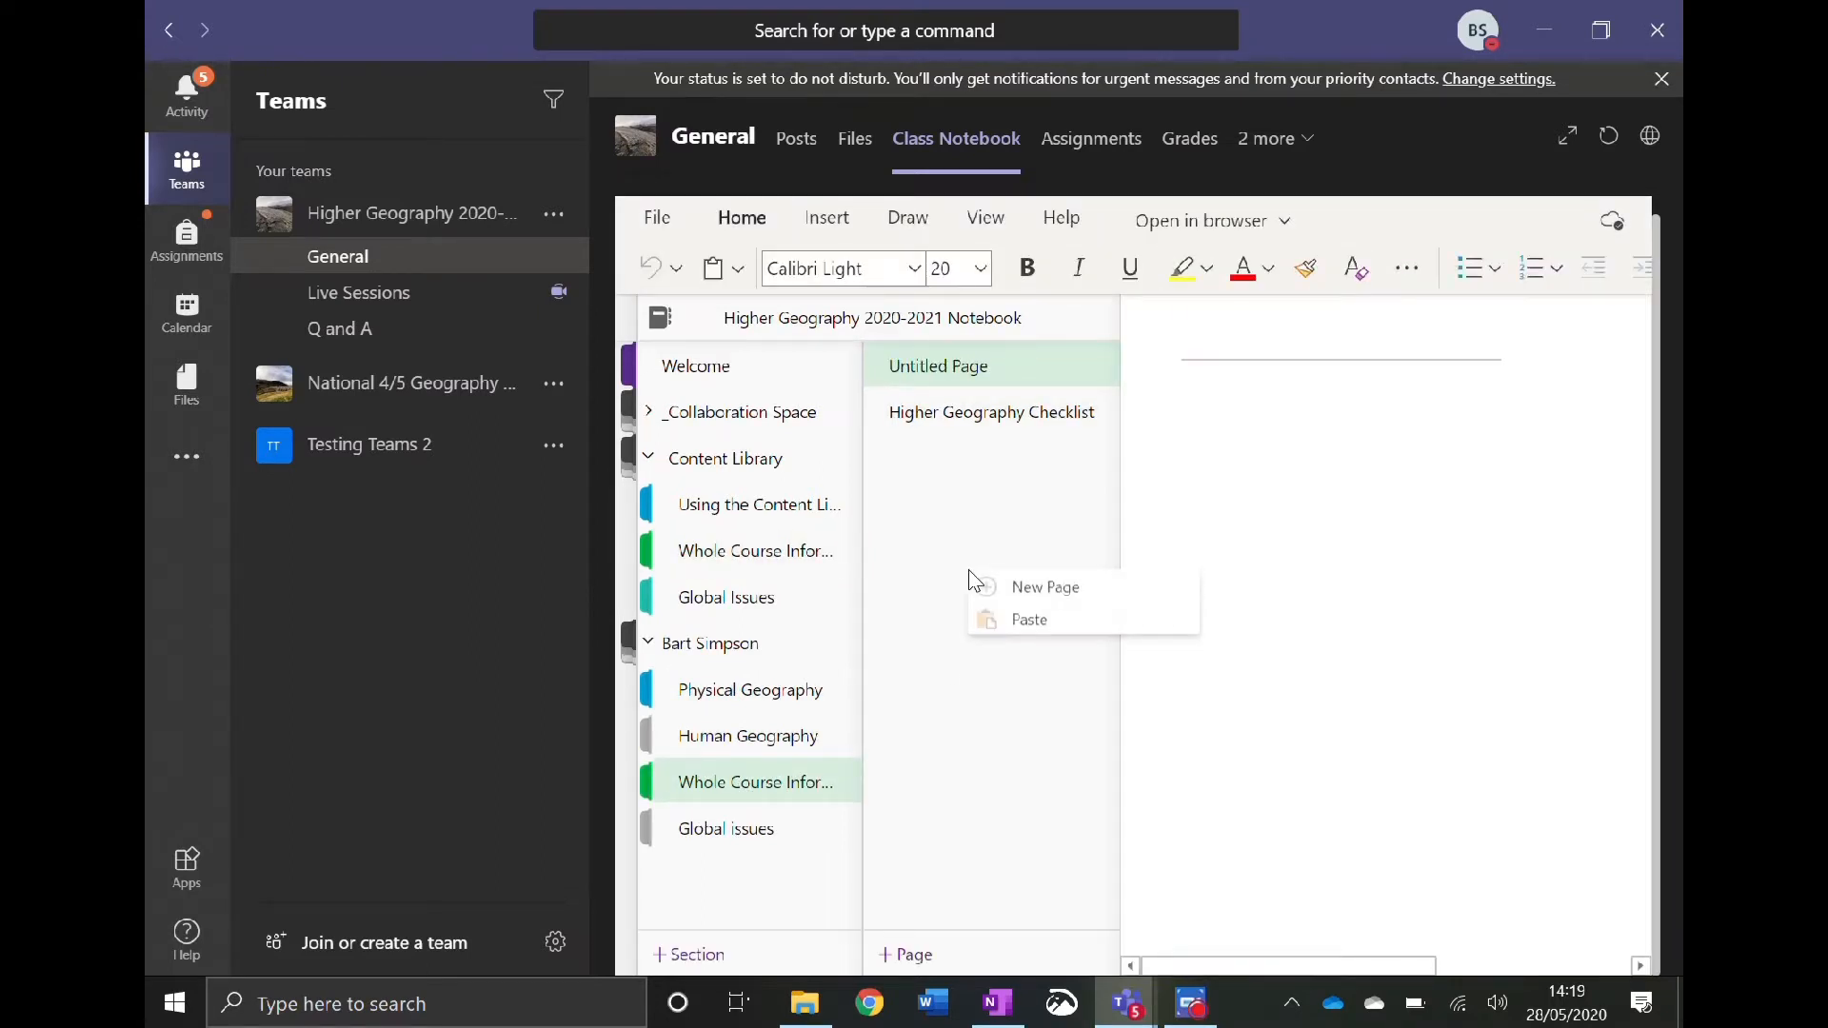
left_click(1021, 620)
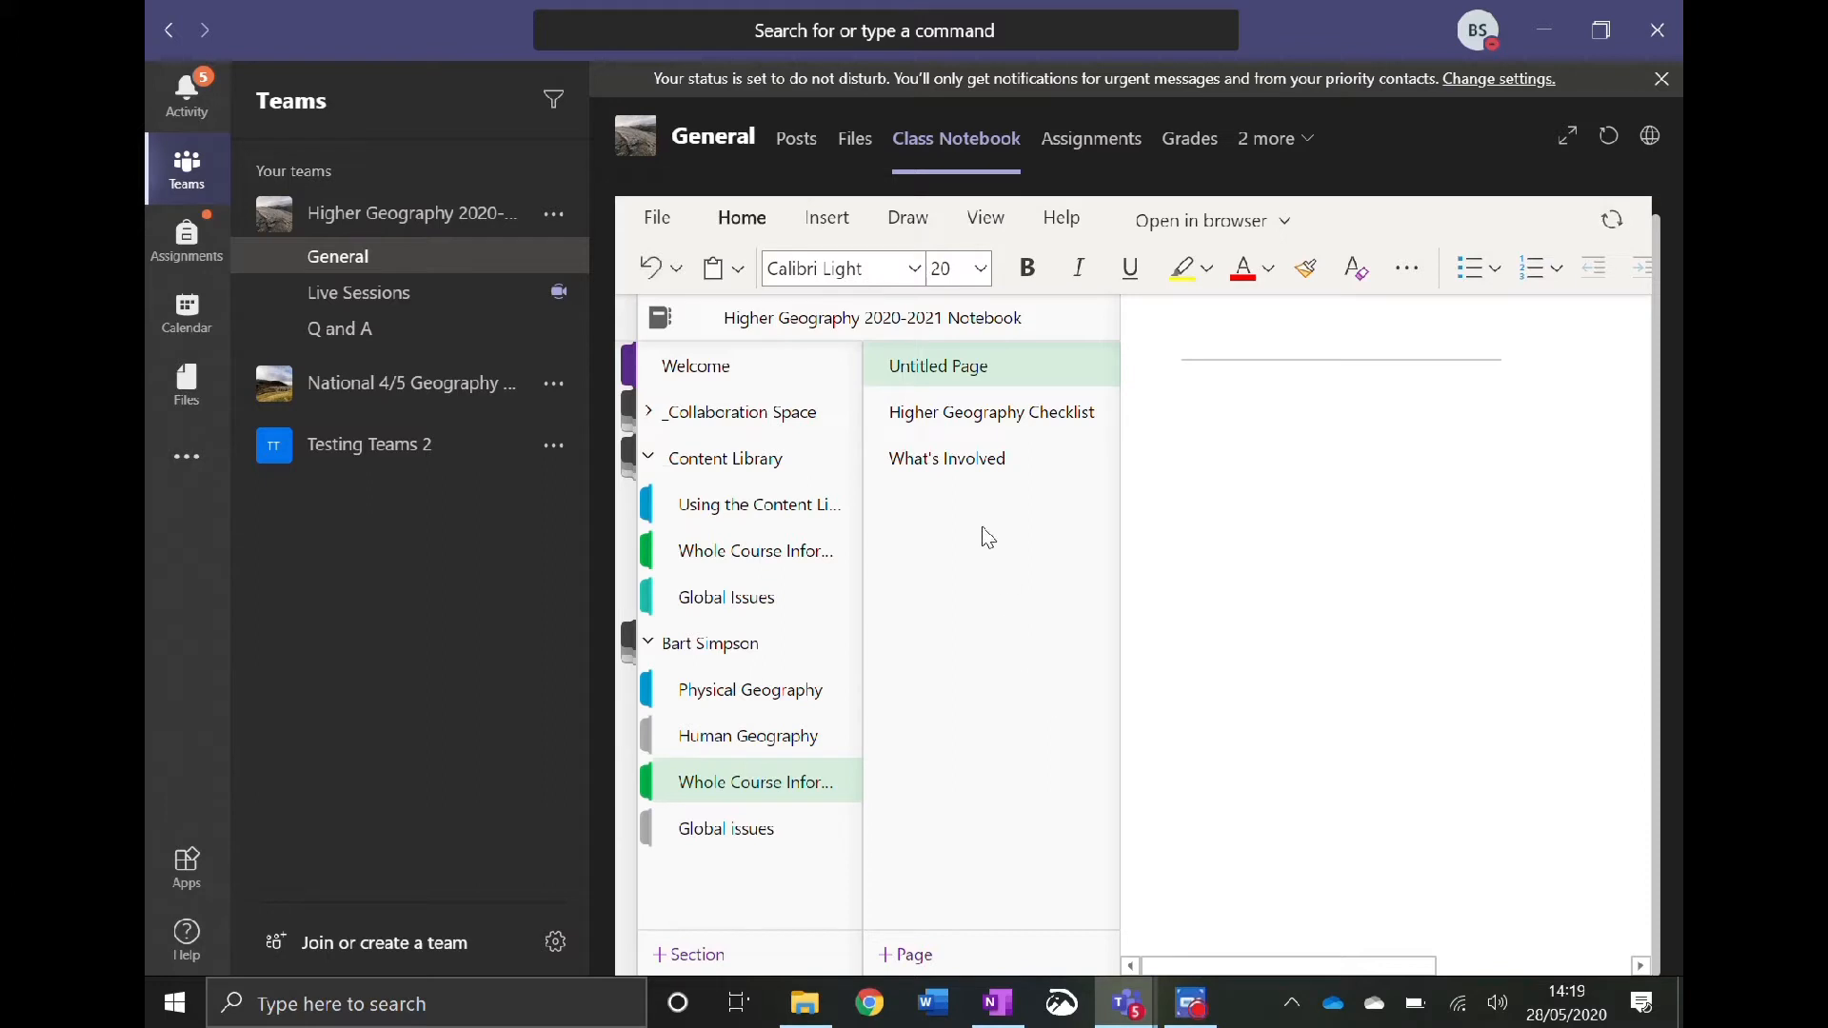
- View the pasted What's Involved page and the student's Higher Geography Checklist, and collapse the student's and Content Library section groups
left_click(973, 467)
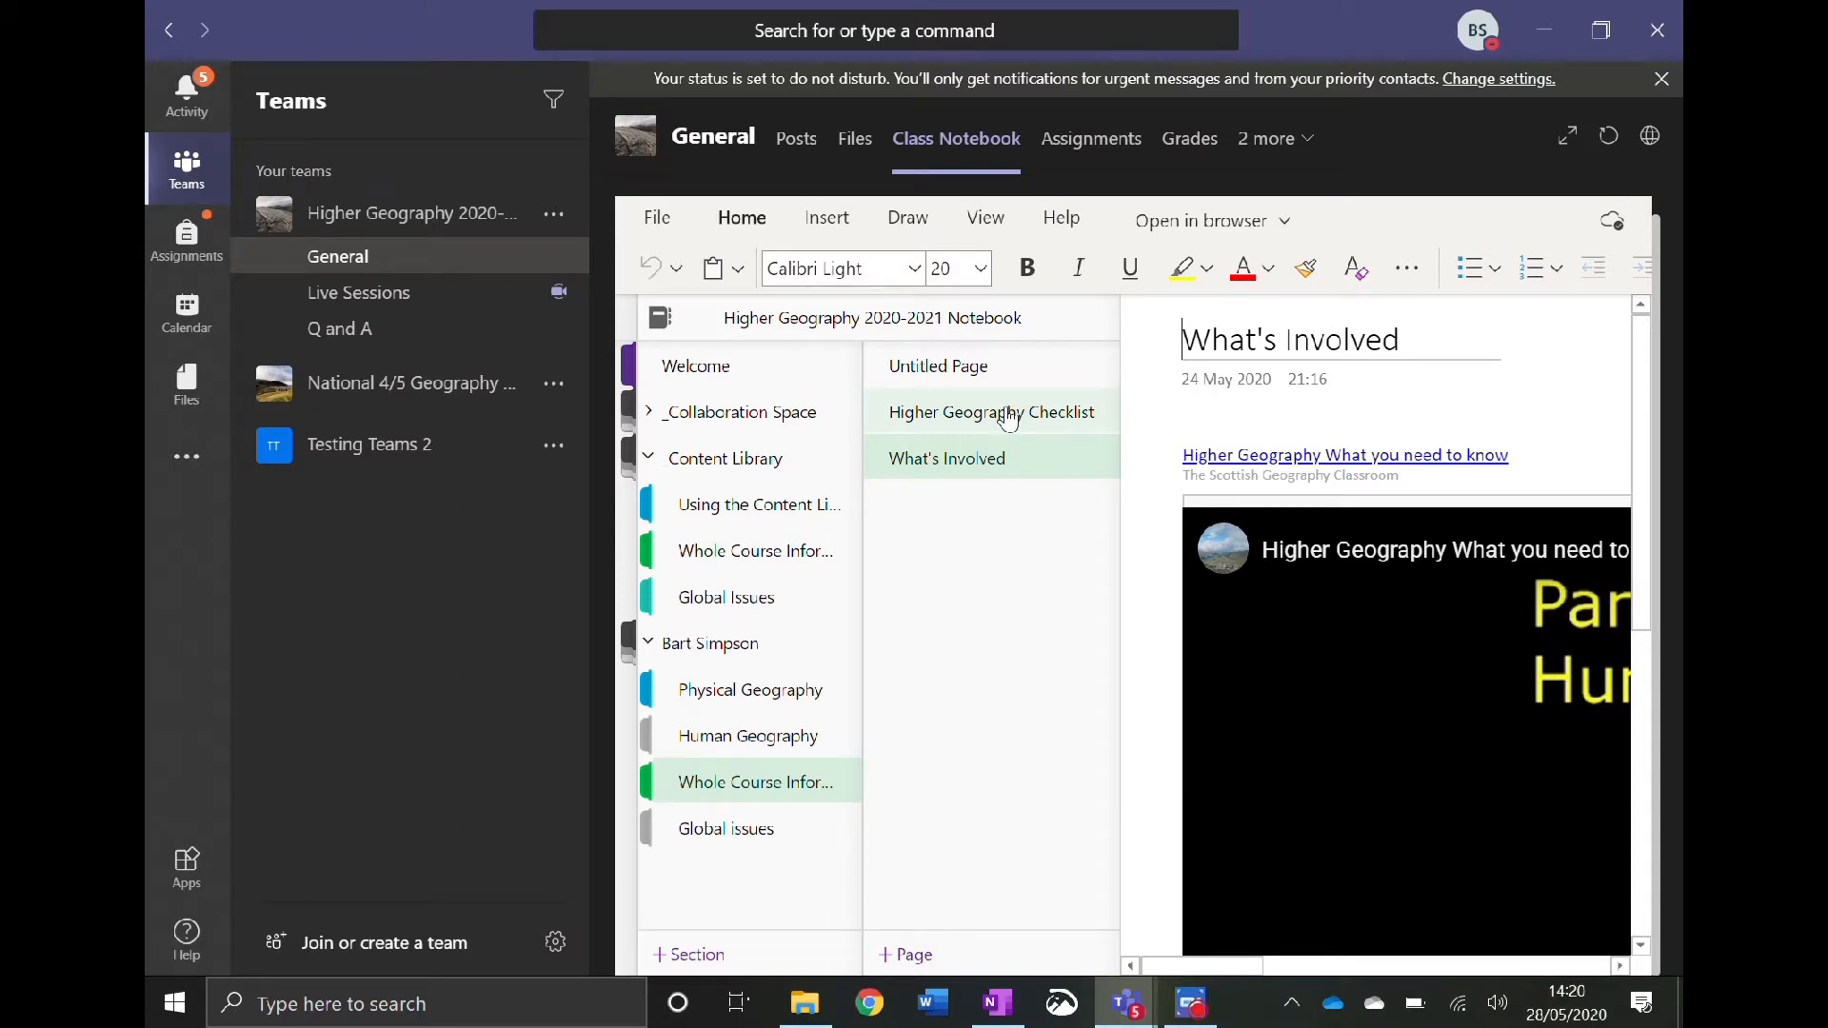
left_click(1006, 416)
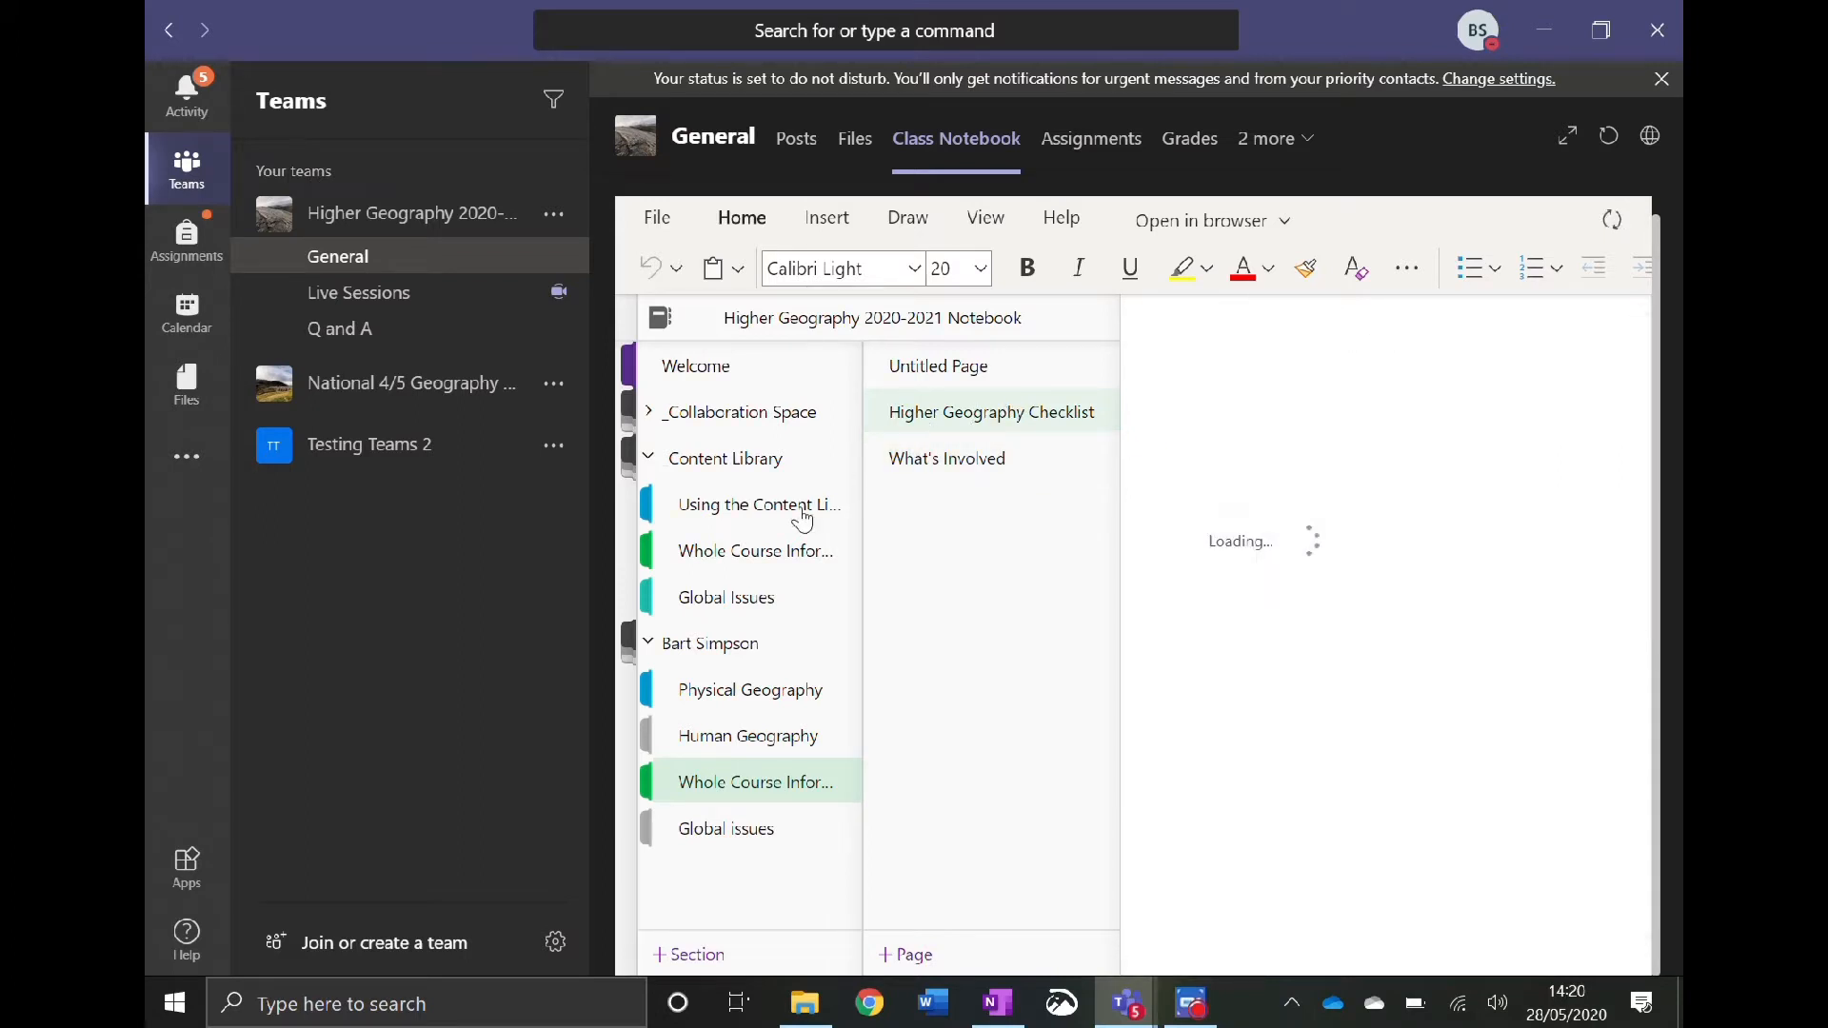
left_click(712, 648)
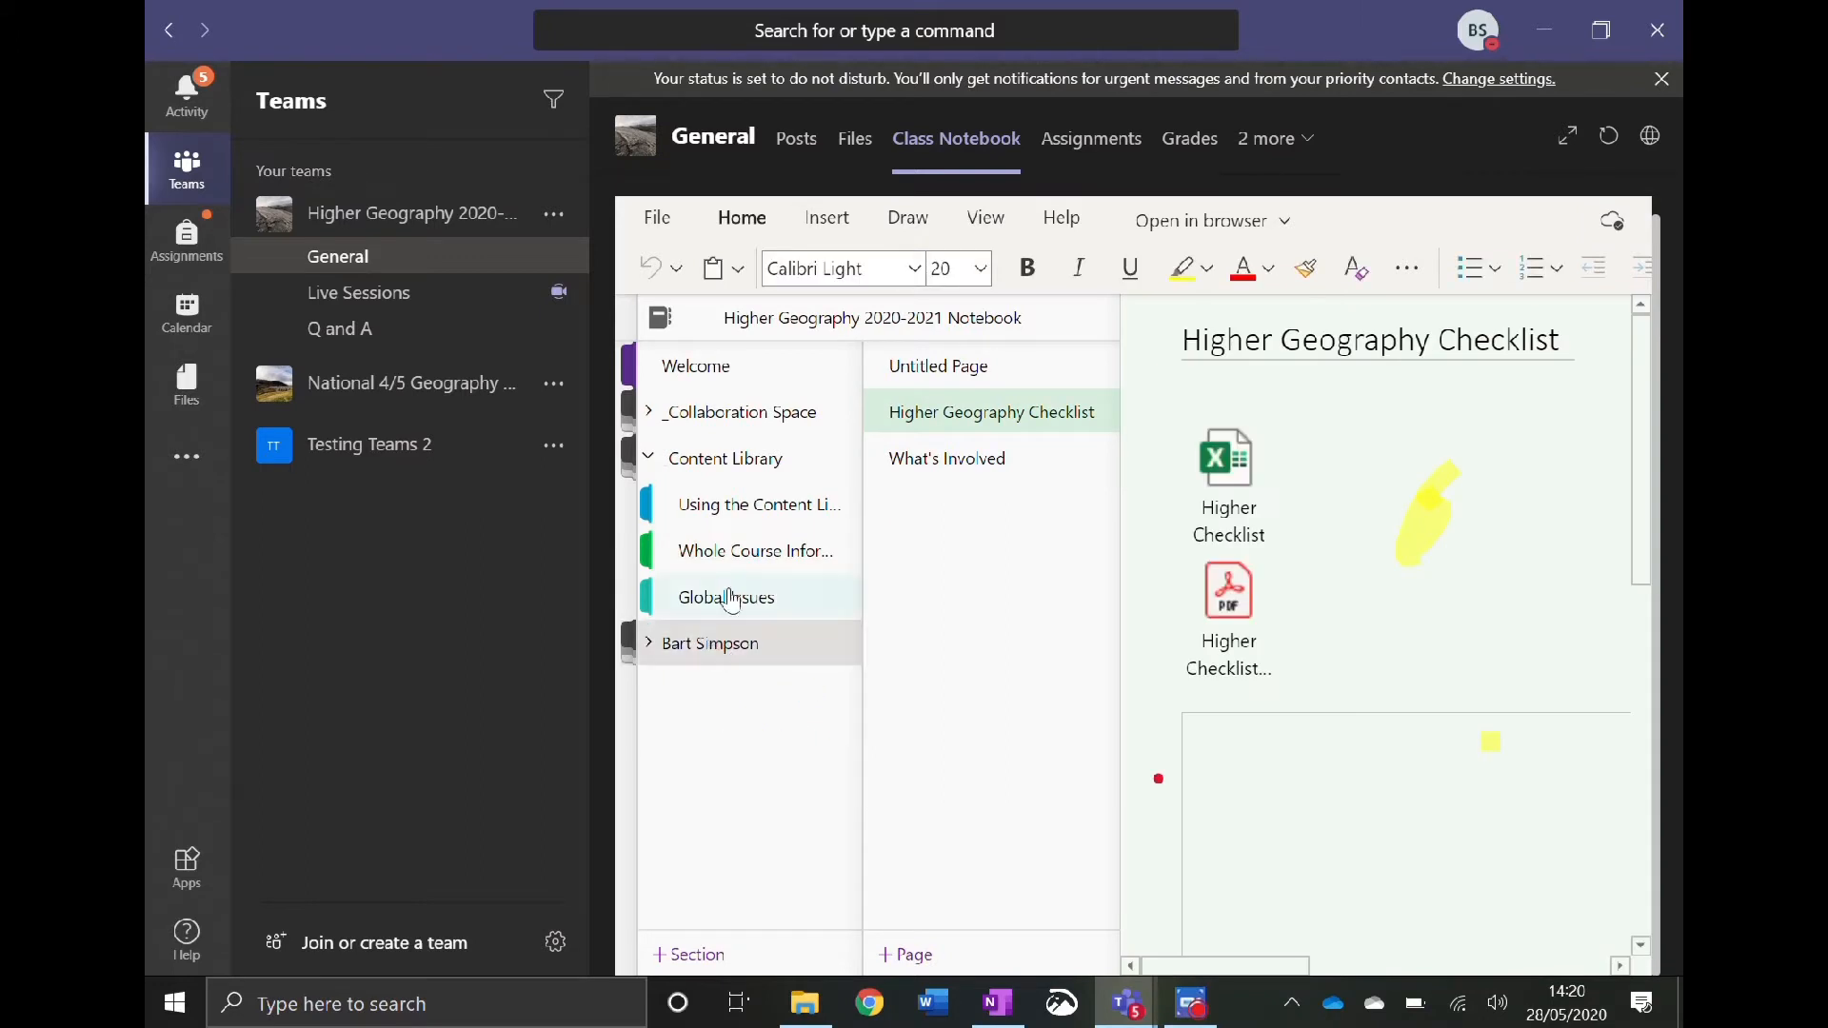
left_click(714, 461)
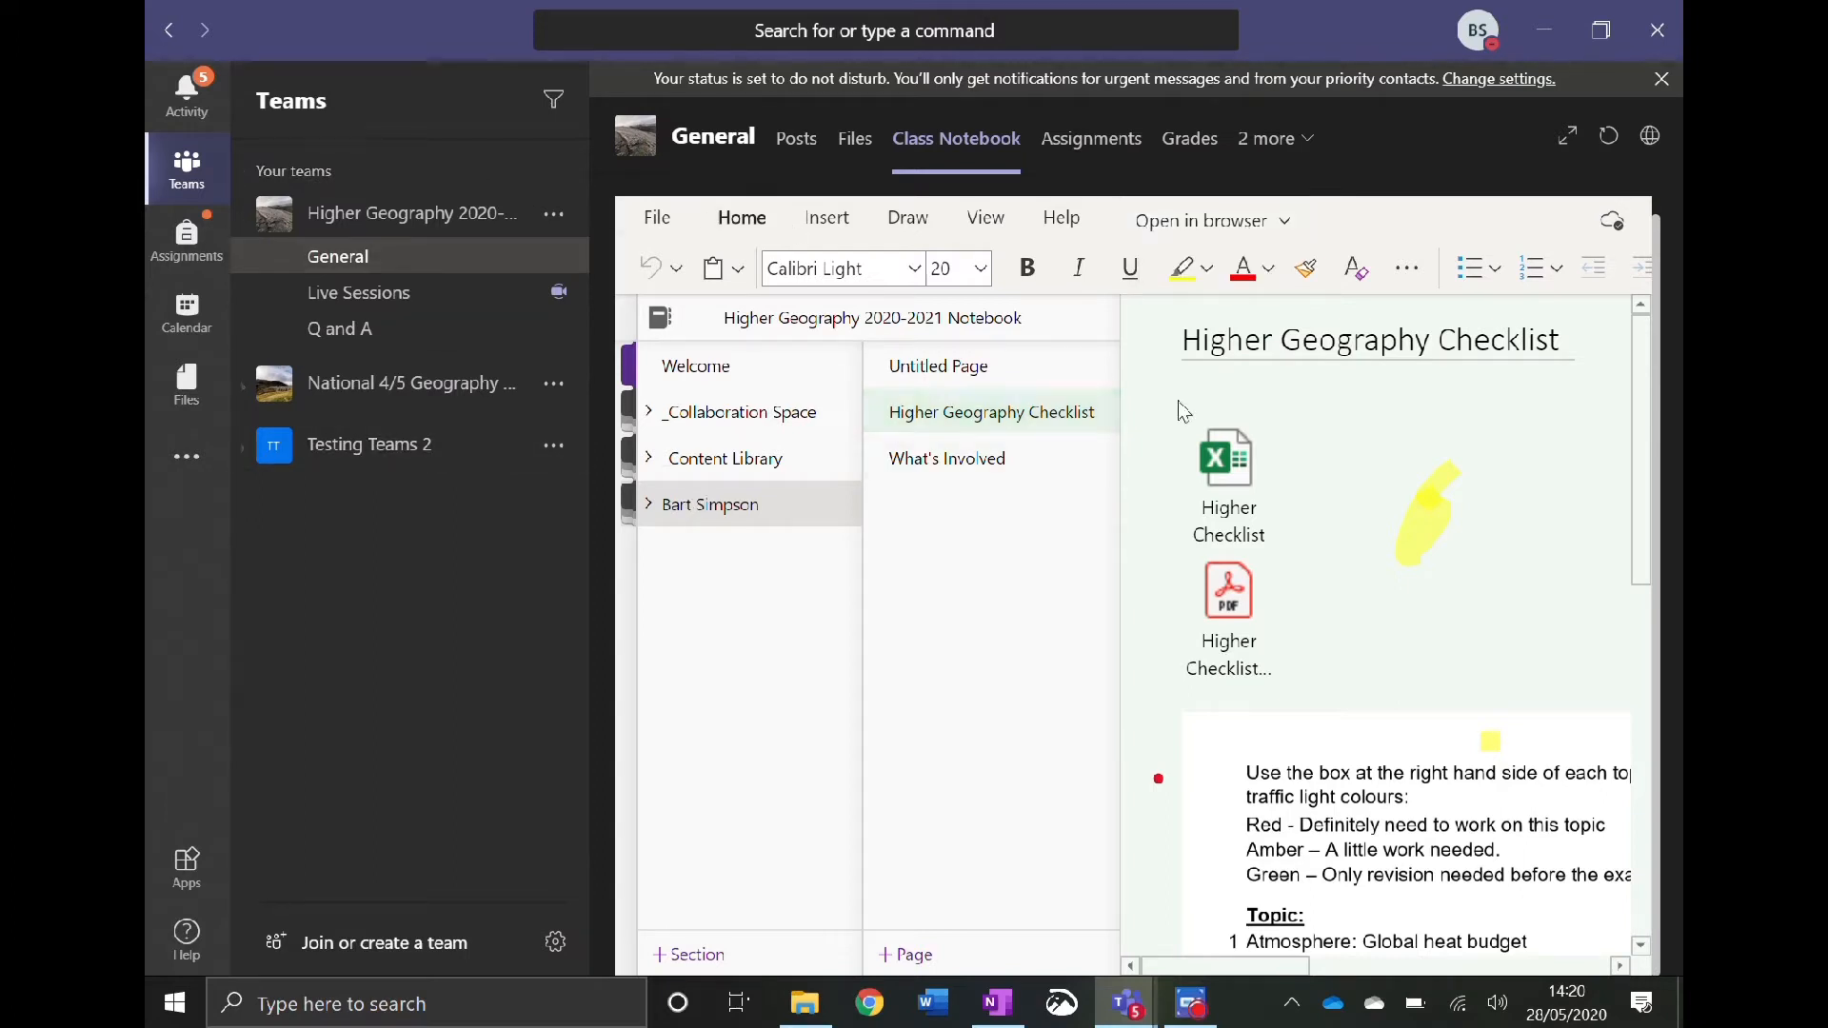
- Open the notebook in the OneNote app and look over the Higher Geography Checklist page
left_click(1272, 231)
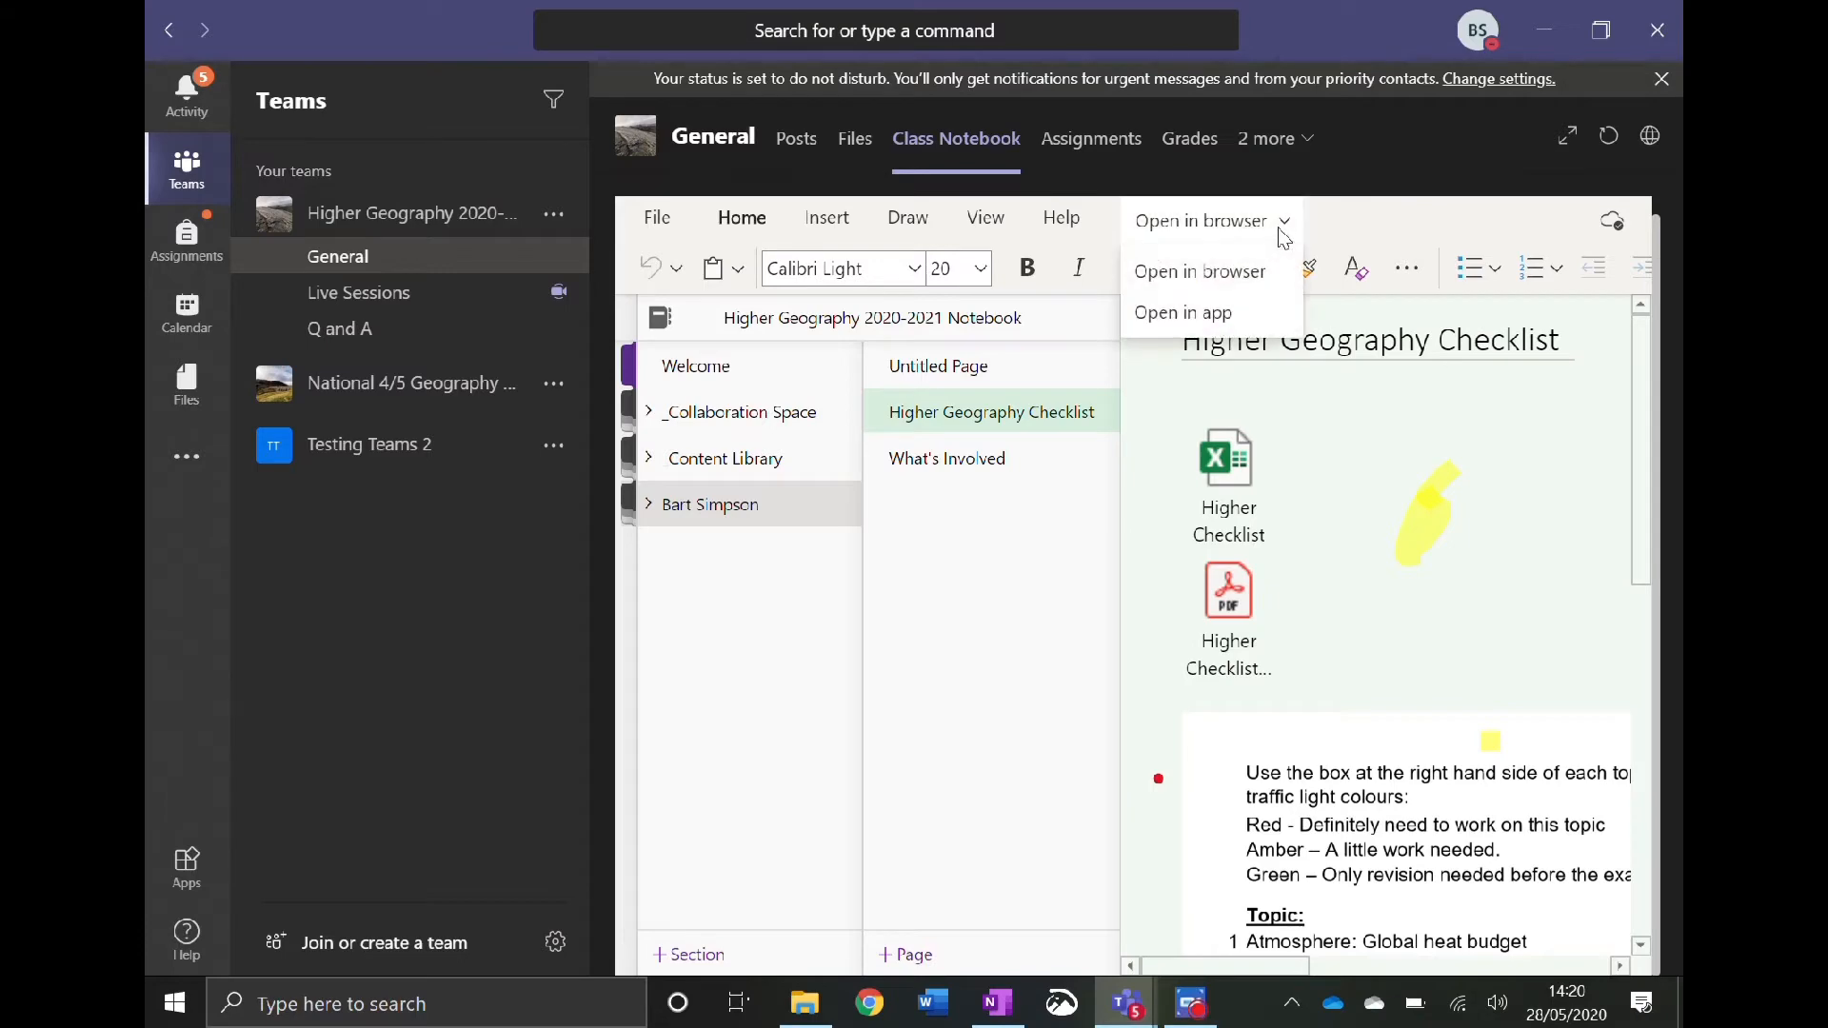
left_click(1185, 315)
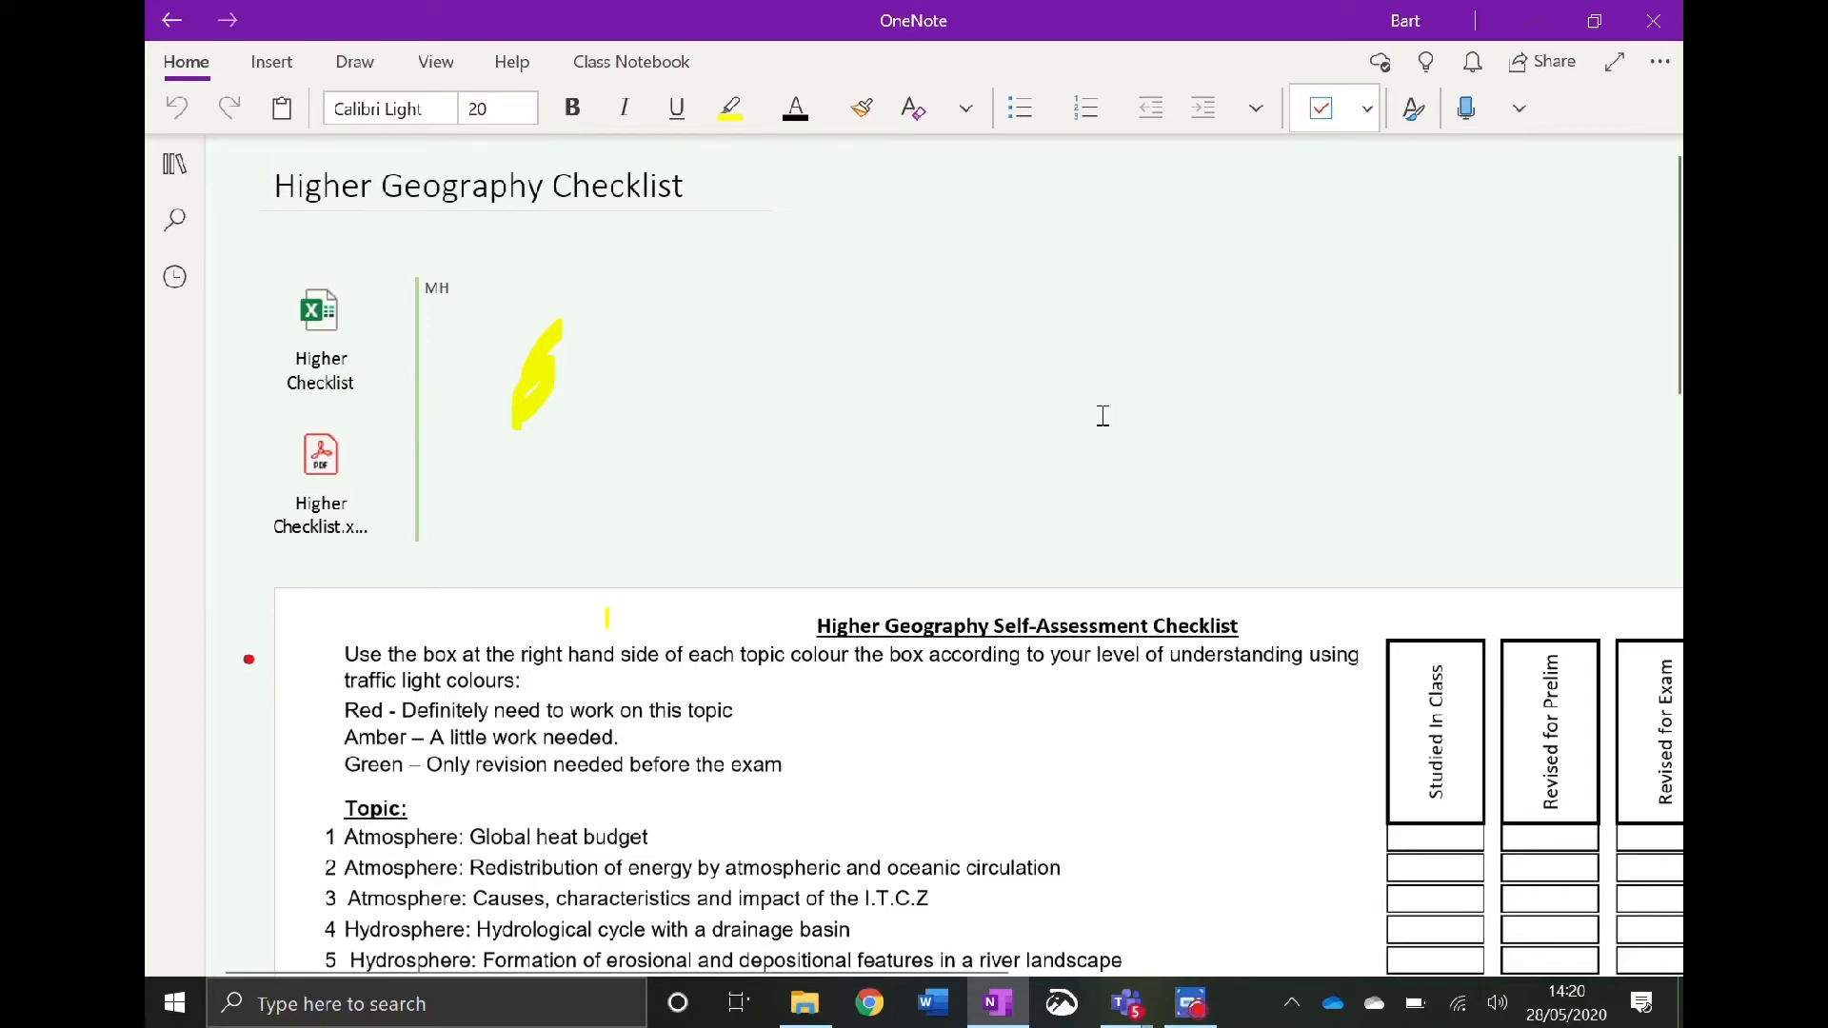
scroll(1070, 422, "down", 6)
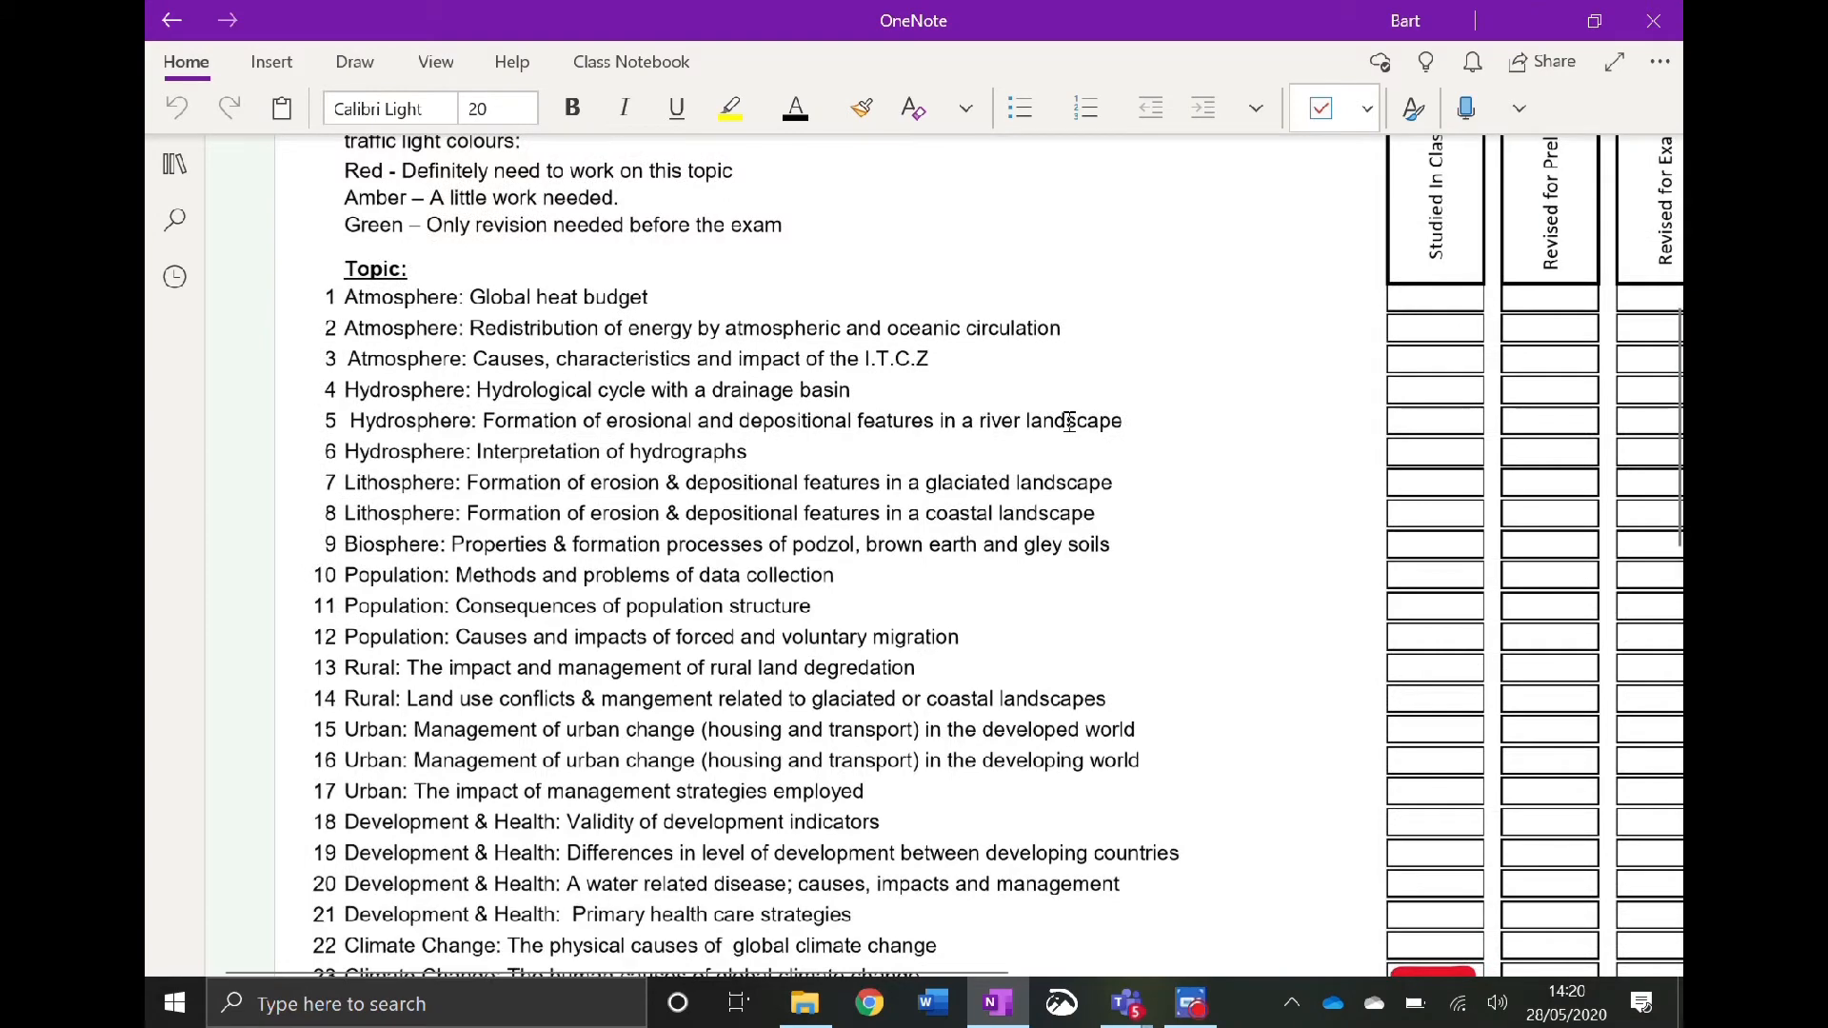
scroll(1070, 422, "up", 5)
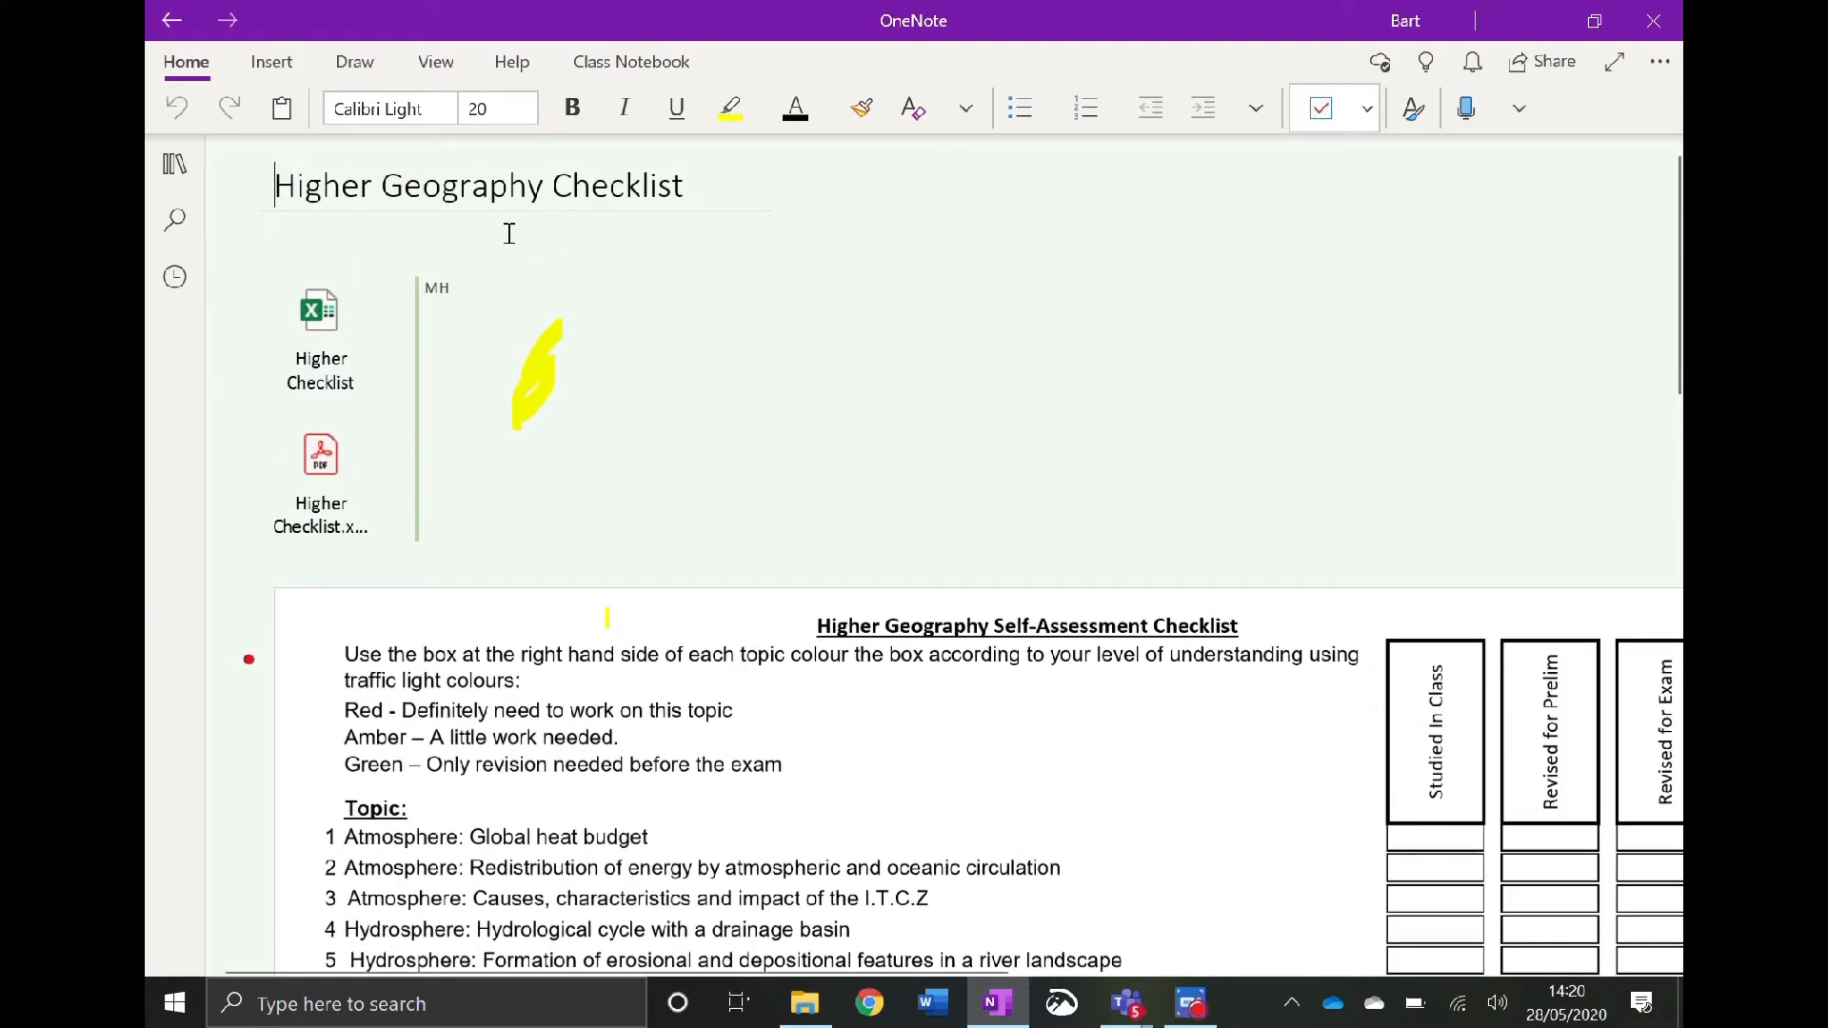
- Show the notebook navigation, view the list of available notebooks, and return to the Higher Geography 2020-2021 Notebook
left_click(175, 163)
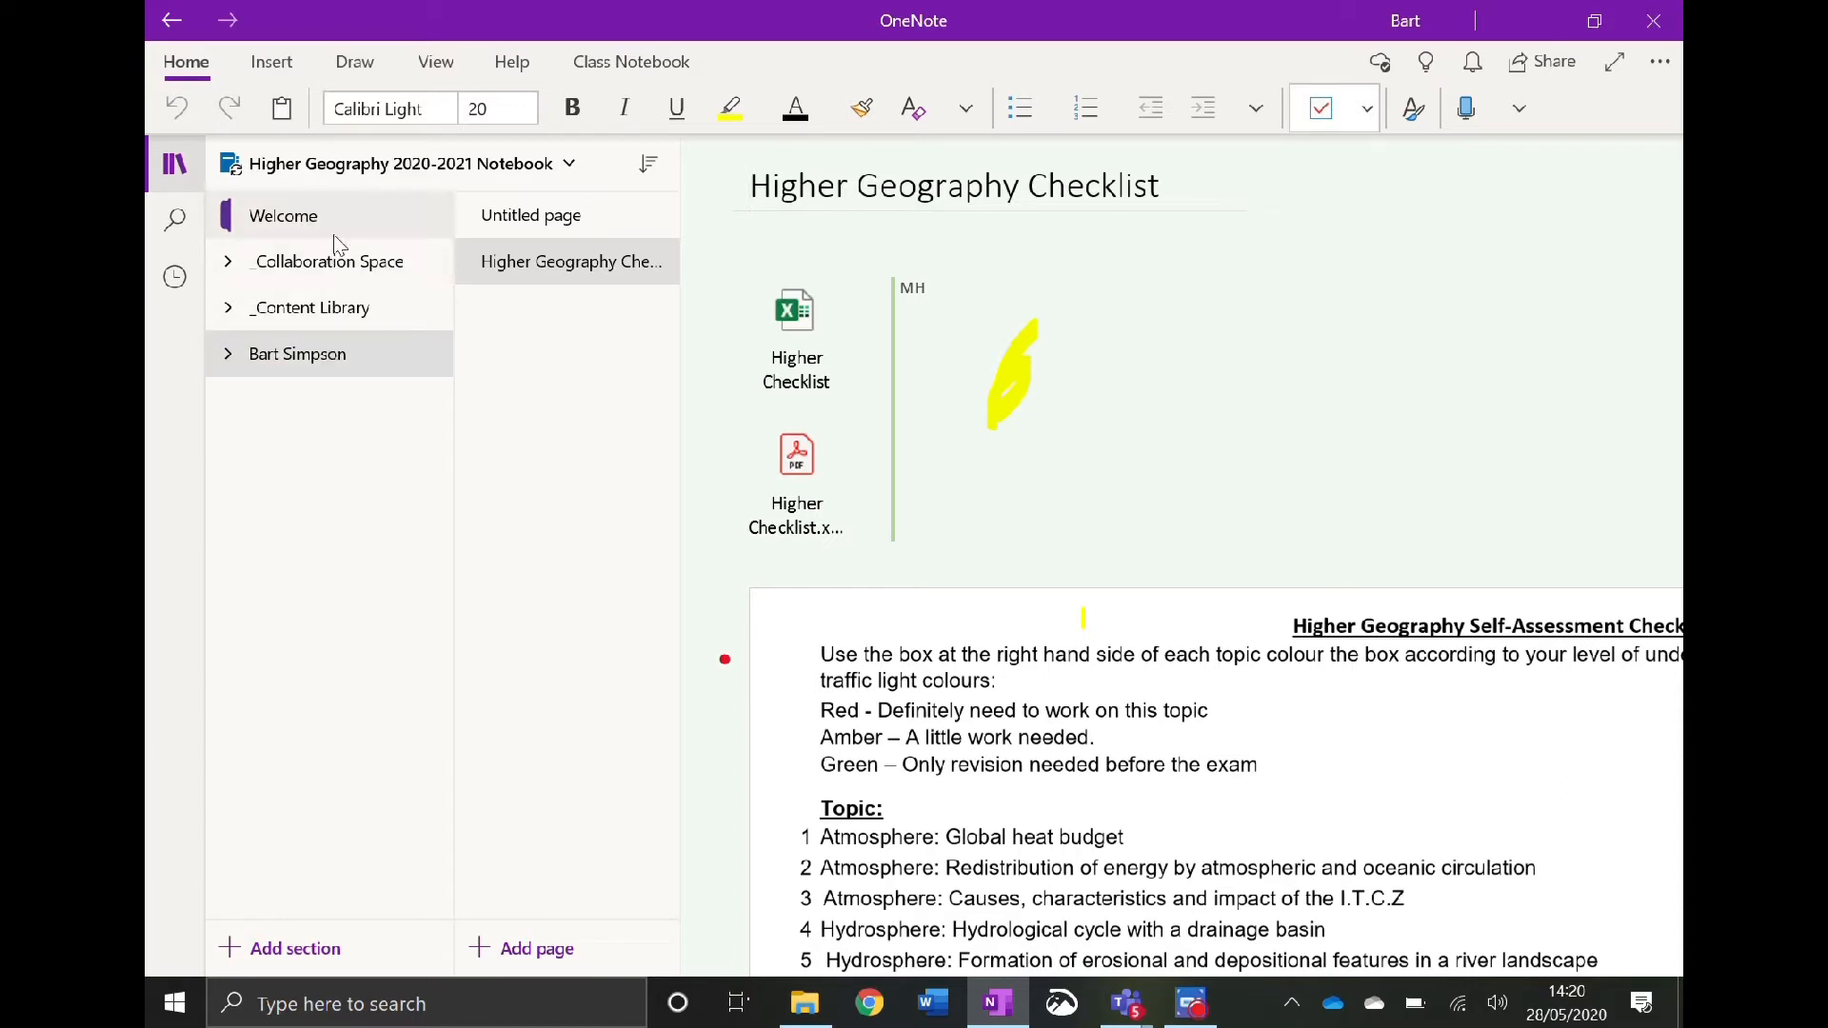
left_click(469, 170)
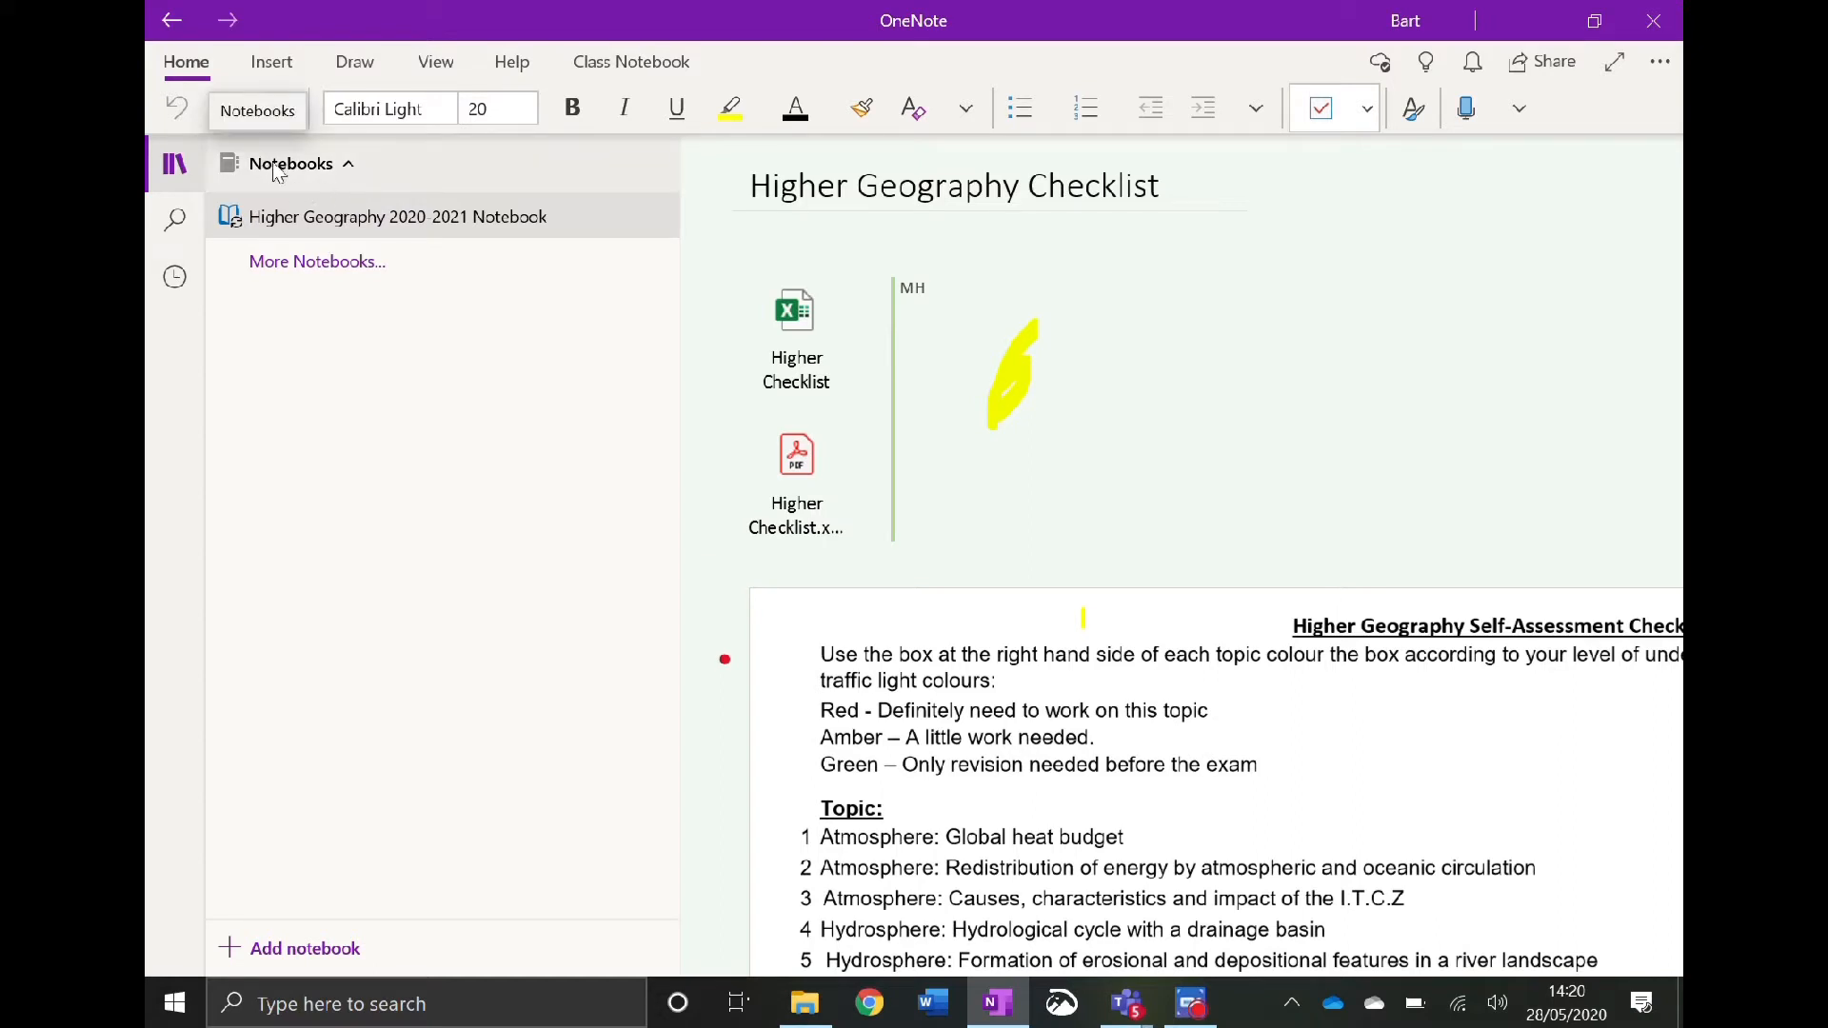
left_click(371, 213)
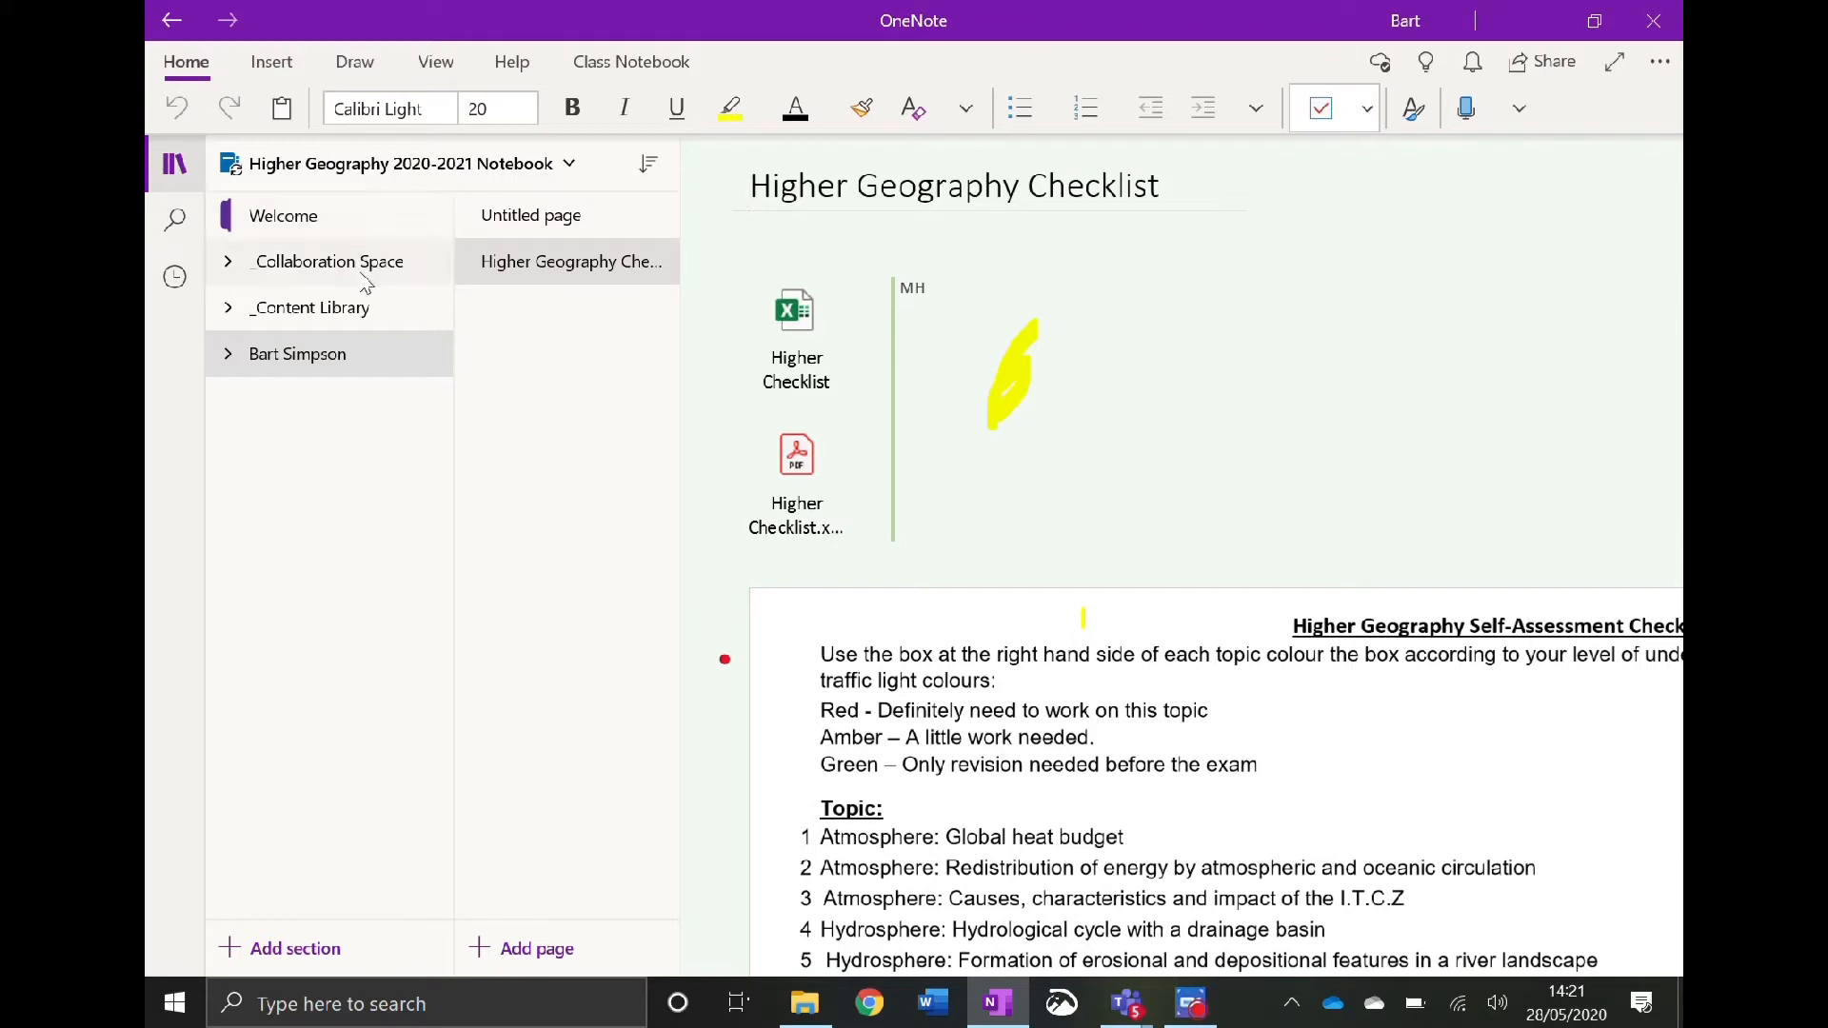
- Expand the student's own section group to show its course sections
left_click(308, 341)
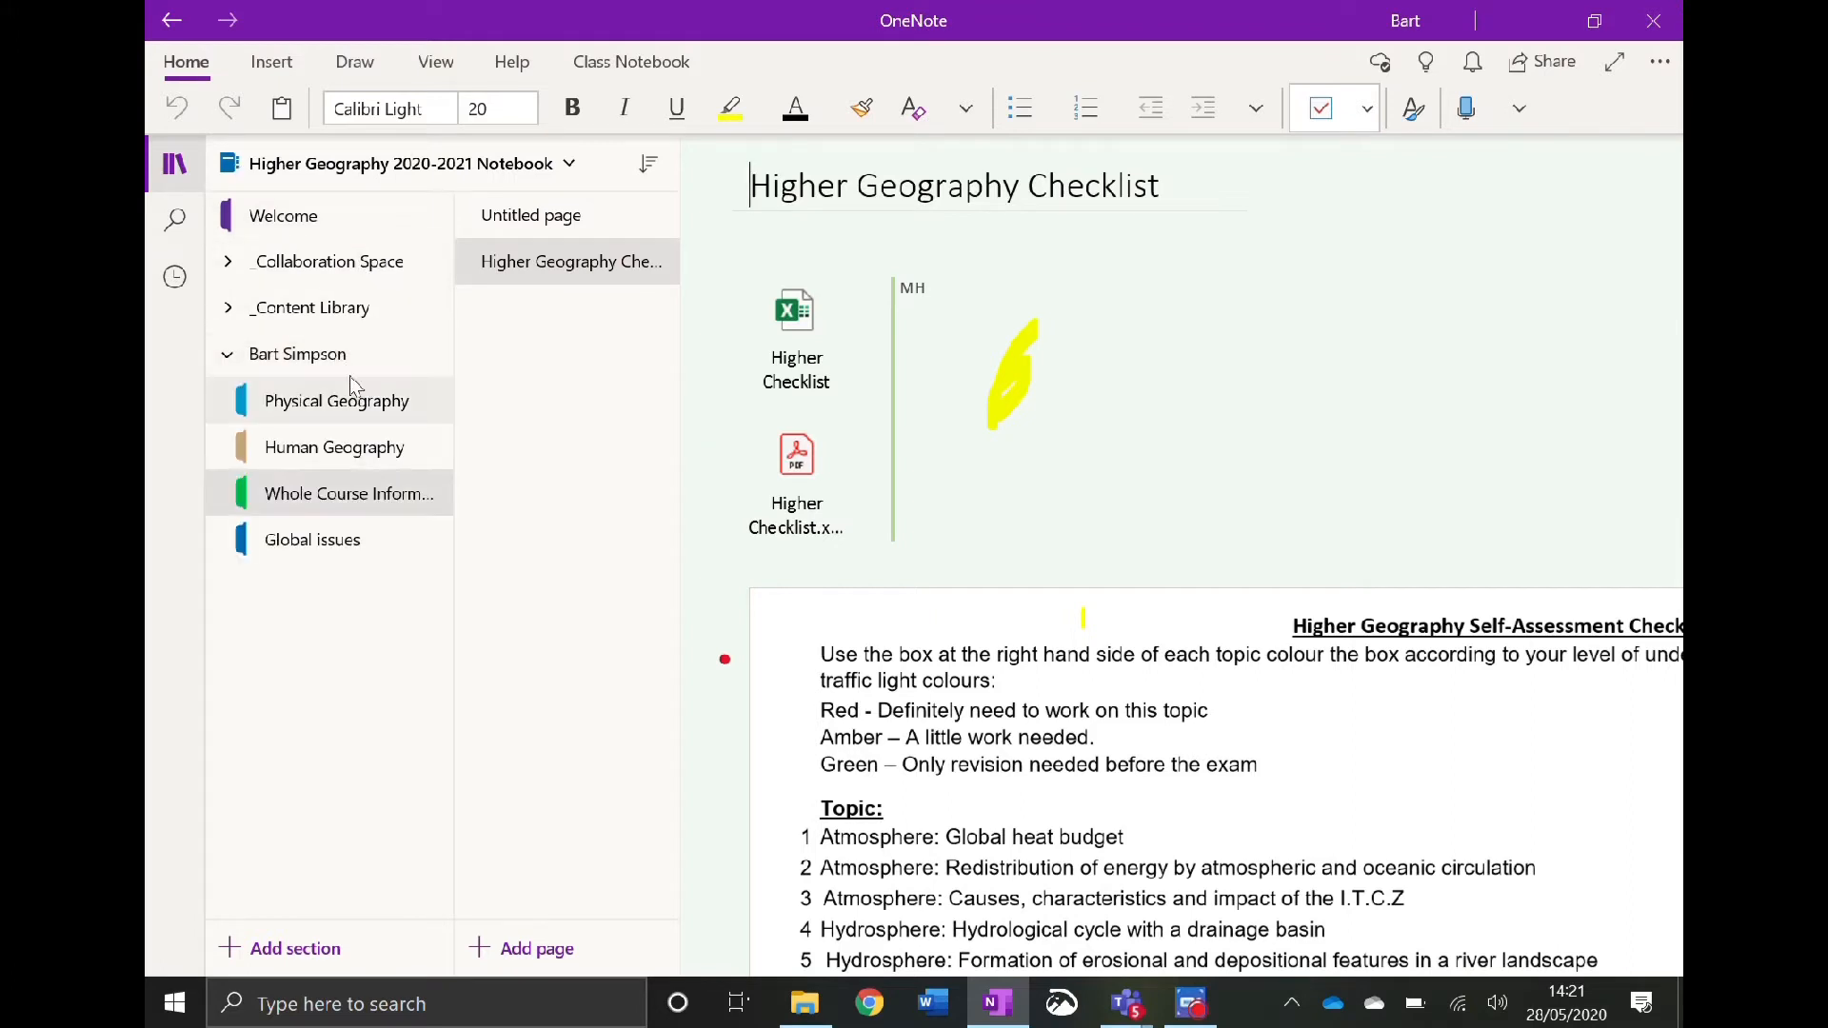
left_click(334, 362)
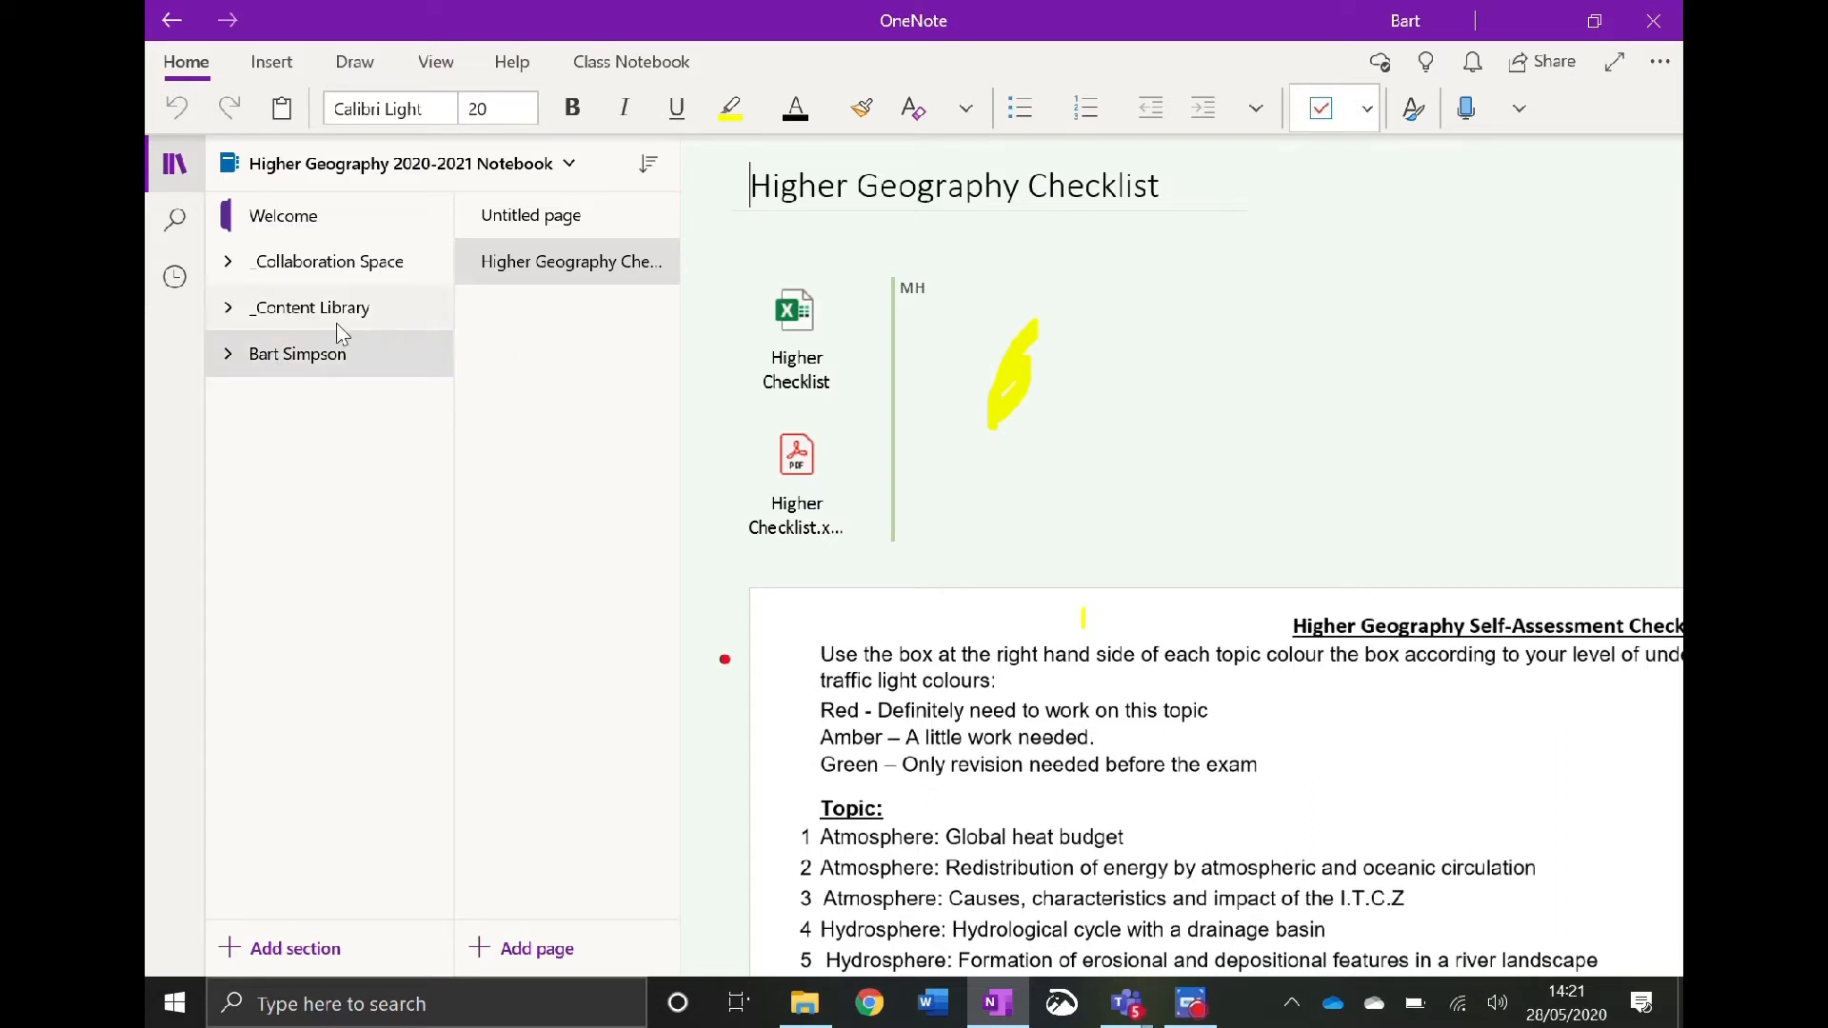
left_click(271, 350)
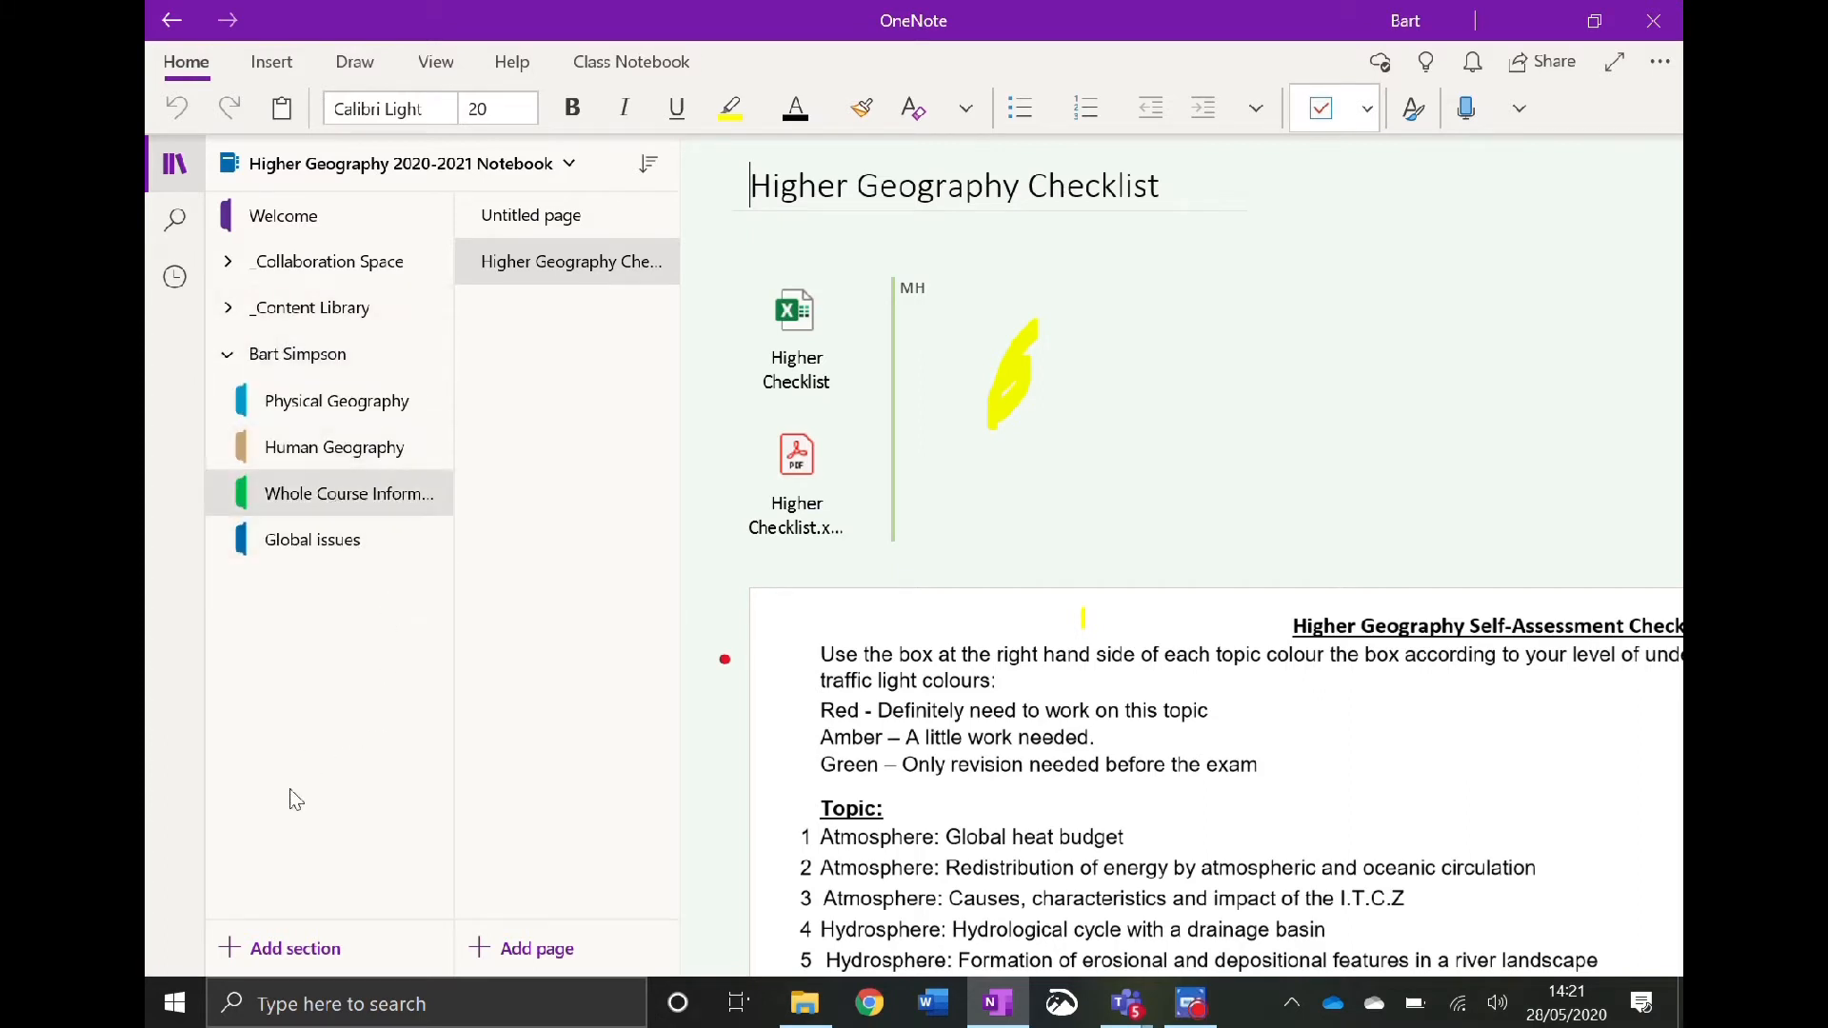
- Add a new section to the student's section group, leave its default name, and delete it again
left_click(278, 935)
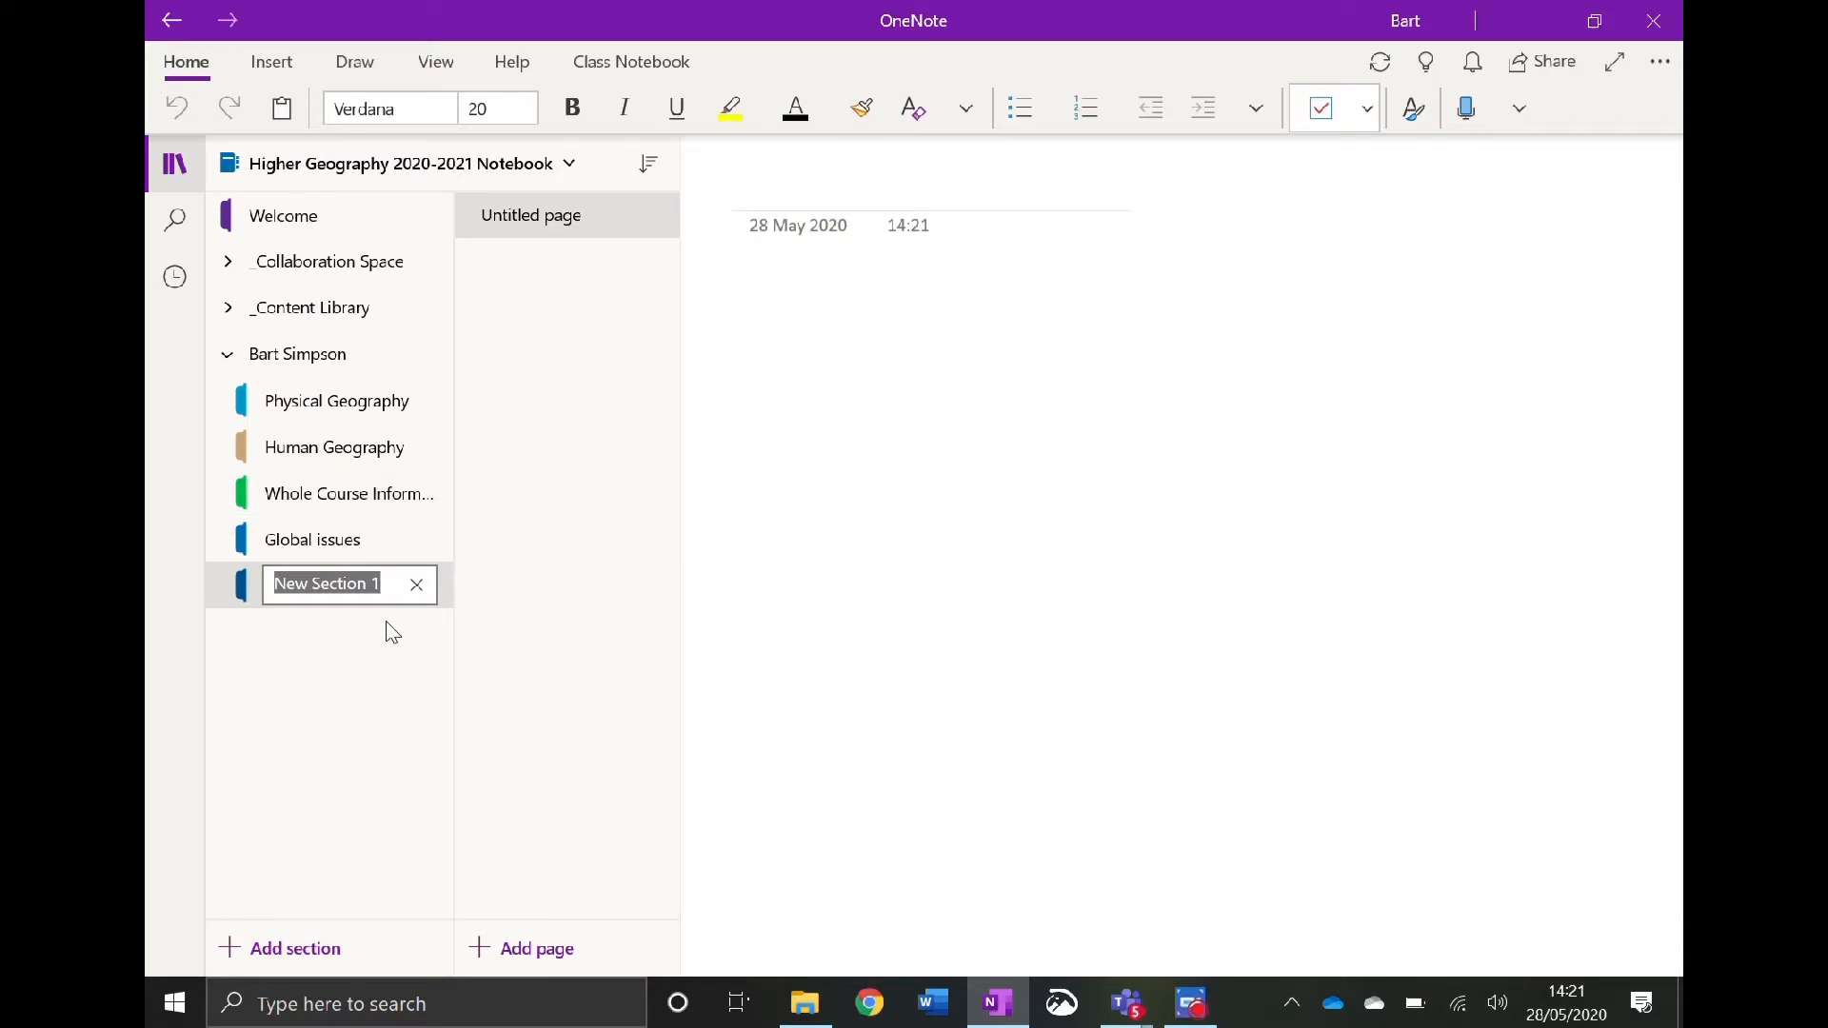
left_click(416, 585)
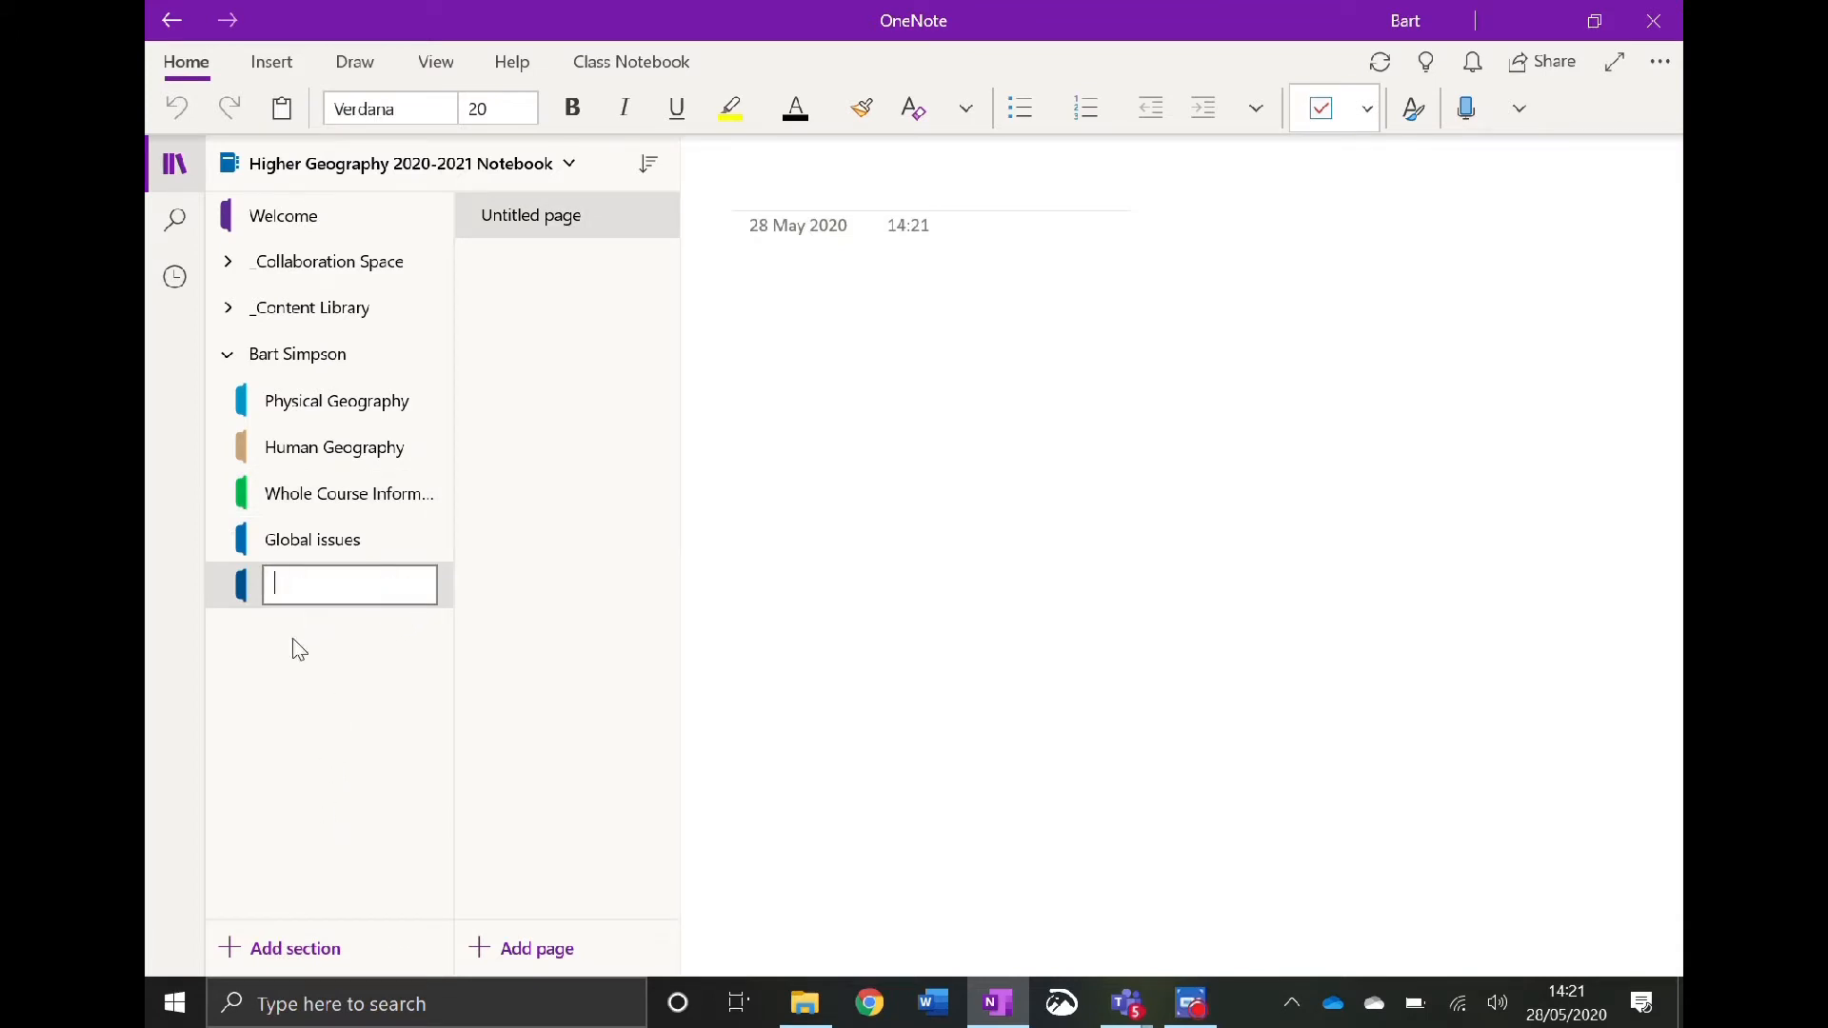
left_click(256, 595)
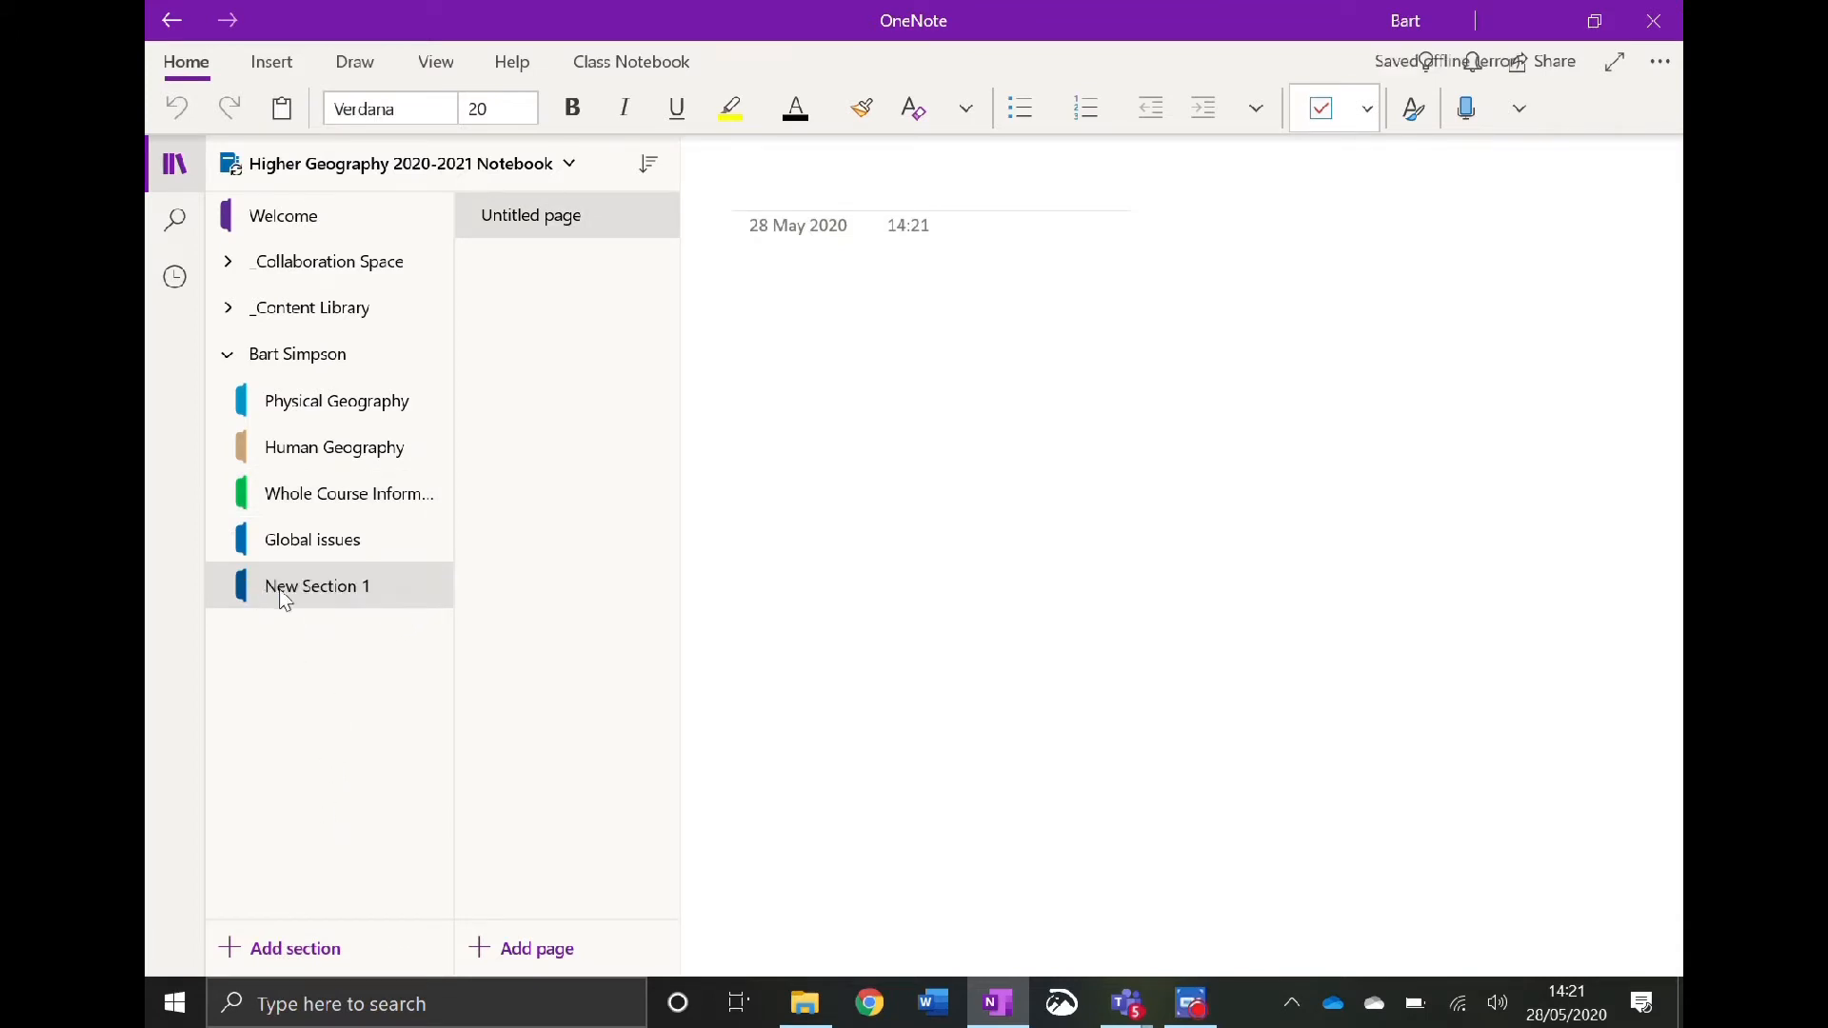
right_click(278, 590)
left_click(328, 603)
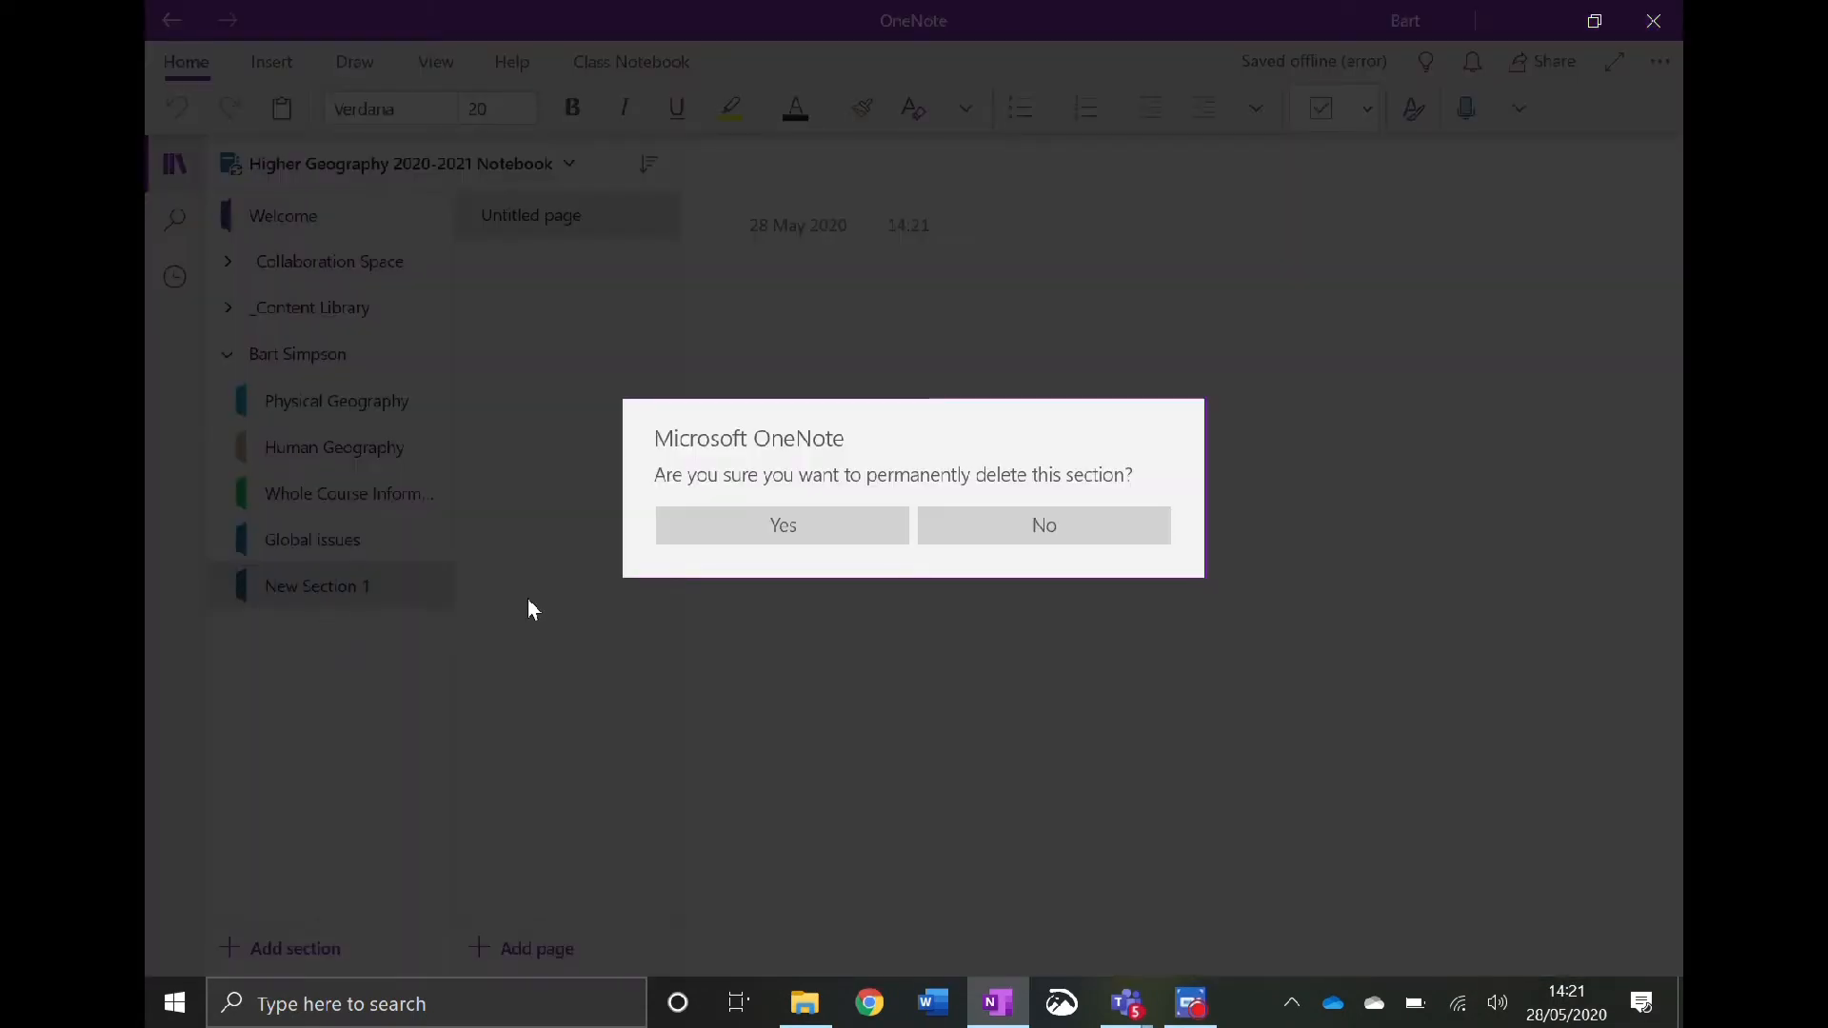
left_click(714, 535)
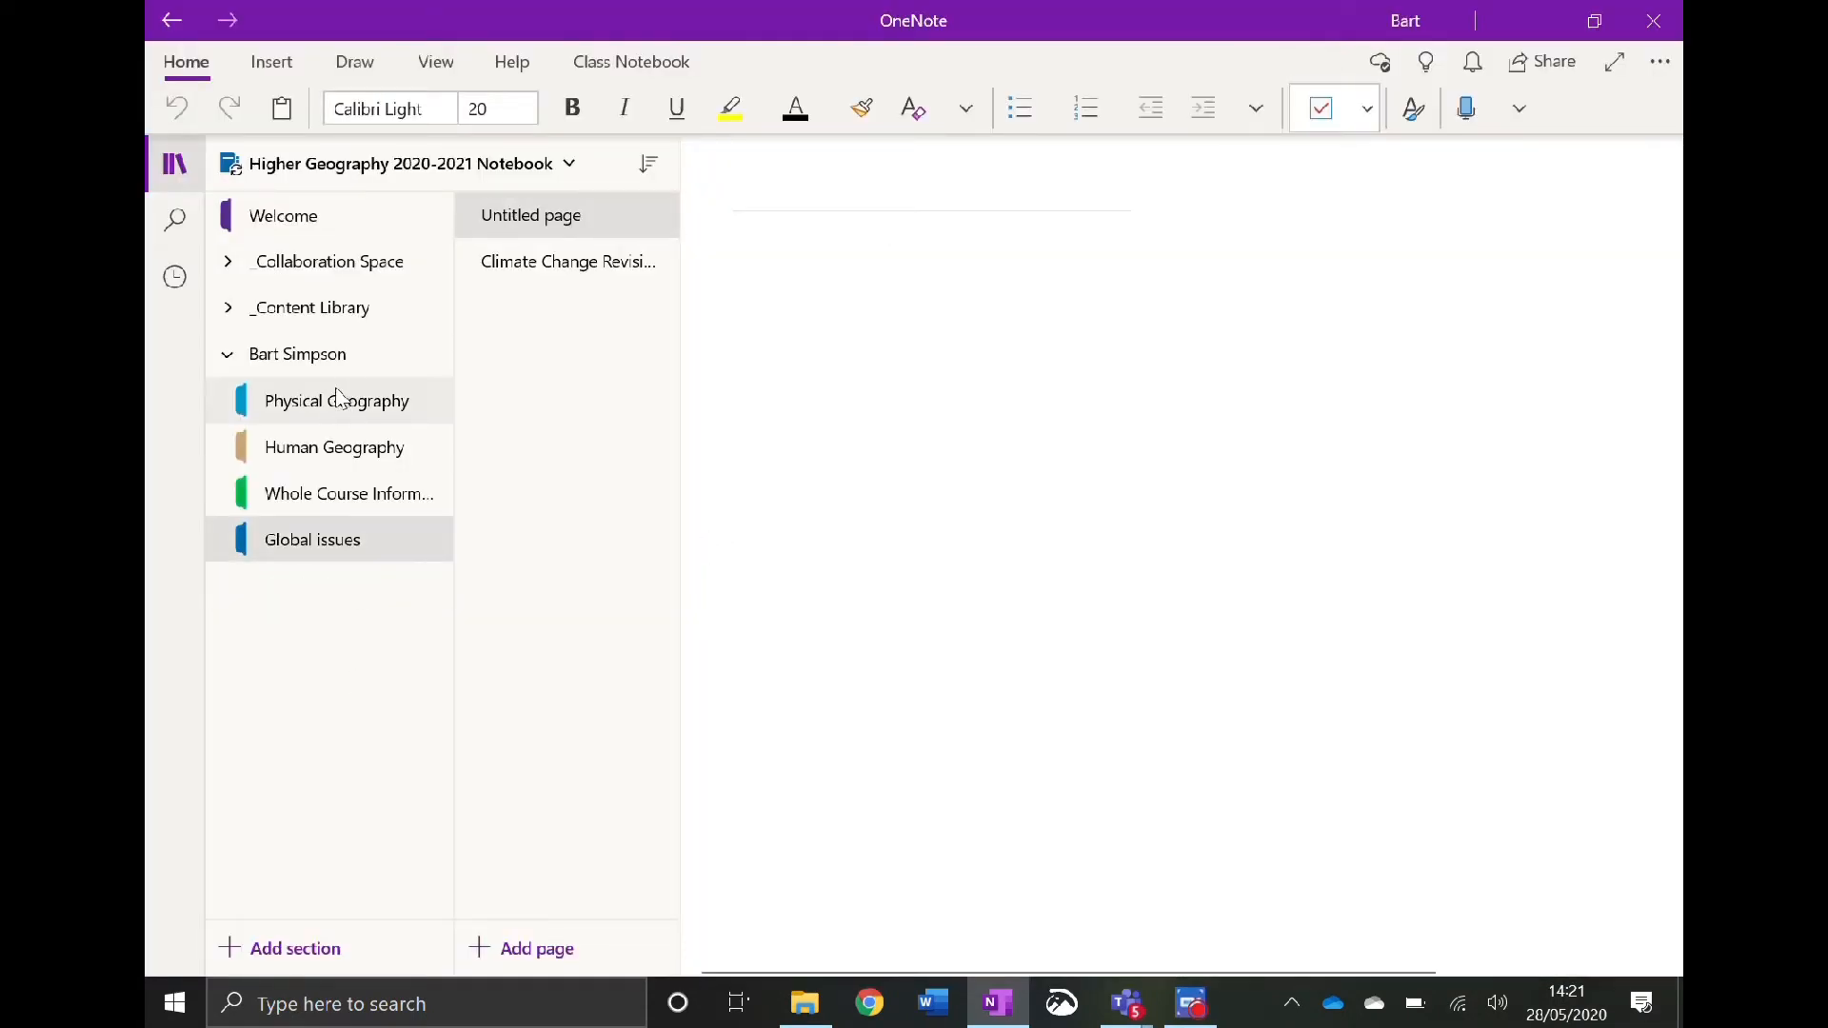
- Open the Higher Geography Checklist page in the whole-course section and look over the self-assessment table
left_click(310, 507)
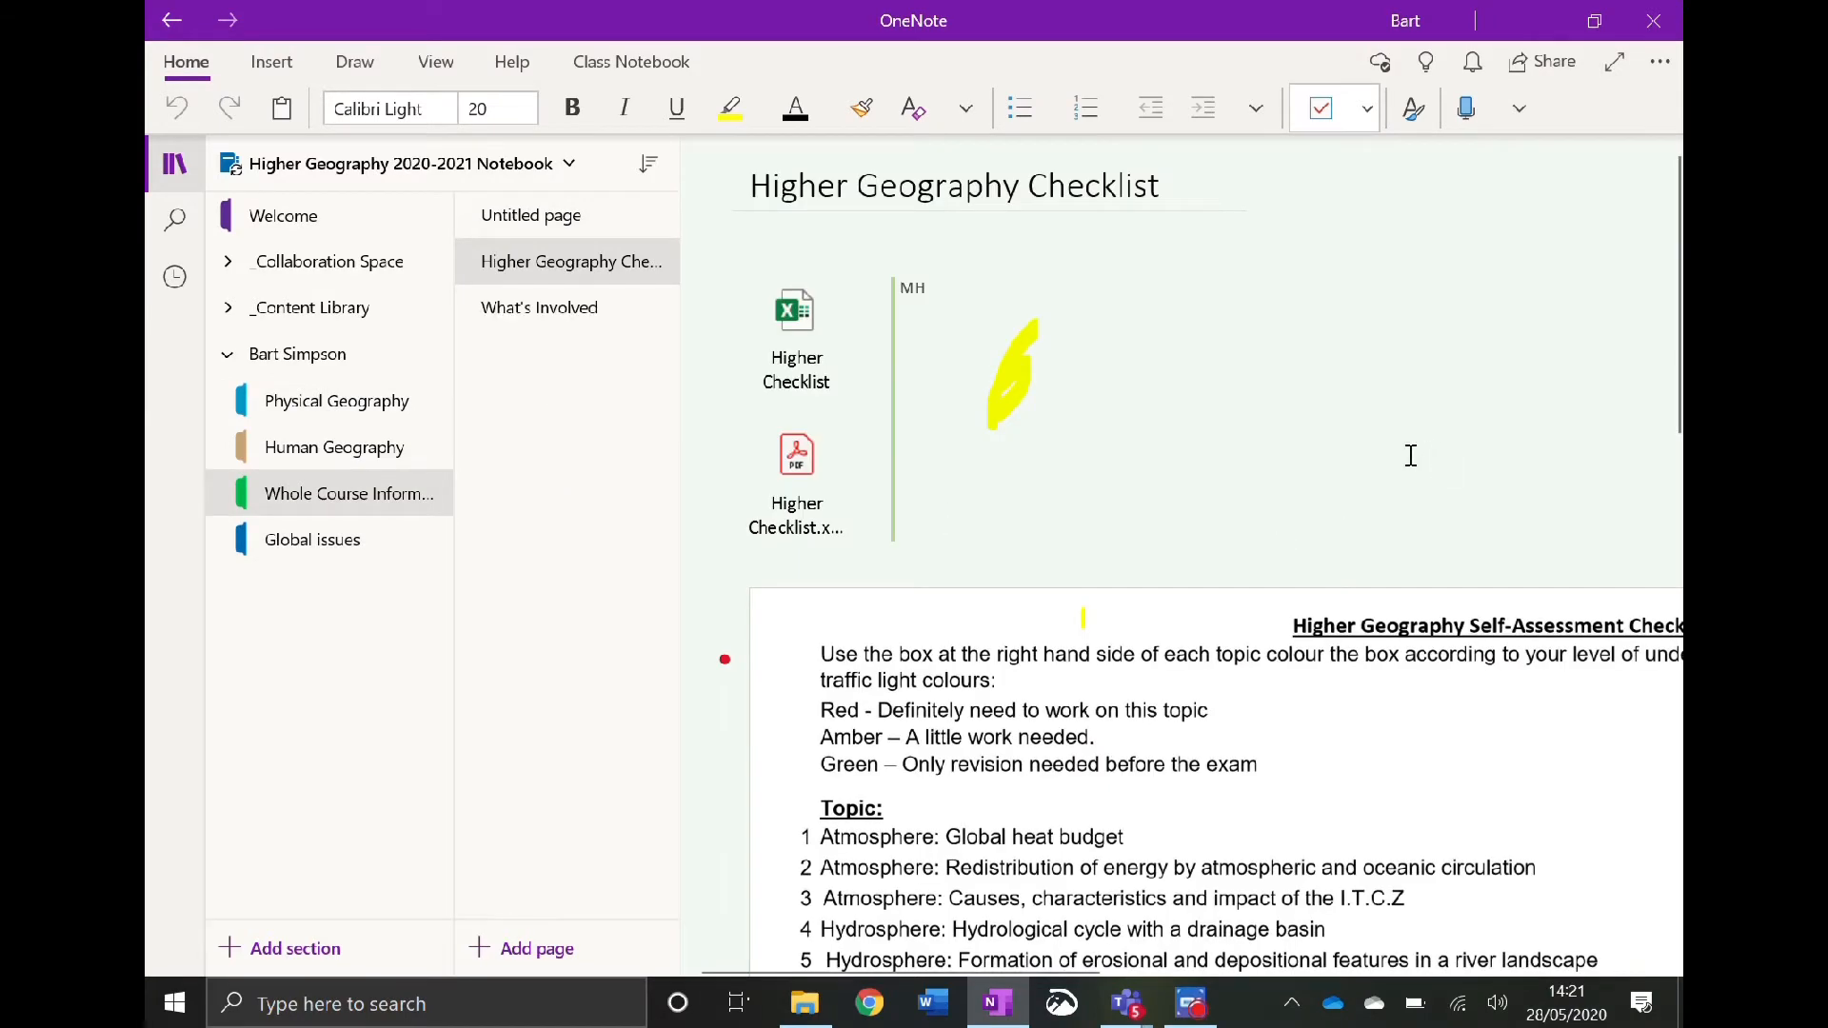
scroll(1181, 555, "down", 4)
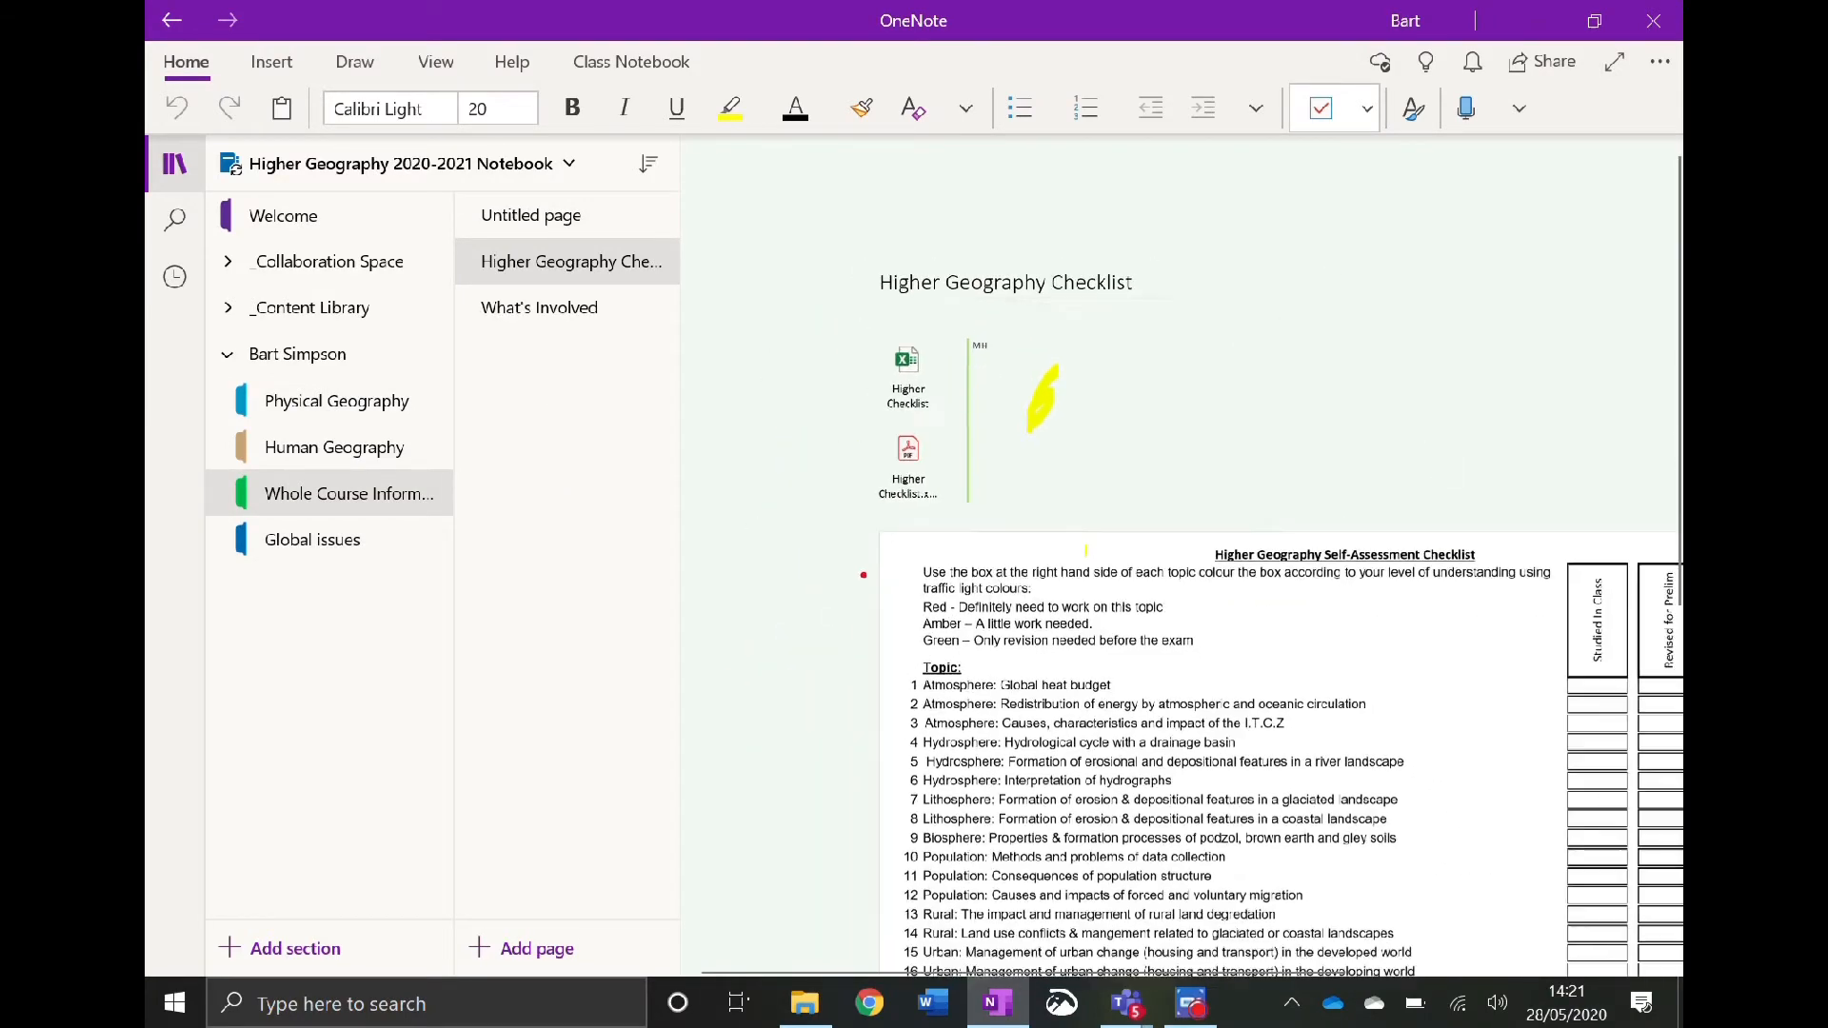
scroll(1180, 555, "down", 2)
scroll(1181, 555, "right", 4)
scroll(1181, 555, "down", 1)
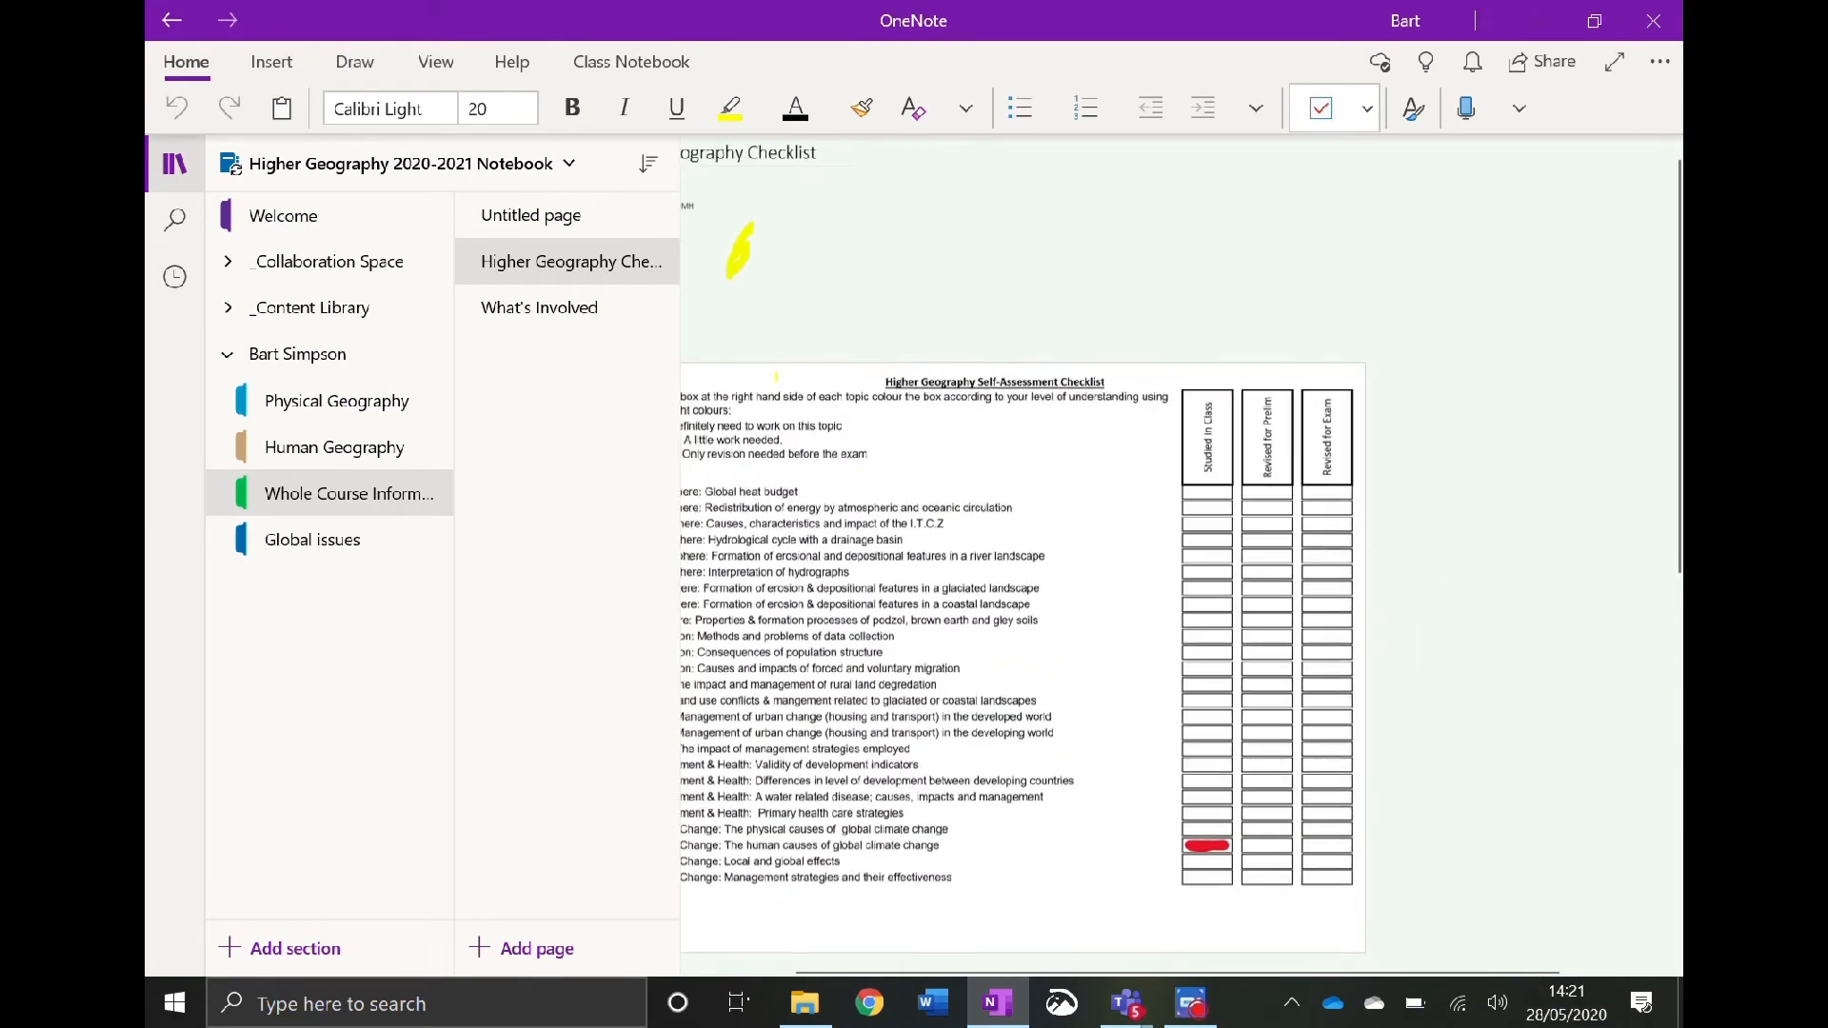
scroll(1181, 555, "left", 2)
scroll(1181, 556, "up", 2)
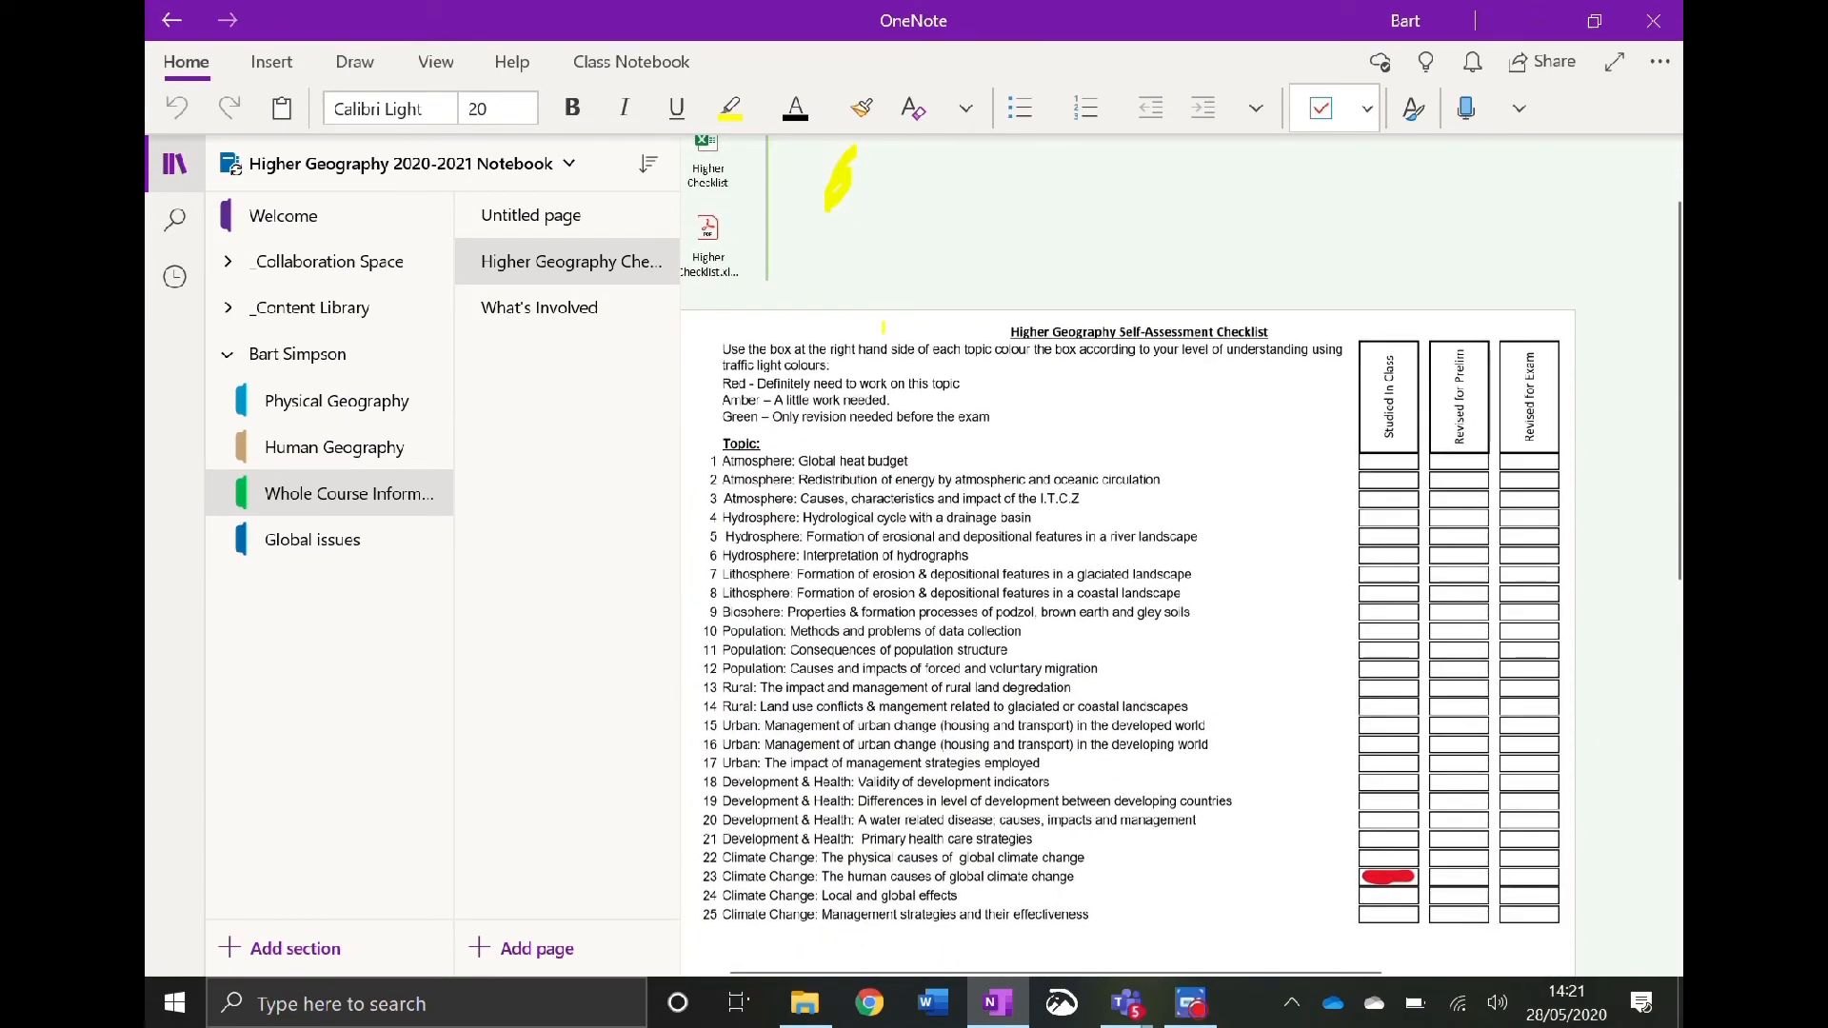
- Hide the notebook navigation and fit the checklist's topics and traffic-light columns in view
left_click(174, 164)
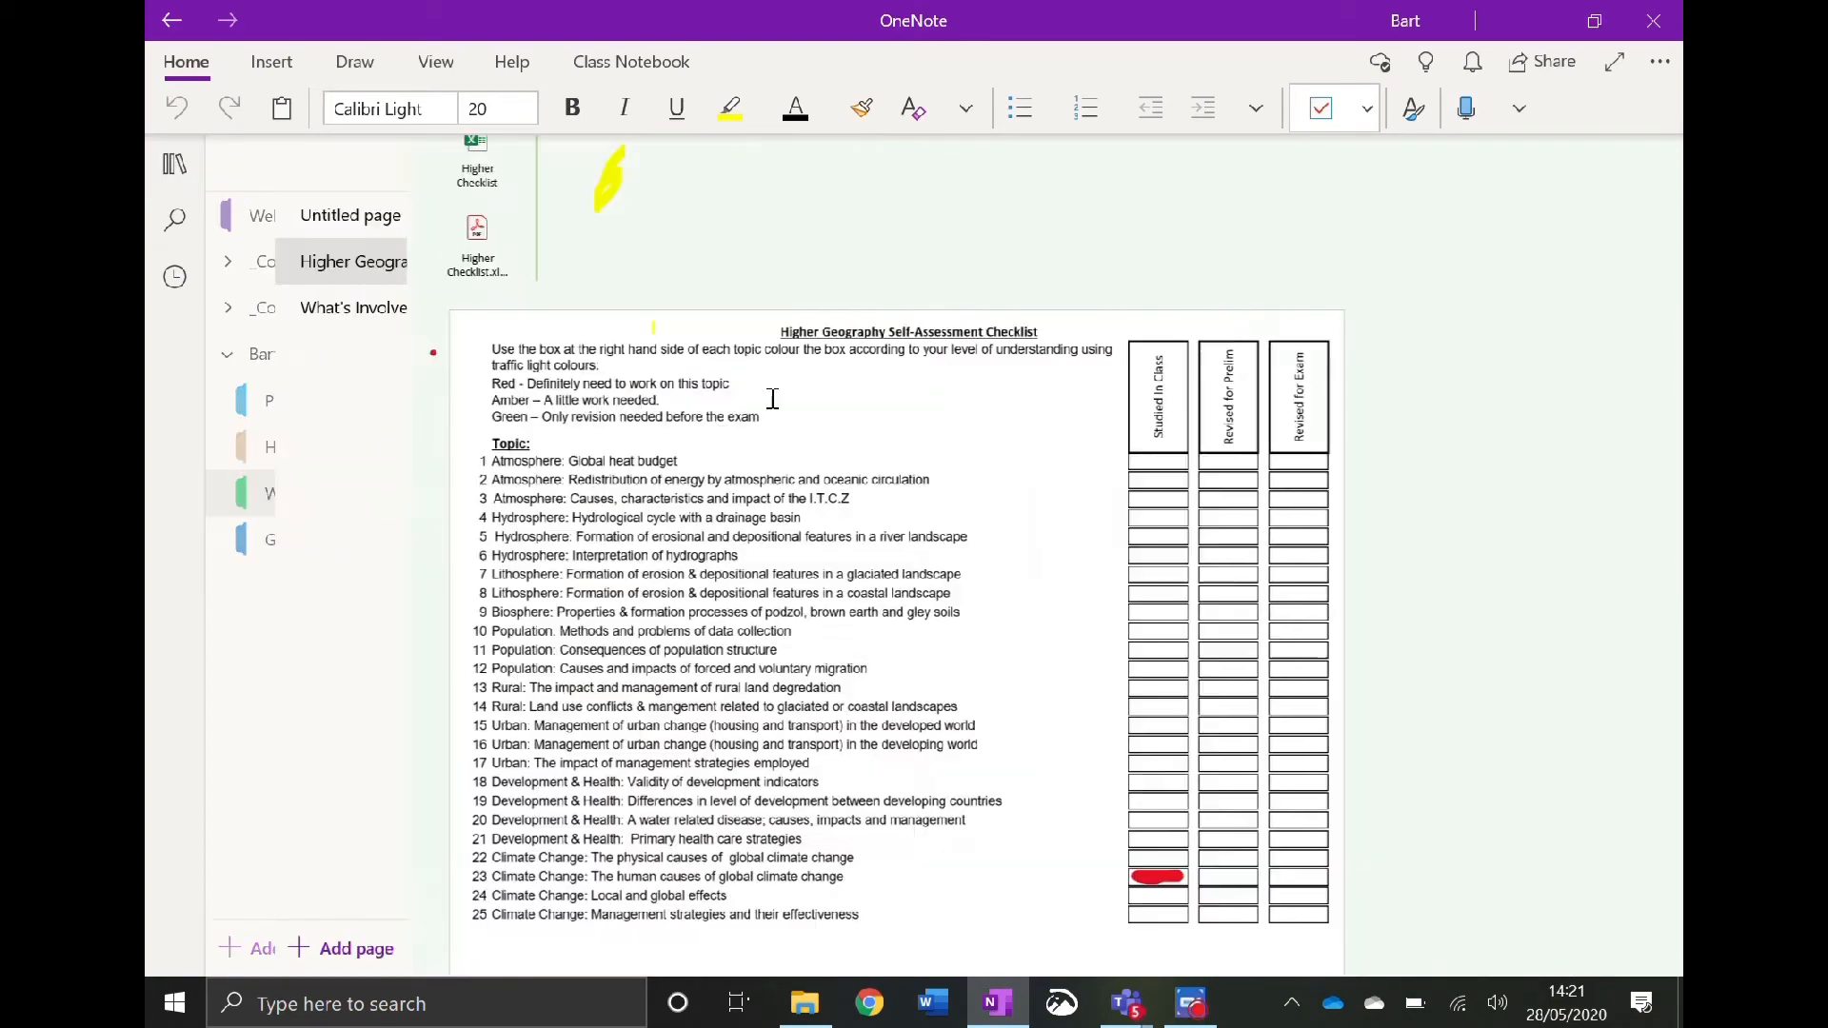
scroll(905, 444, "up", 2)
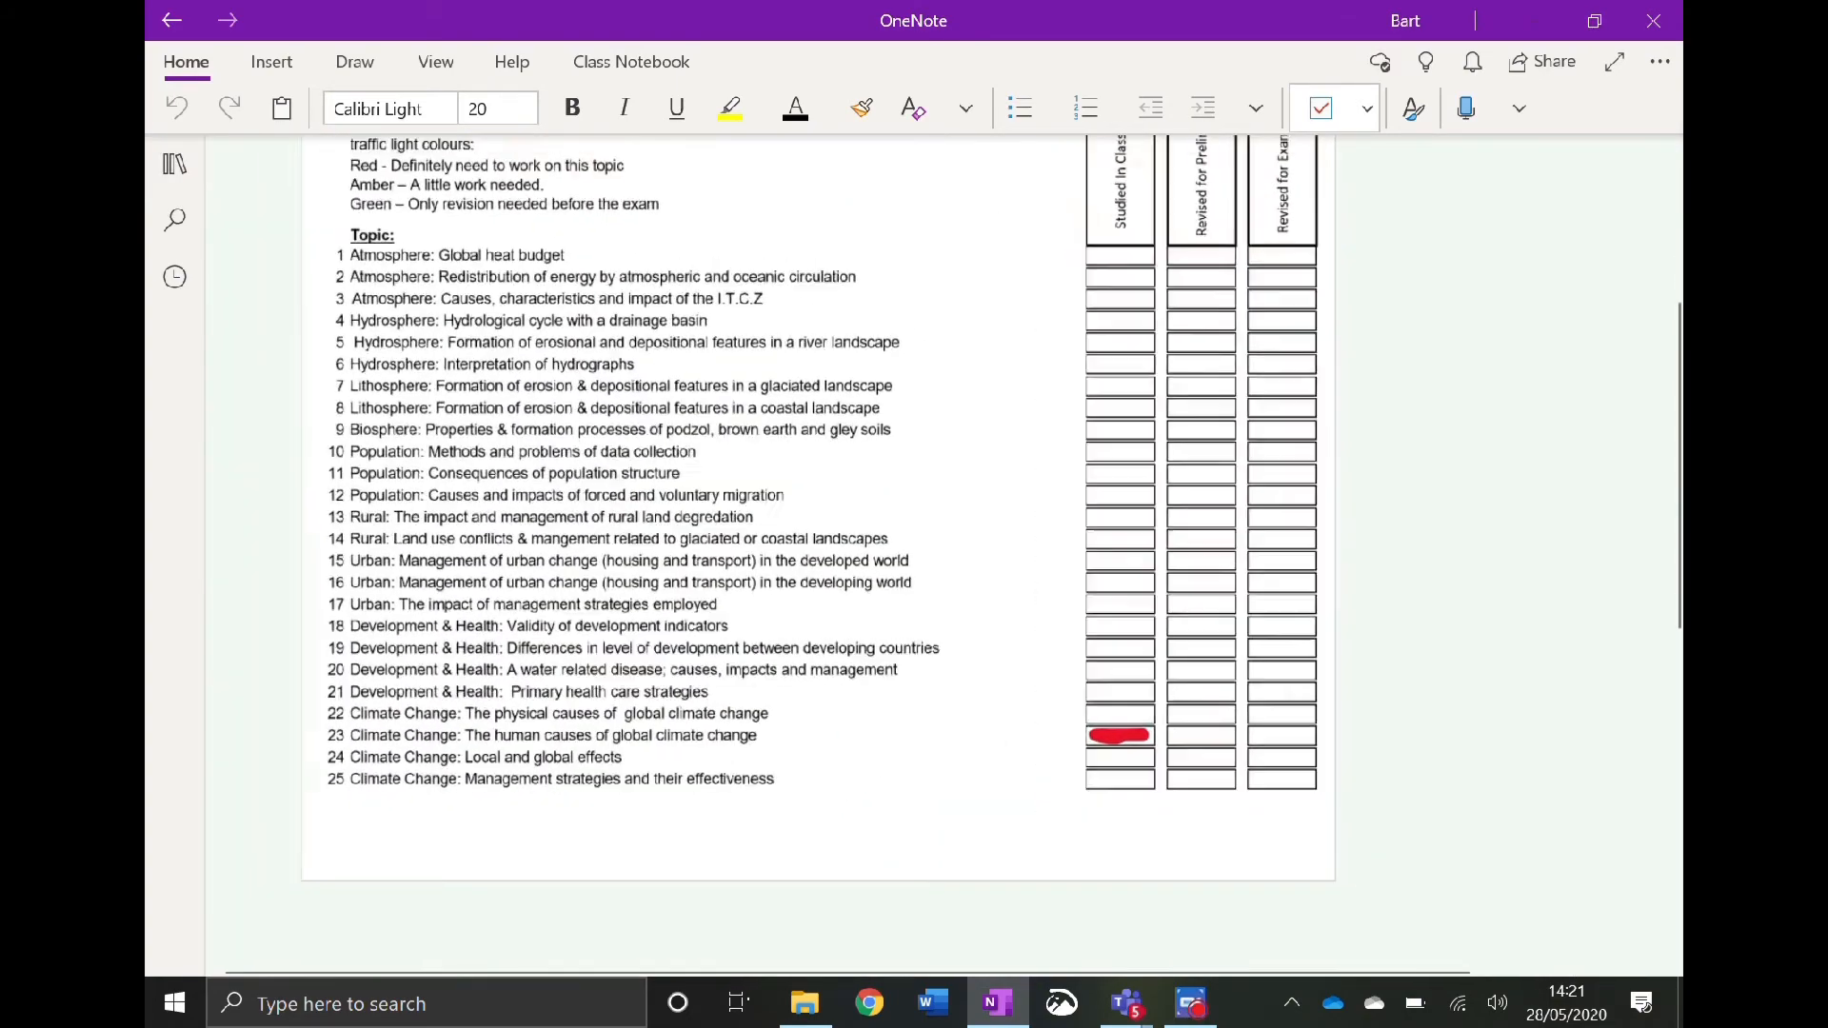
scroll(819, 514, "right", 1)
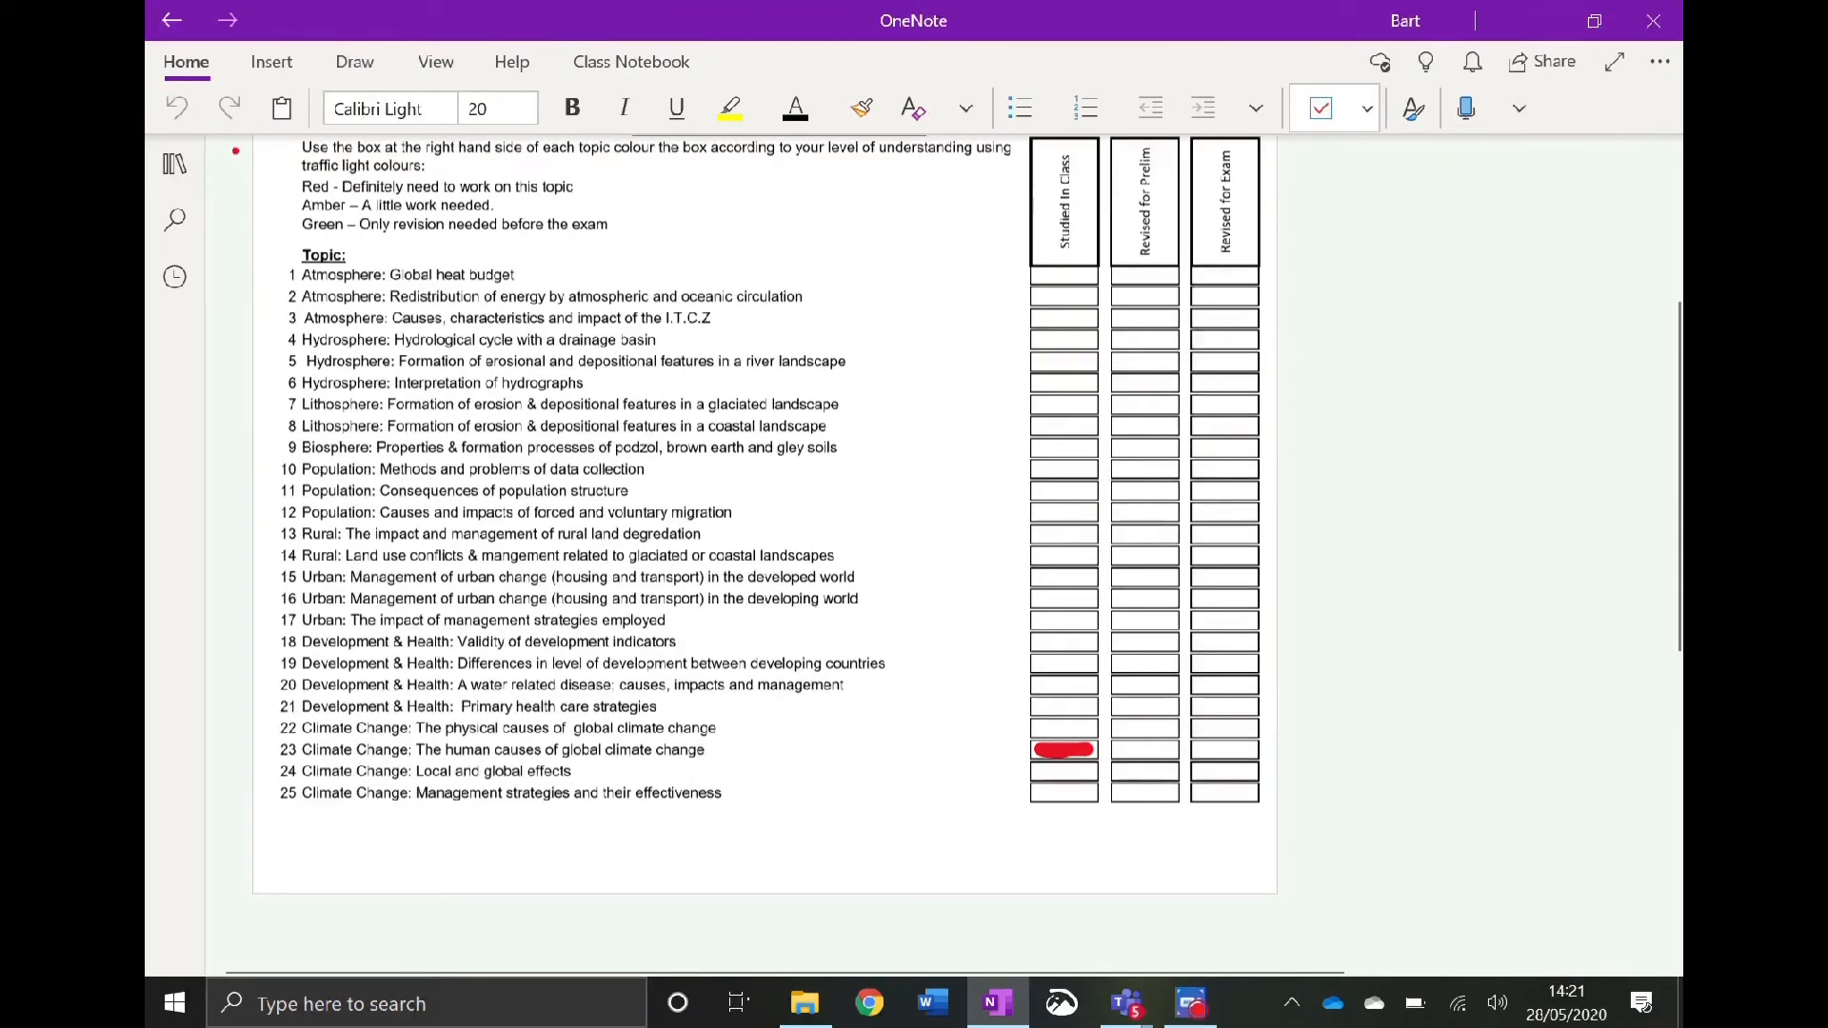
scroll(764, 514, "up", 1)
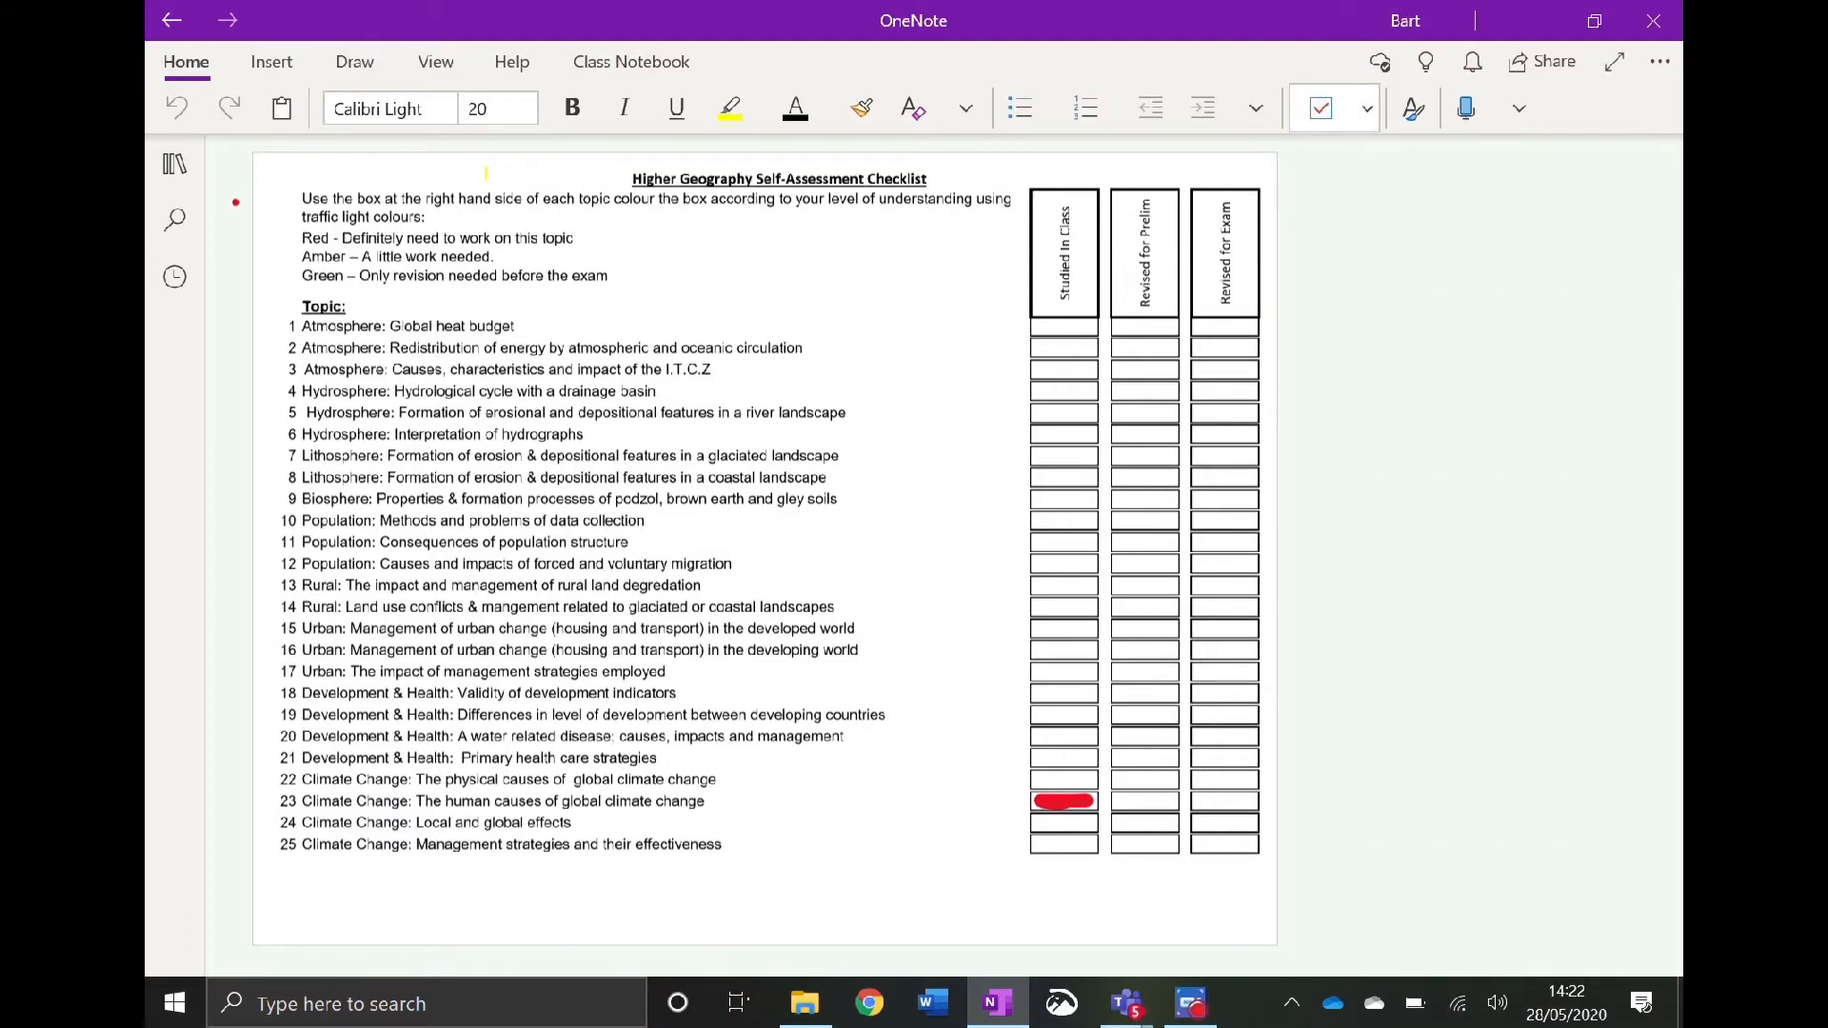
- Colour the Studied in Class box for topic 24, Local and global effects, using the 1 mm Rainbow pen
left_click(356, 63)
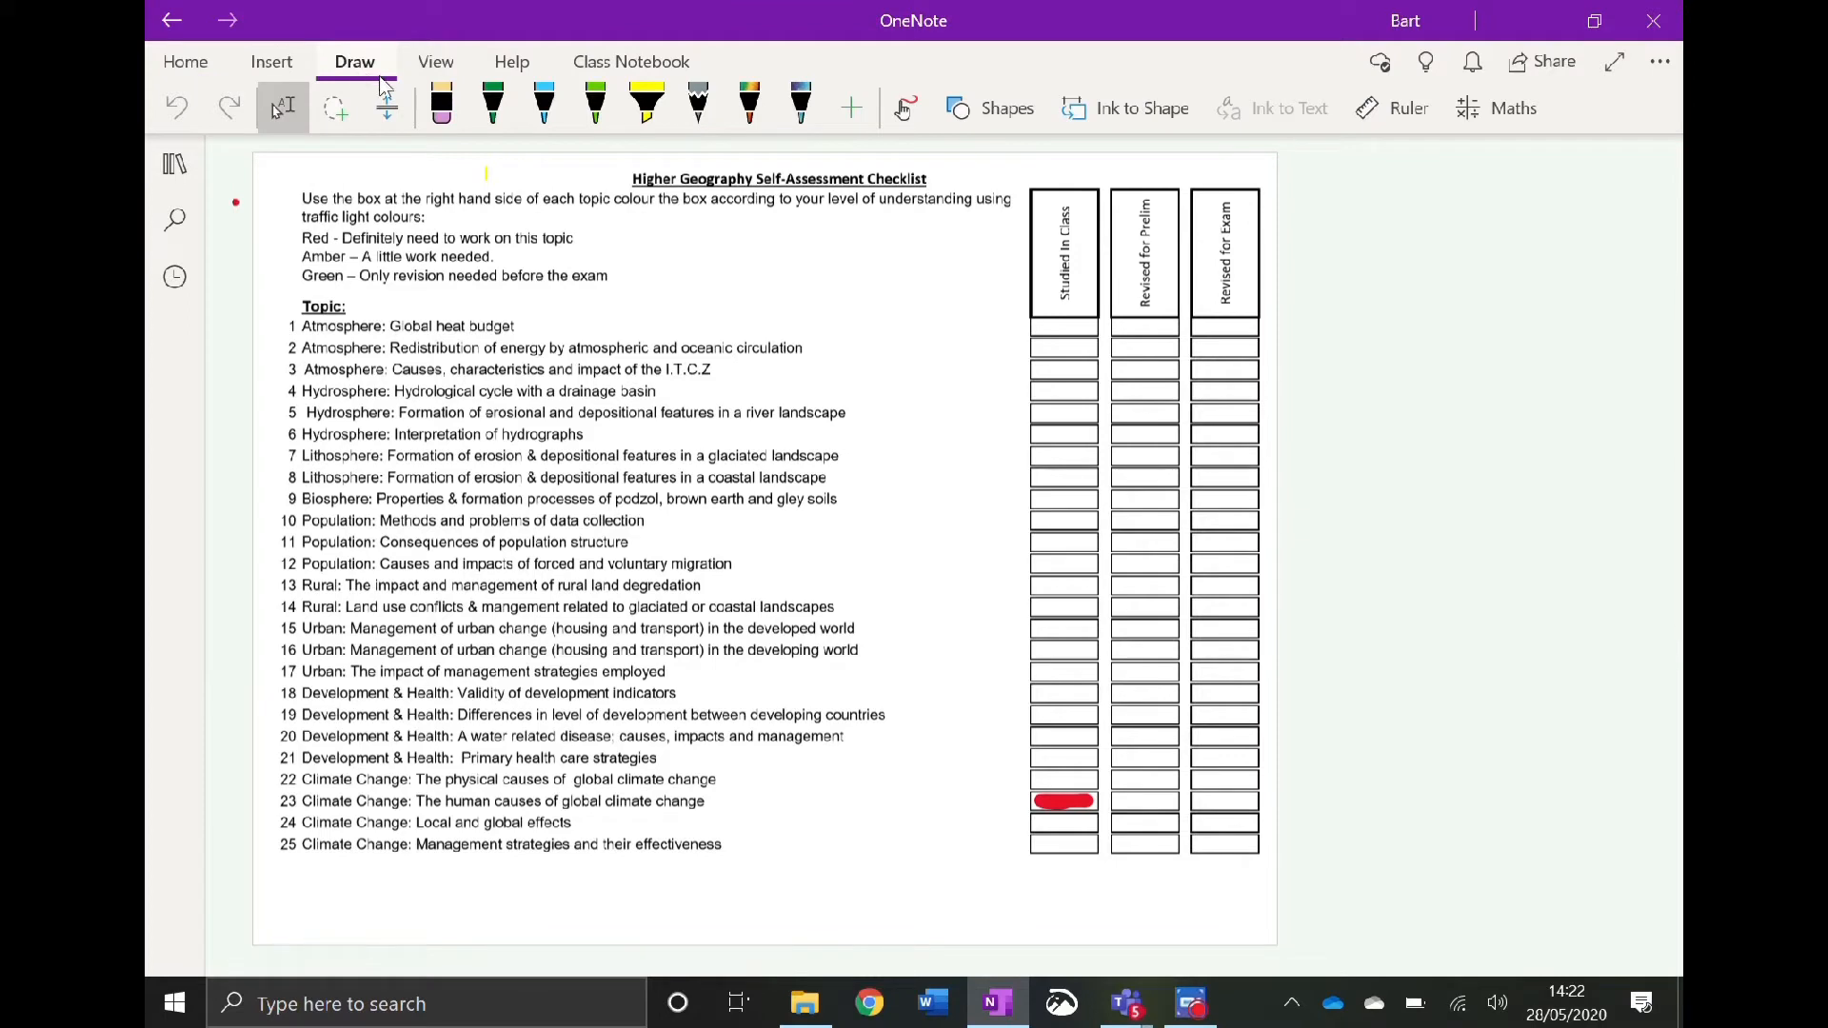
left_click(648, 107)
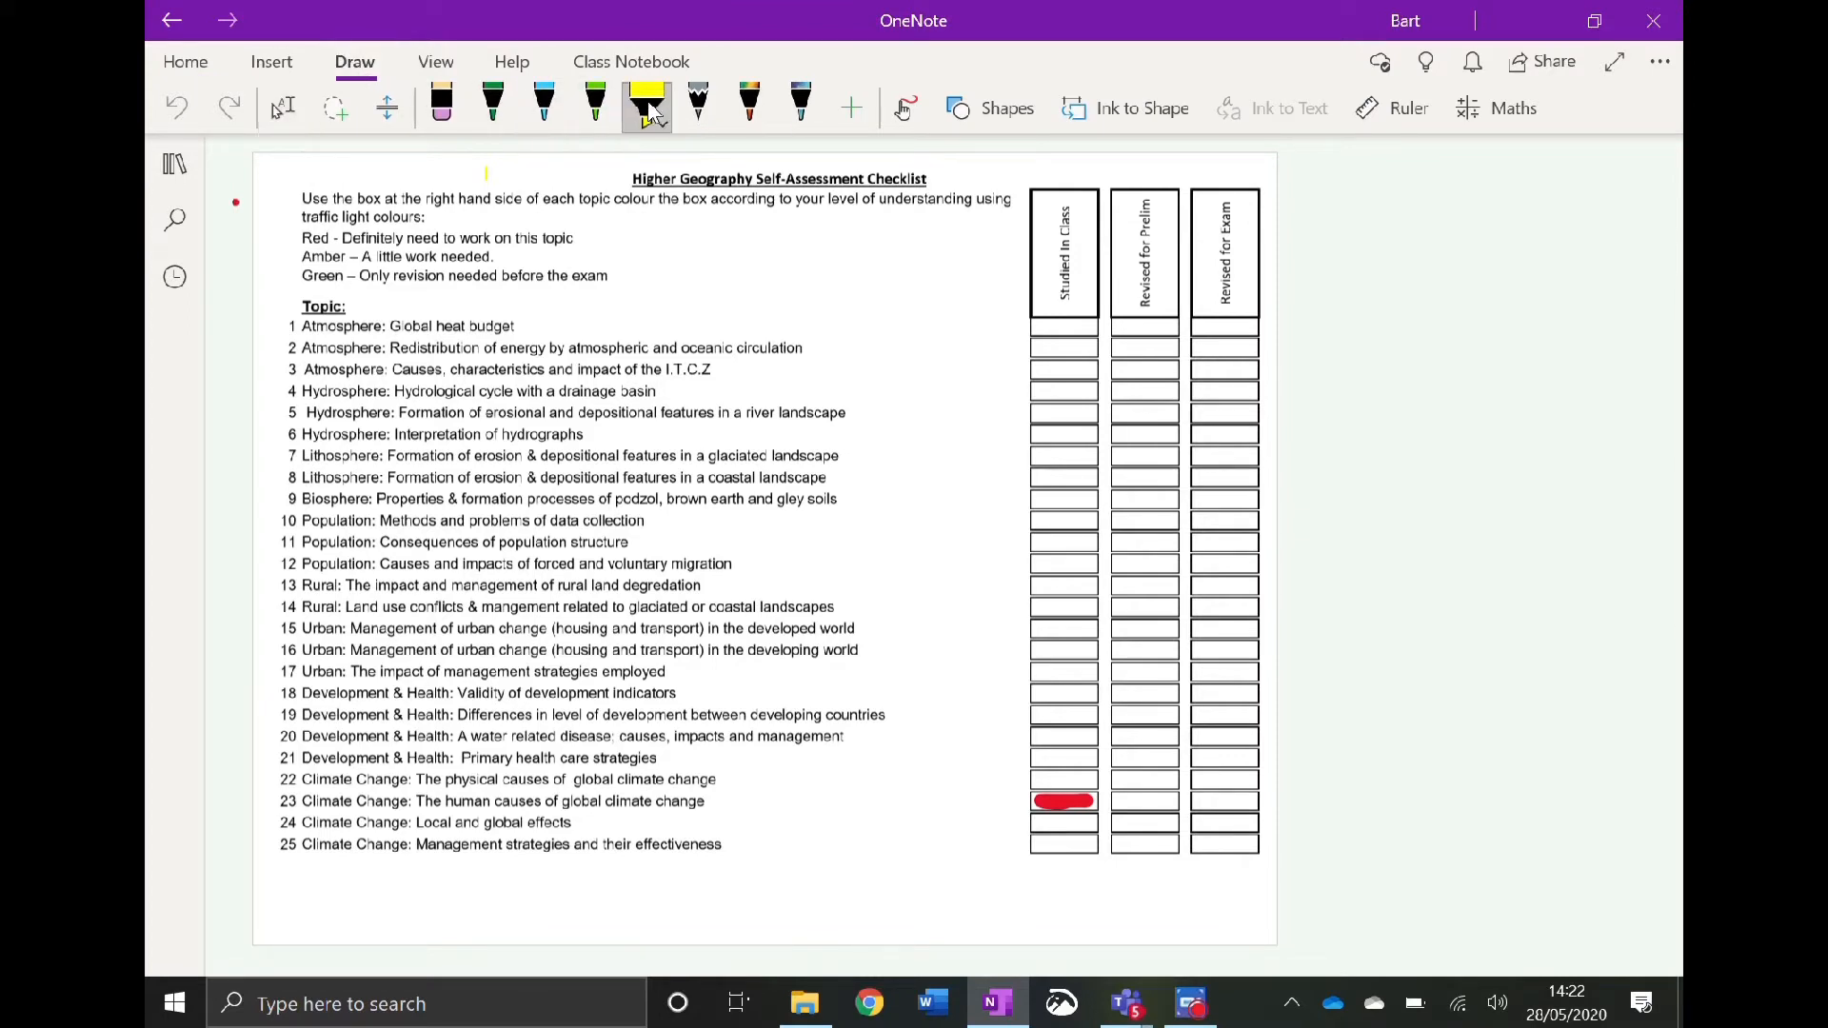
left_click(755, 114)
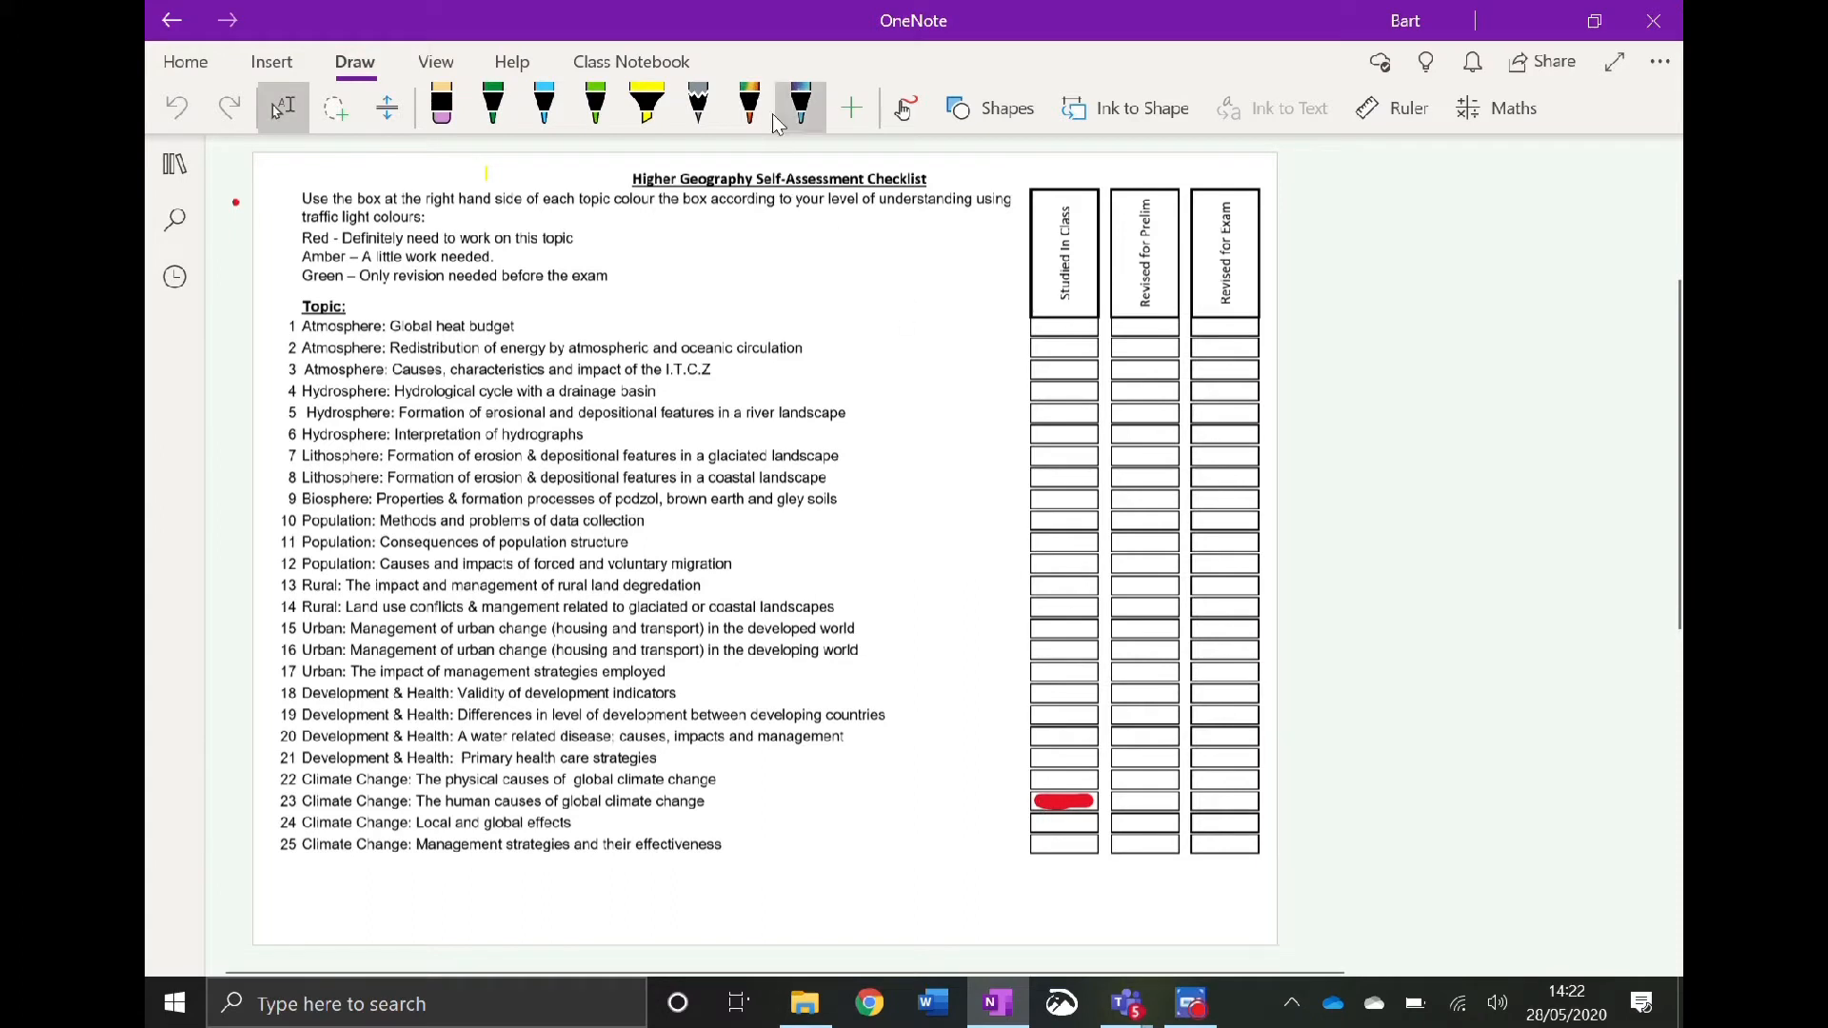
left_click(753, 112)
left_click(755, 100)
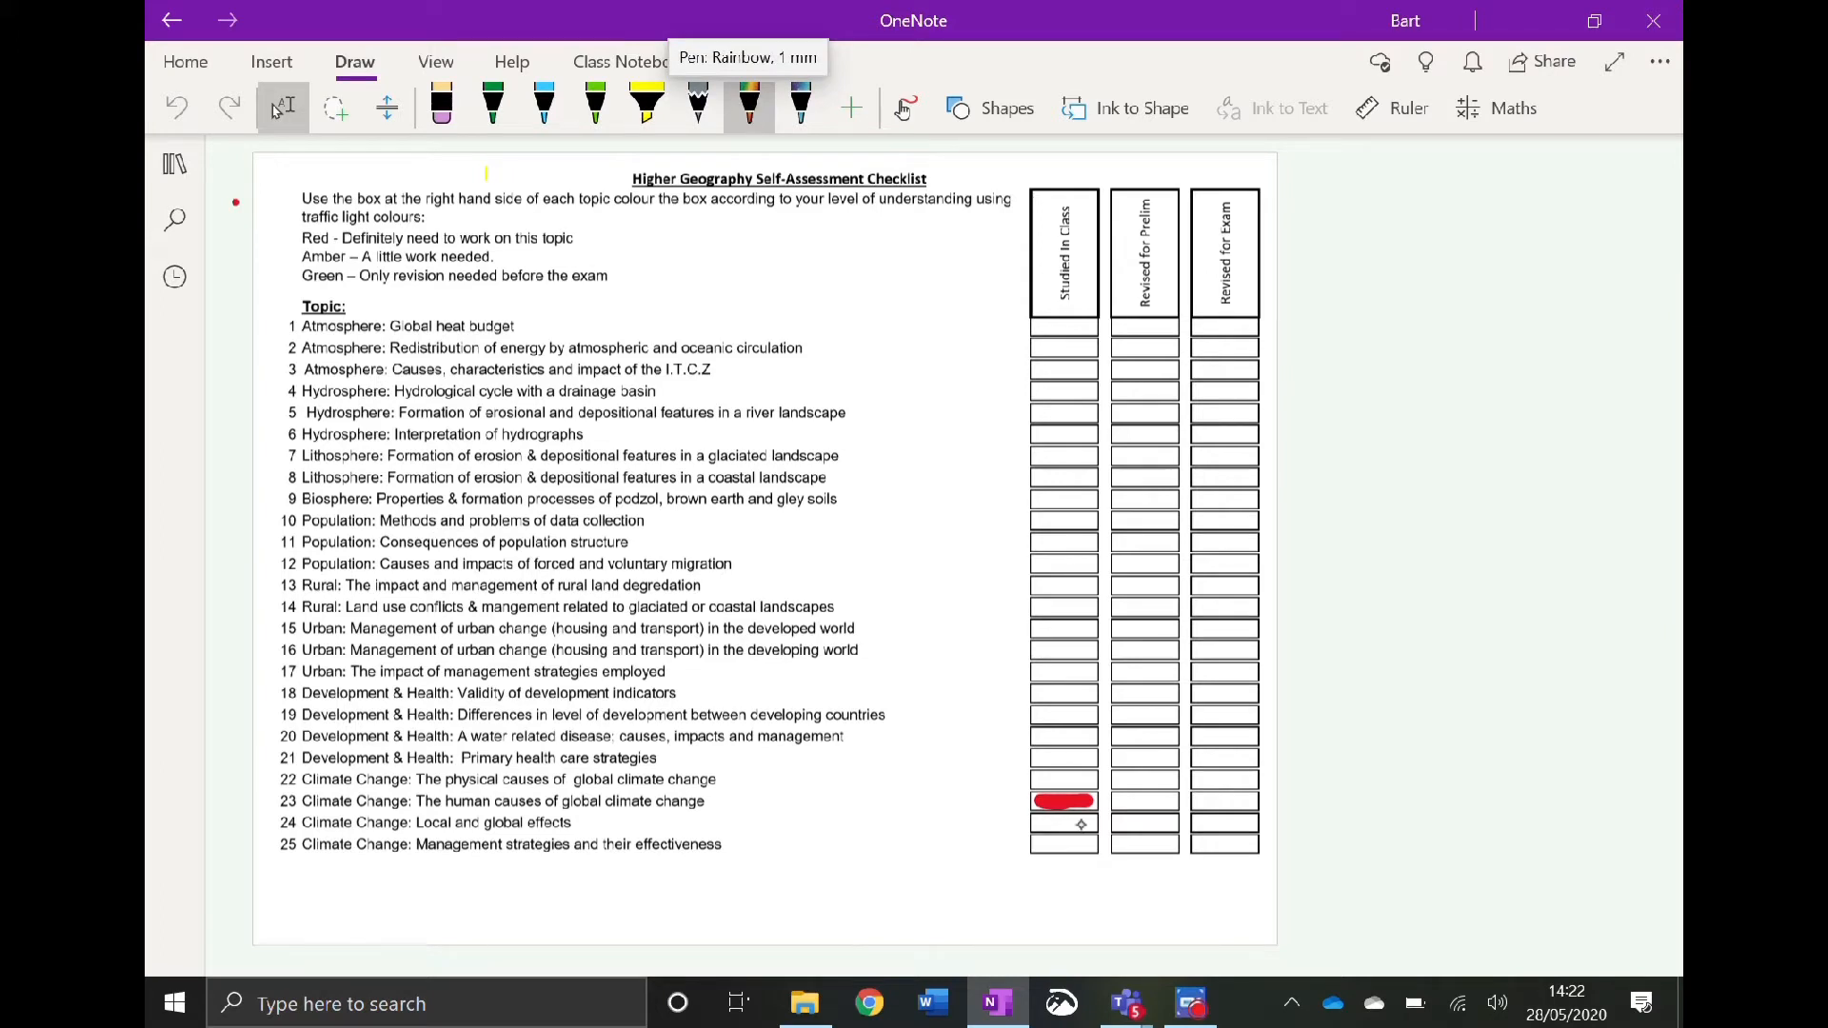
left_click(752, 113)
mouse_move(1050, 822)
left_mouse_down()
mouse_move(1103, 825)
mouse_move(1076, 824)
left_mouse_up()
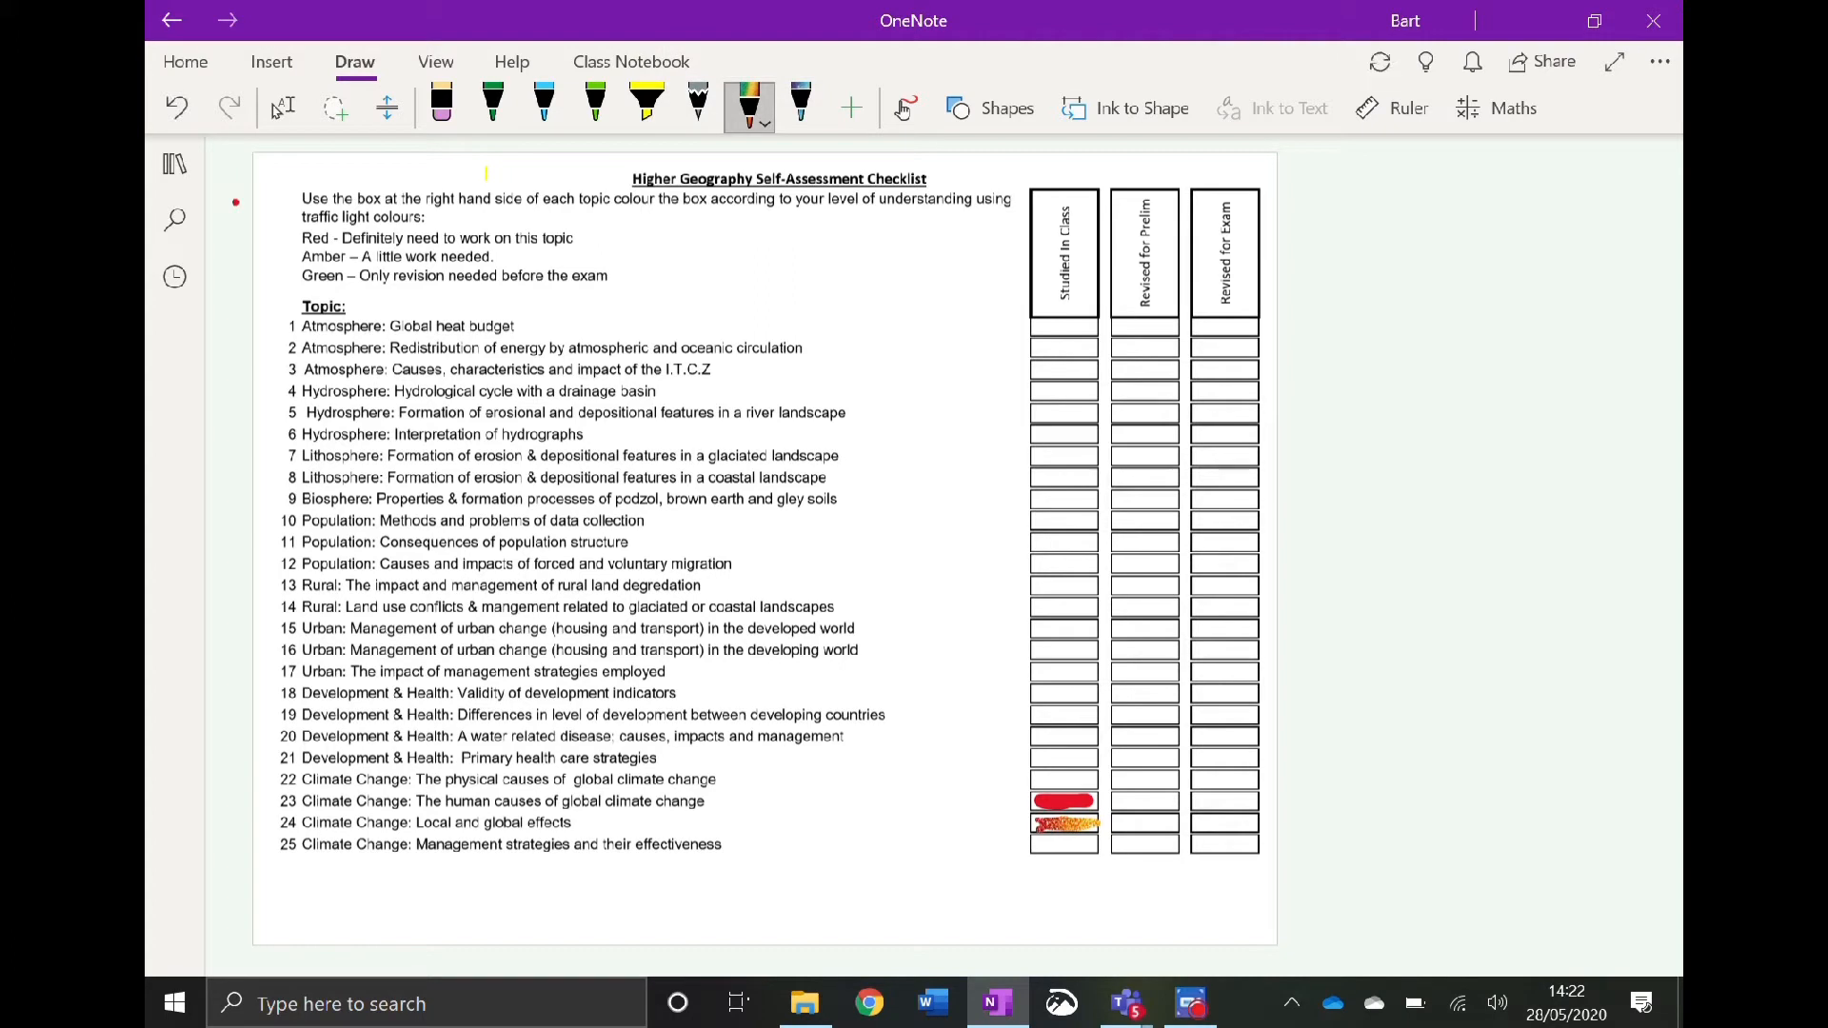
- Change the green pen to light green at the thickest size and colour topic 22's Studied in Class box
left_click(493, 105)
left_click(494, 106)
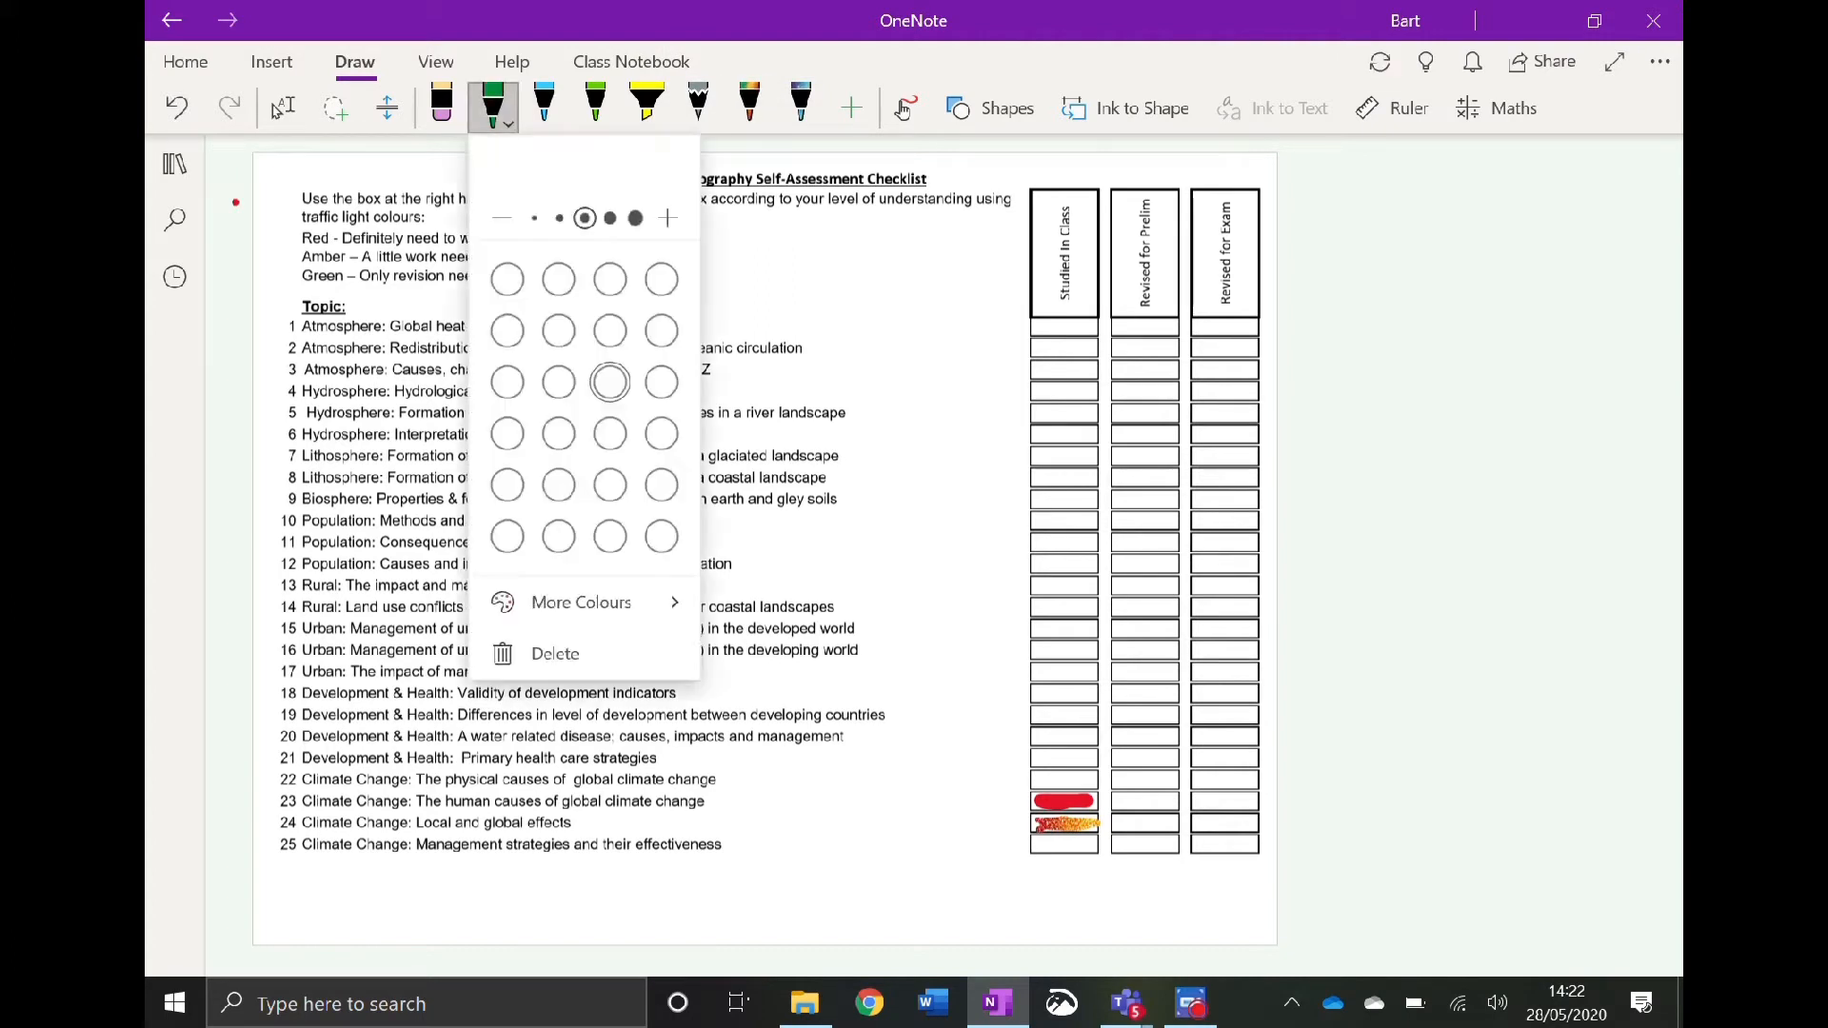
left_click(662, 381)
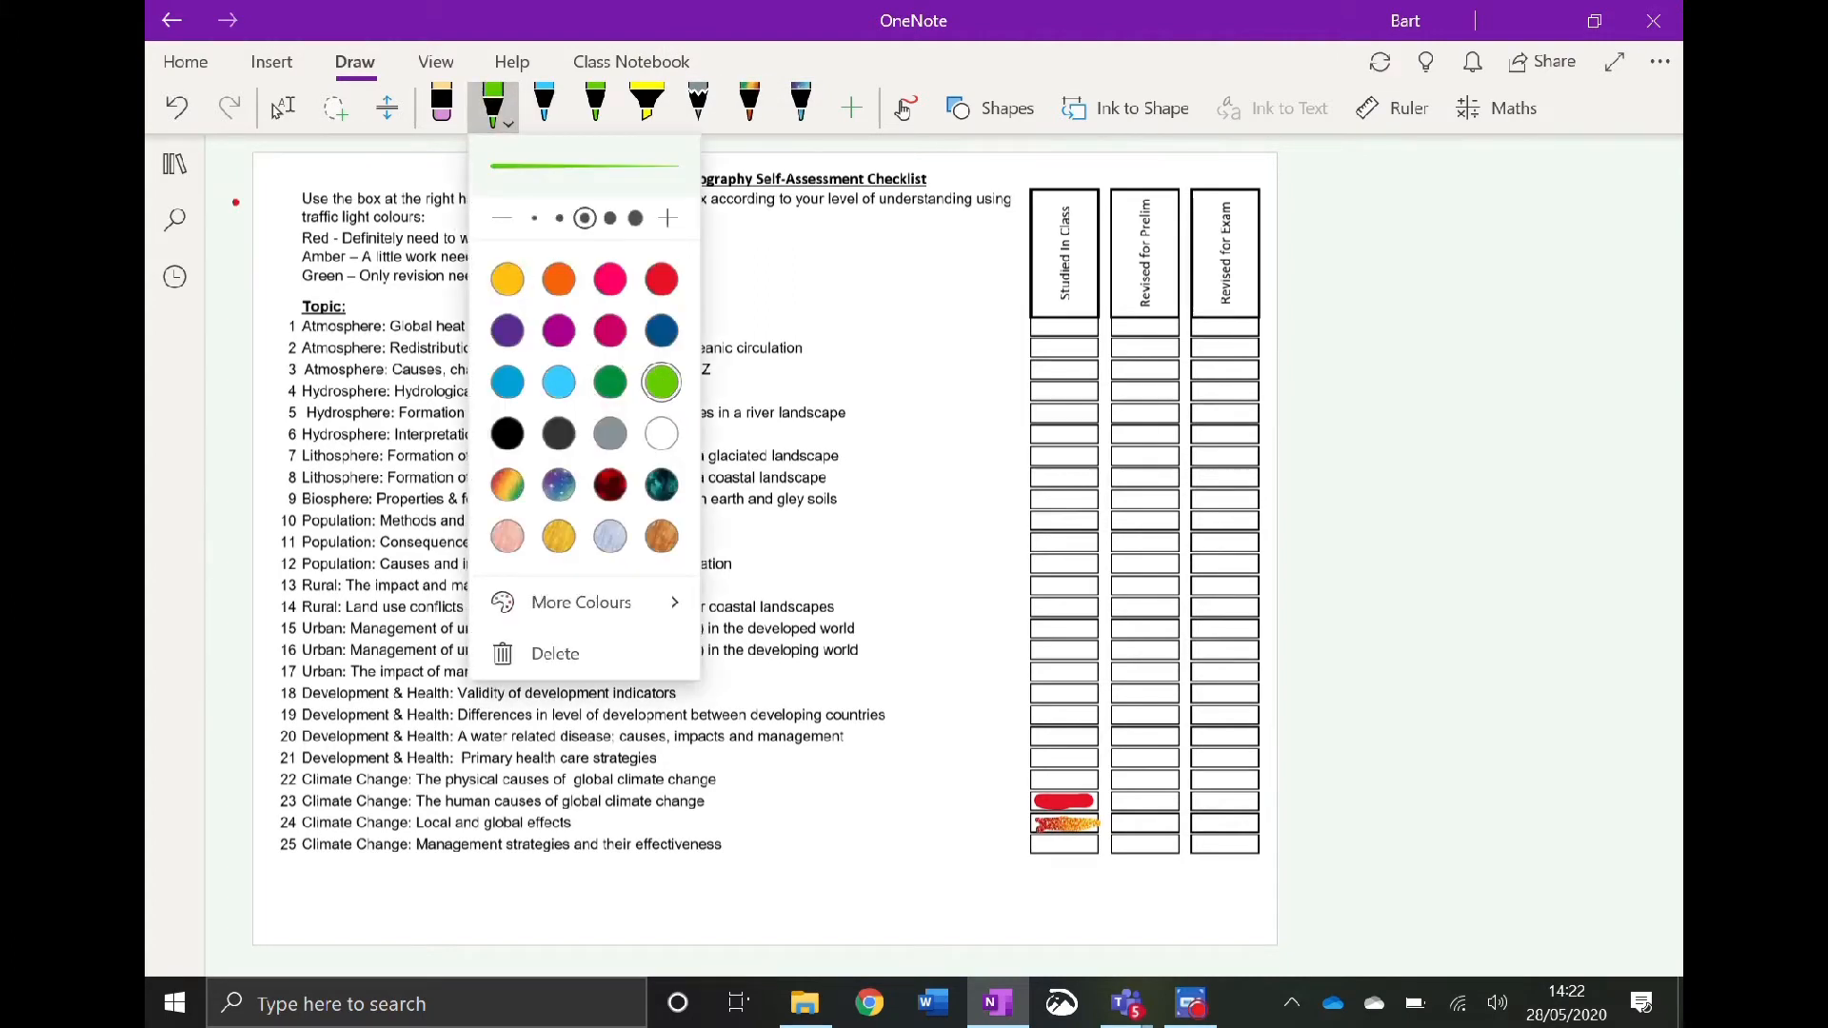
left_click(493, 107)
left_click(493, 107)
left_click(636, 218)
left_click(510, 125)
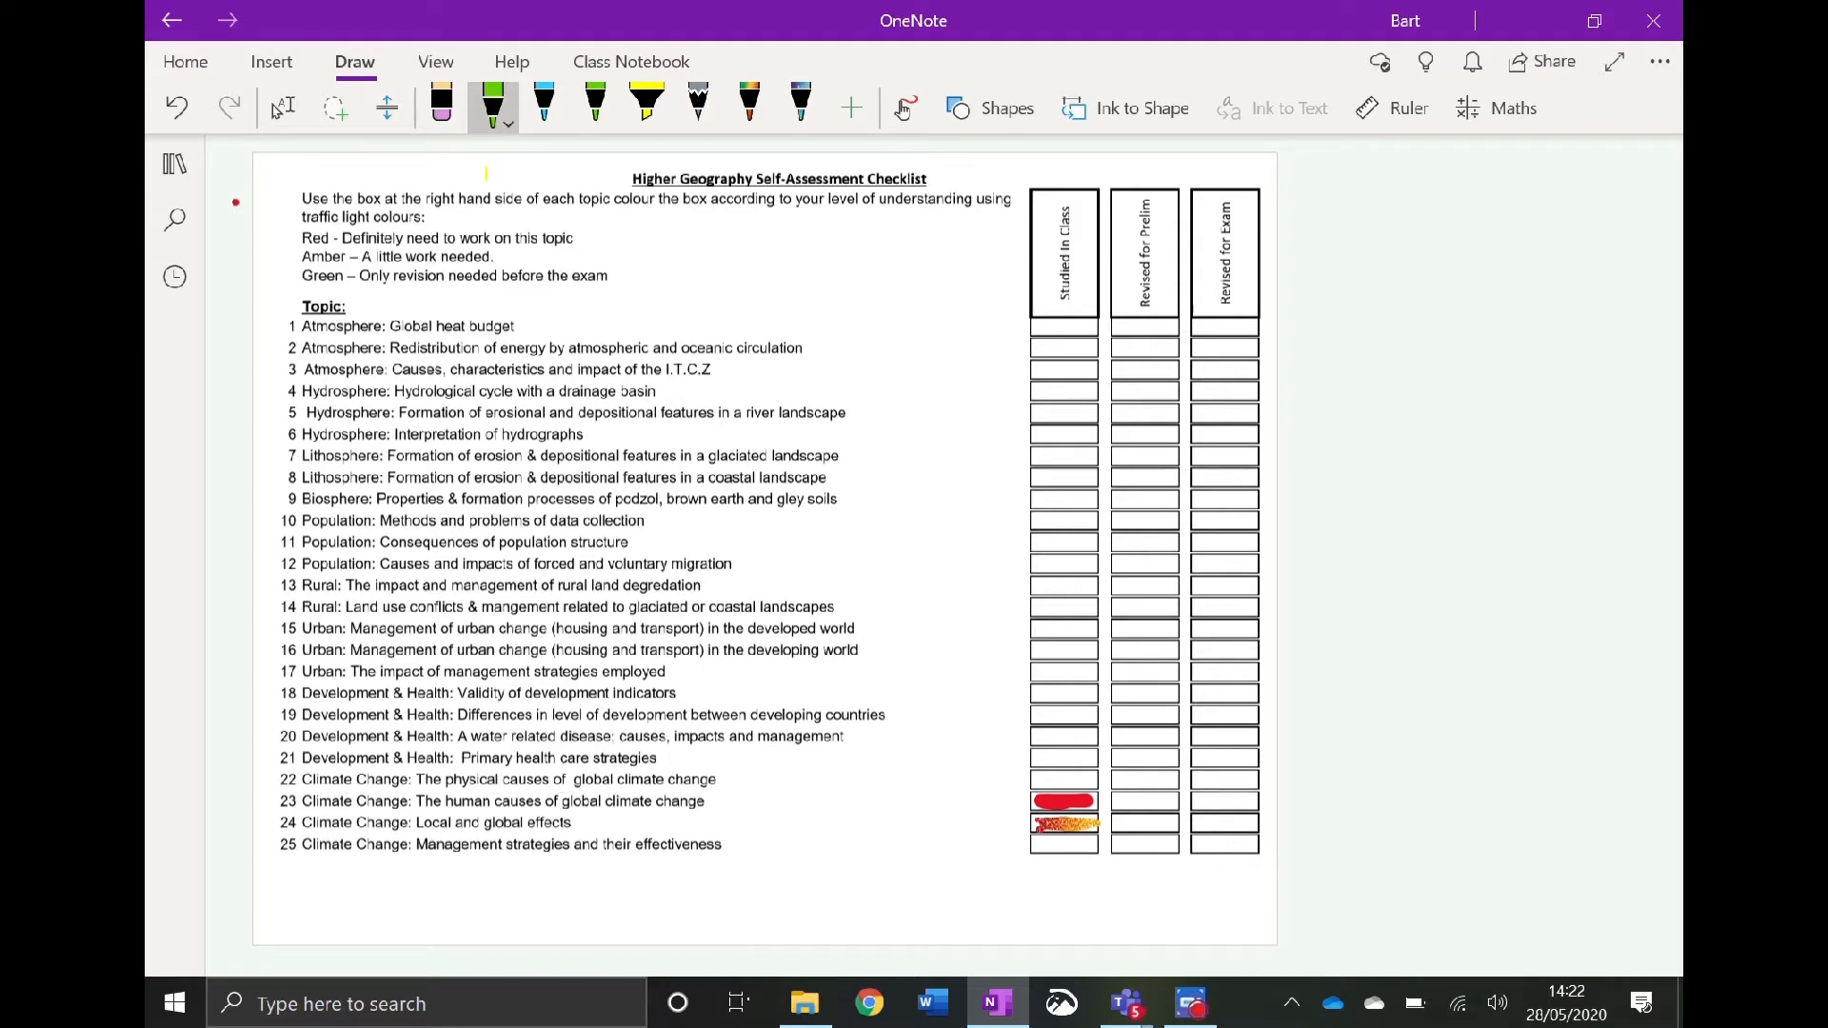
left_click_drag(1050, 773, 1103, 779)
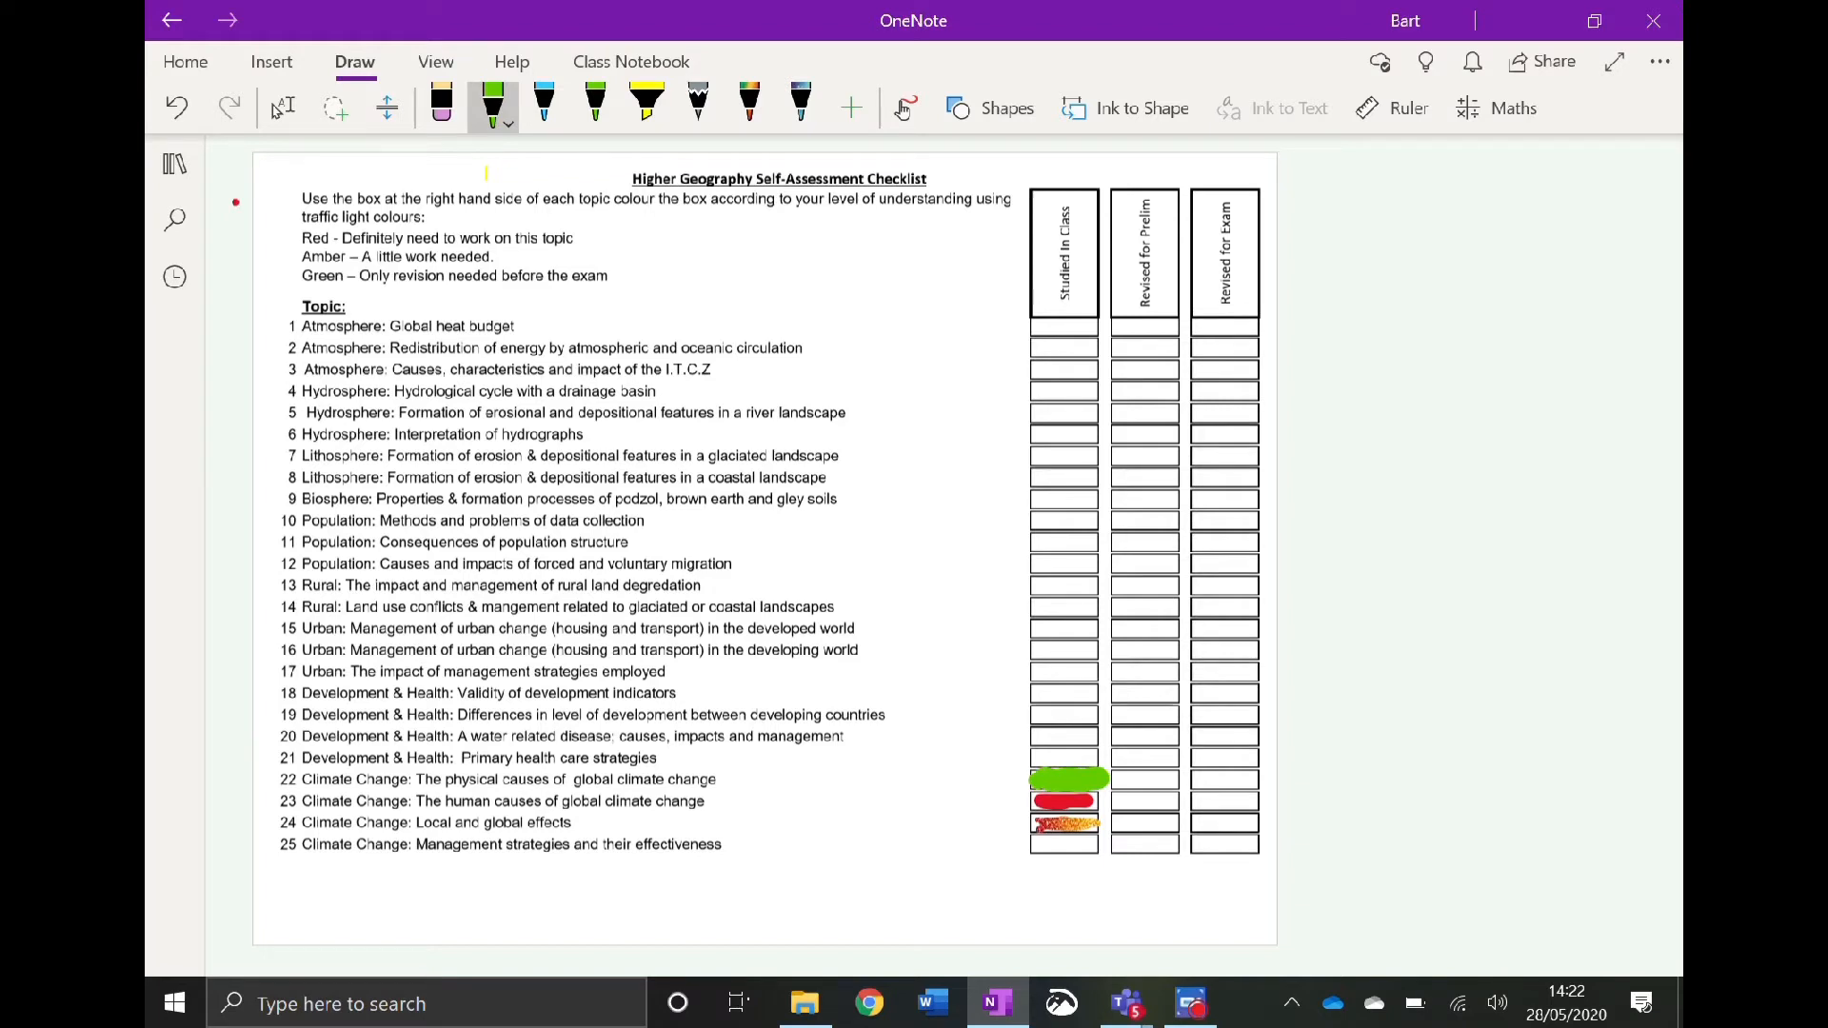
- Change the pen colour to orange, recolour topic 24's Studied in Class box, and return to text selection mode
left_click(493, 105)
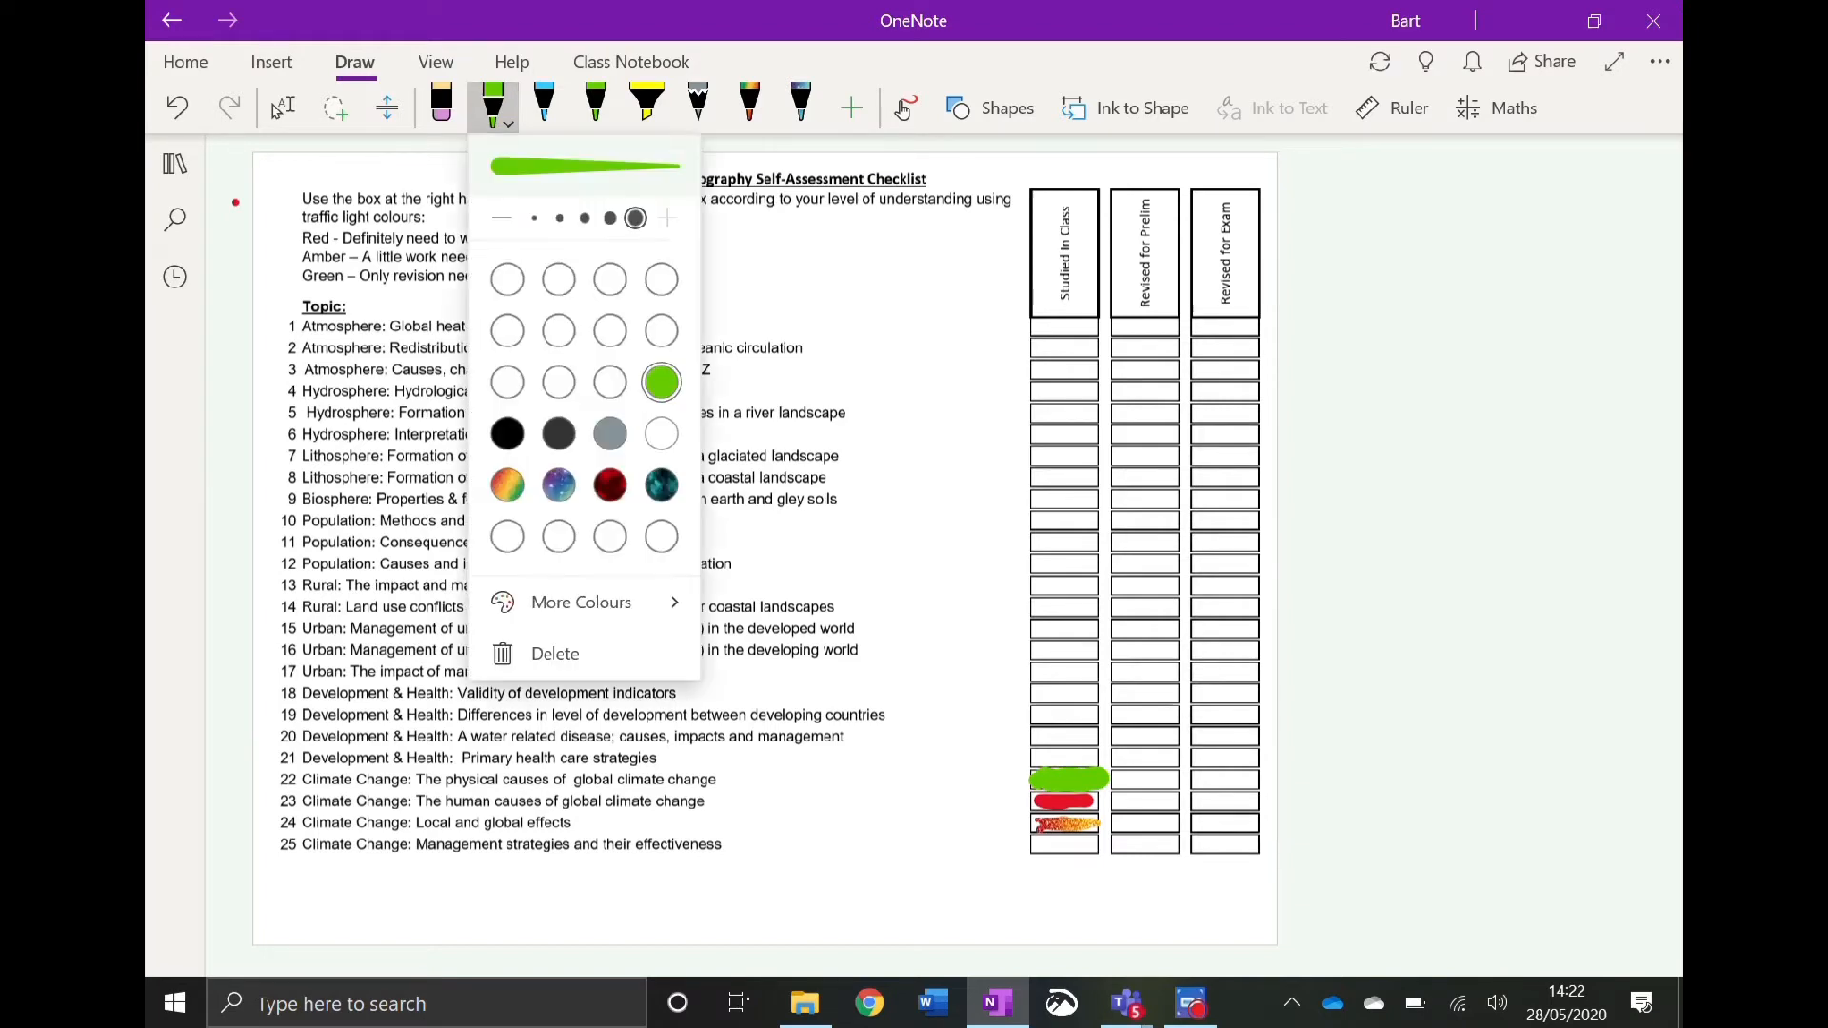
left_click(561, 281)
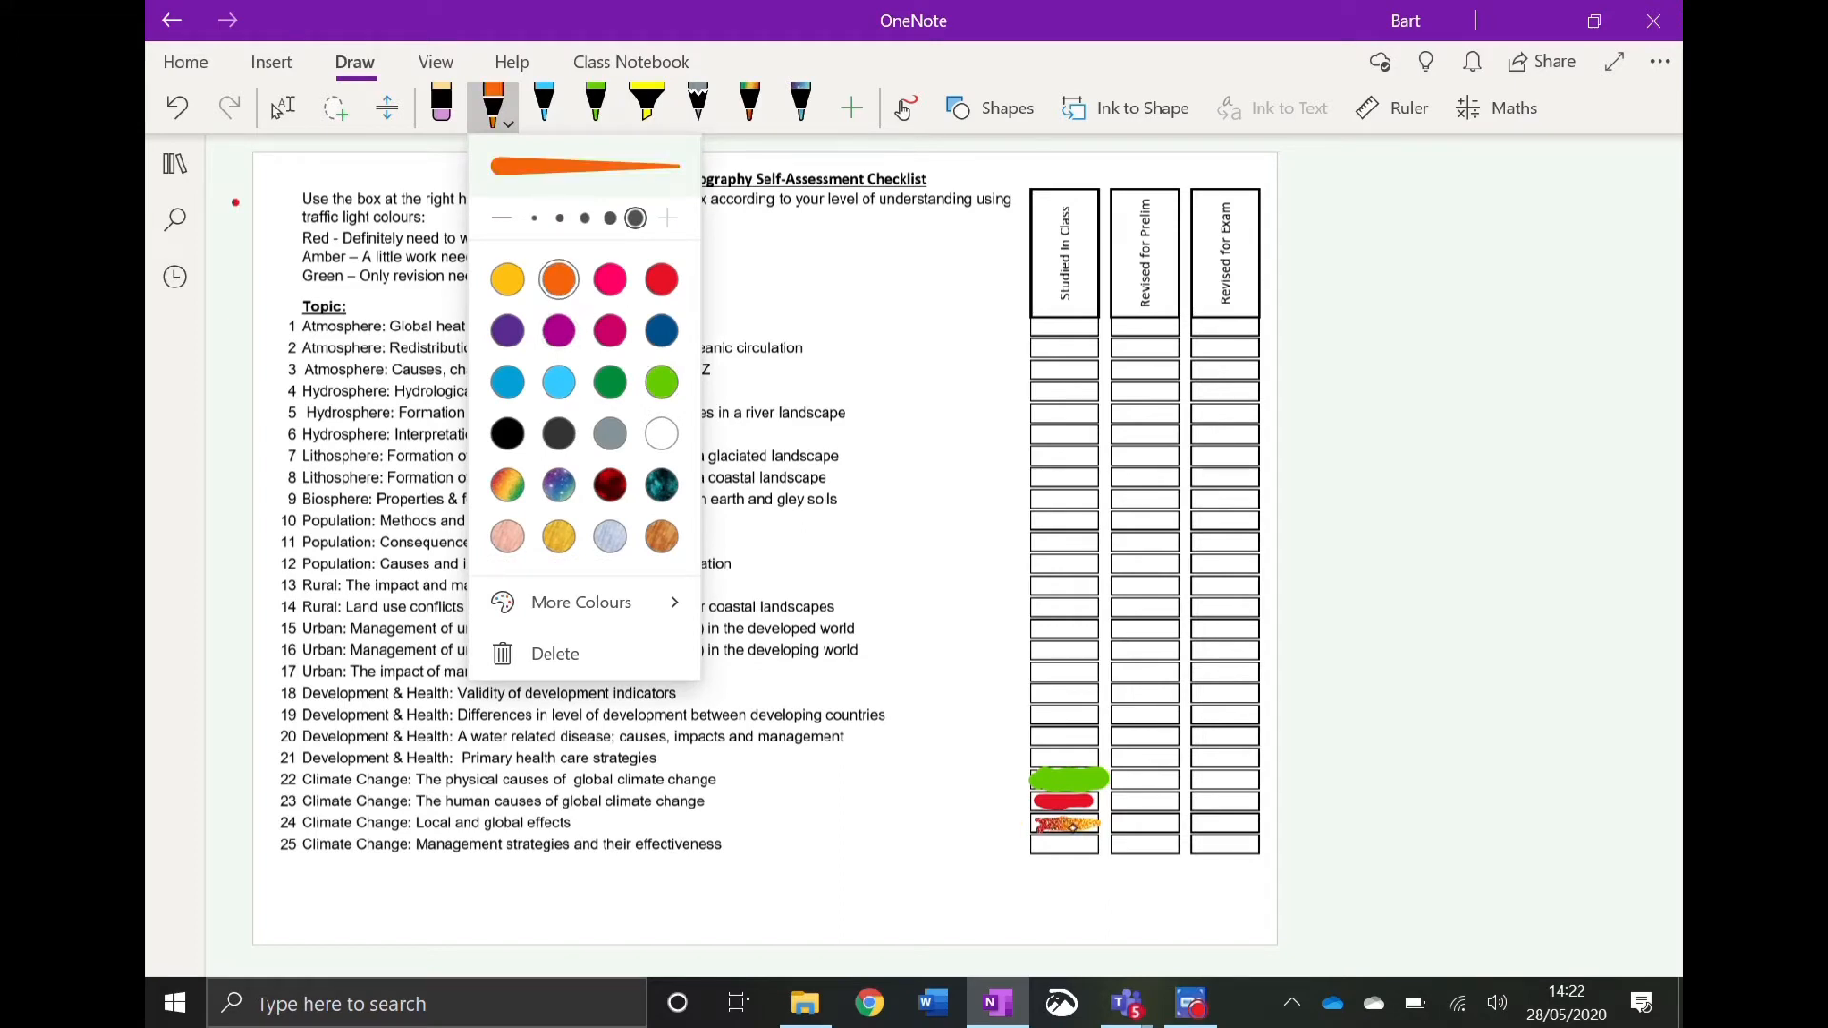
left_click(1073, 828)
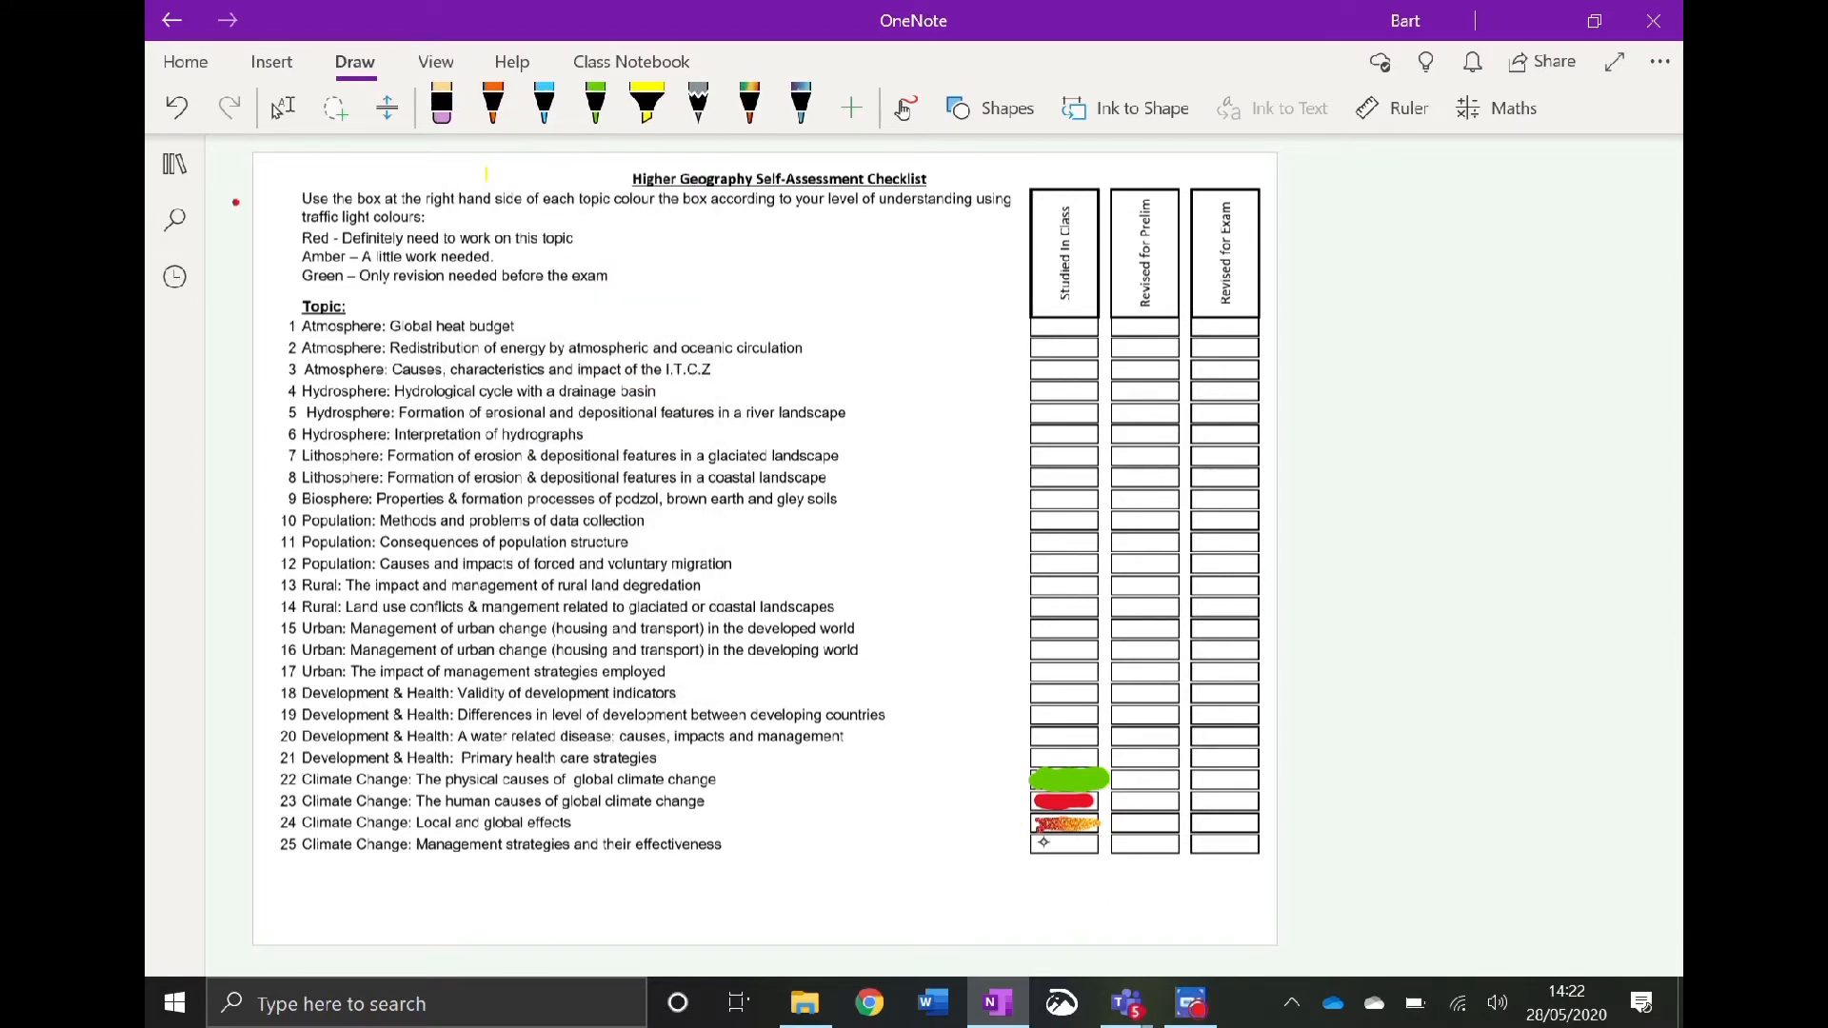
key("ctrl+z")
left_click_drag(1038, 825, 1101, 827)
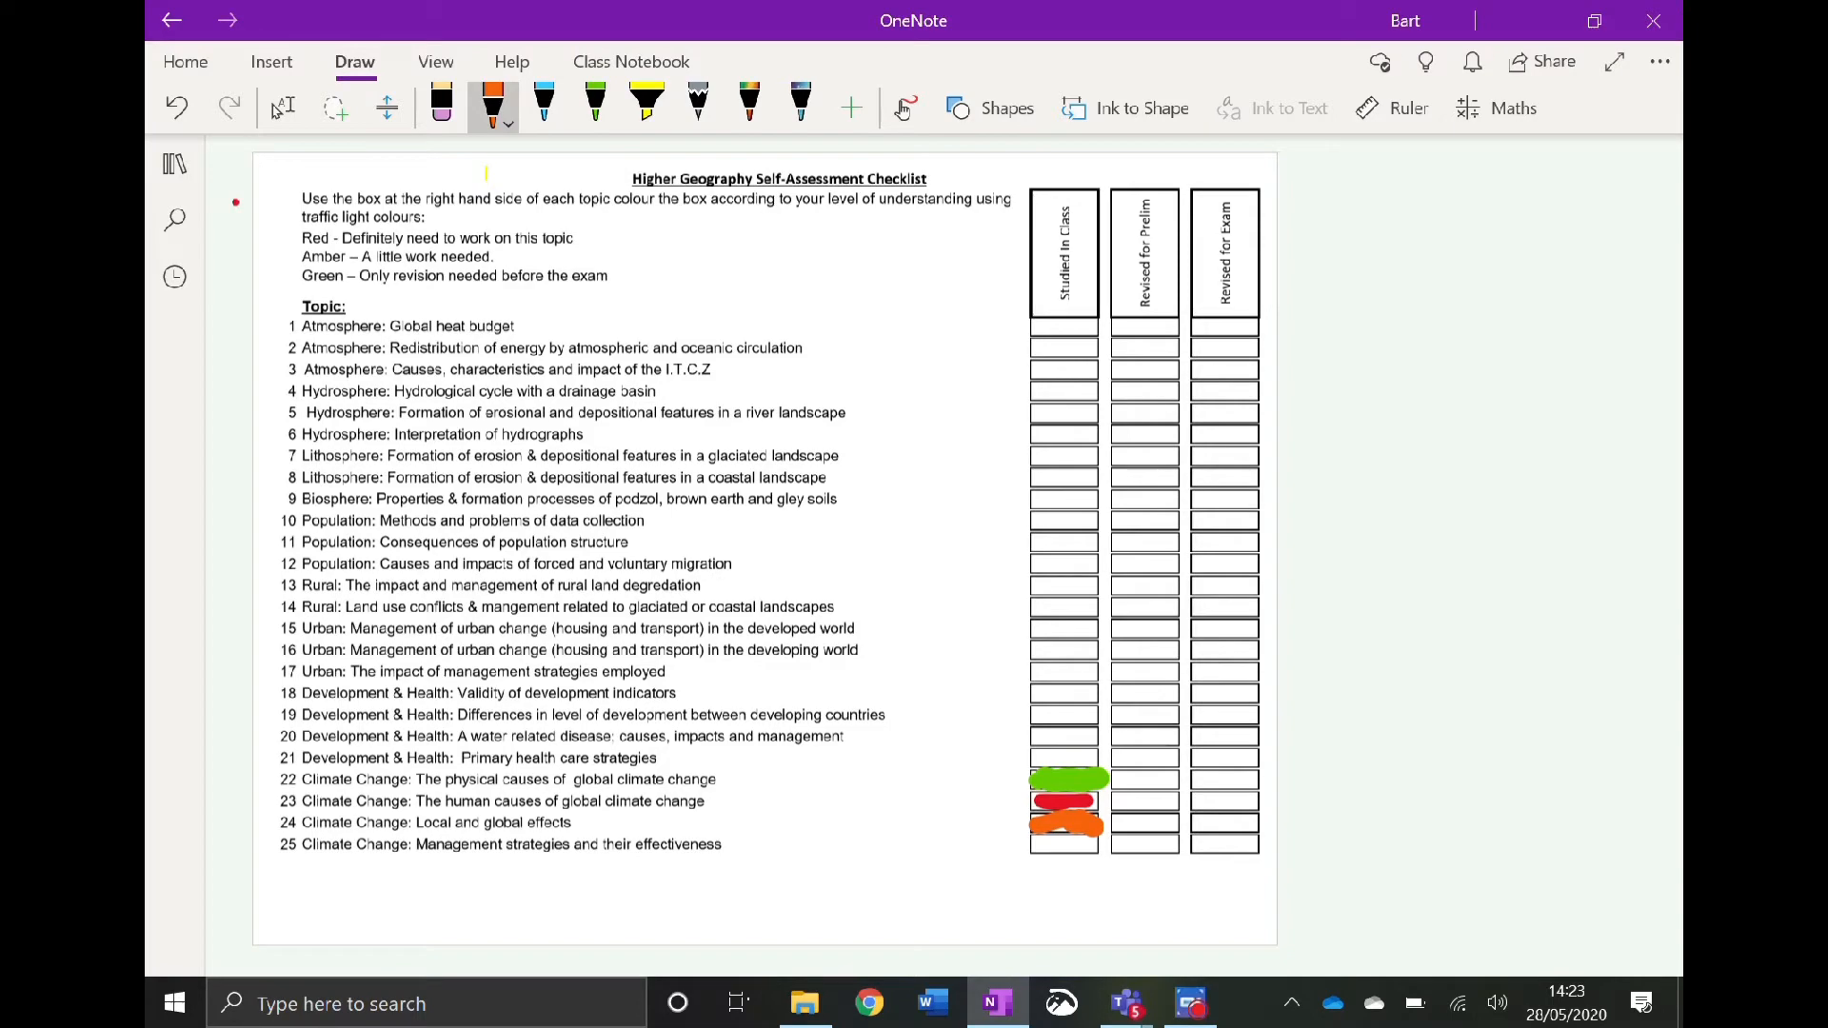
left_click(279, 108)
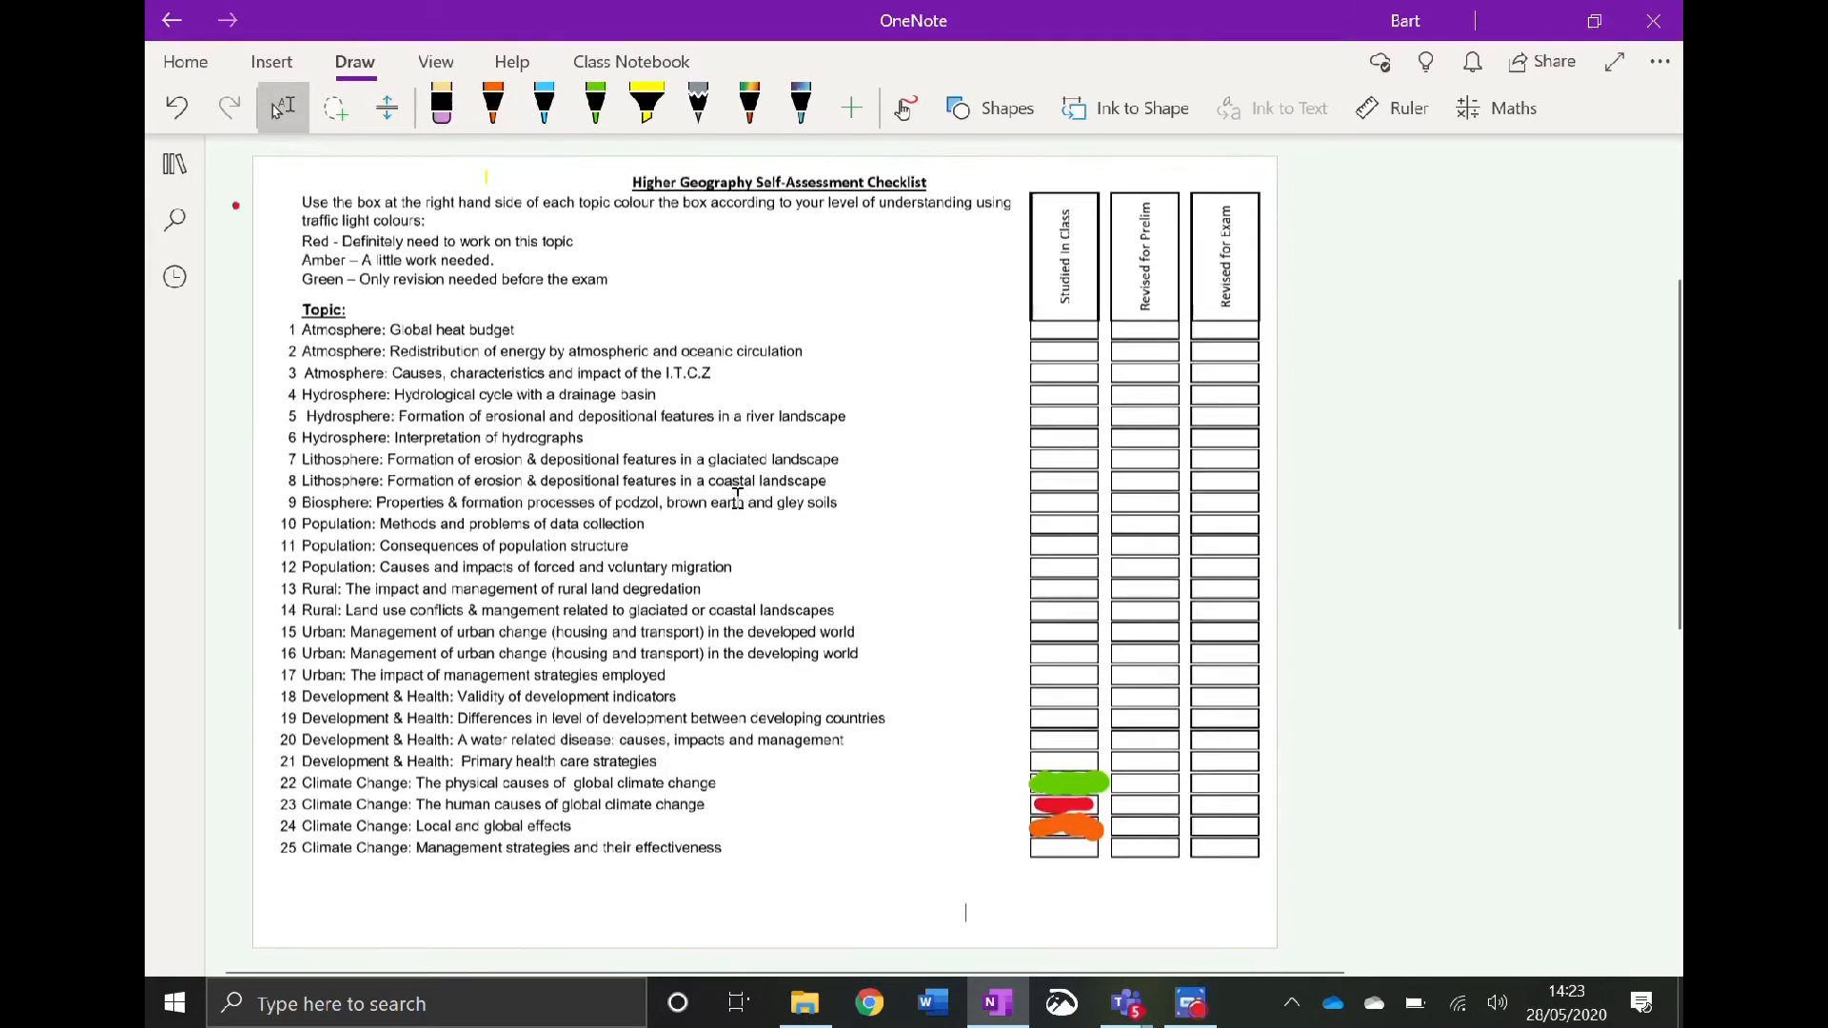
scroll(469, 311, "down", 2)
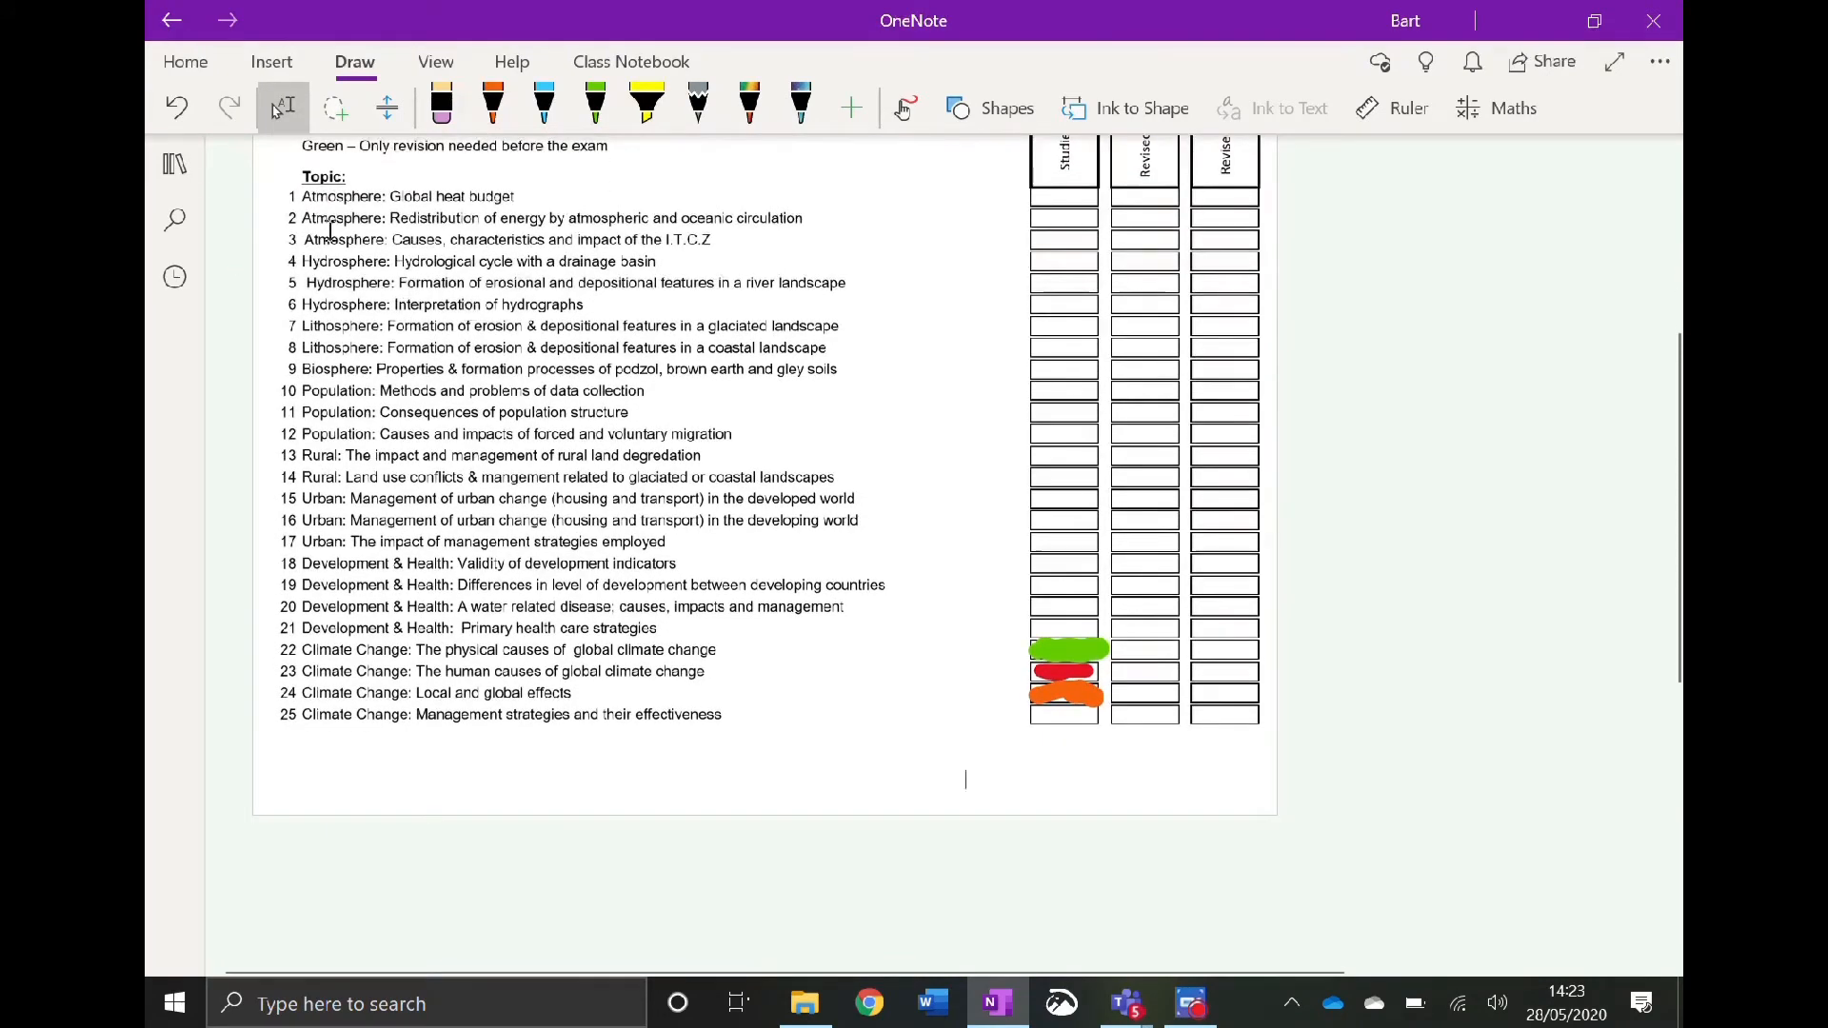
- Show the notebook navigation again and title the untitled page in the Global issues section "Climate Change Notes"
left_click(195, 188)
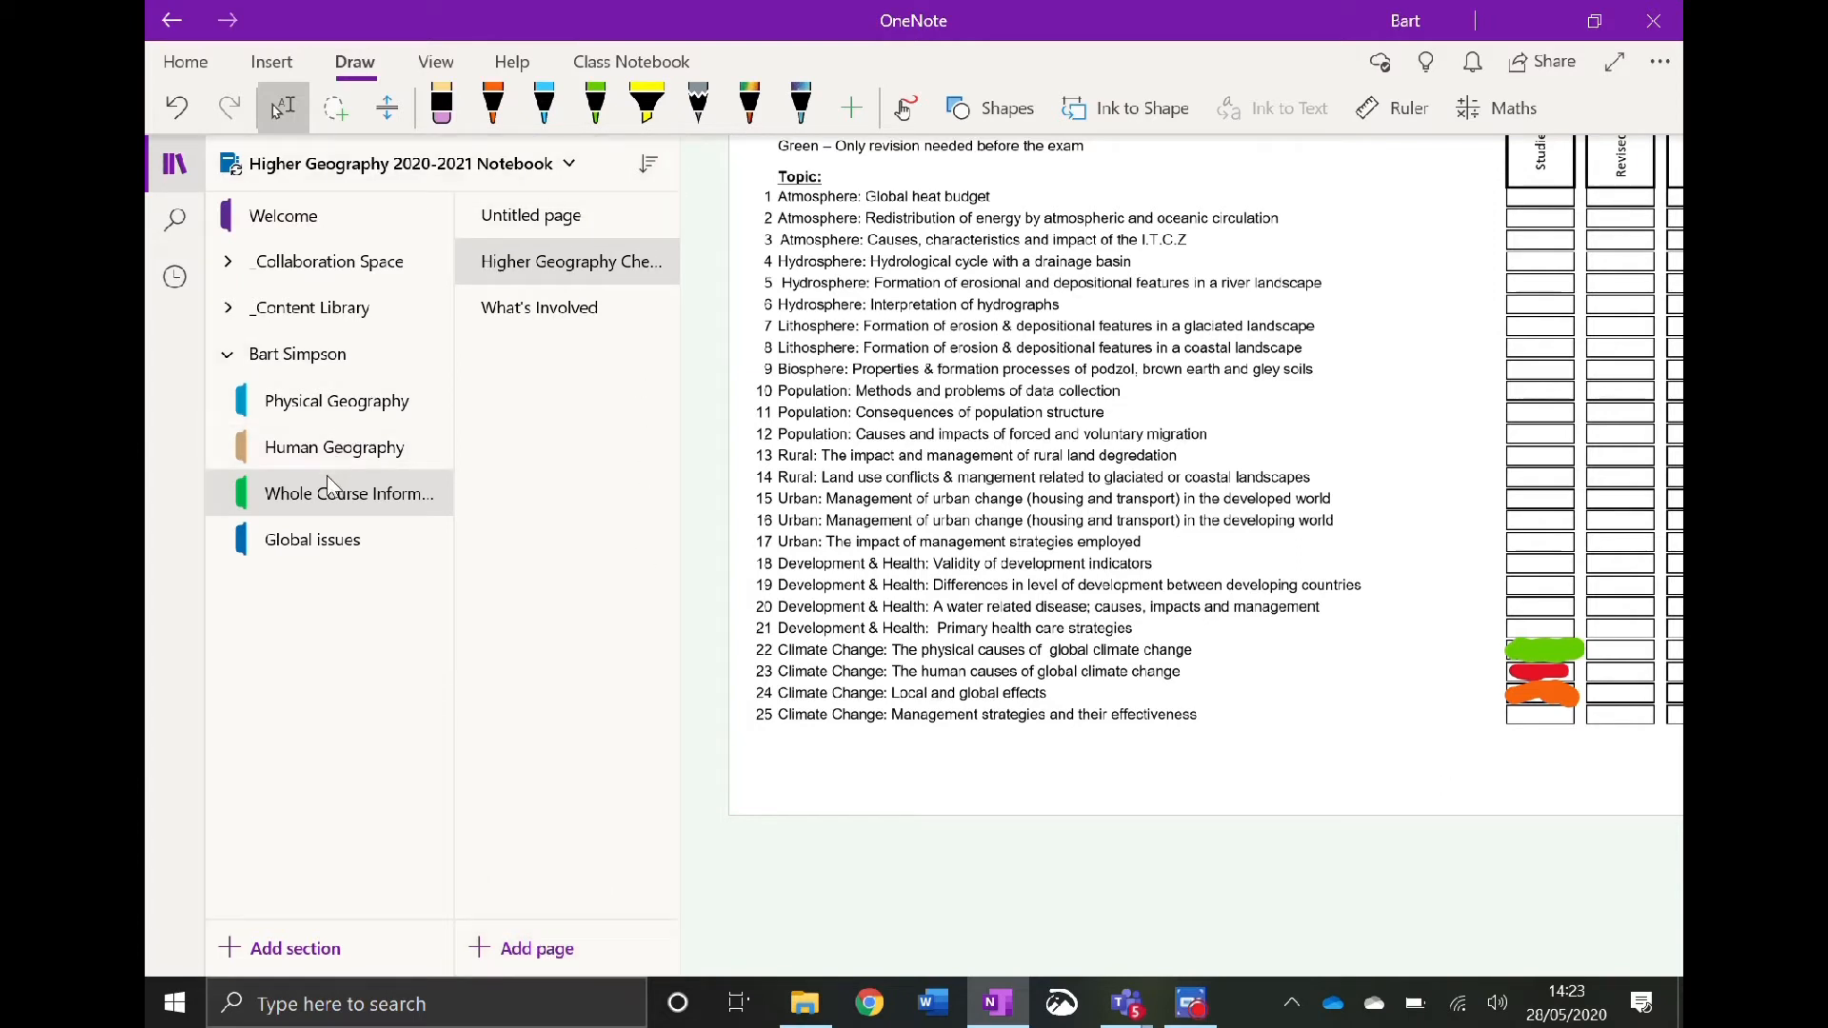
left_click(325, 535)
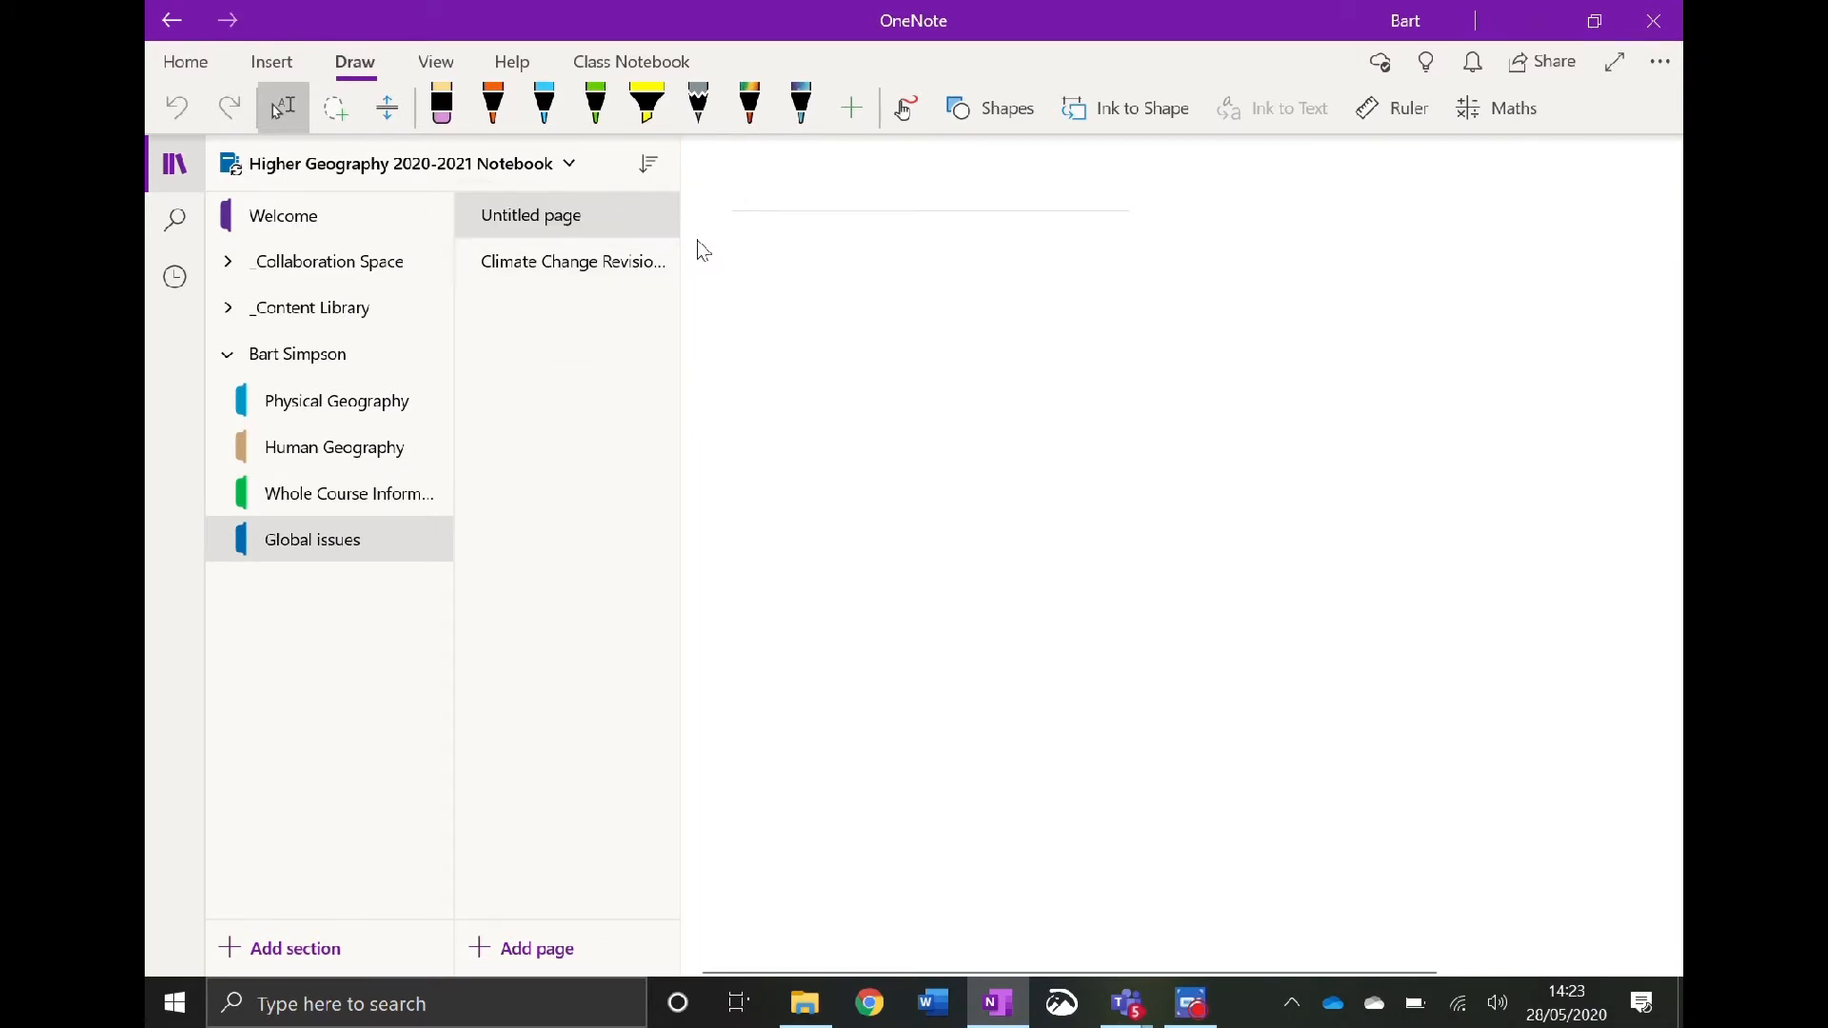
left_click(792, 205)
type("Climate ")
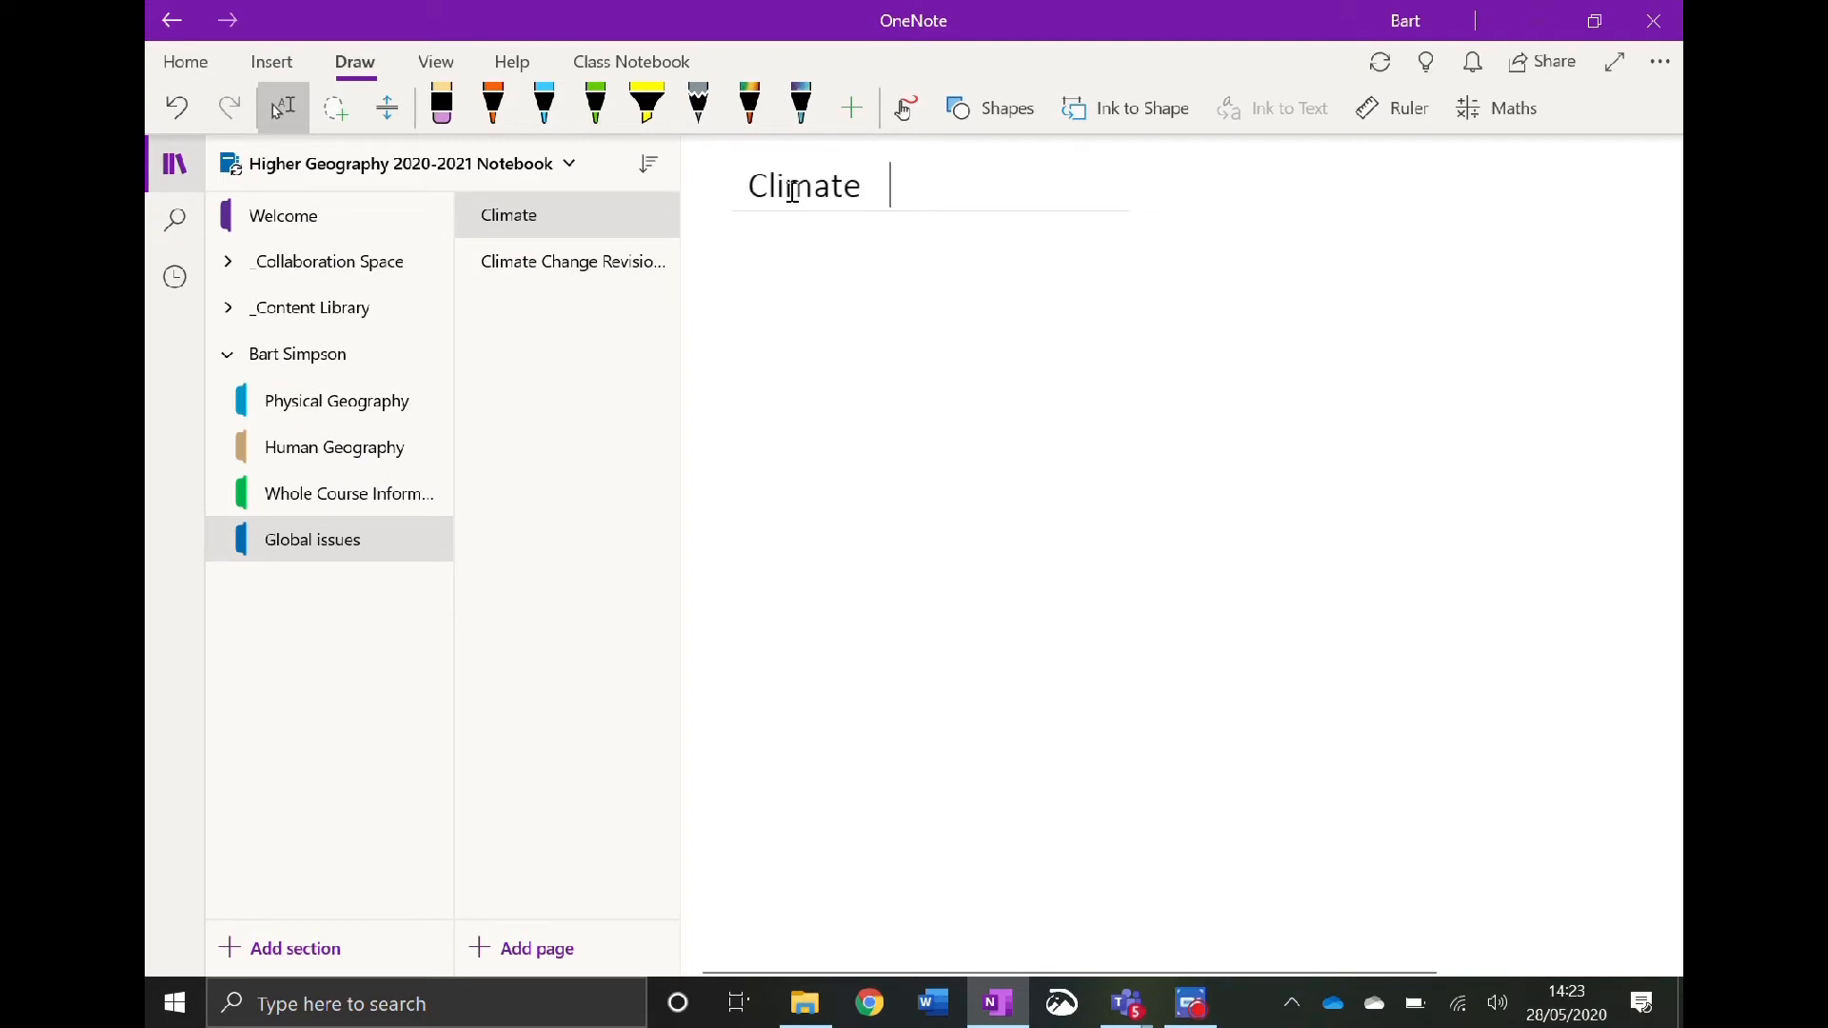
type("Change Notes")
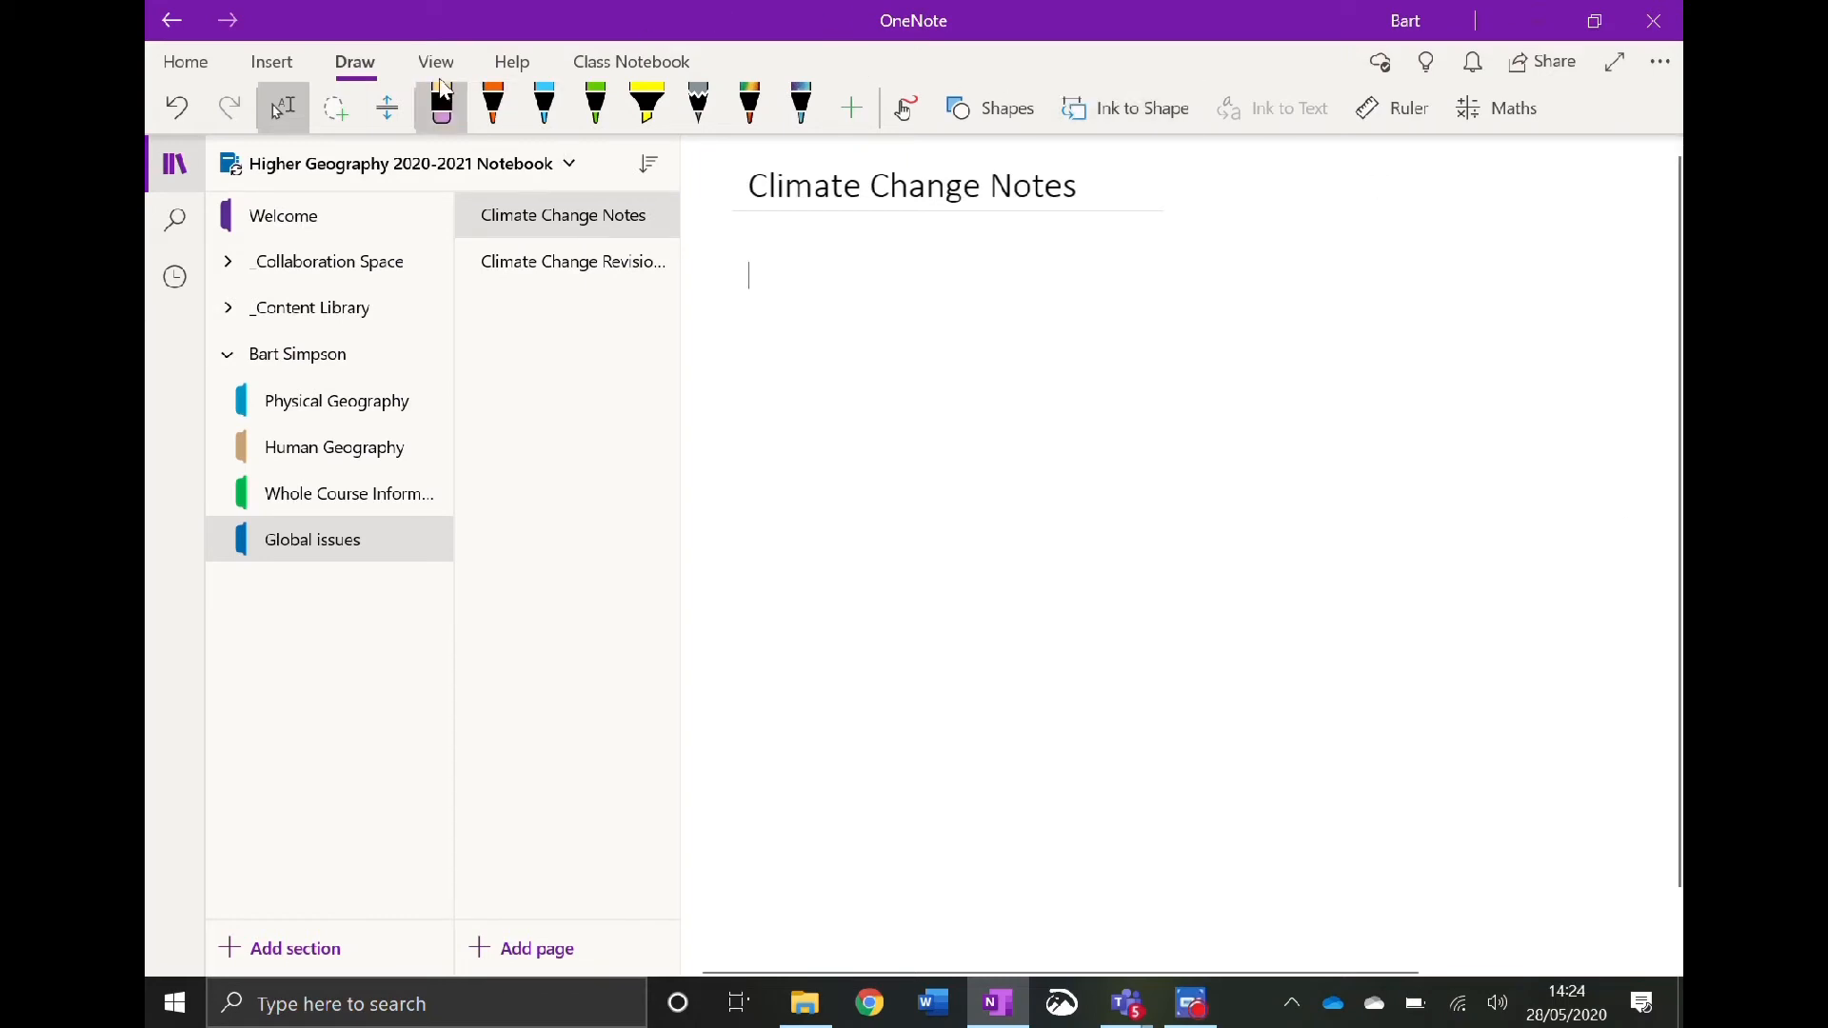
- Insert a camera photo of the handwritten Tuesday and Thursday weather symbols into the Climate Change Notes page
left_click(290, 63)
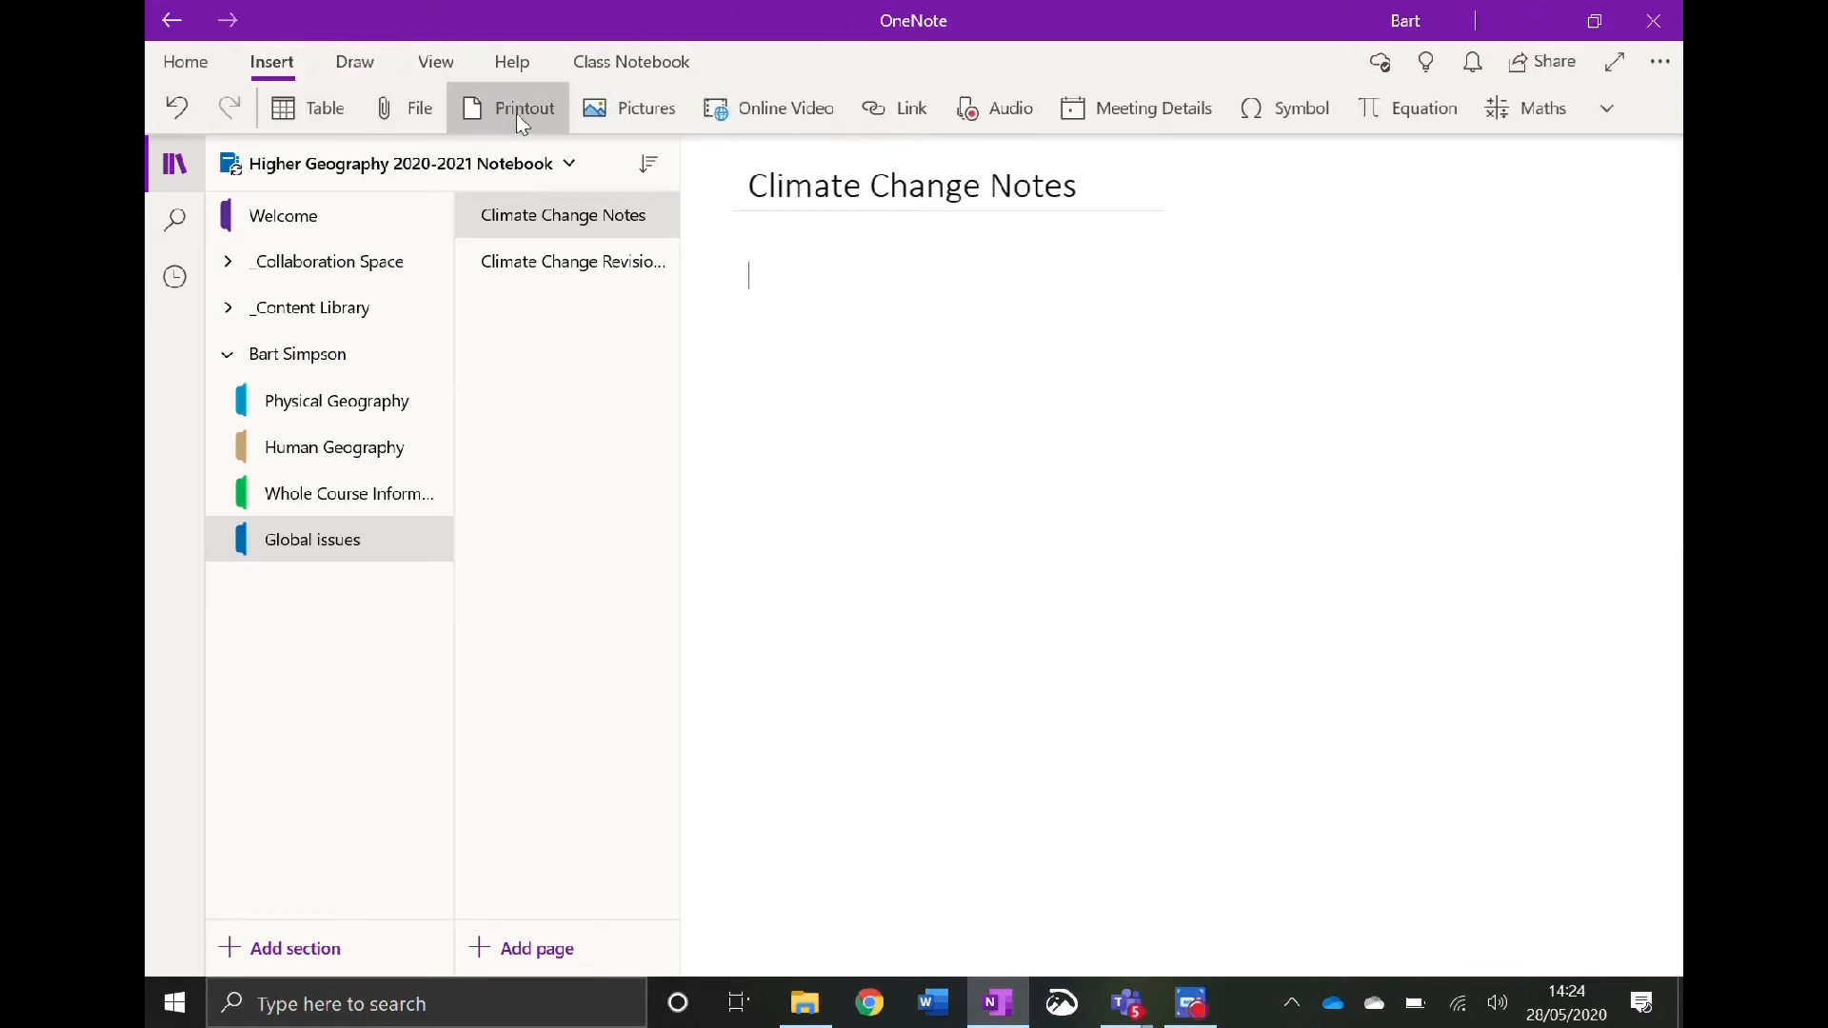
left_click(628, 107)
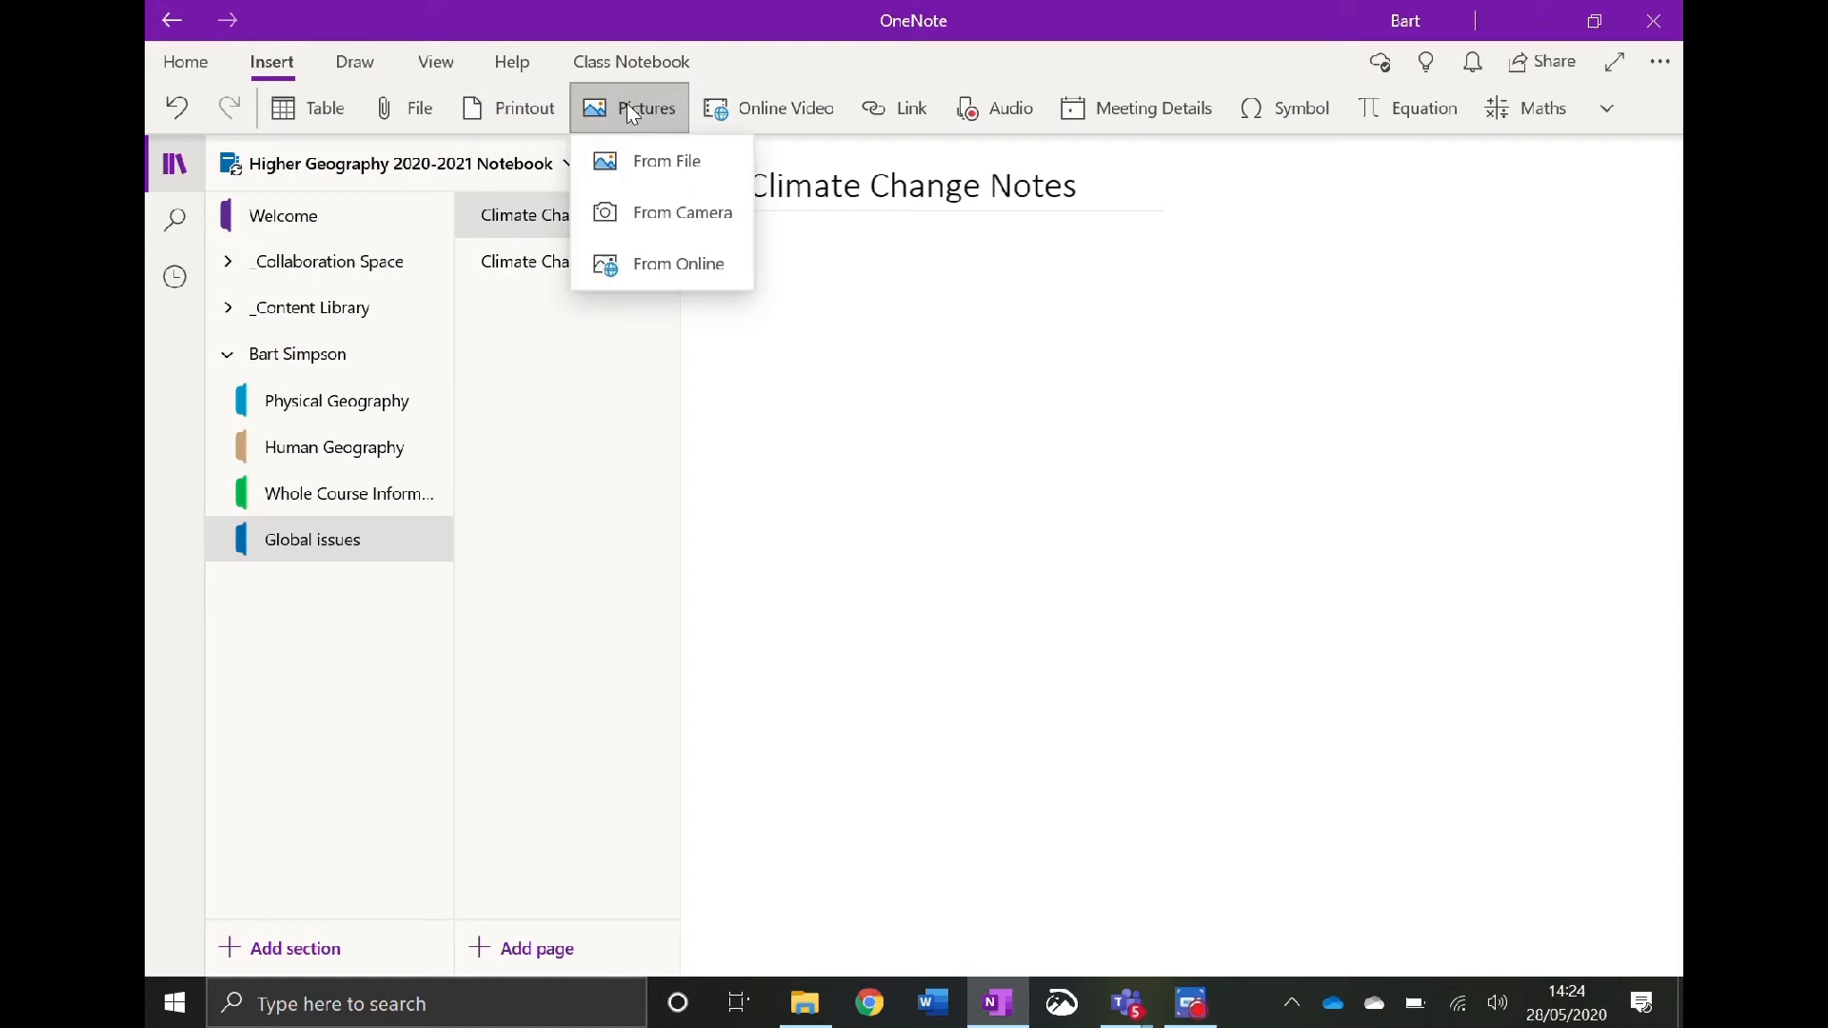
left_click(650, 218)
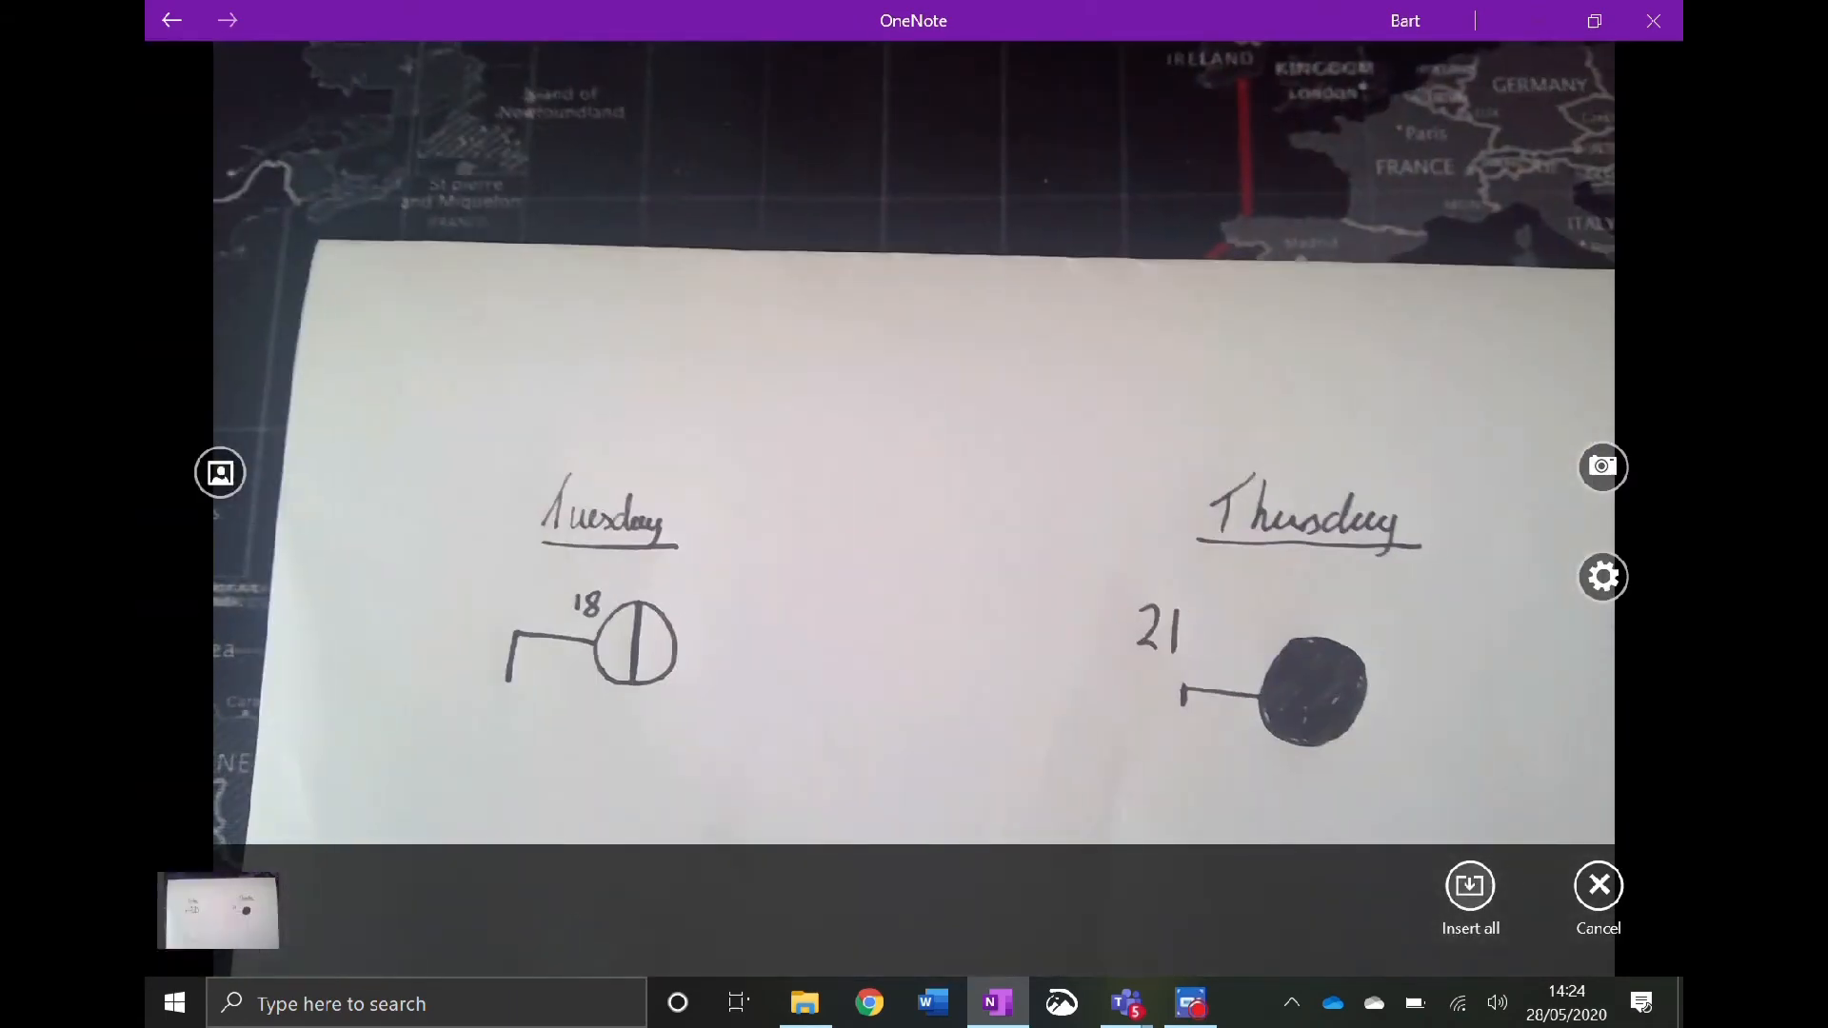
left_click(1470, 887)
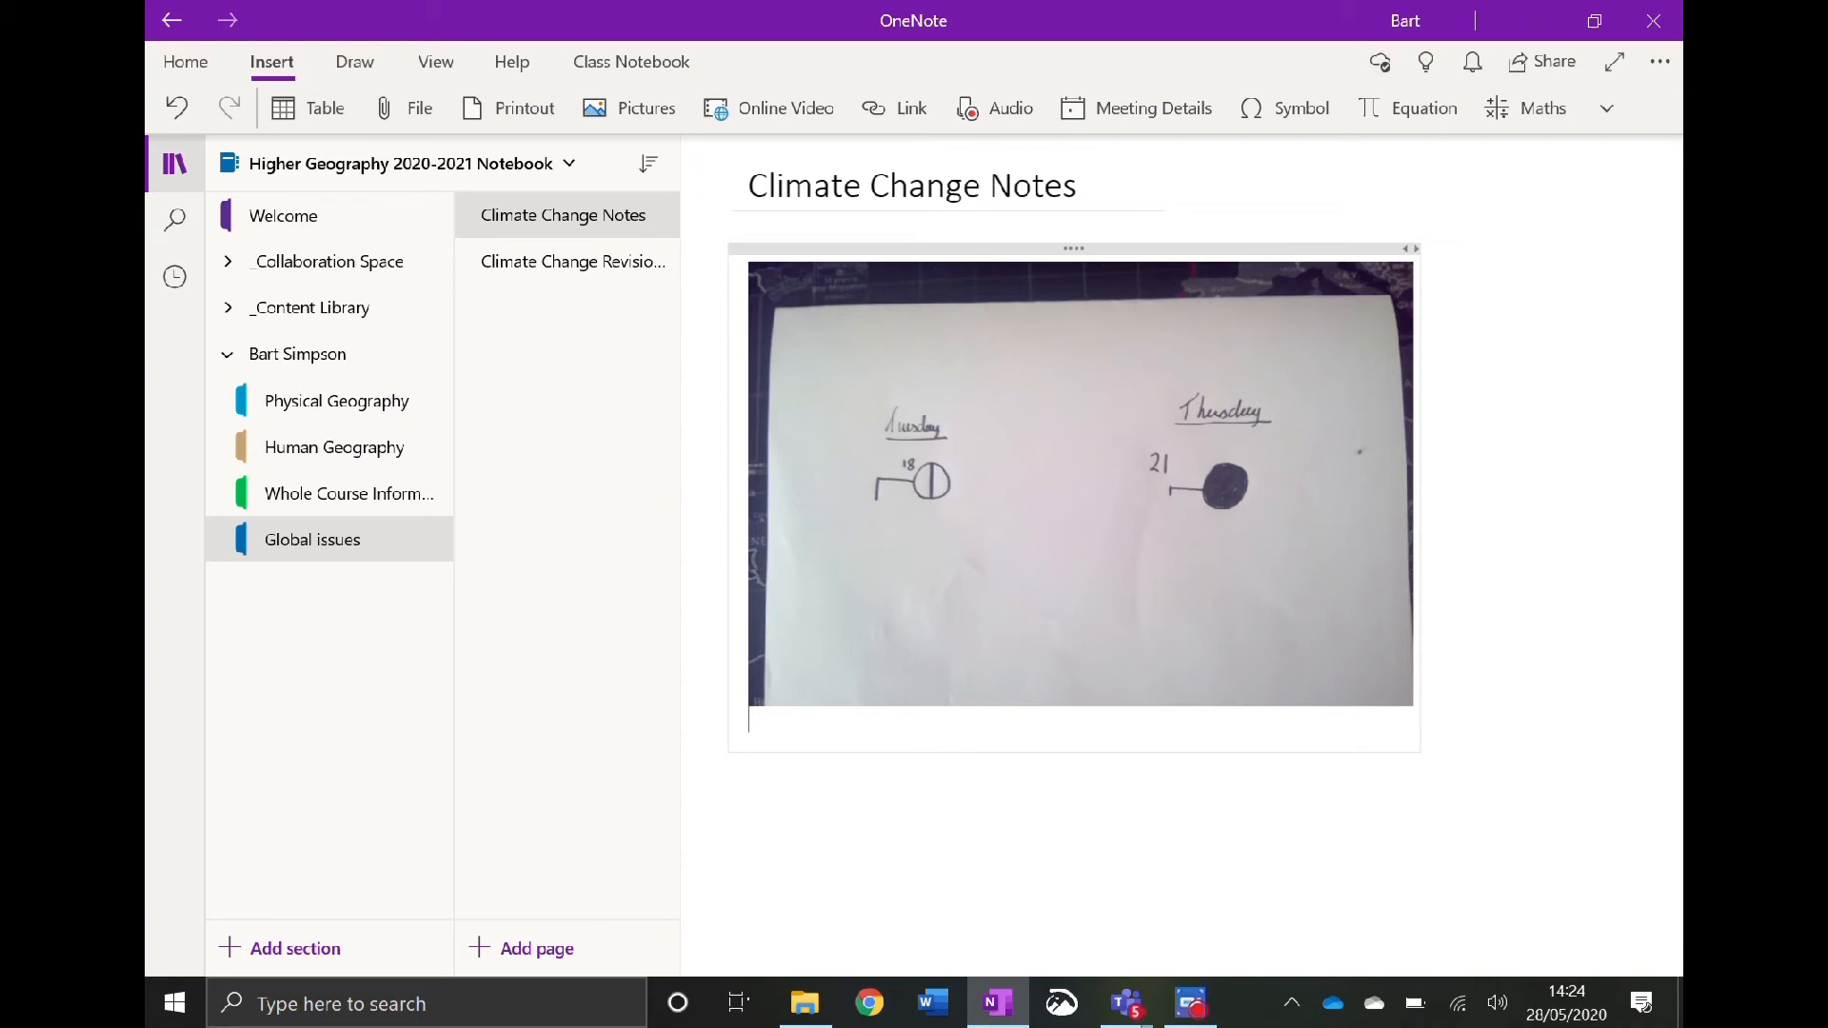
- Circle the Thursday symbol on the photo with the orange pen, add a tick beside it, and return to text selection mode
left_click(354, 61)
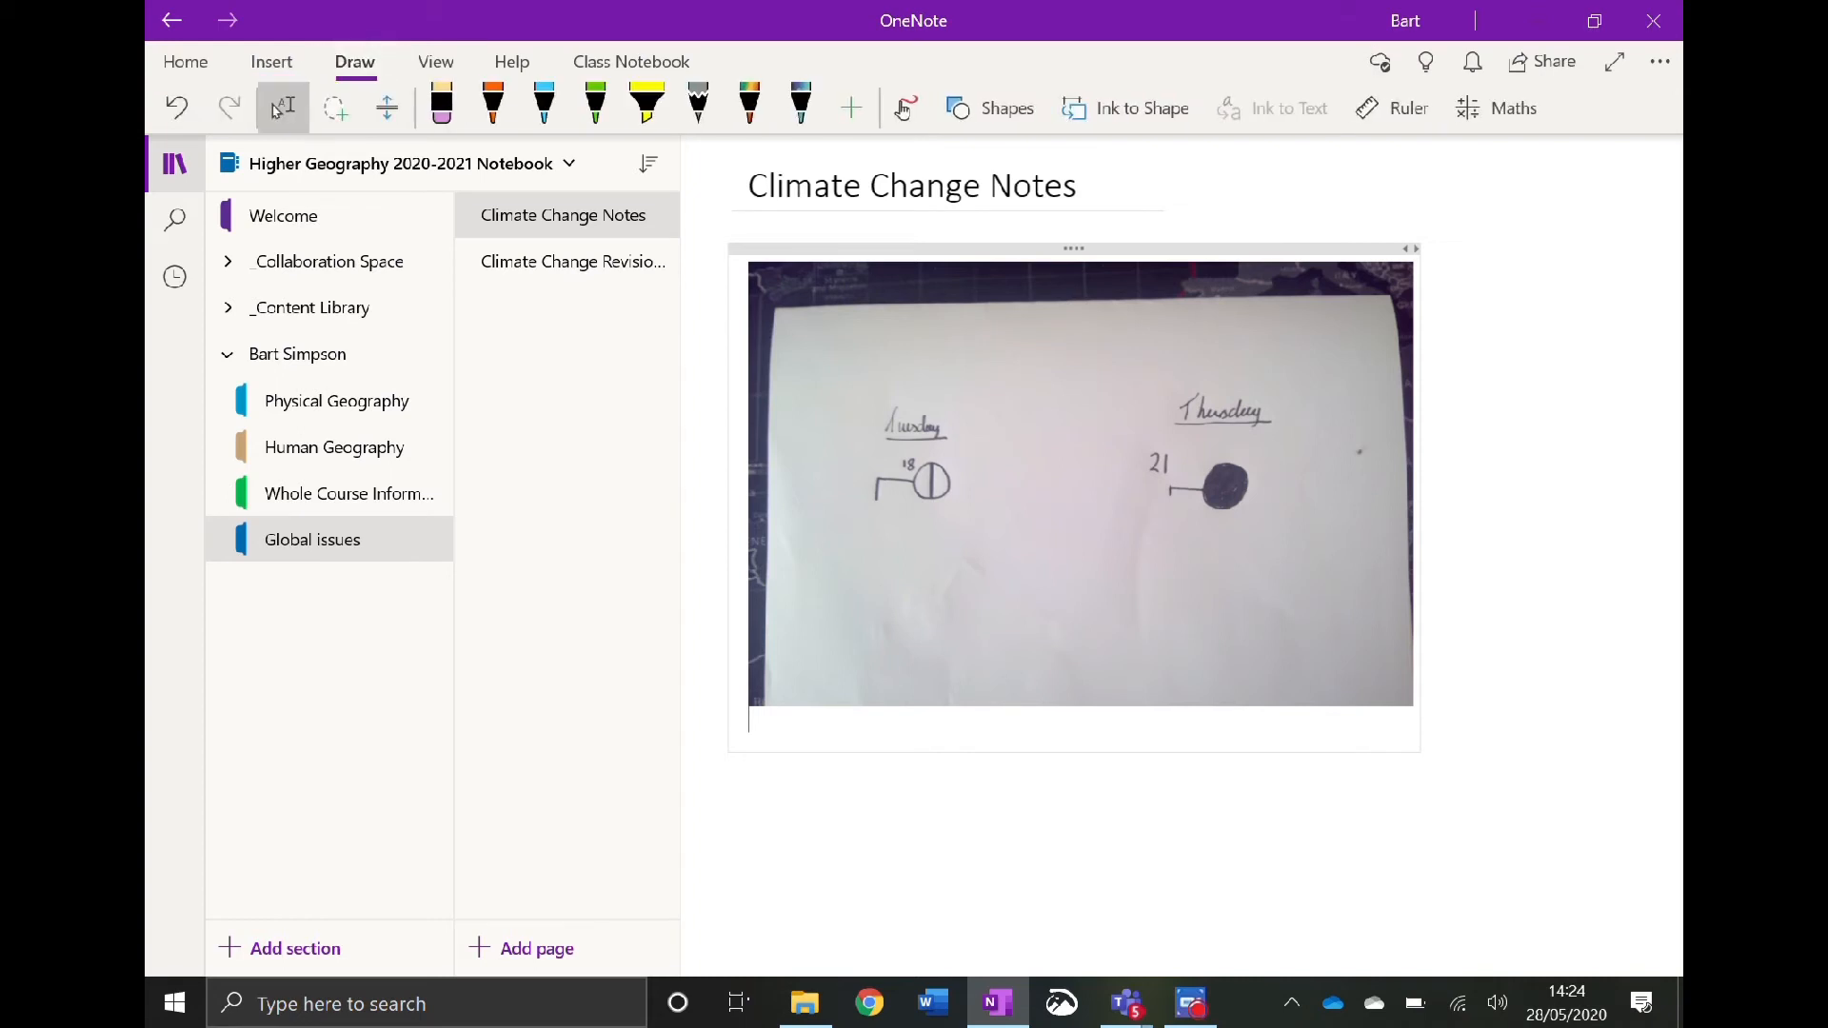
left_click(493, 104)
mouse_move(1338, 421)
left_mouse_down()
mouse_move(1192, 574)
mouse_move(1257, 579)
left_mouse_up()
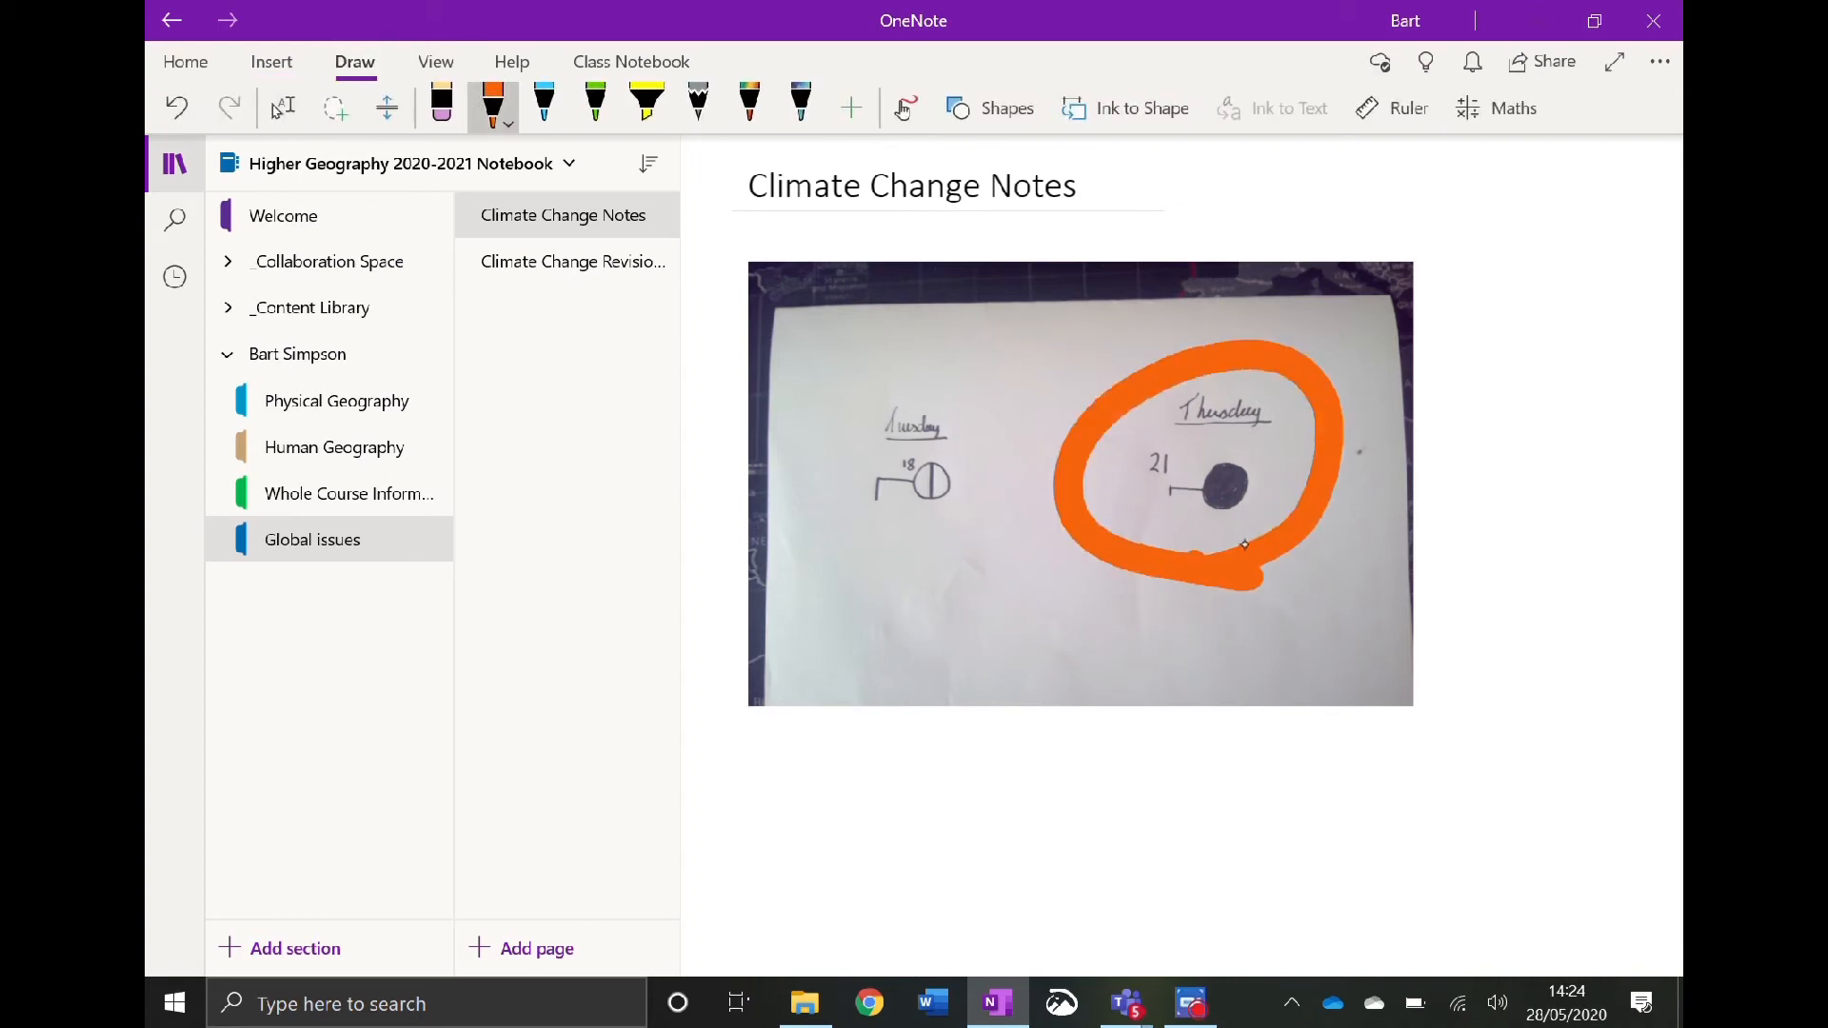
mouse_move(1344, 510)
left_mouse_down()
mouse_move(1364, 560)
mouse_move(1457, 455)
left_mouse_up()
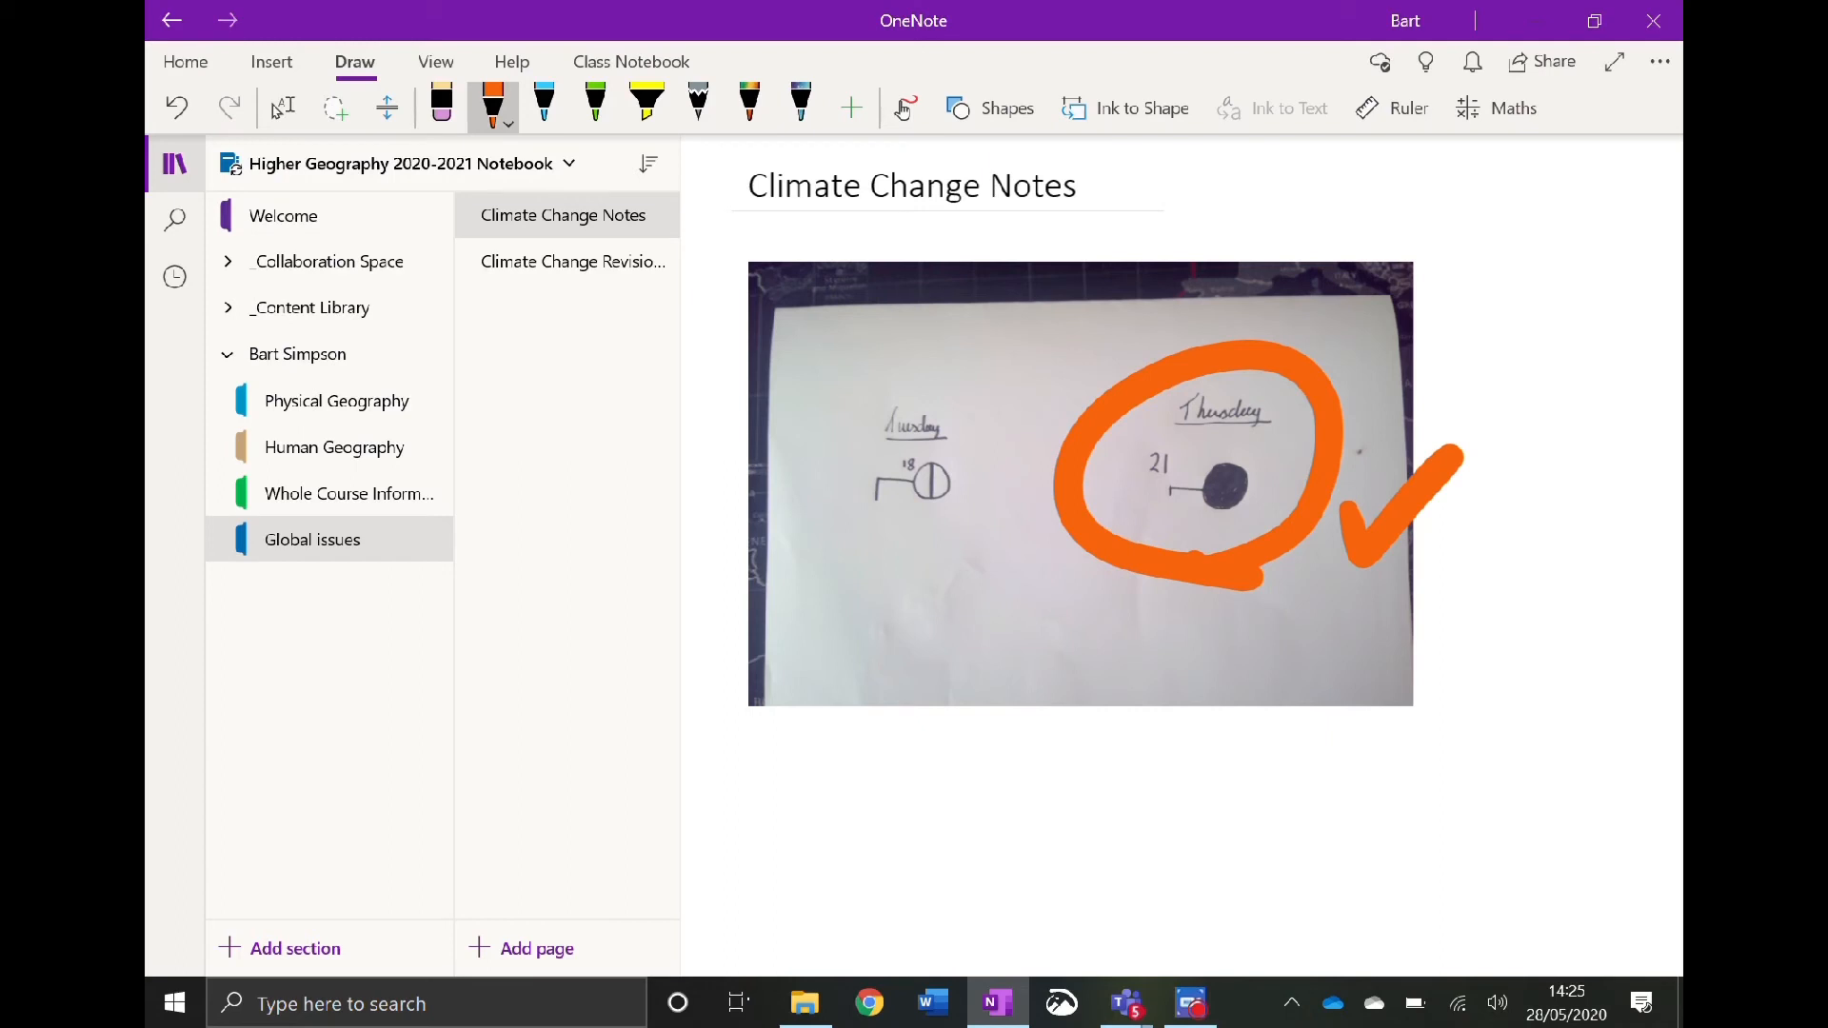
key("Escape")
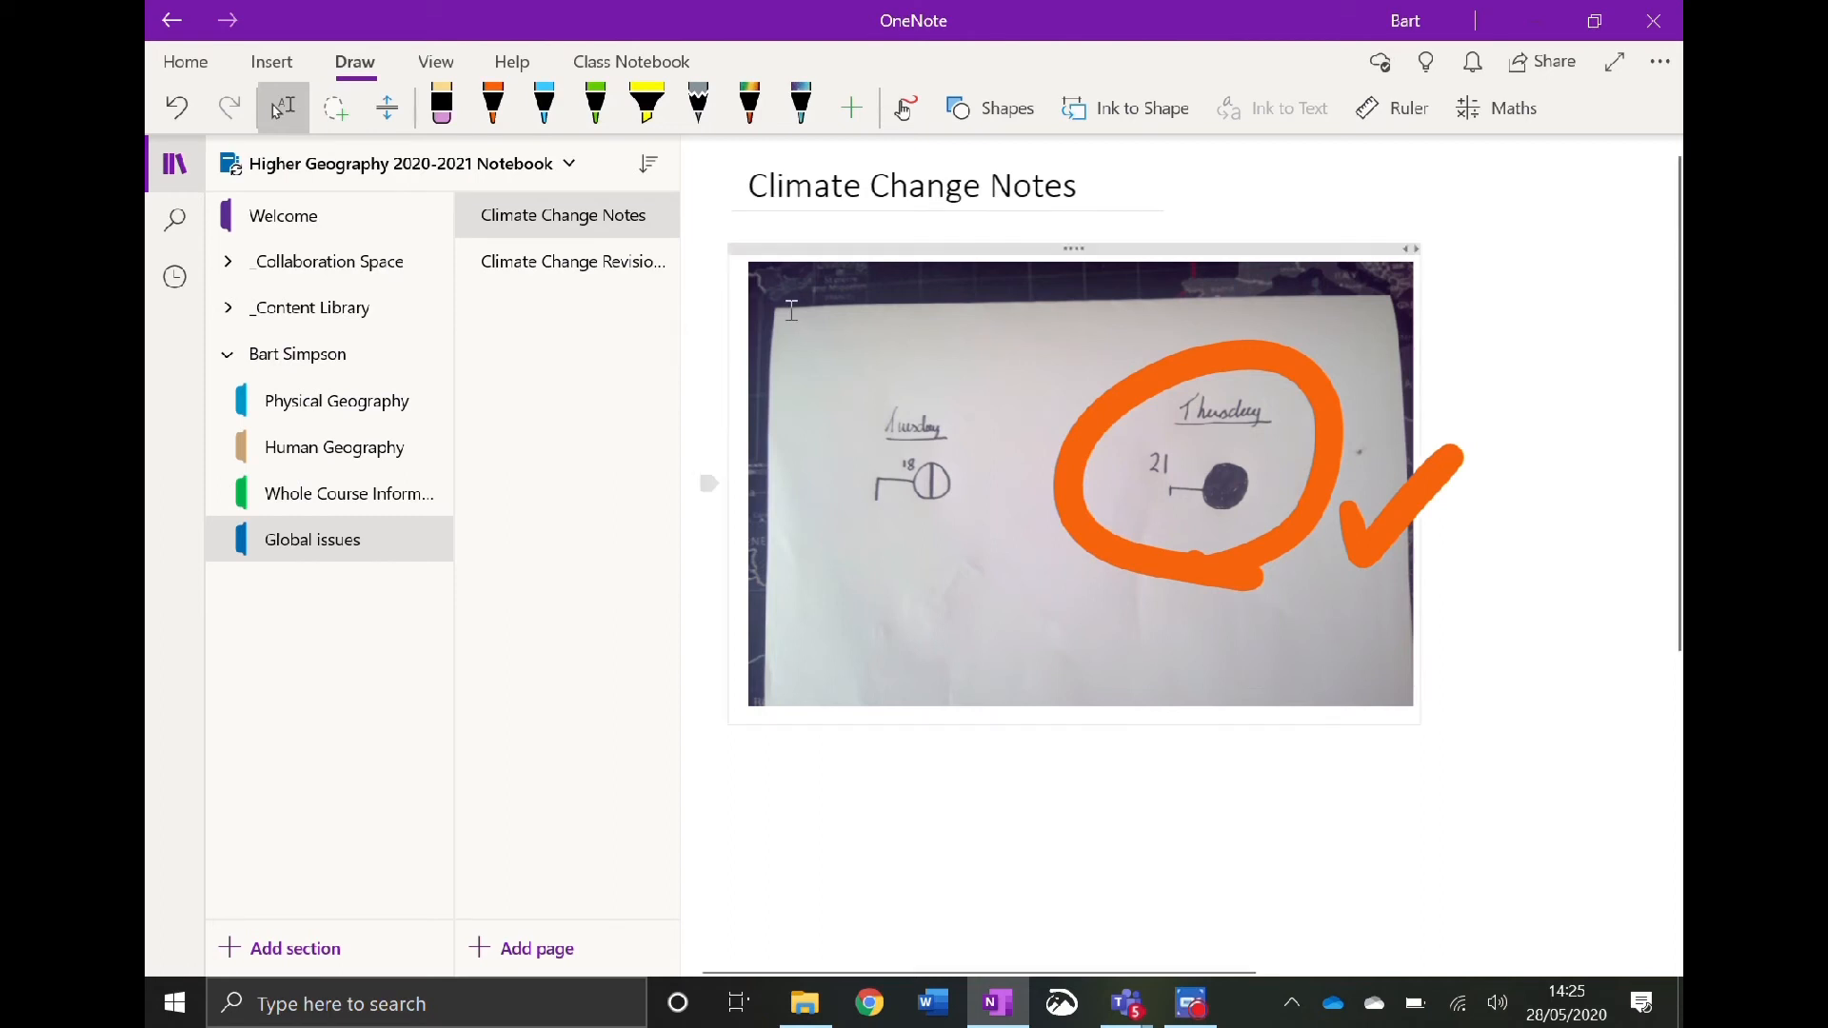
- Open the untitled page in the Physical Geography section and enter "Take notes on the coasts topic" in its body
left_click(585, 261)
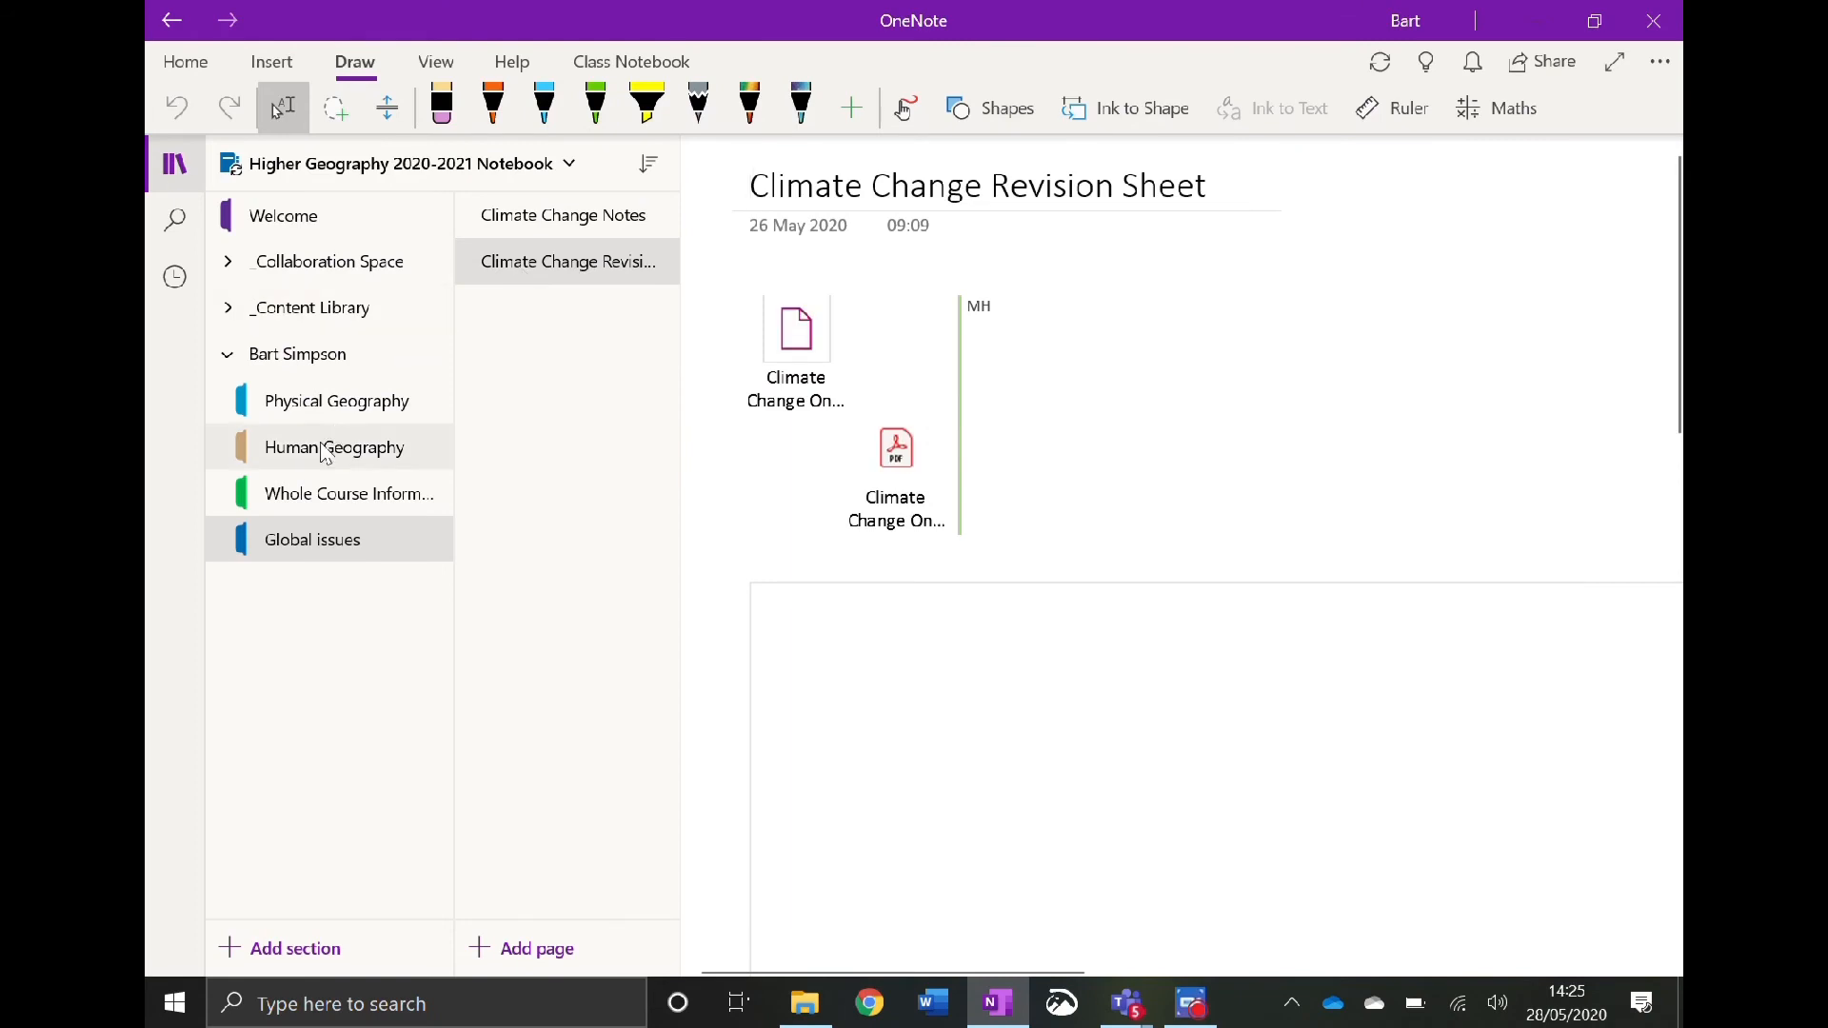
left_click(301, 450)
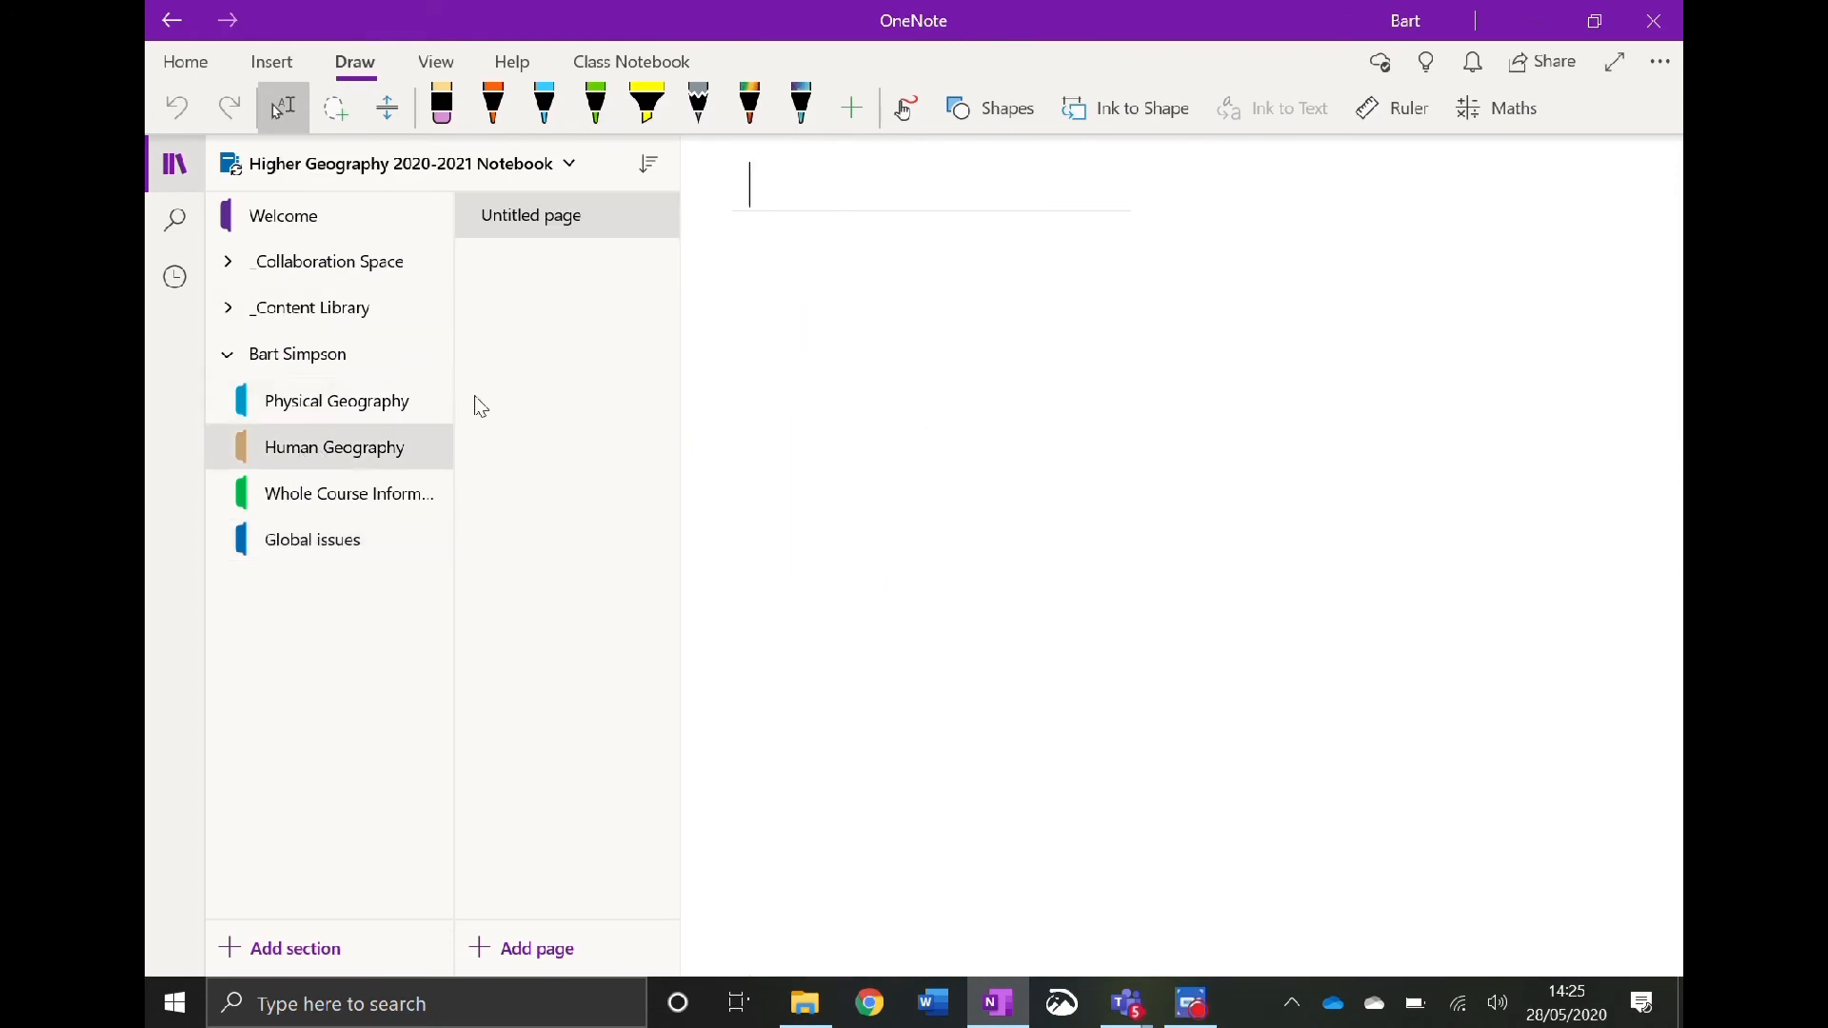
left_click(334, 403)
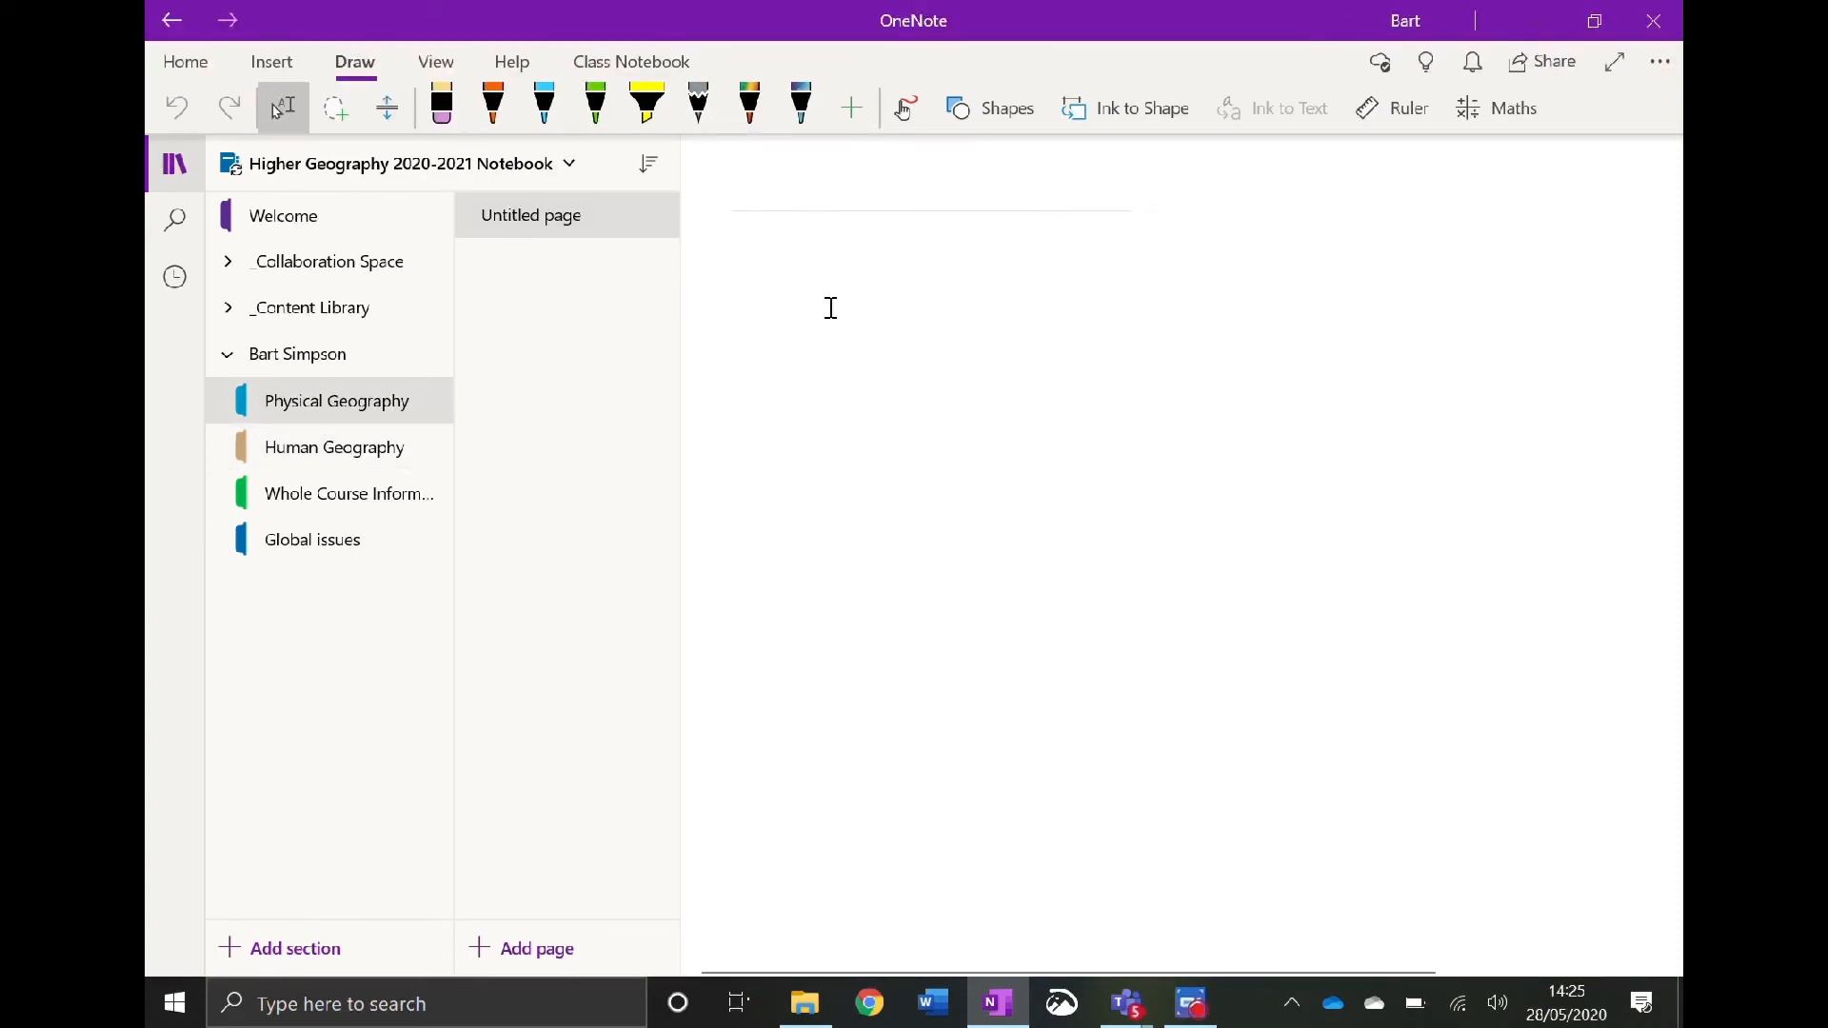
type("T")
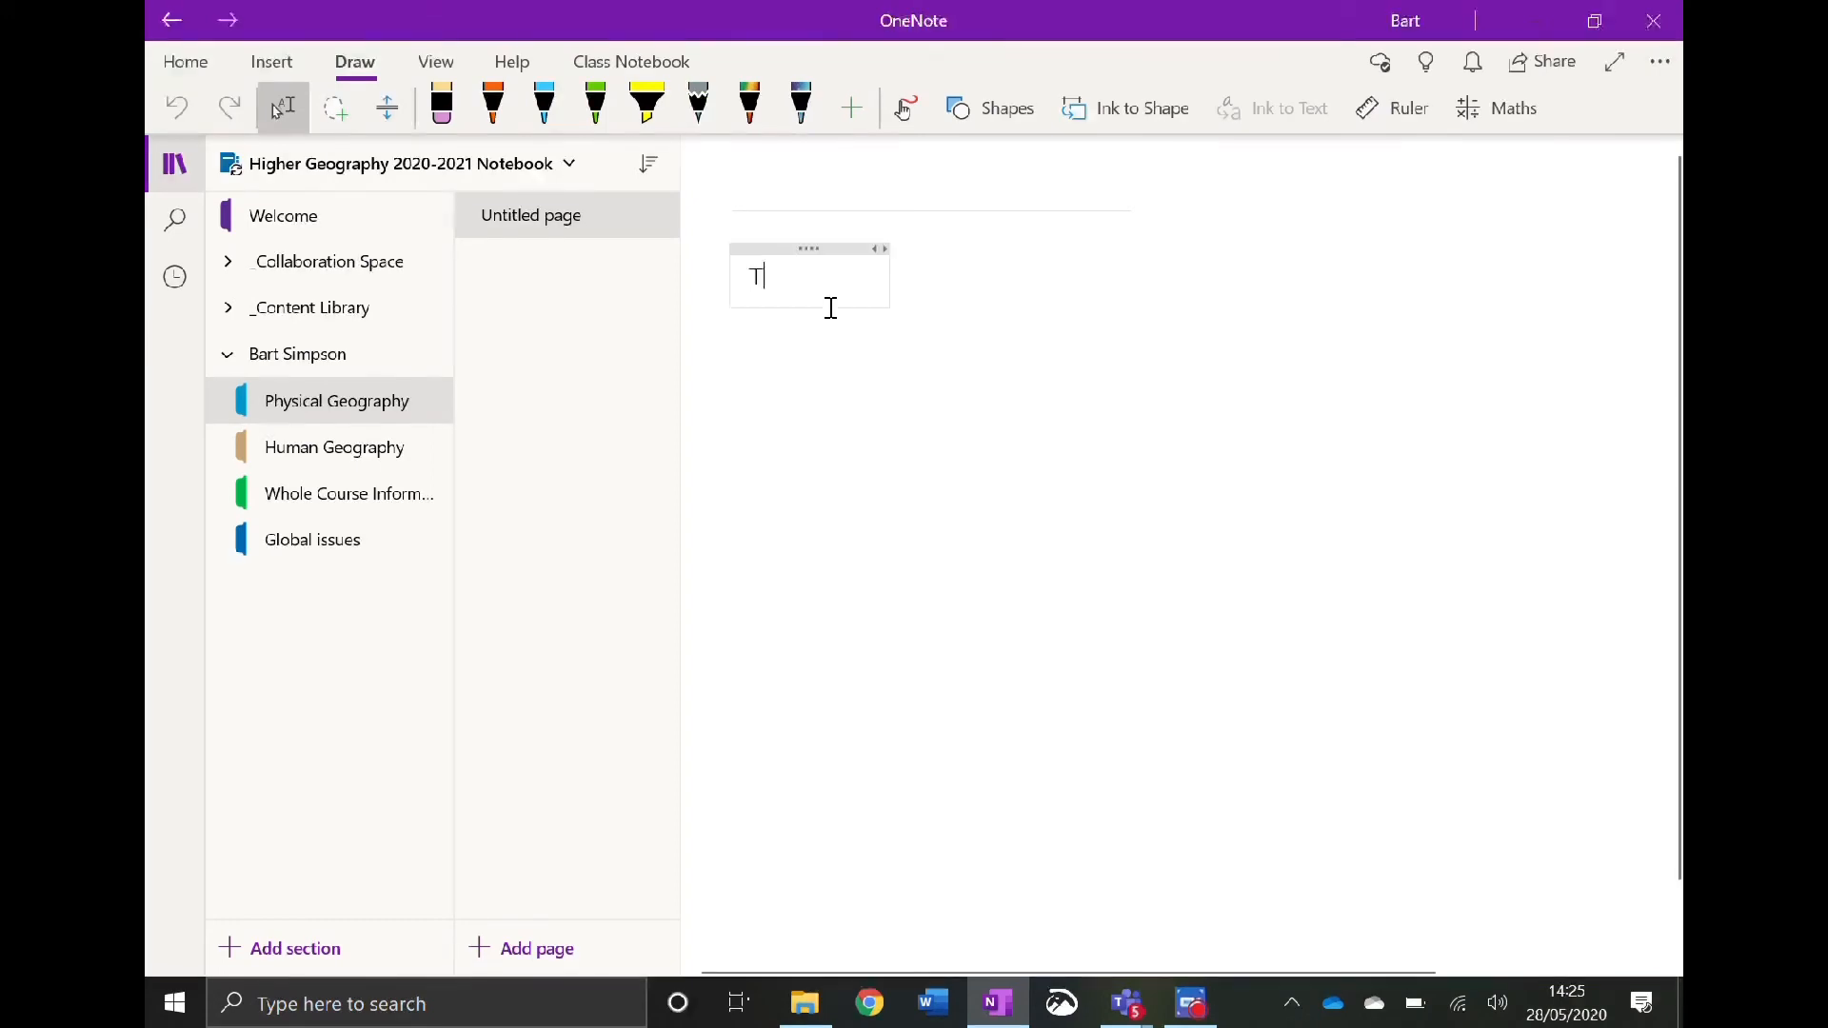
type("ake notes on the coasts topoc")
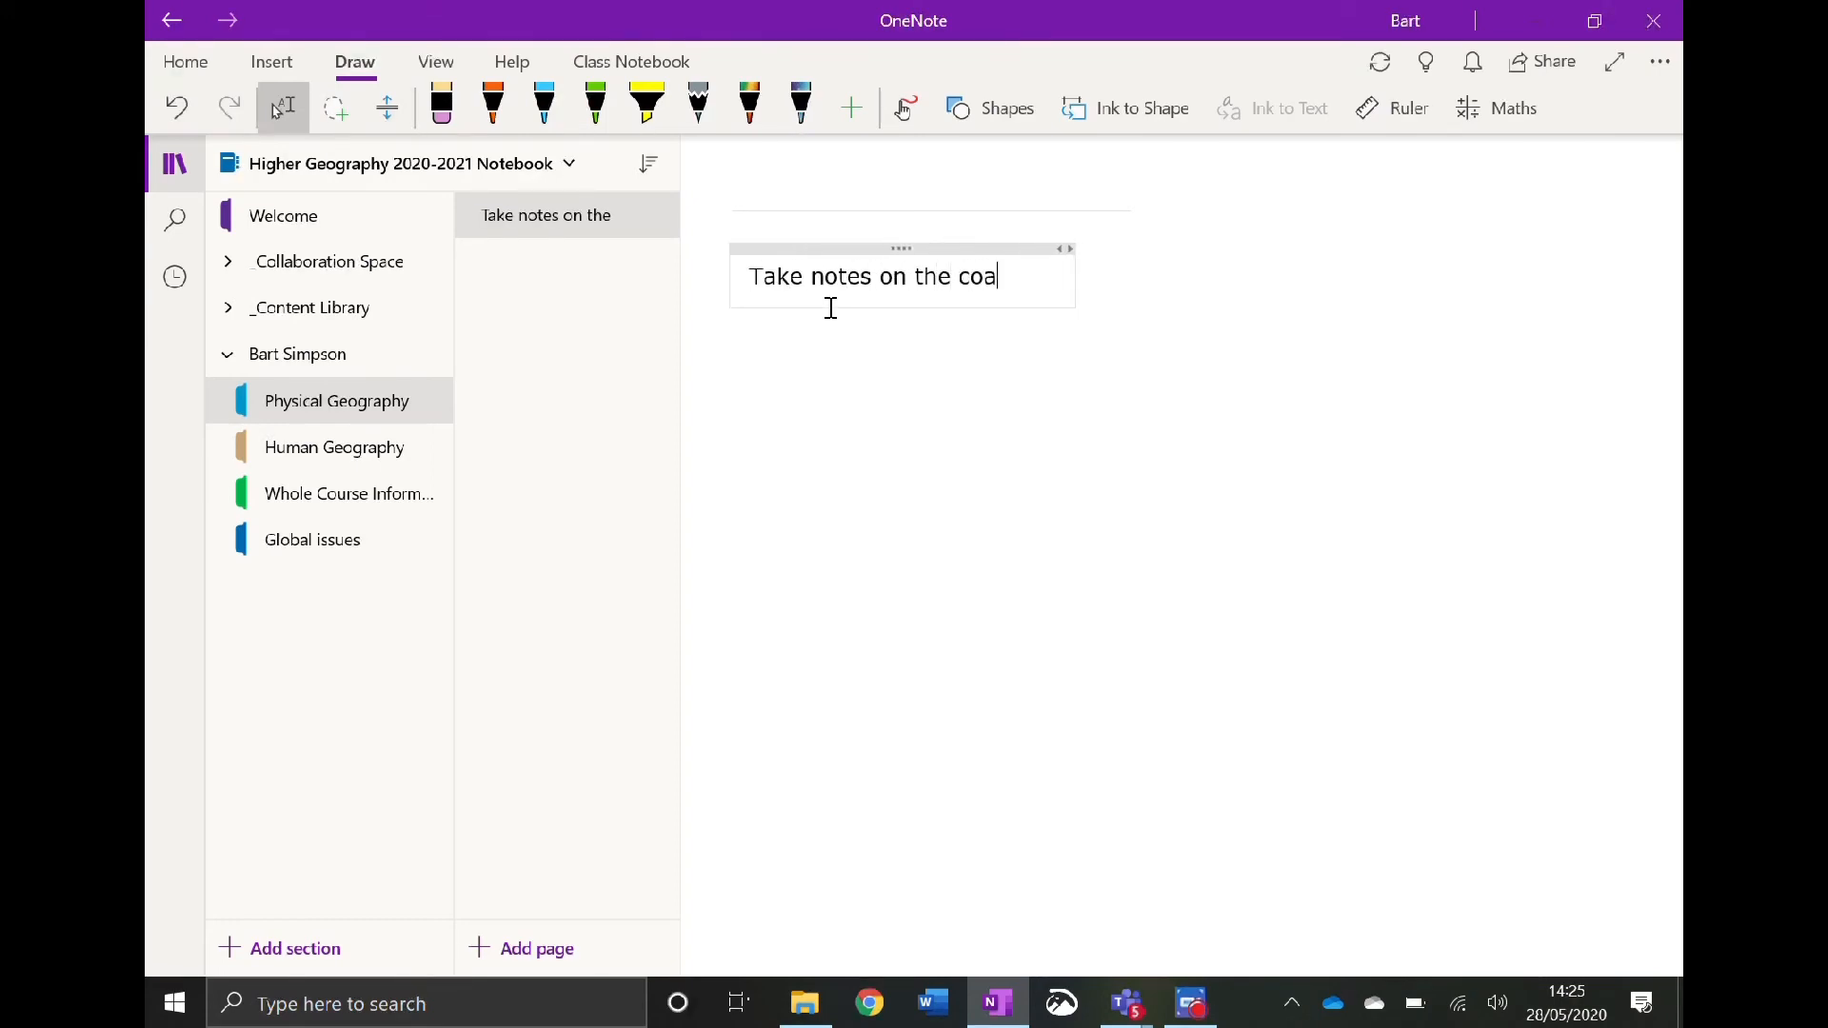
key("BackSpace")
key("BackSpace")
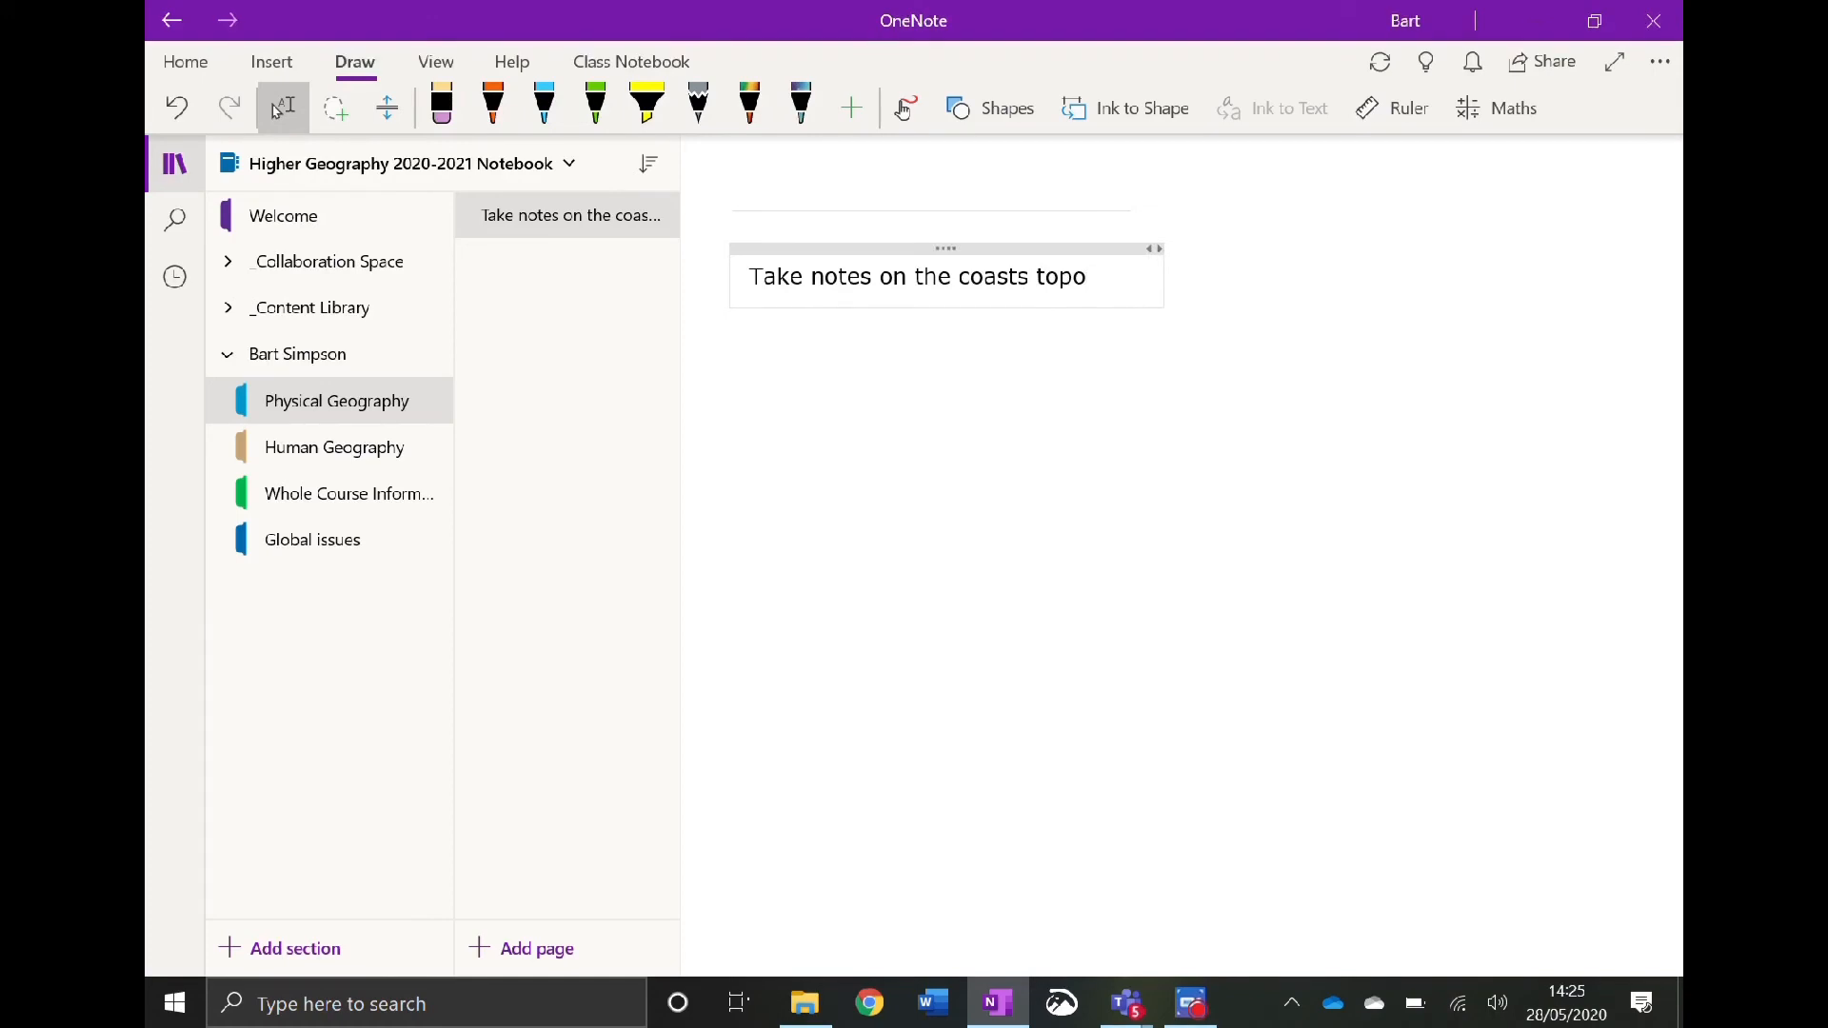
type("ic")
key("Return")
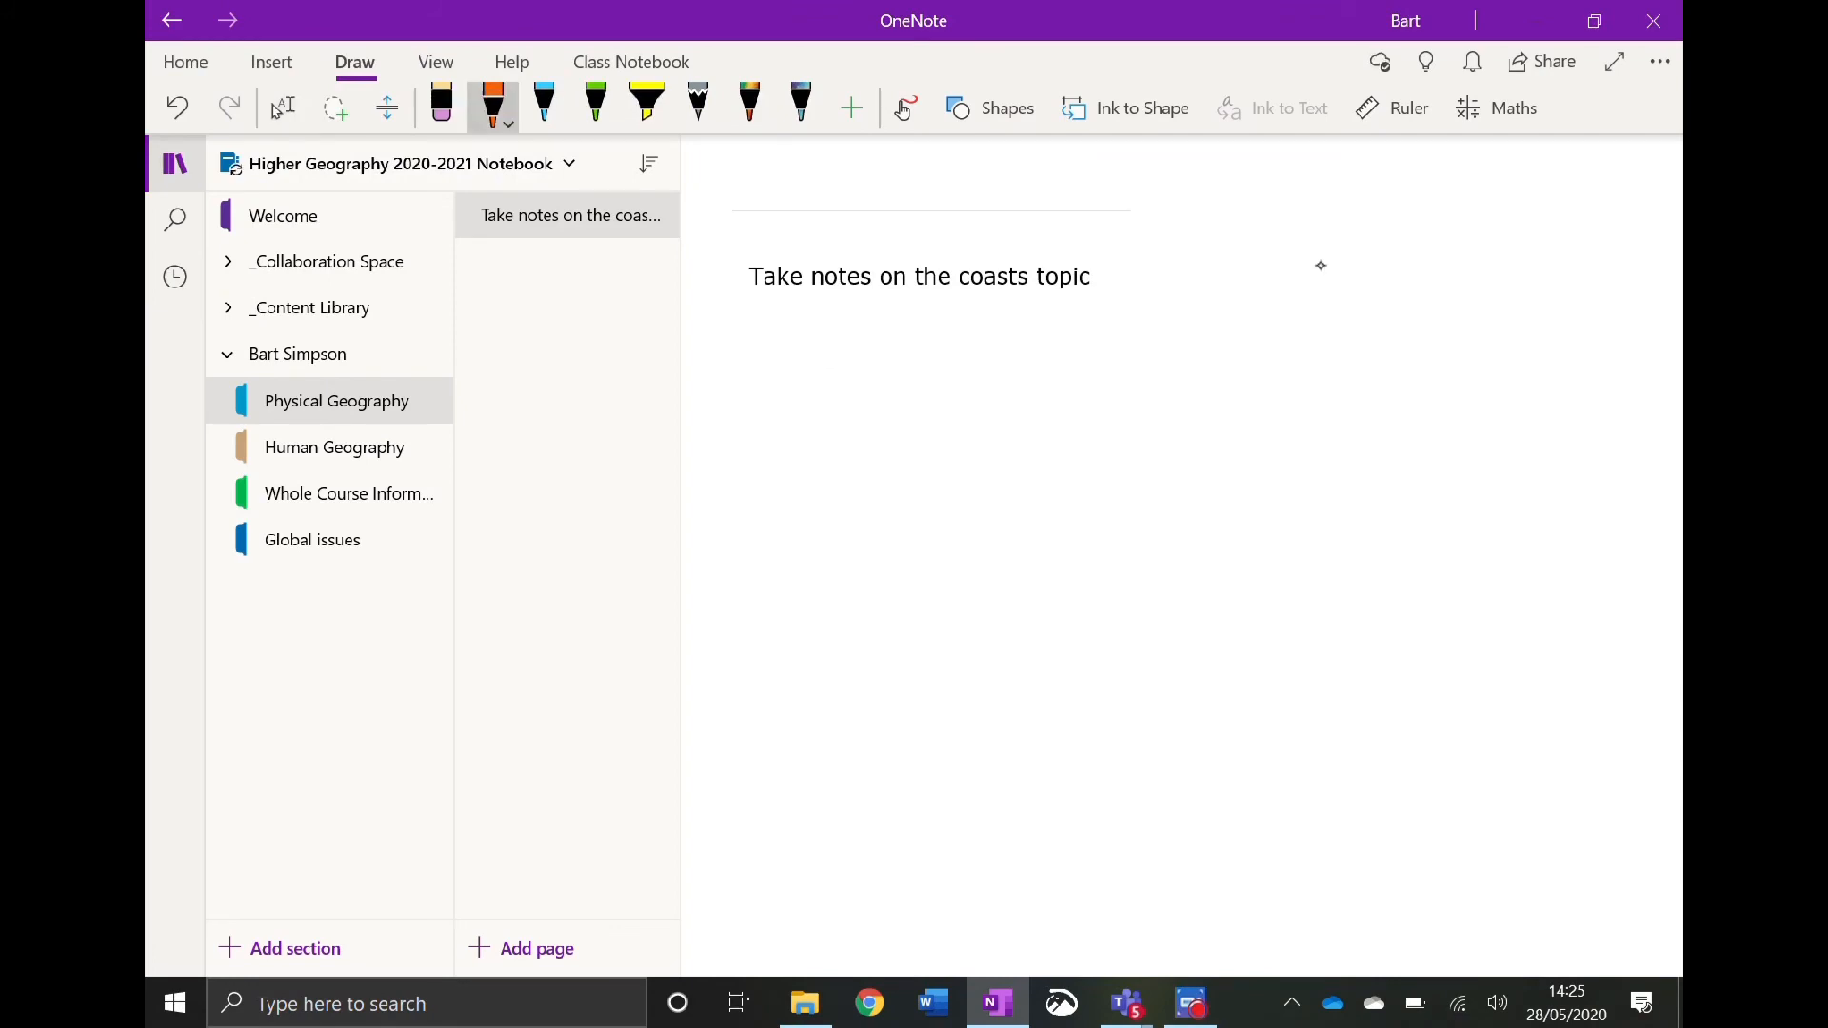
- Sketch a large orange arch with two smaller ones beside the coasts text, and return to text selection mode
mouse_move(1295, 367)
left_mouse_down()
mouse_move(1314, 239)
mouse_move(1495, 243)
mouse_move(1511, 409)
left_mouse_up()
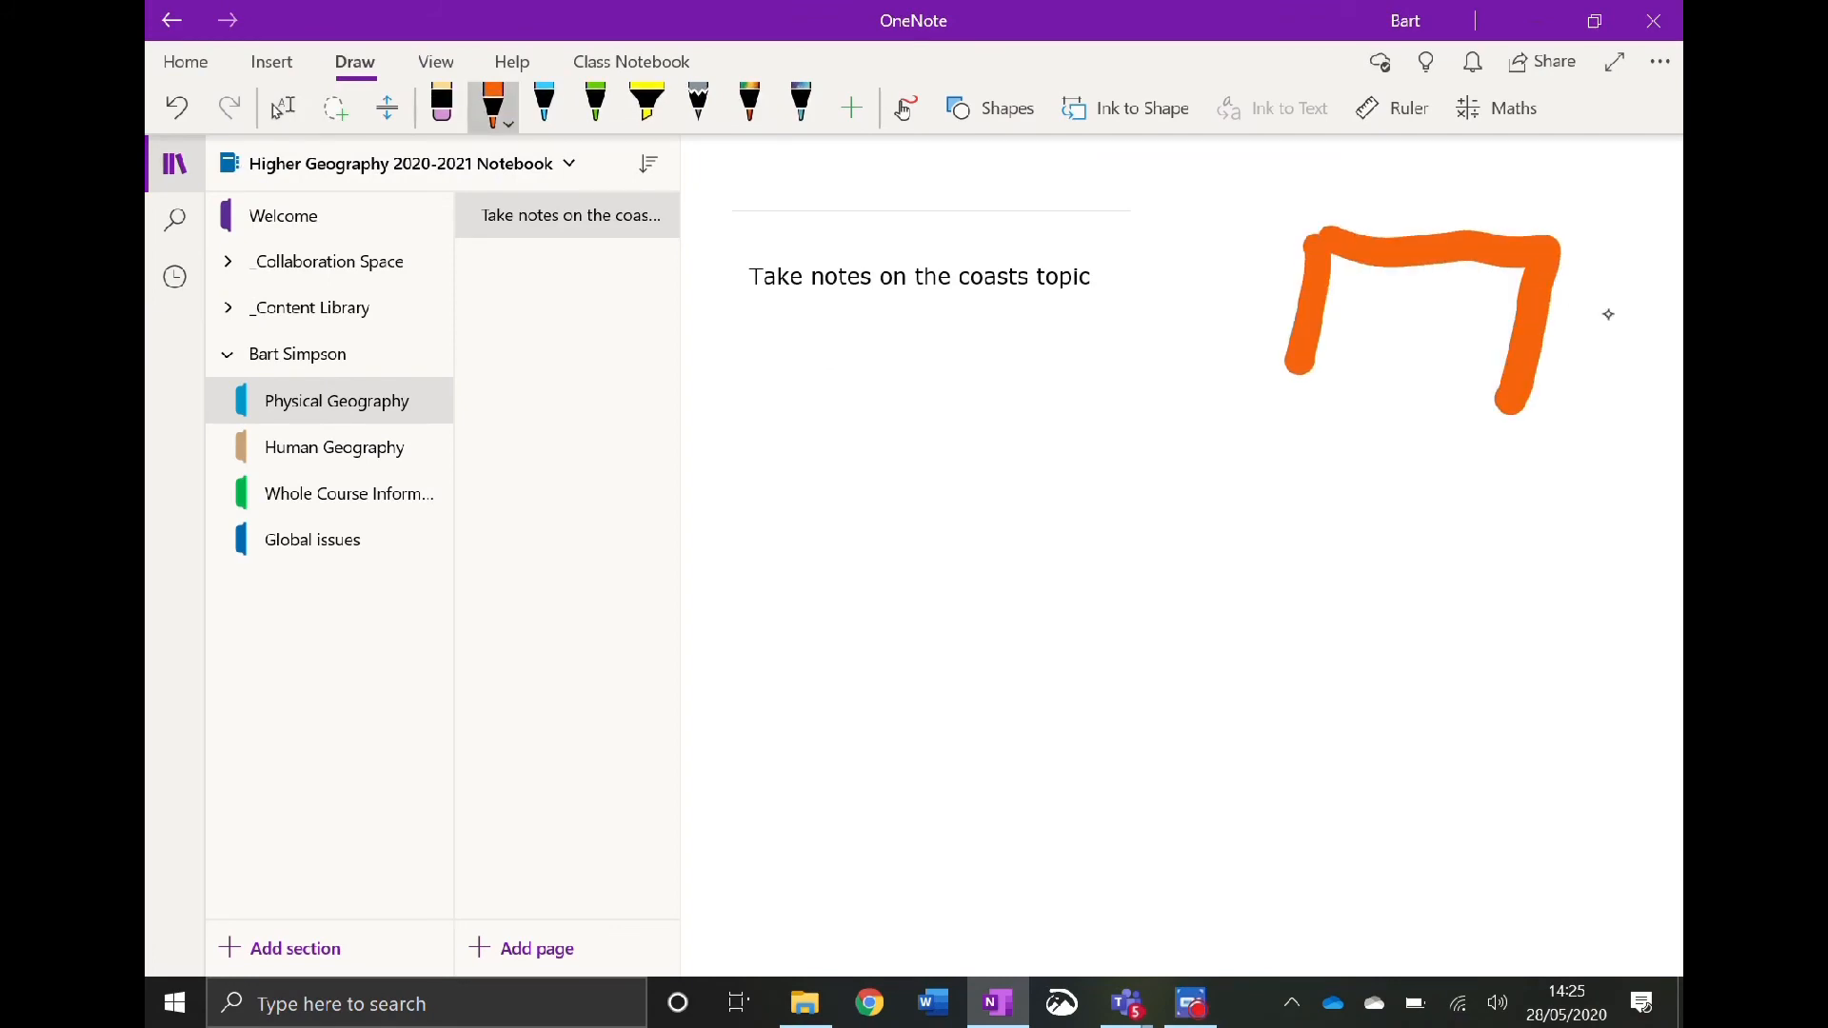
mouse_move(1588, 360)
left_mouse_down()
mouse_move(1662, 310)
mouse_move(1662, 376)
left_mouse_up()
mouse_move(1372, 344)
left_mouse_down()
mouse_move(1365, 369)
mouse_move(1413, 371)
left_mouse_up()
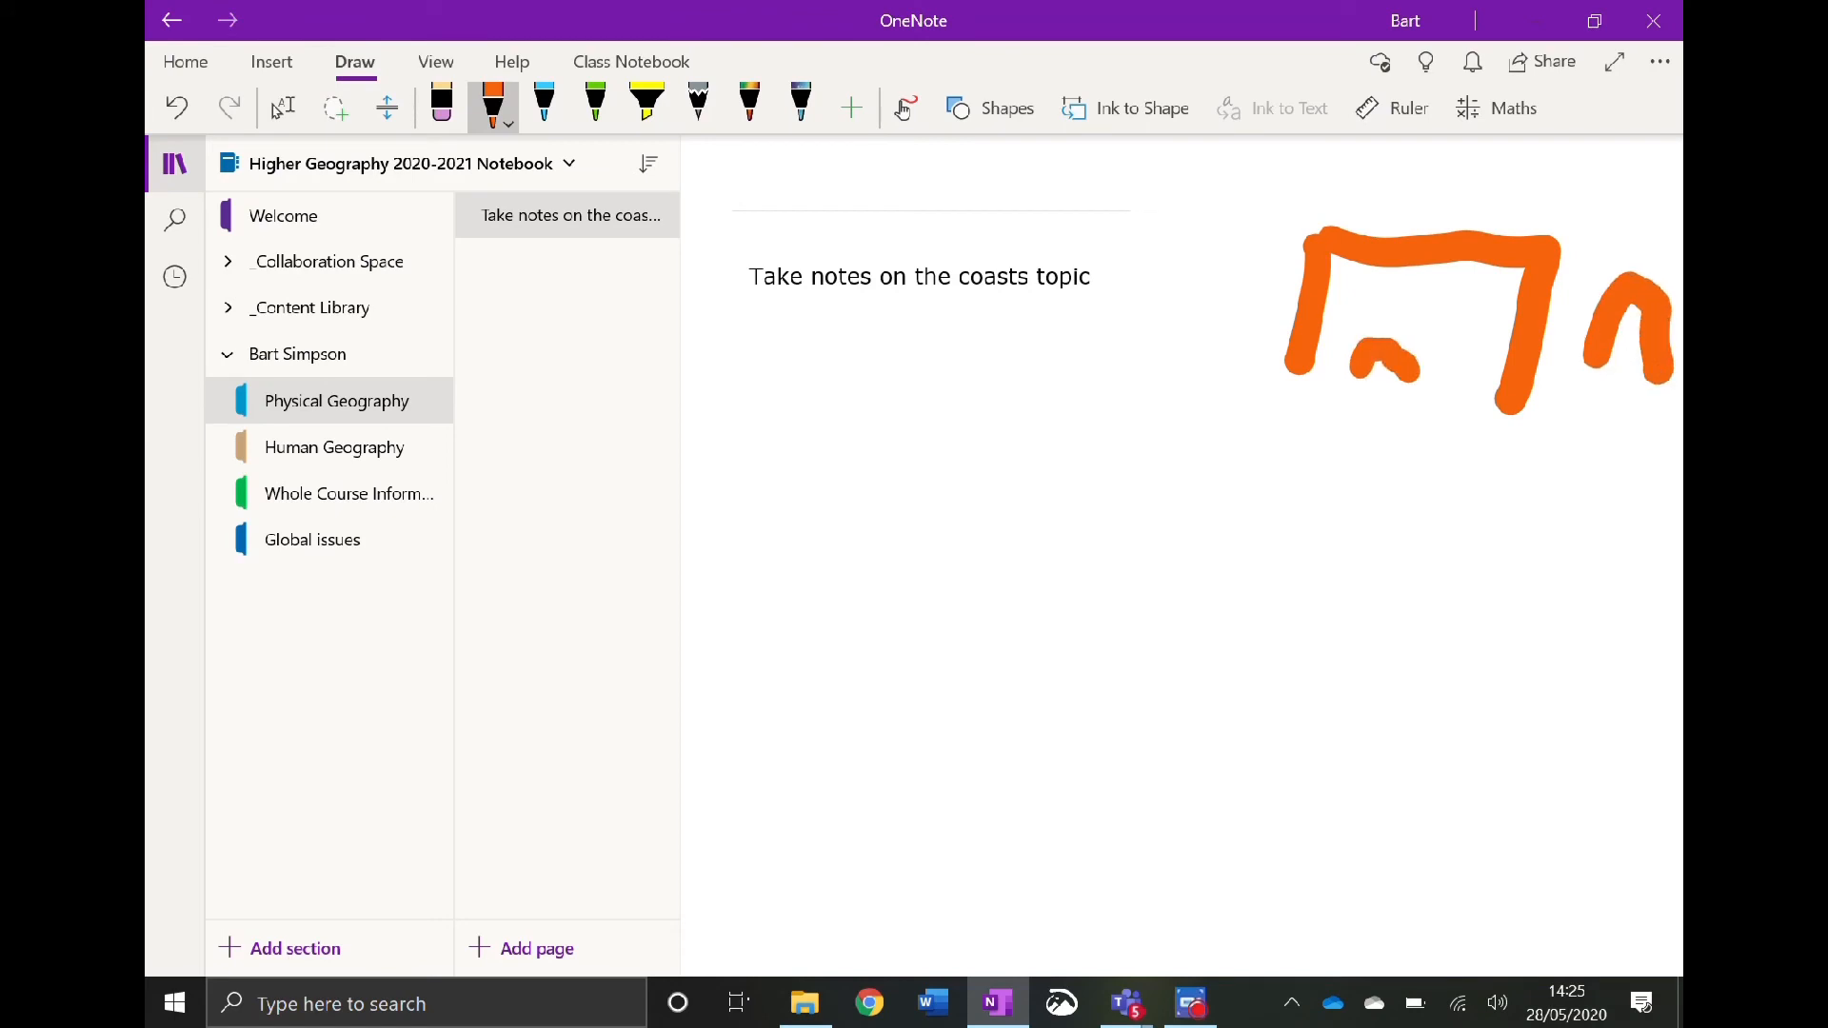
scroll(1181, 571, "down", 3)
left_click(279, 107)
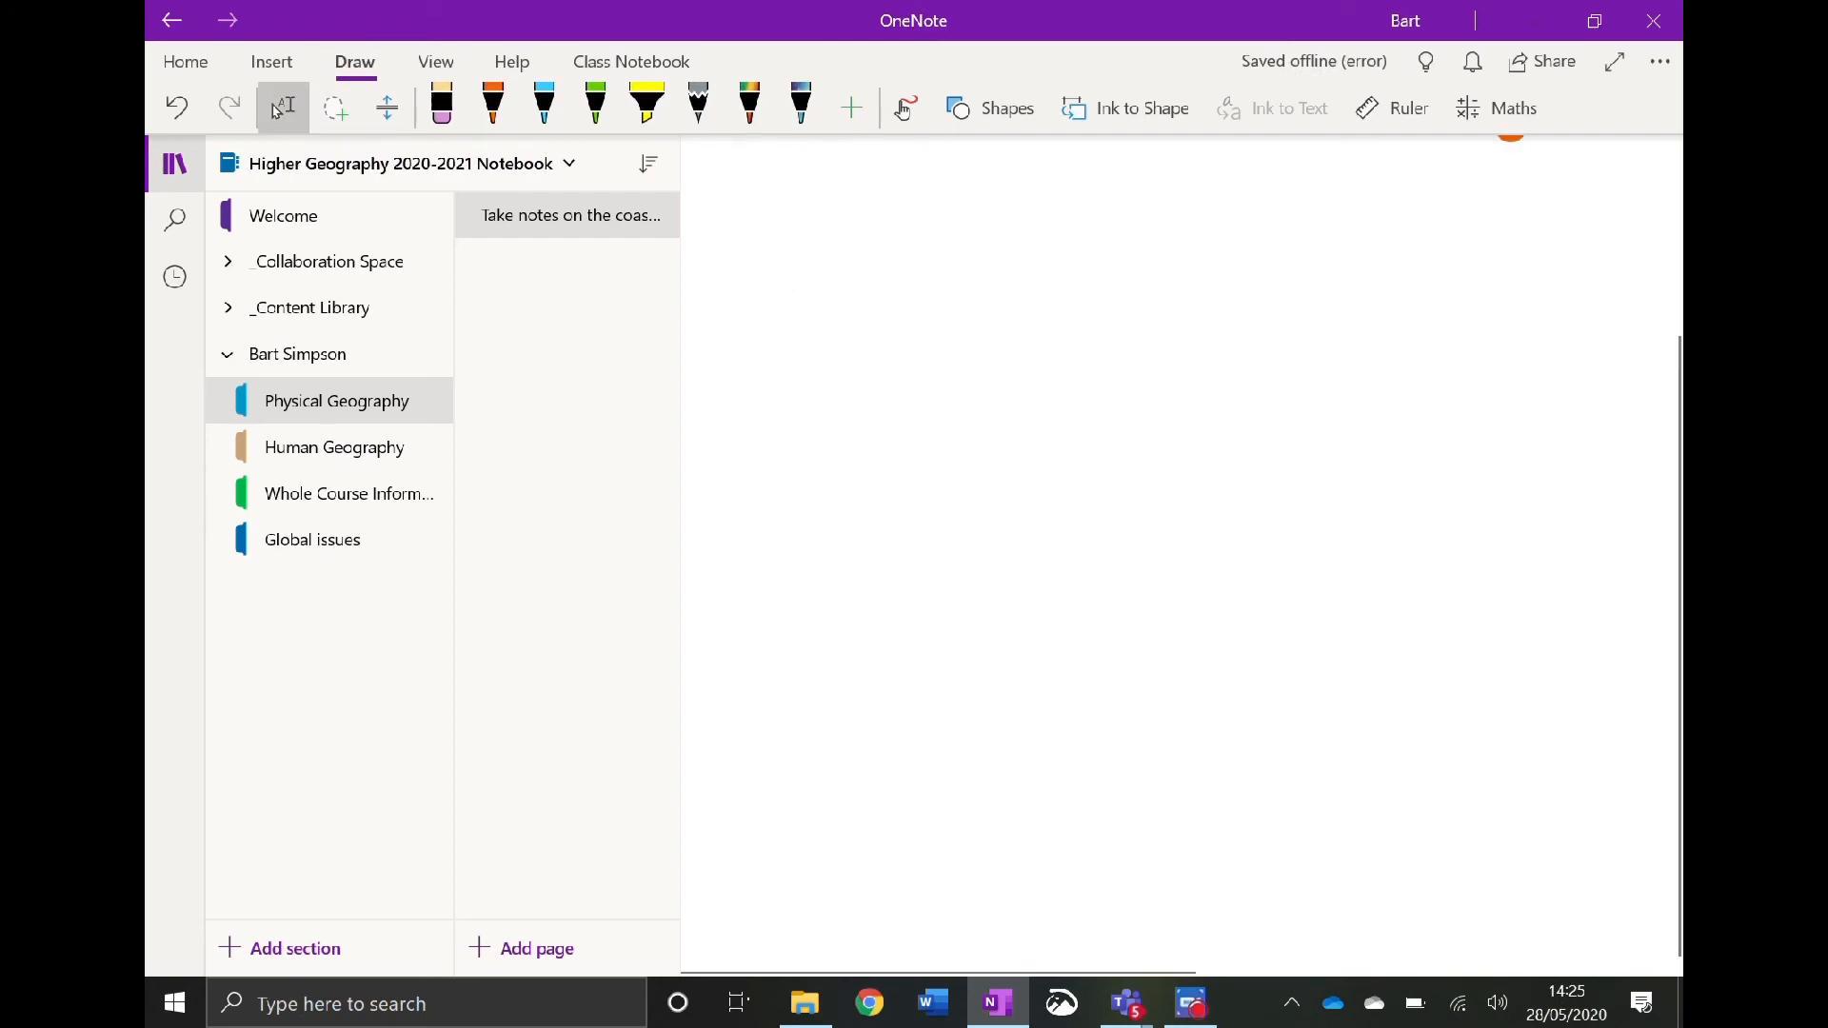
scroll(1181, 476, "up", 3)
scroll(1181, 477, "down", 1)
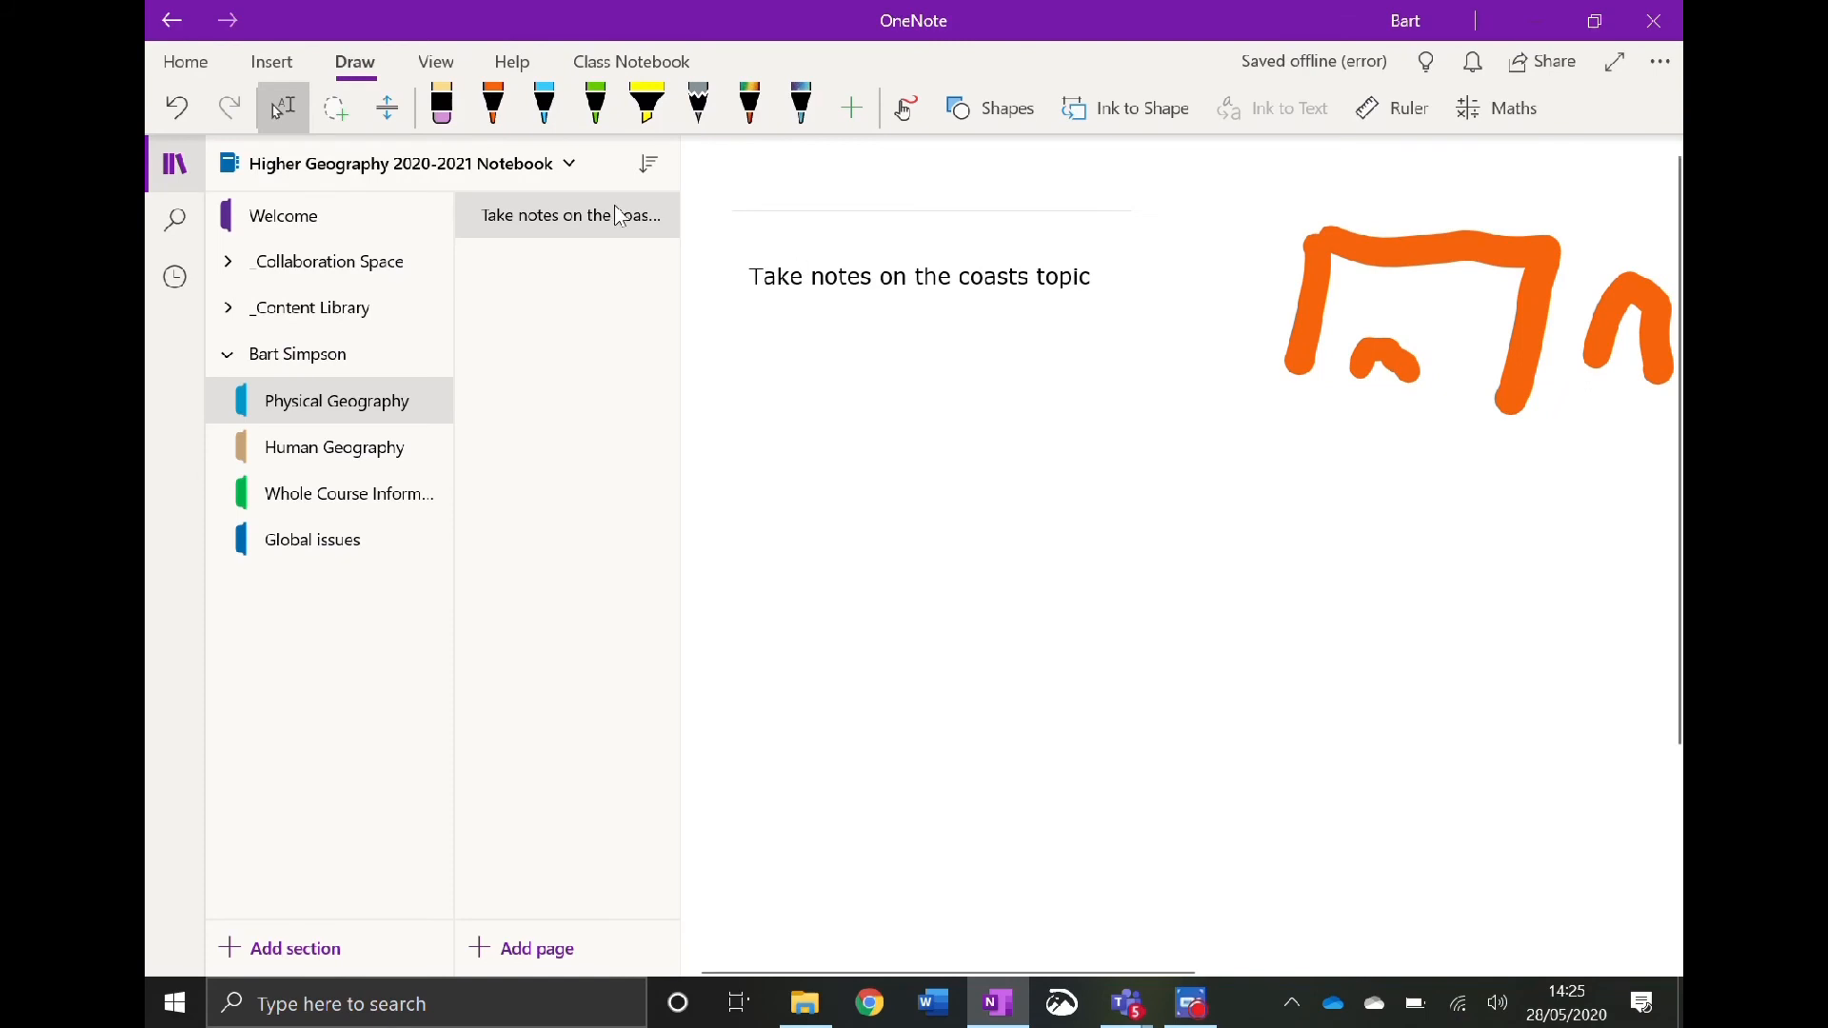
- Switch to Teams, close the file-opened notice on the Class Notebook, and reopen the notebook in the OneNote app
left_click(272, 61)
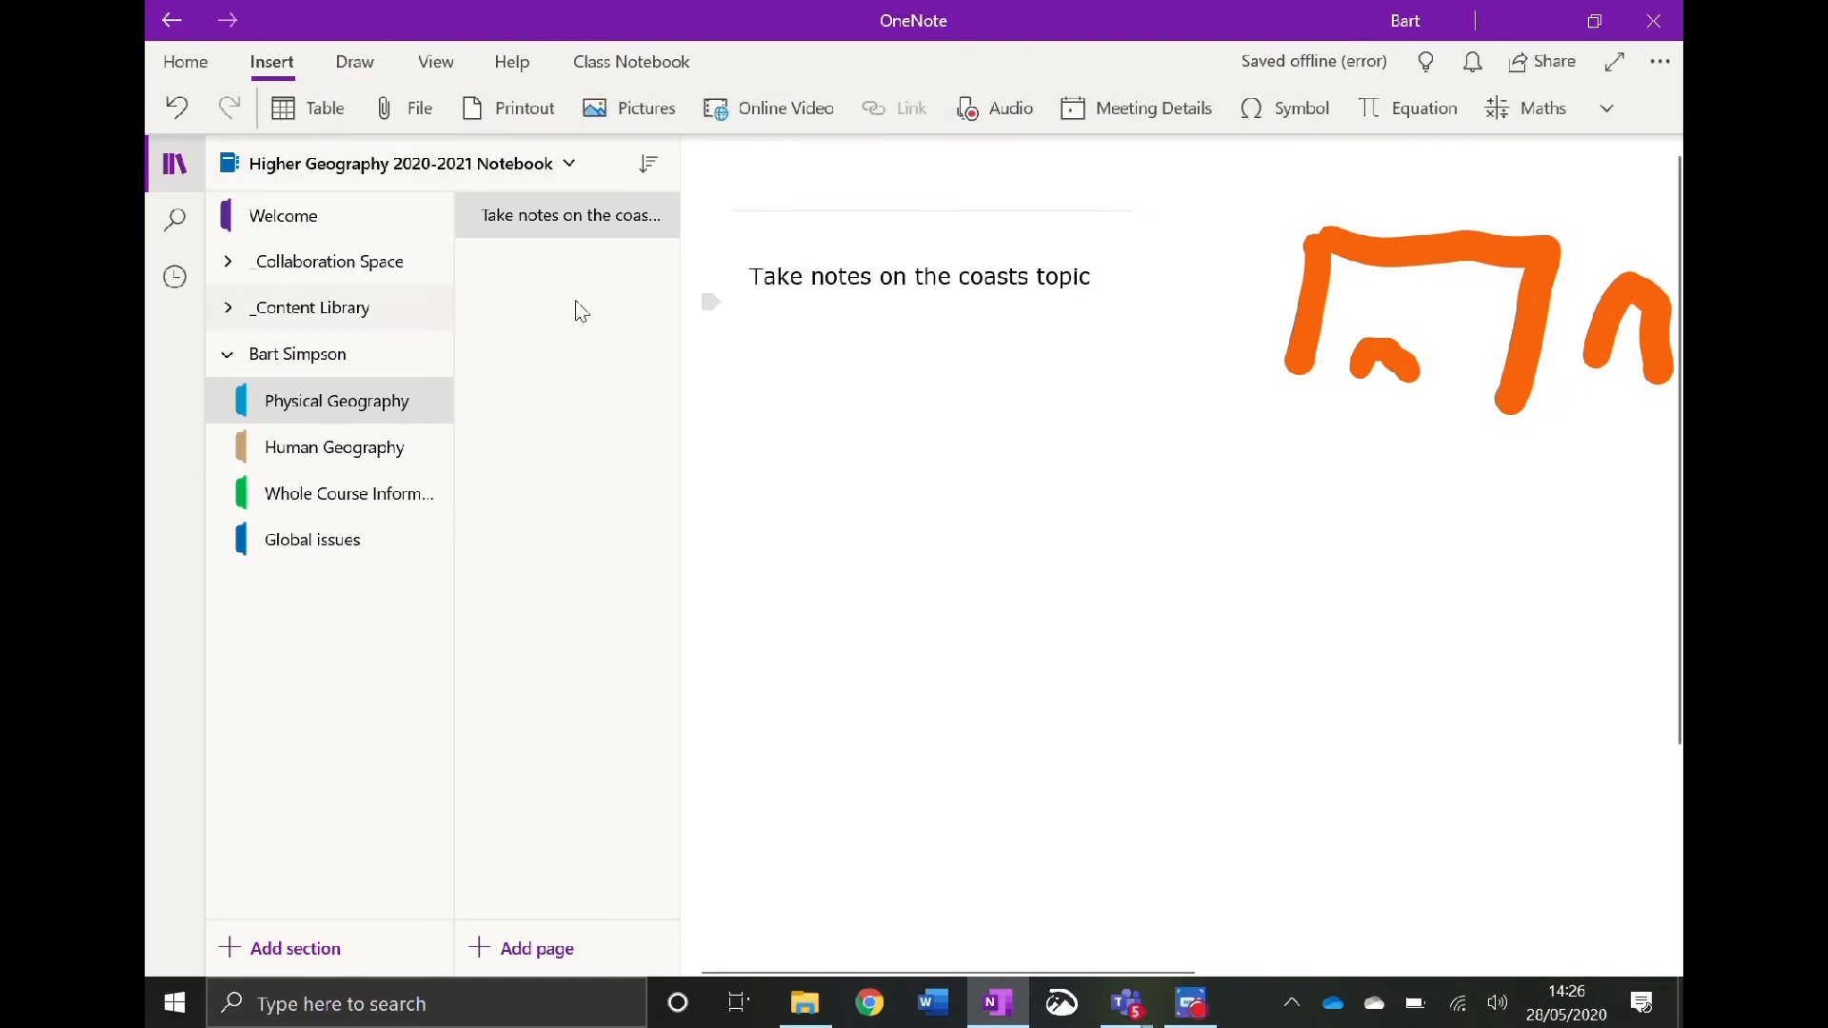
left_click(296, 355)
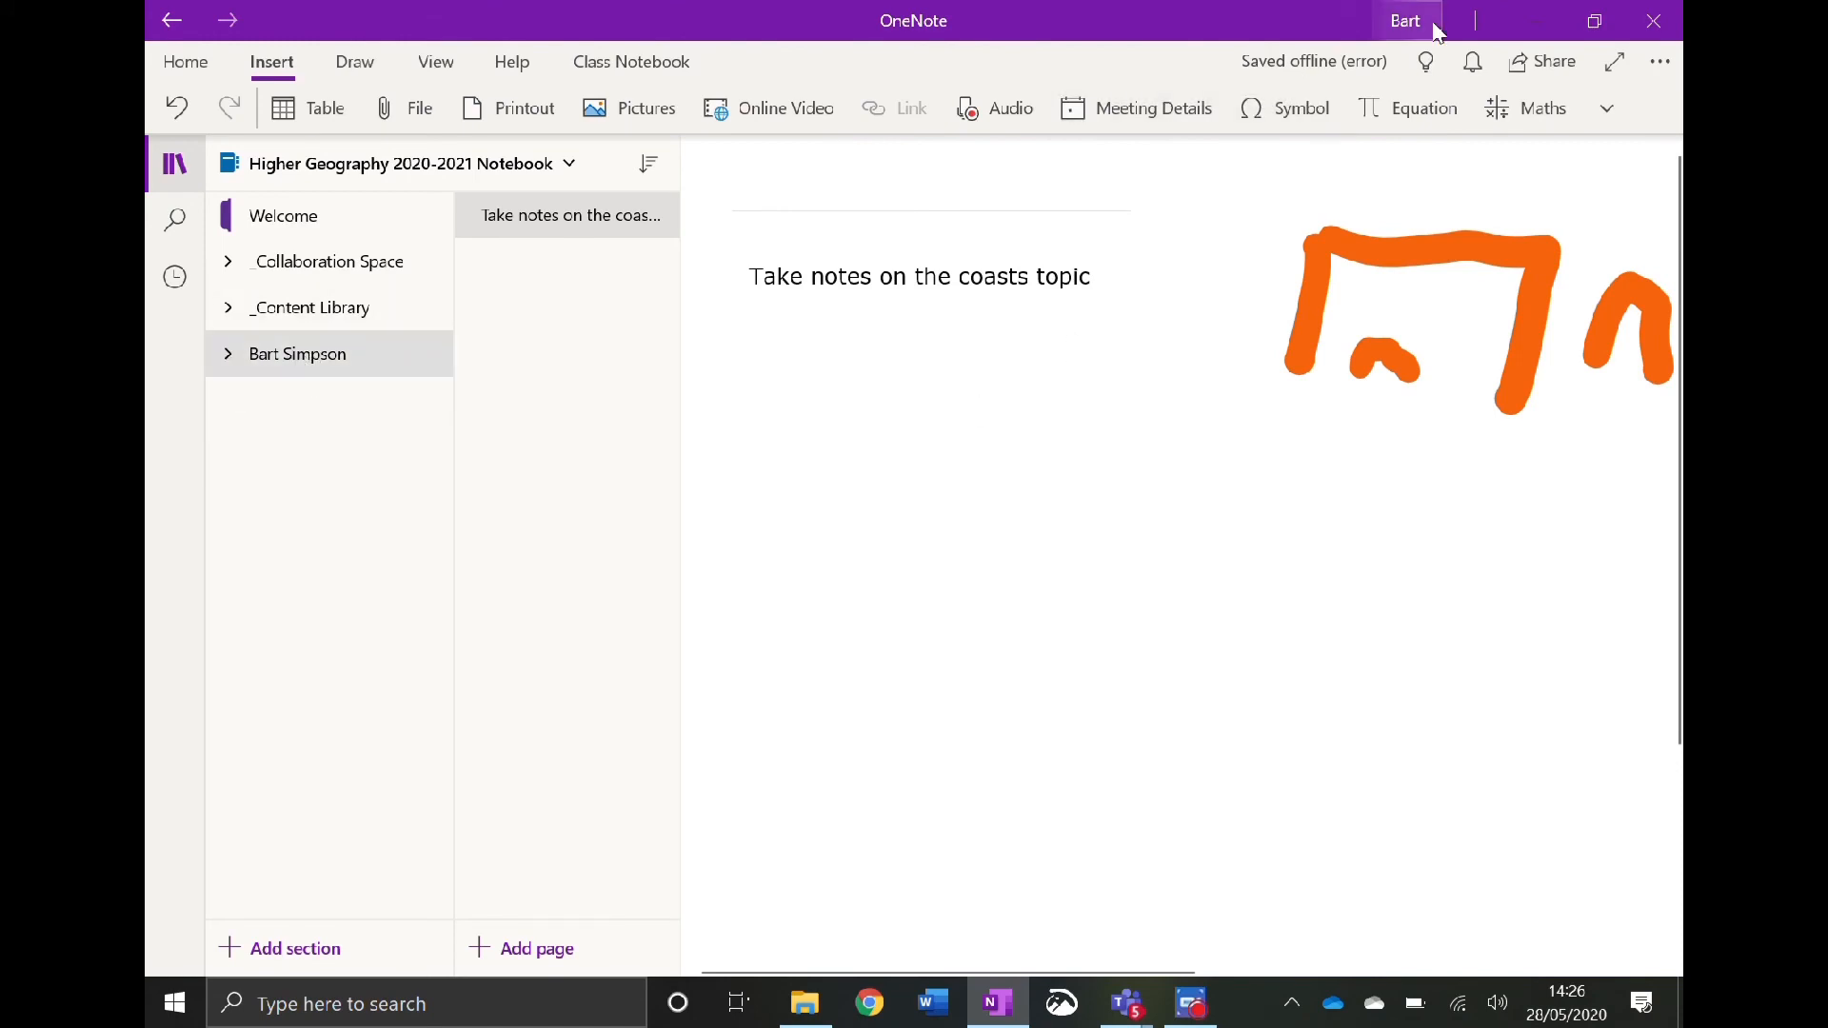
mouse_move(1127, 990)
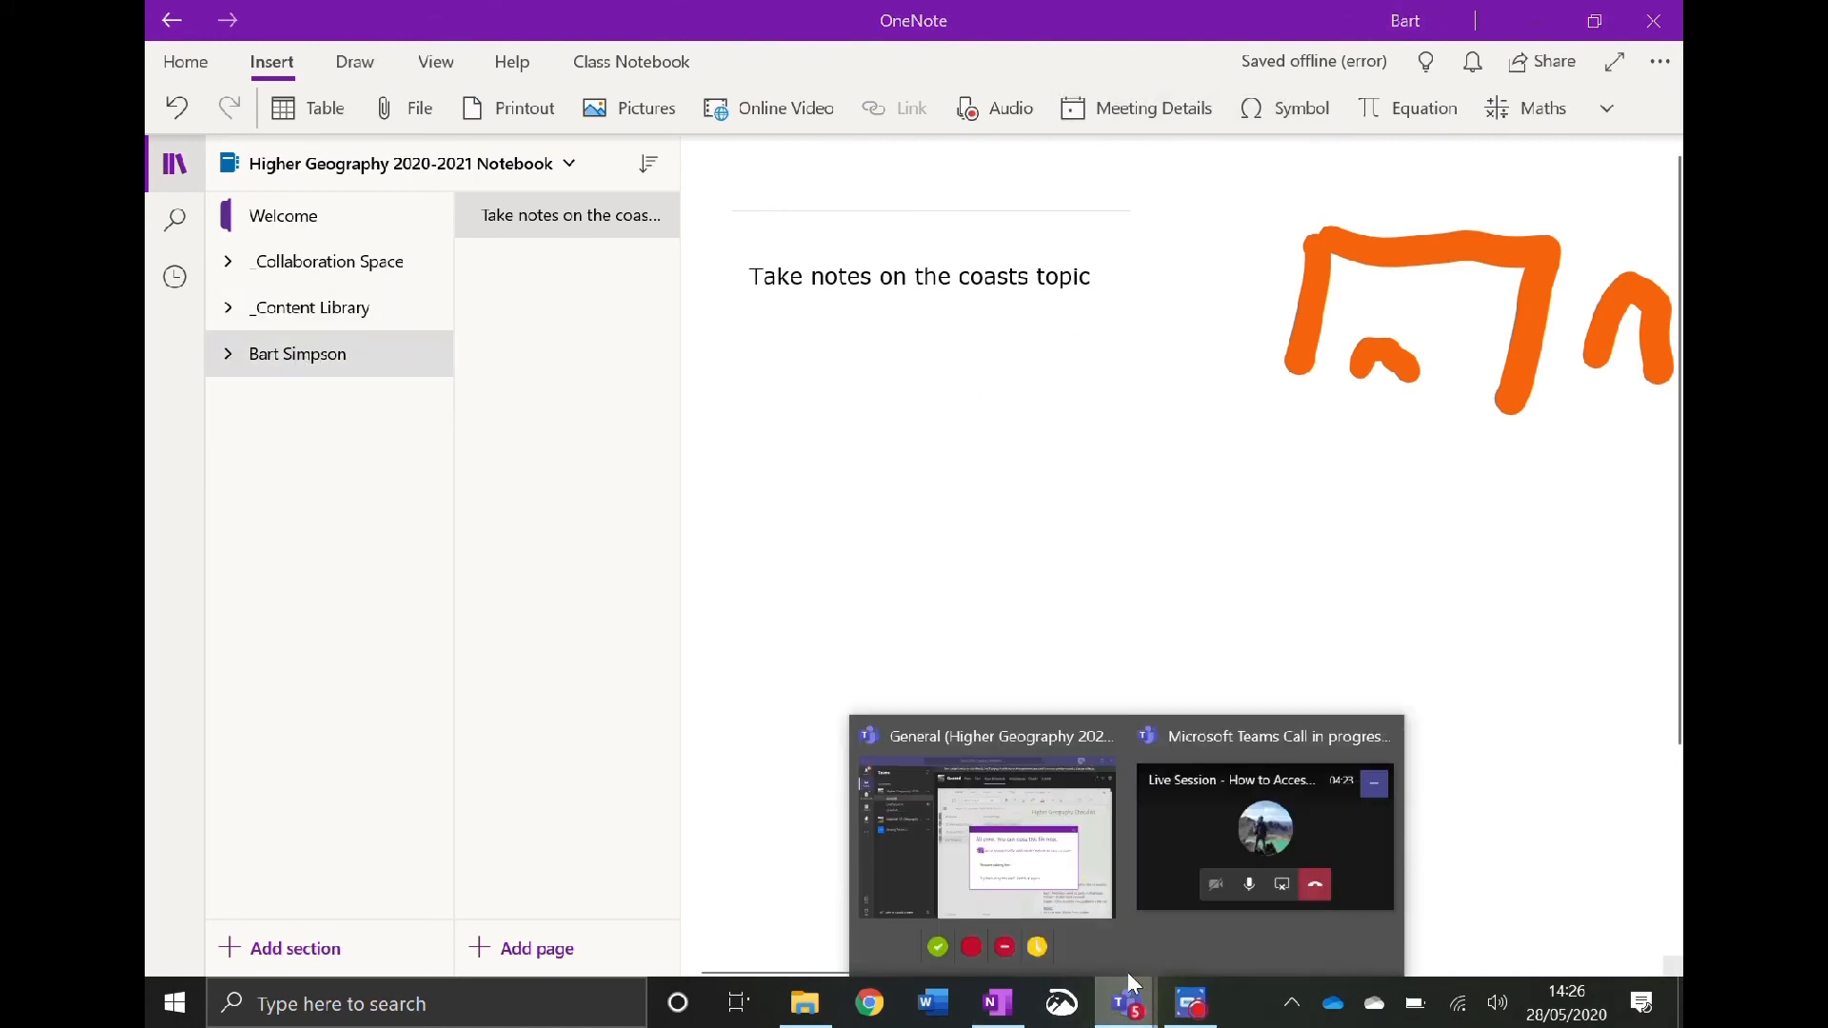
left_click(1055, 838)
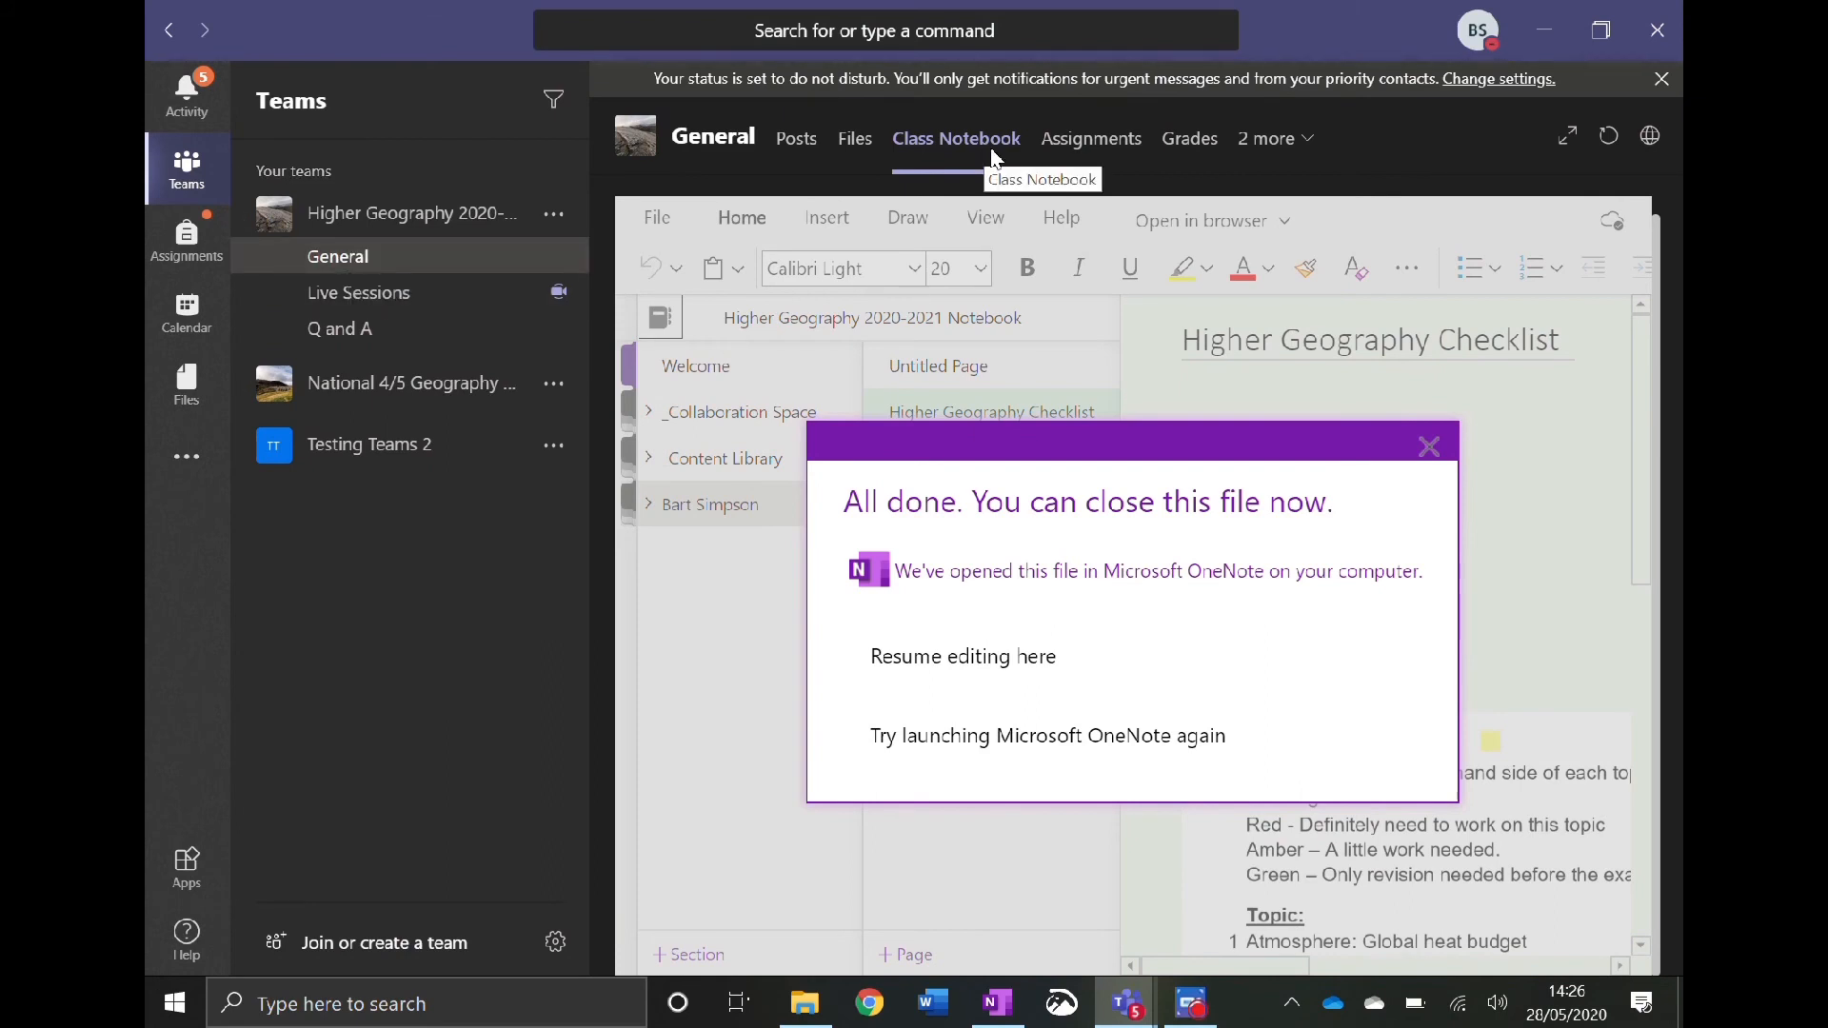
left_click(1428, 447)
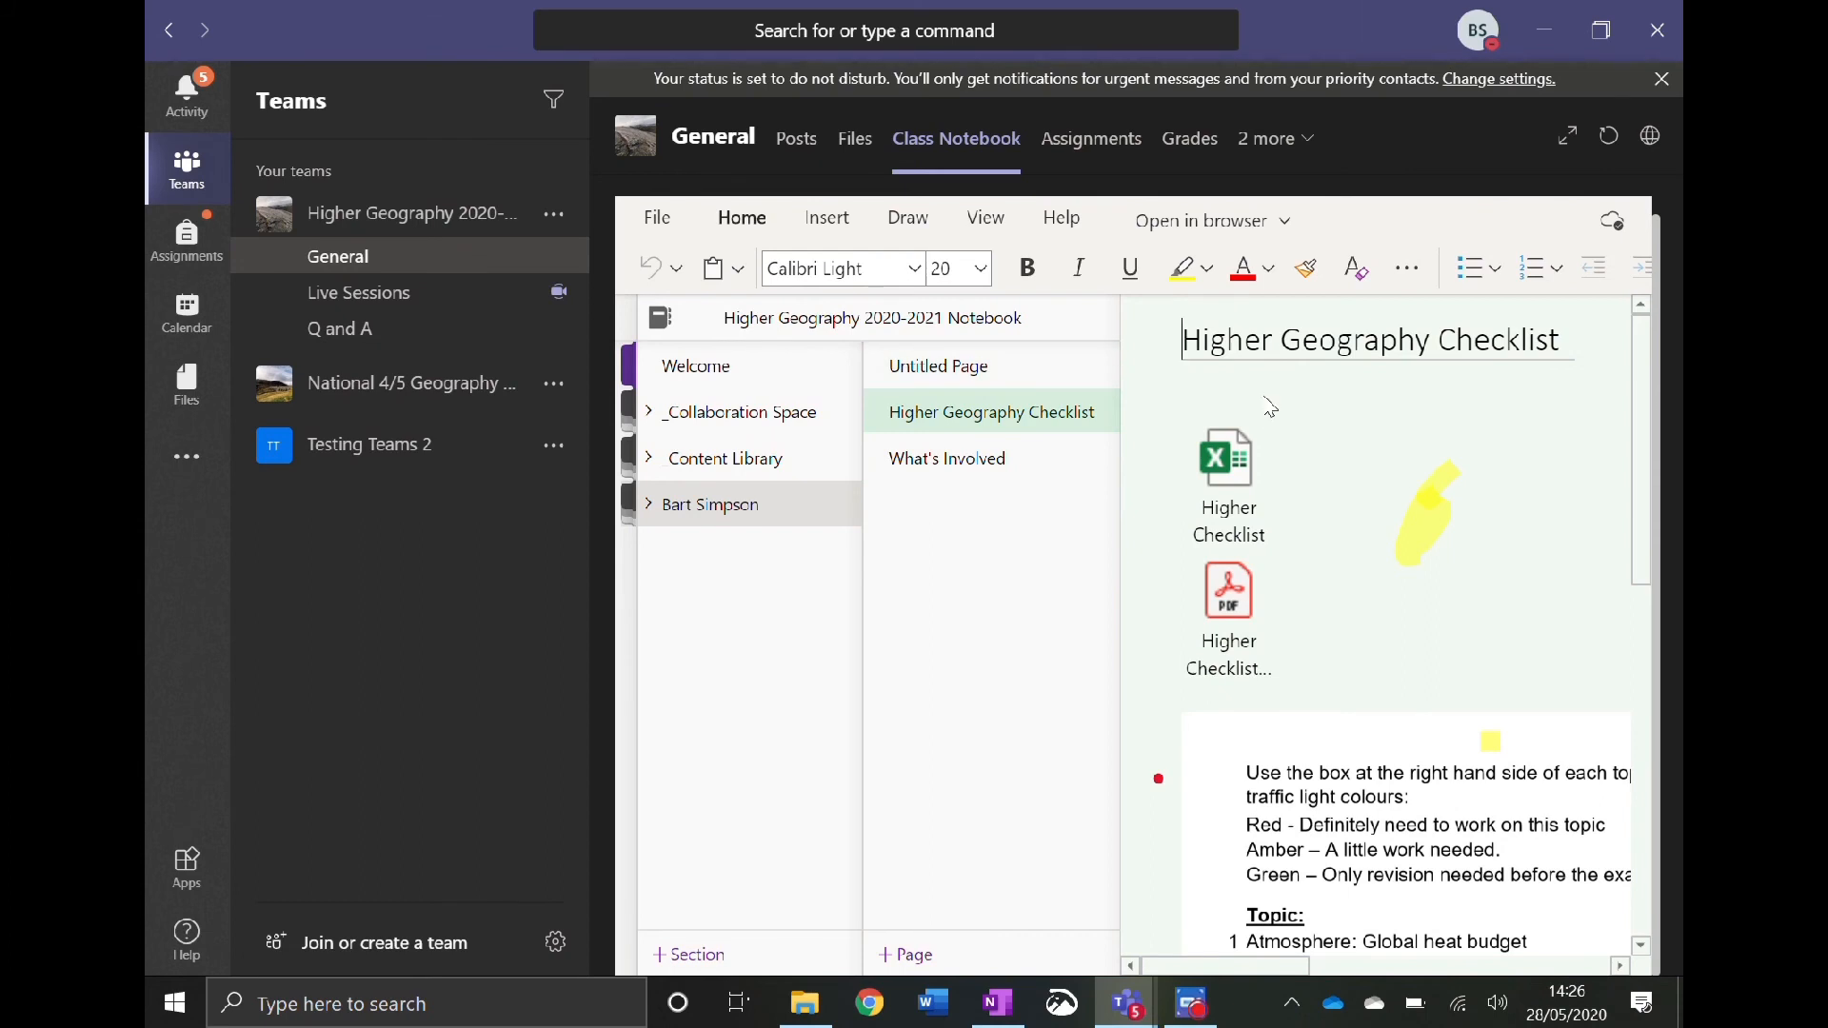
left_click(1247, 227)
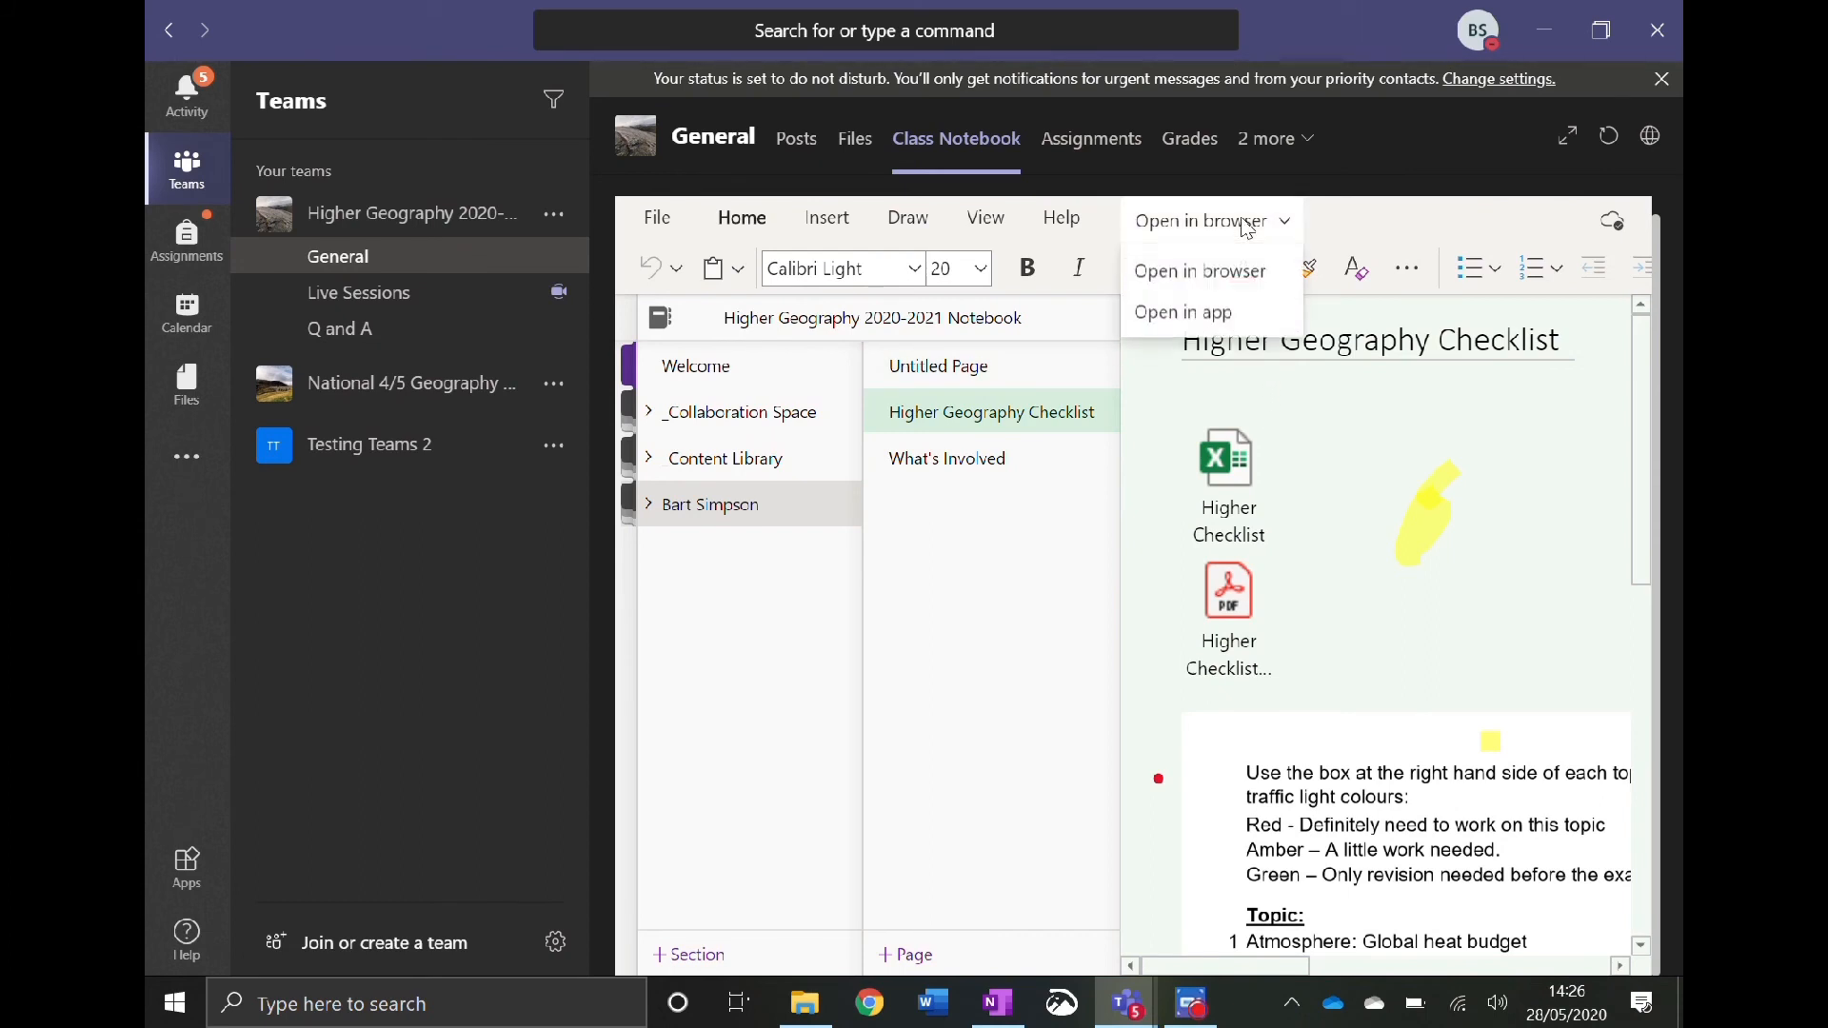
left_click(1198, 319)
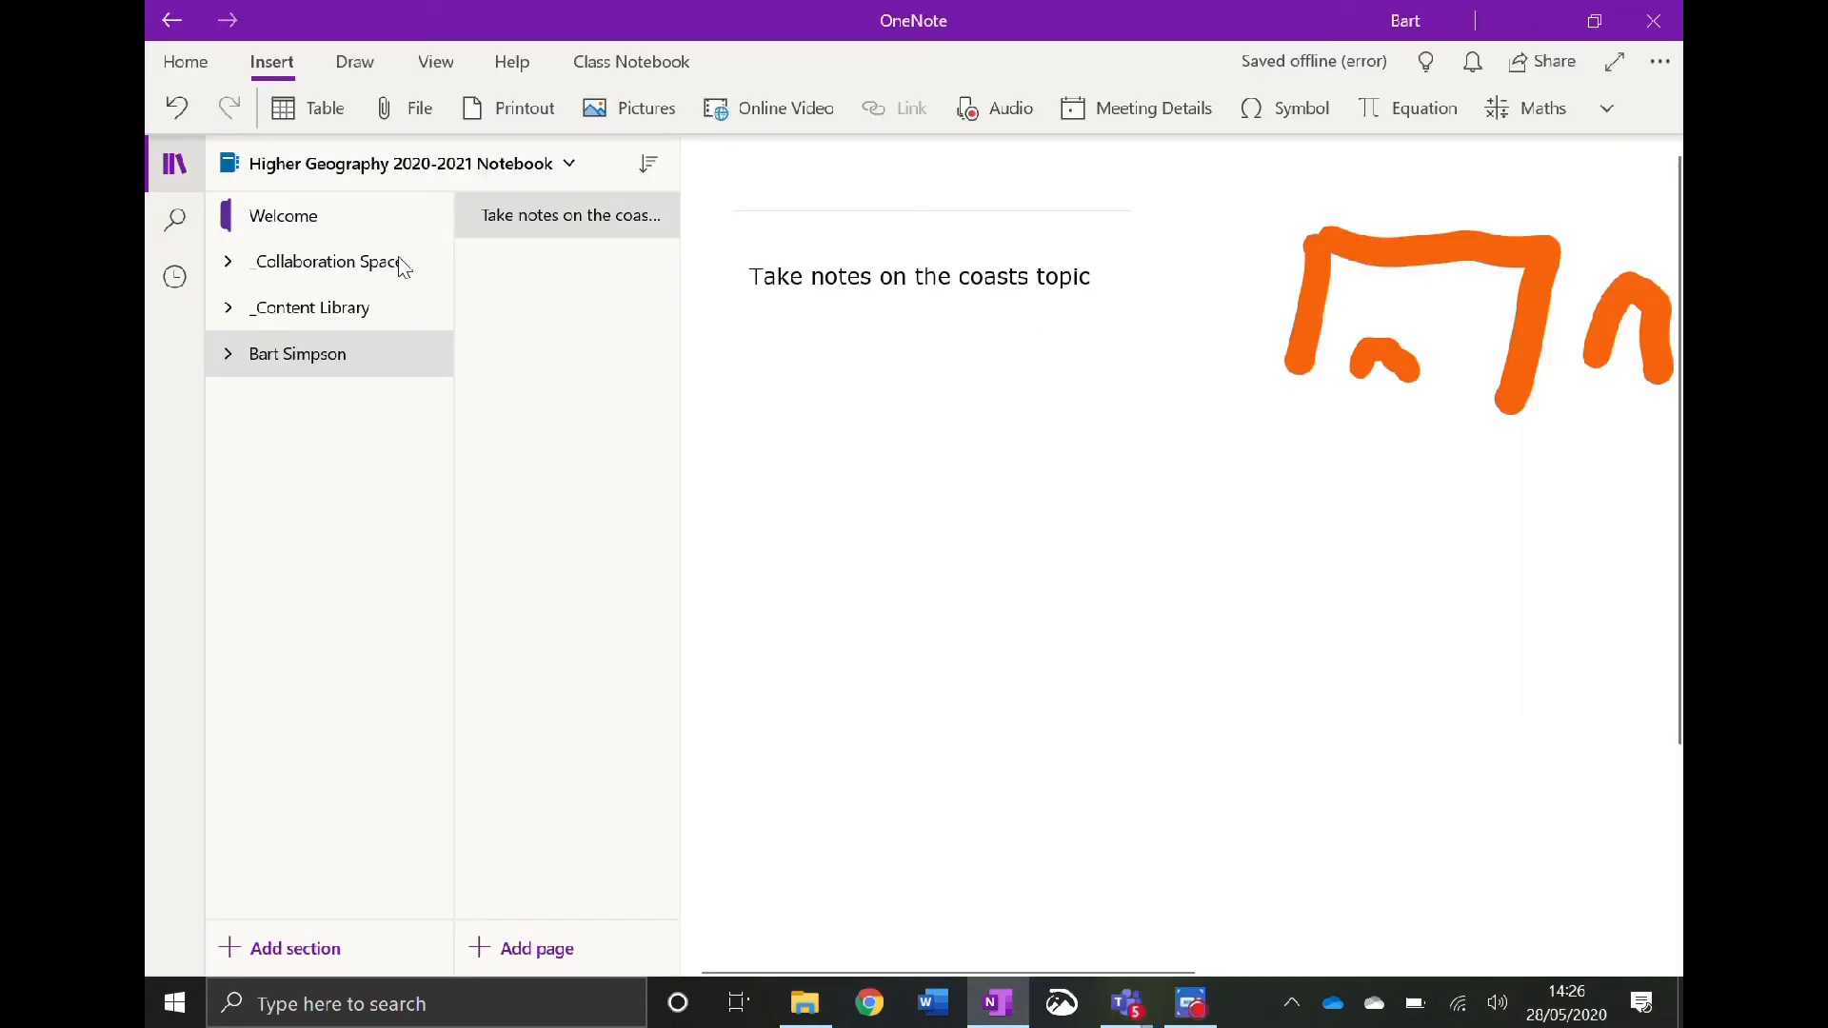
- Expand the student's section group and review the coloured boxes on the Higher Geography Checklist page
scroll(724, 481, "up", 4)
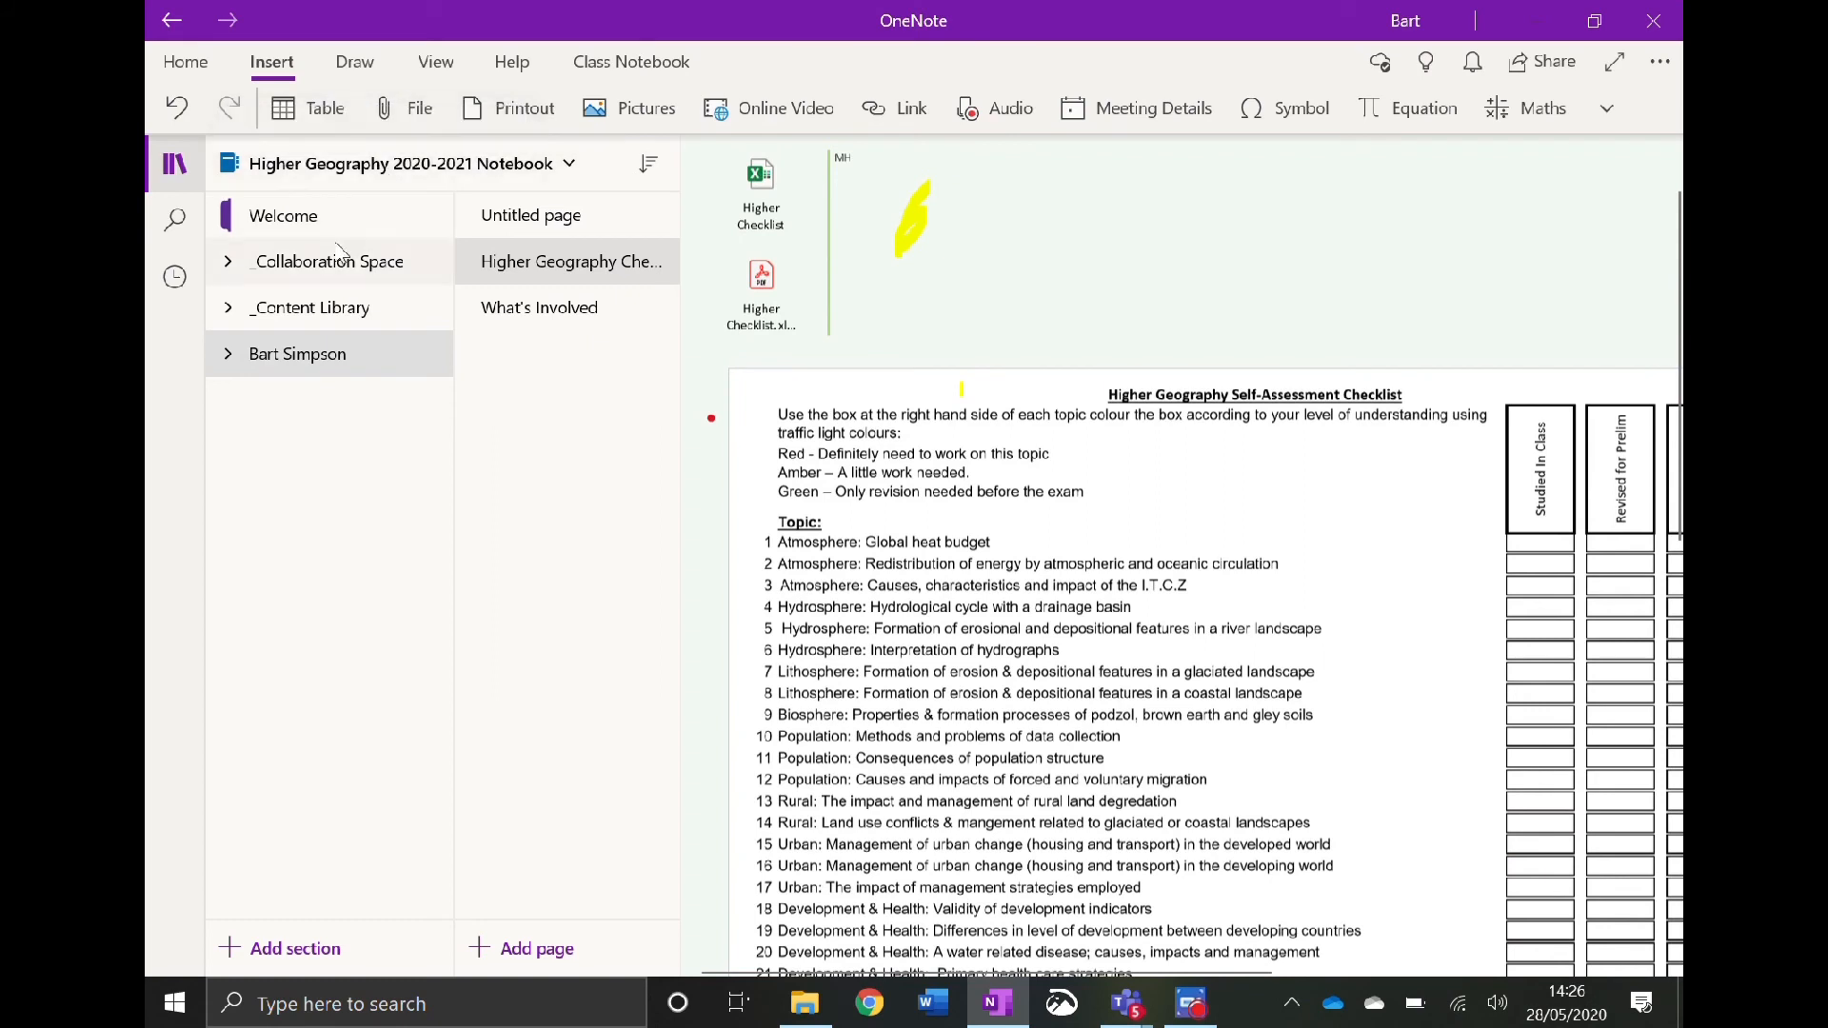
left_click(356, 360)
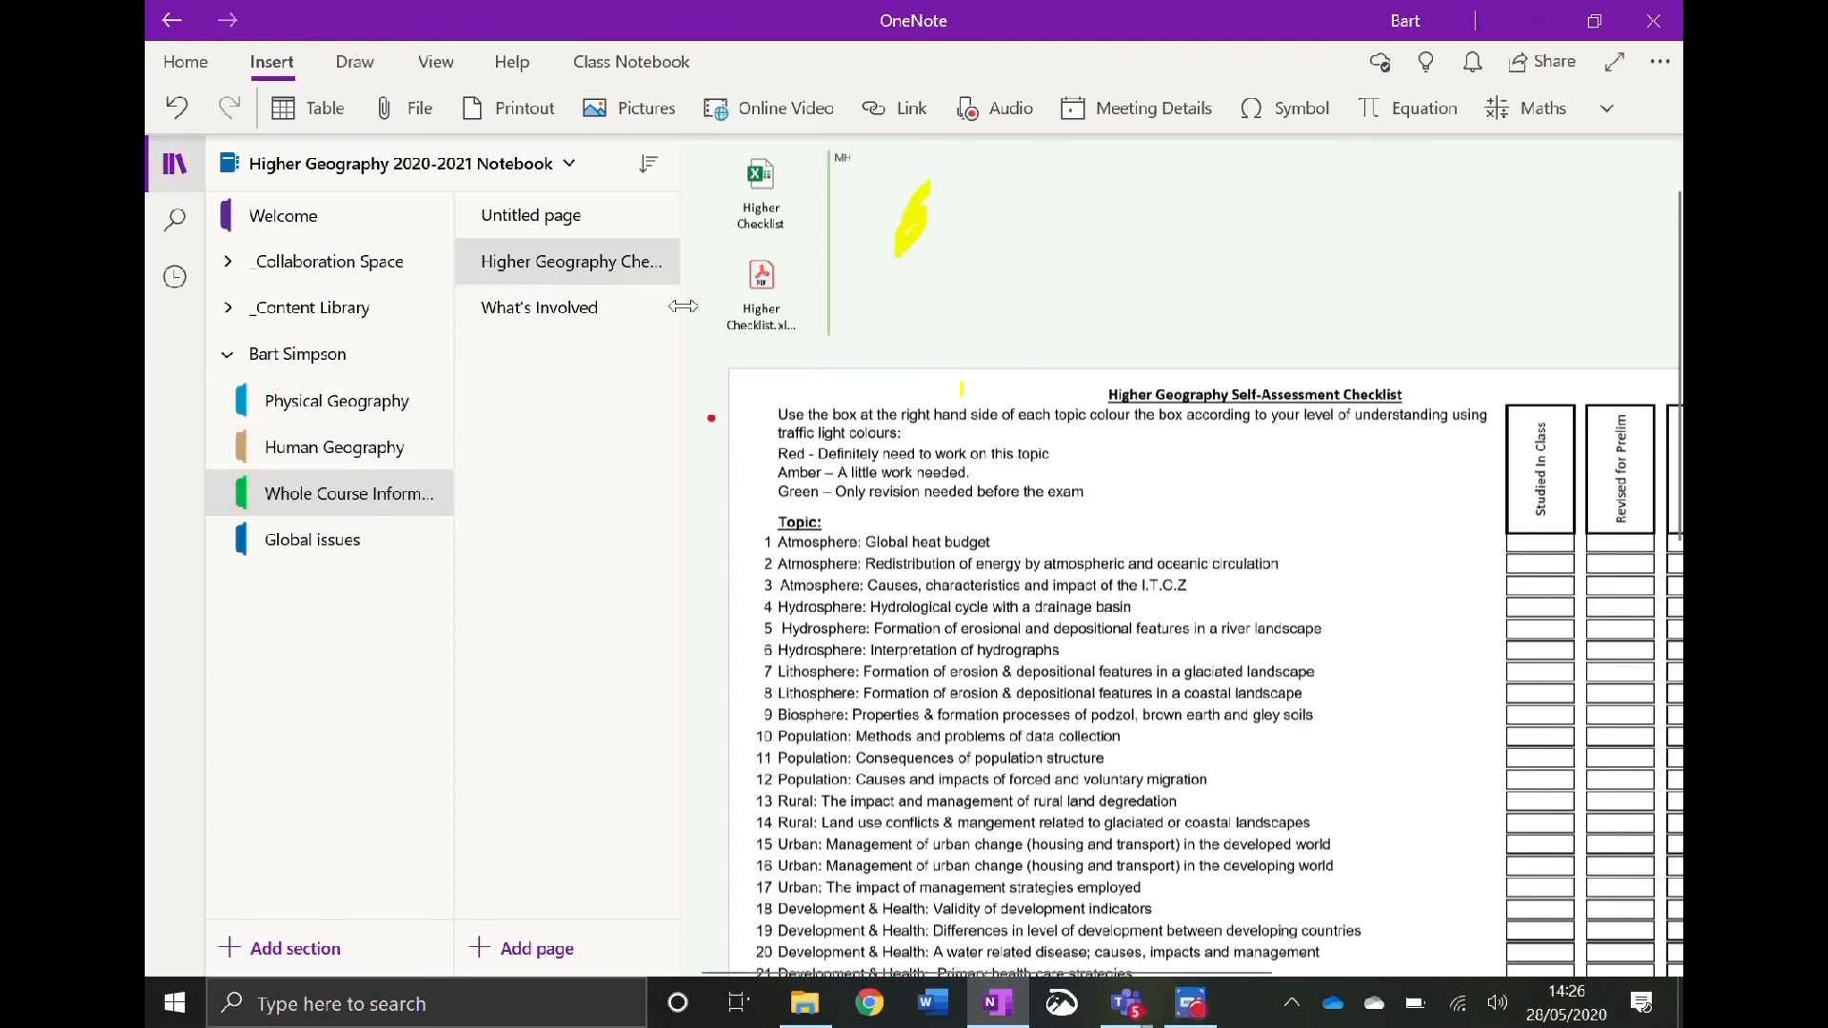
left_click(579, 267)
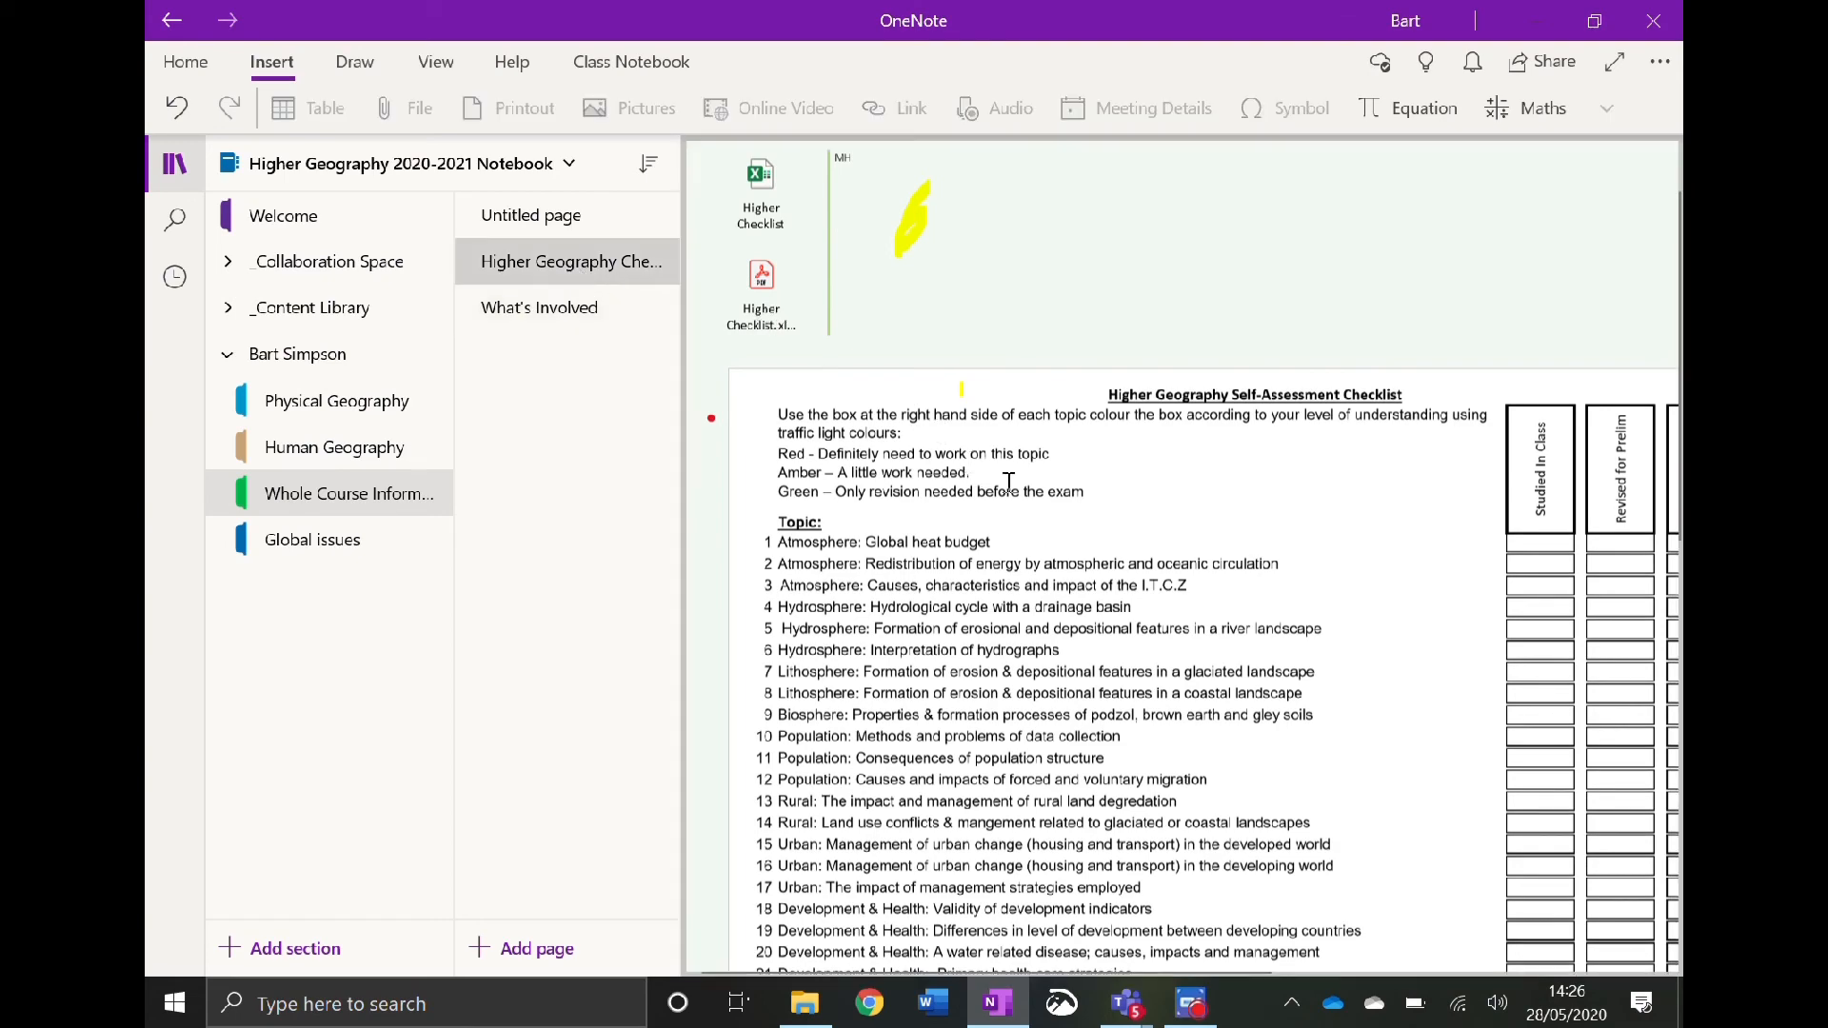
scroll(1009, 481, "down", 4)
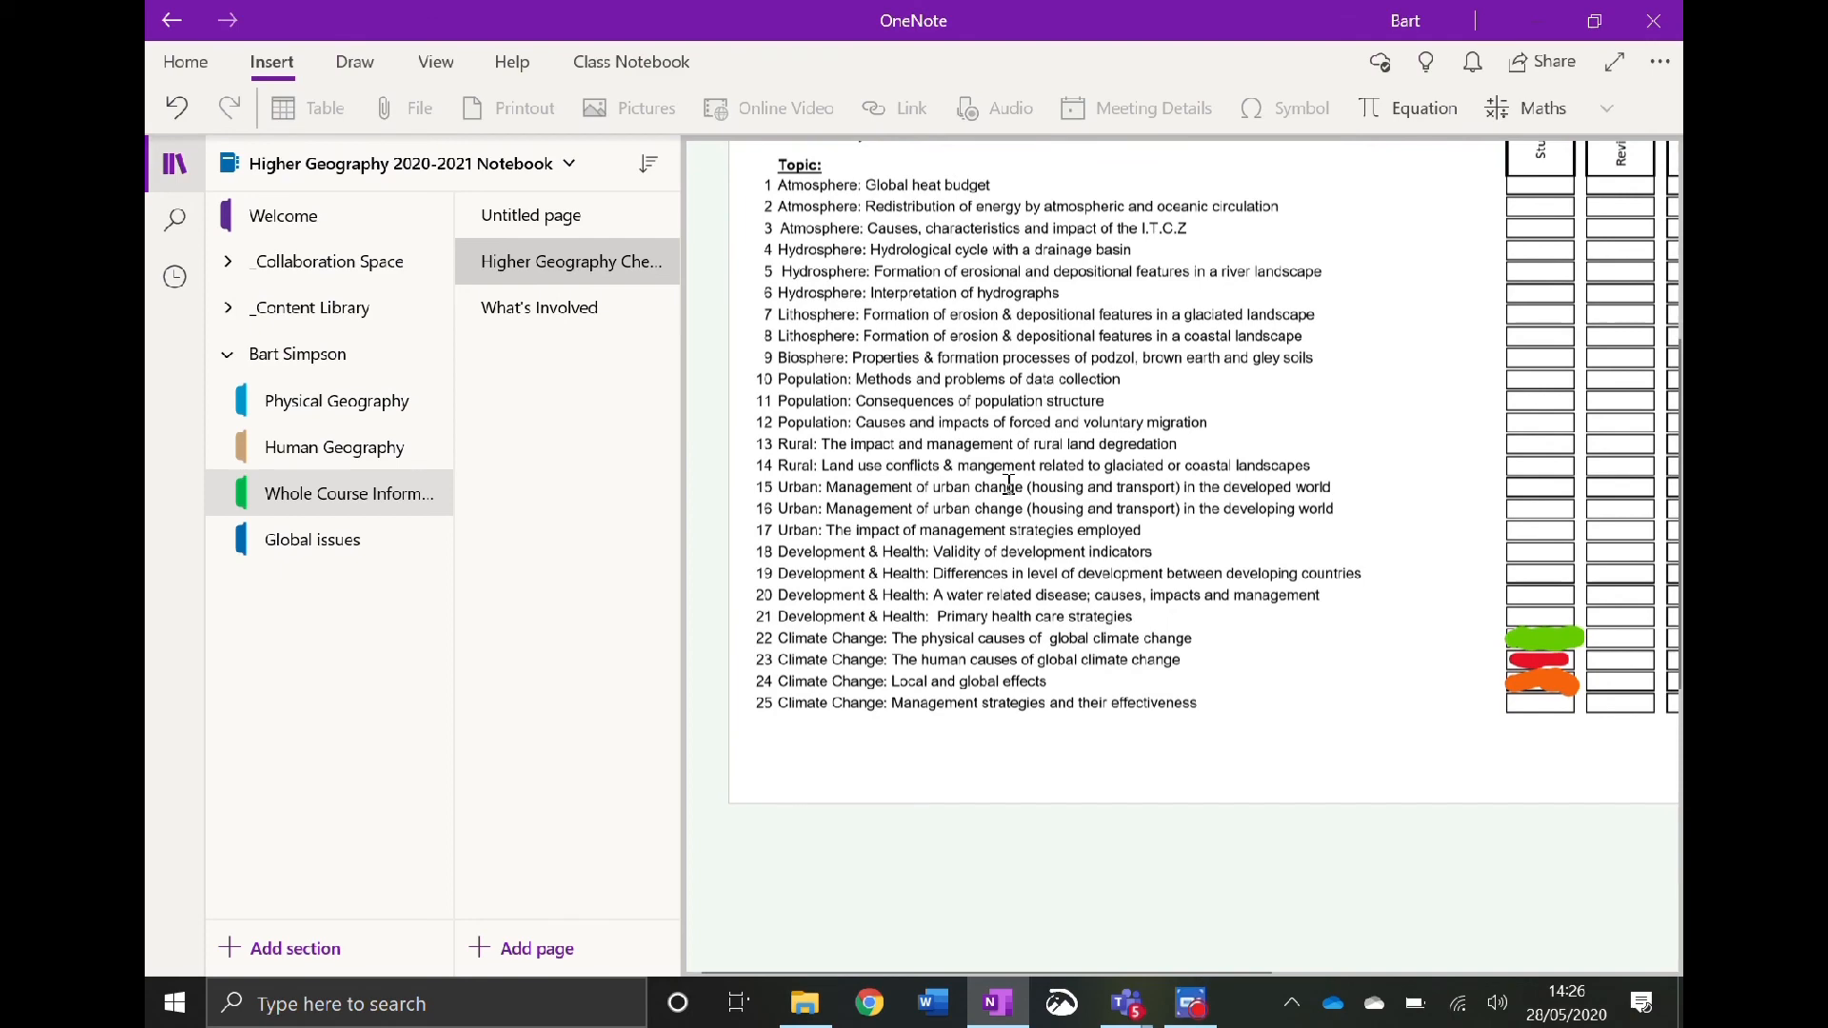
scroll(1035, 511, "up", 3)
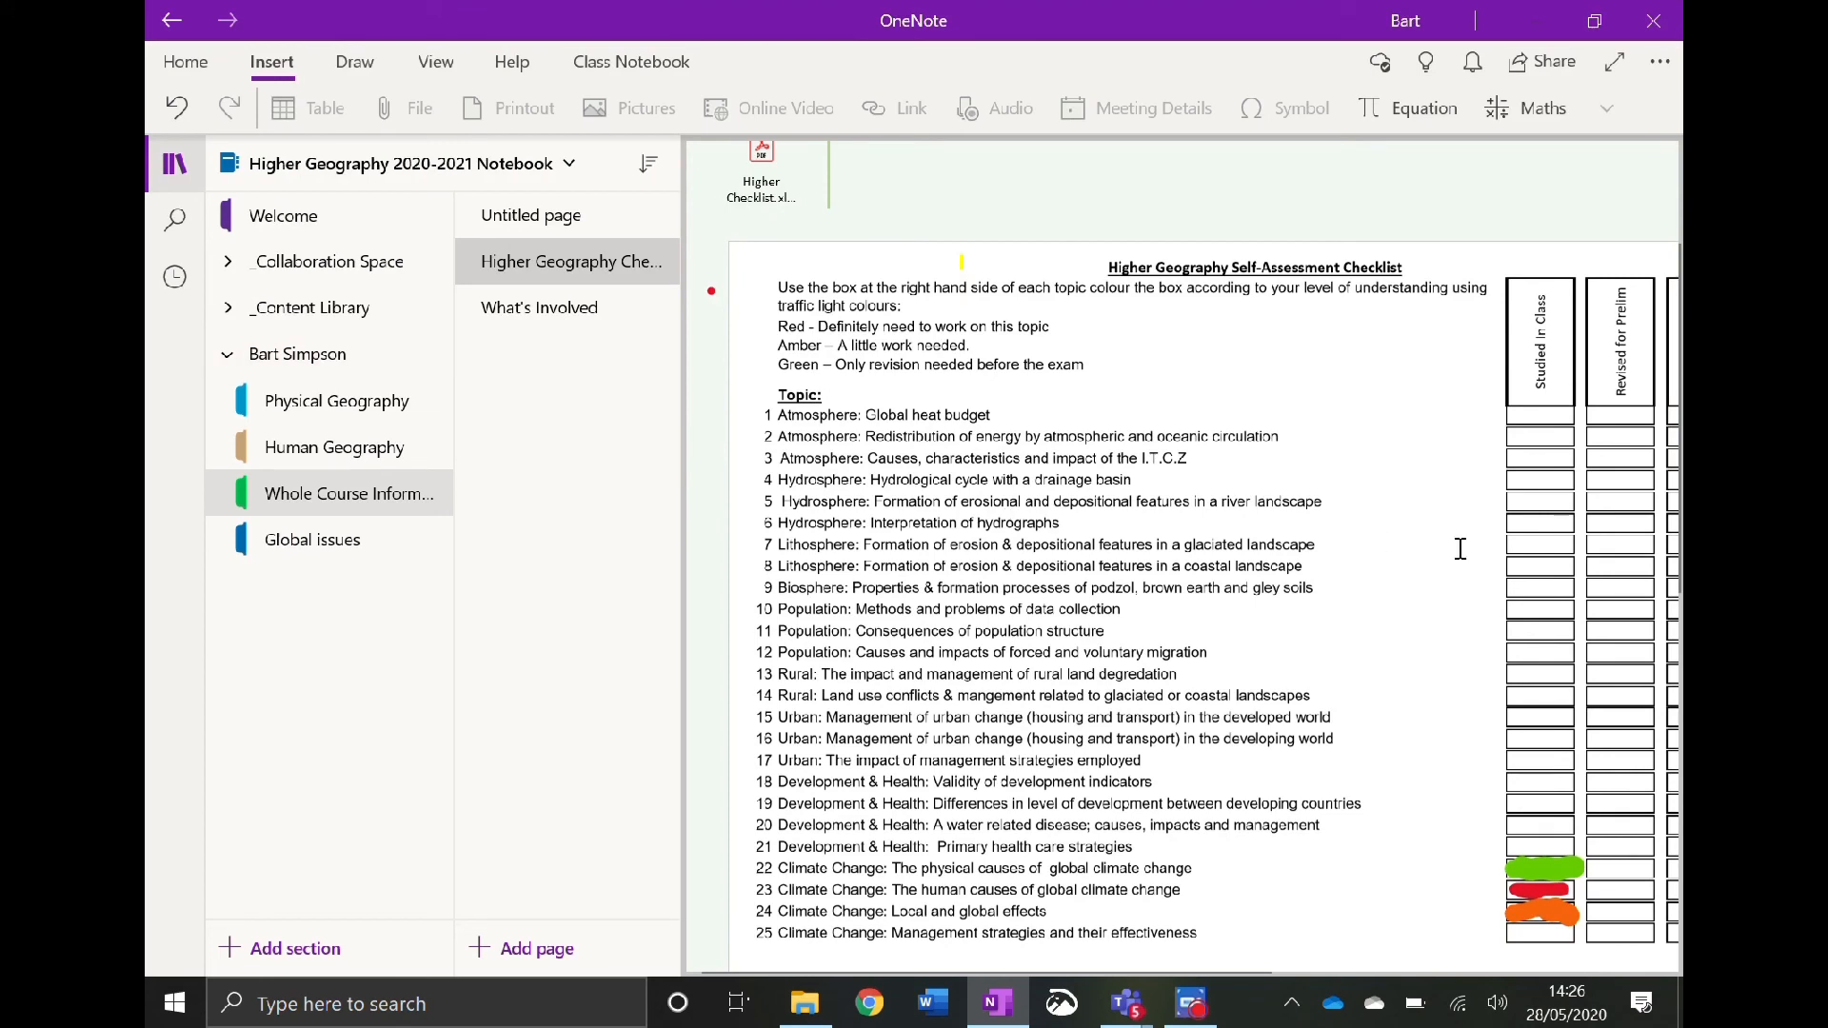
- Open the untitled page above the Higher Geography Checklist and start the Maths tool for it
left_click(567, 229)
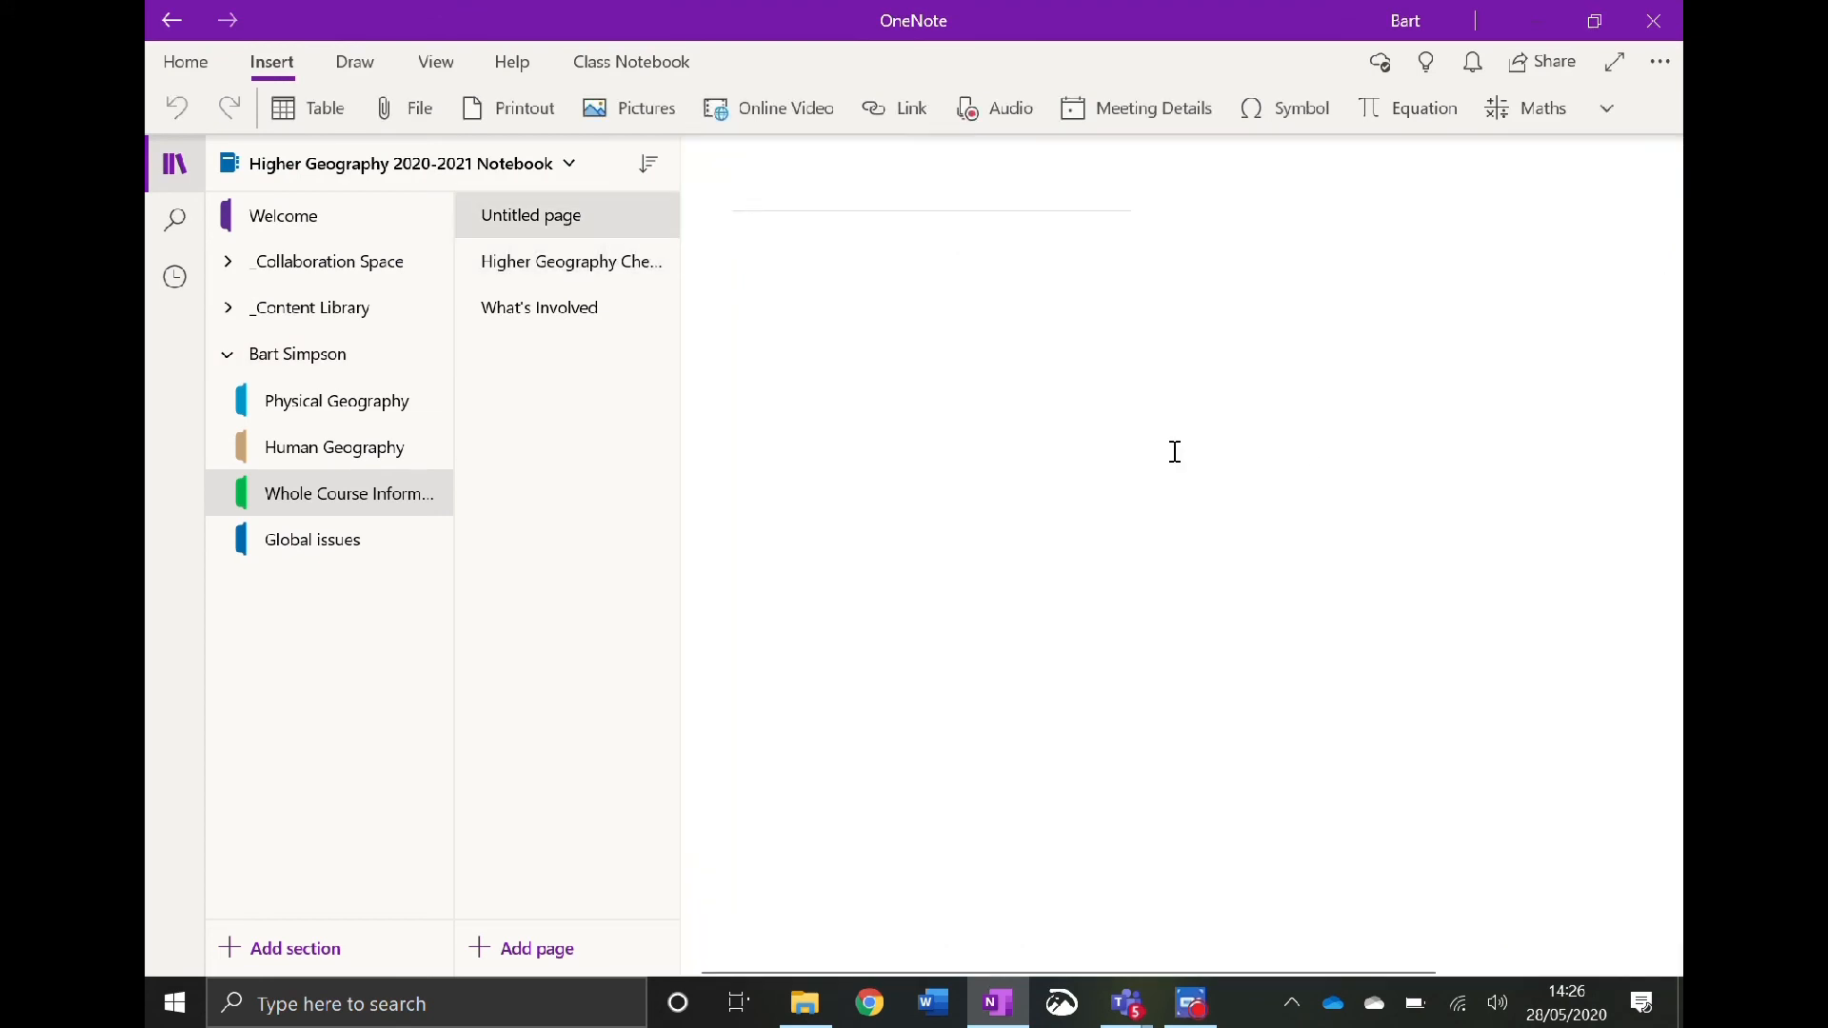
key("Return")
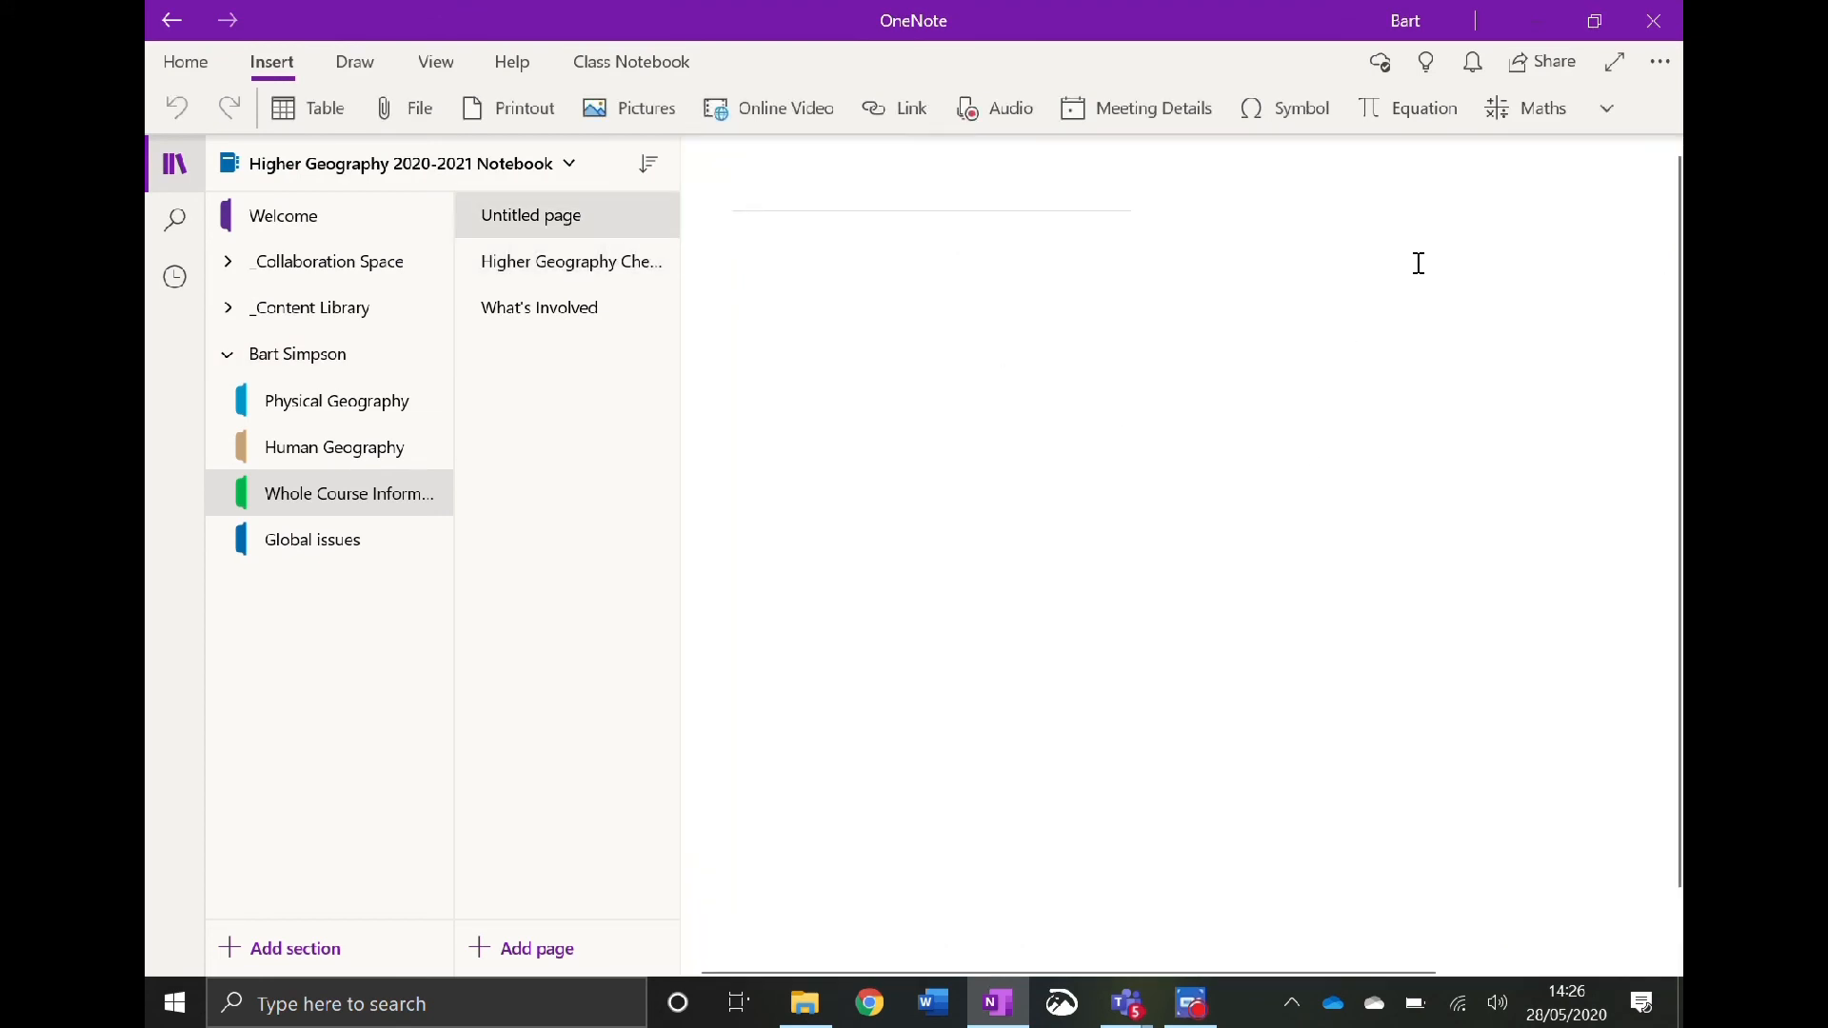
left_click(1507, 125)
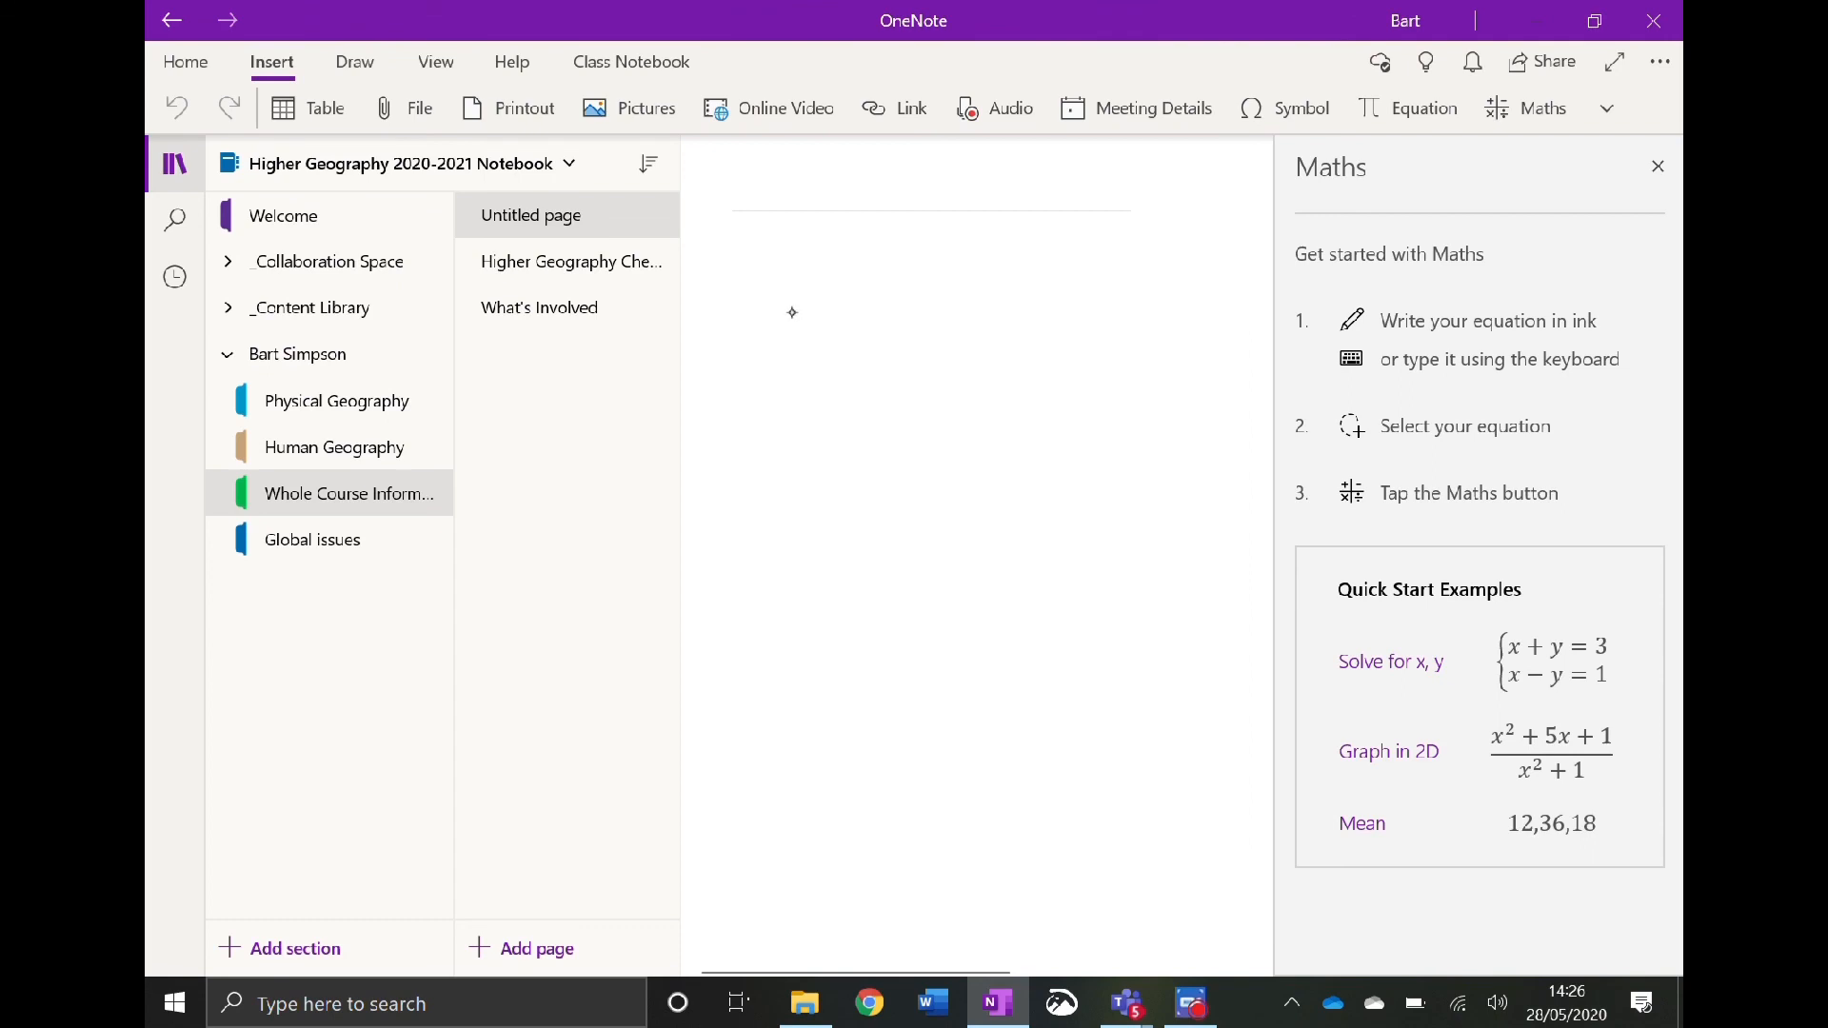
- Write a trial 2 in thick orange ink, then switch the orange pen to a thinner tip and remove the 2
mouse_move(741, 284)
left_mouse_down()
mouse_move(800, 300)
mouse_move(819, 390)
left_mouse_up()
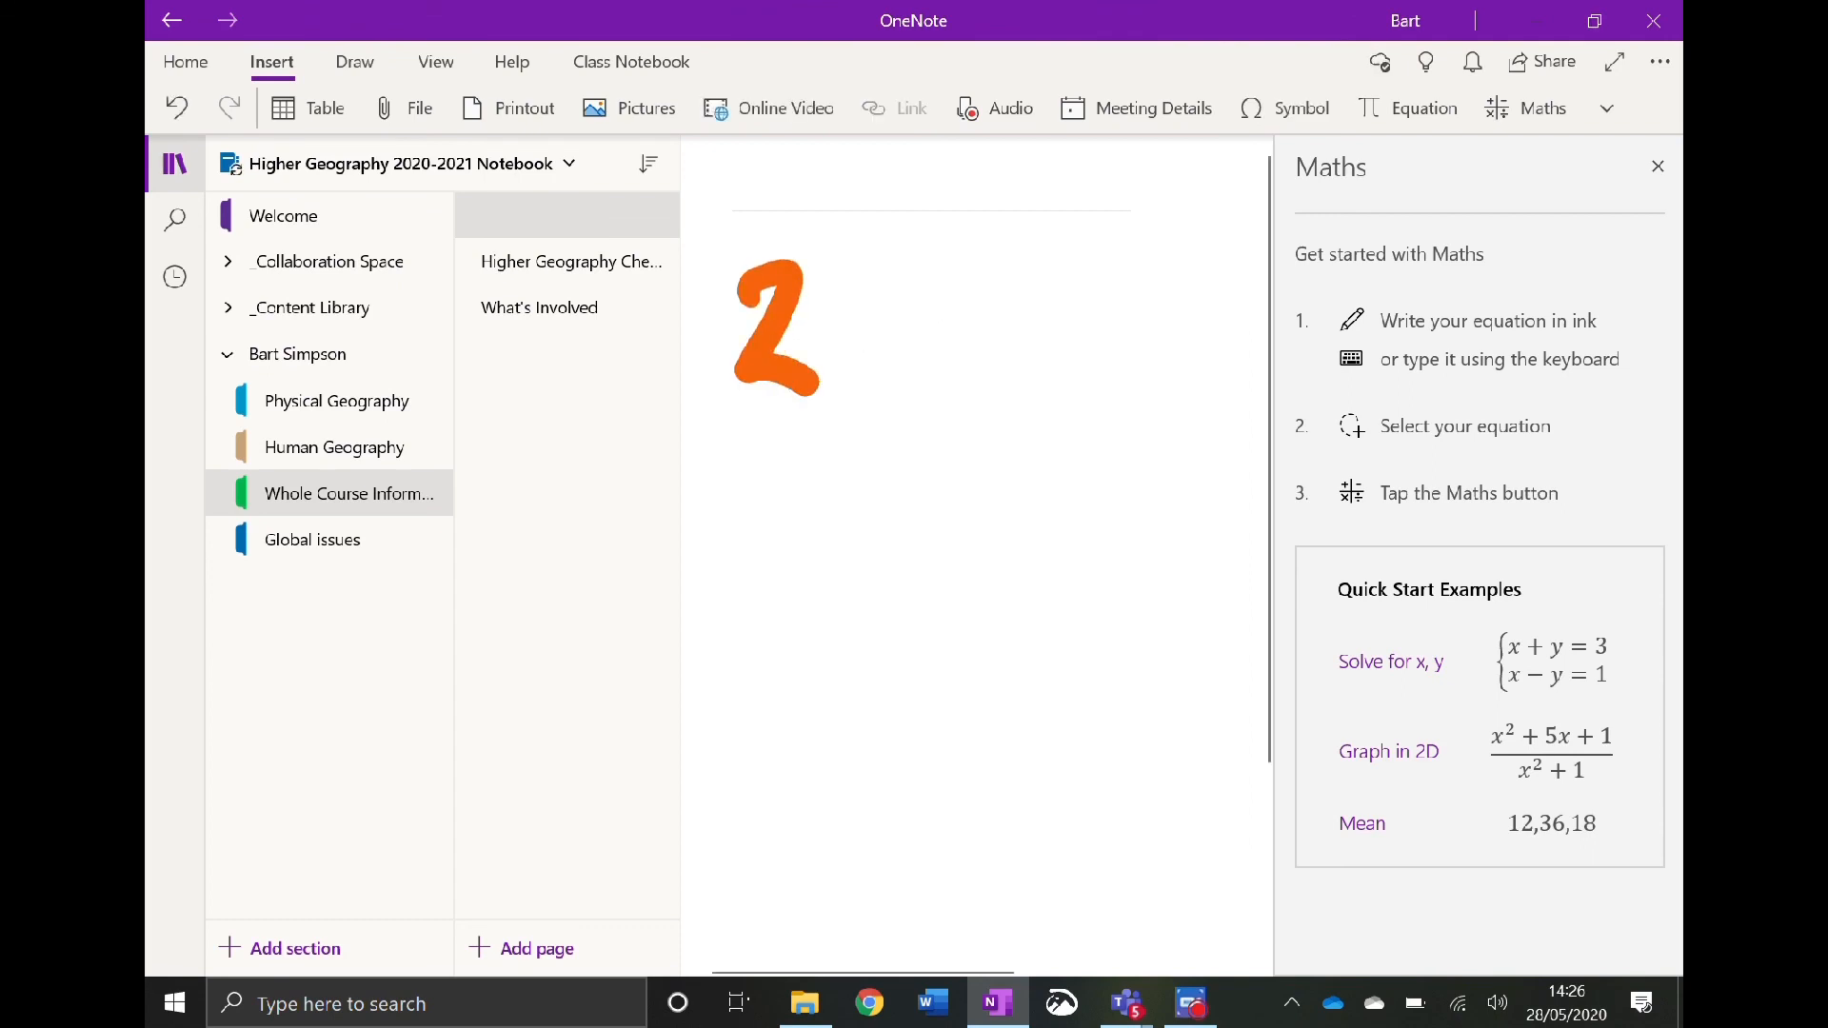
left_click(355, 63)
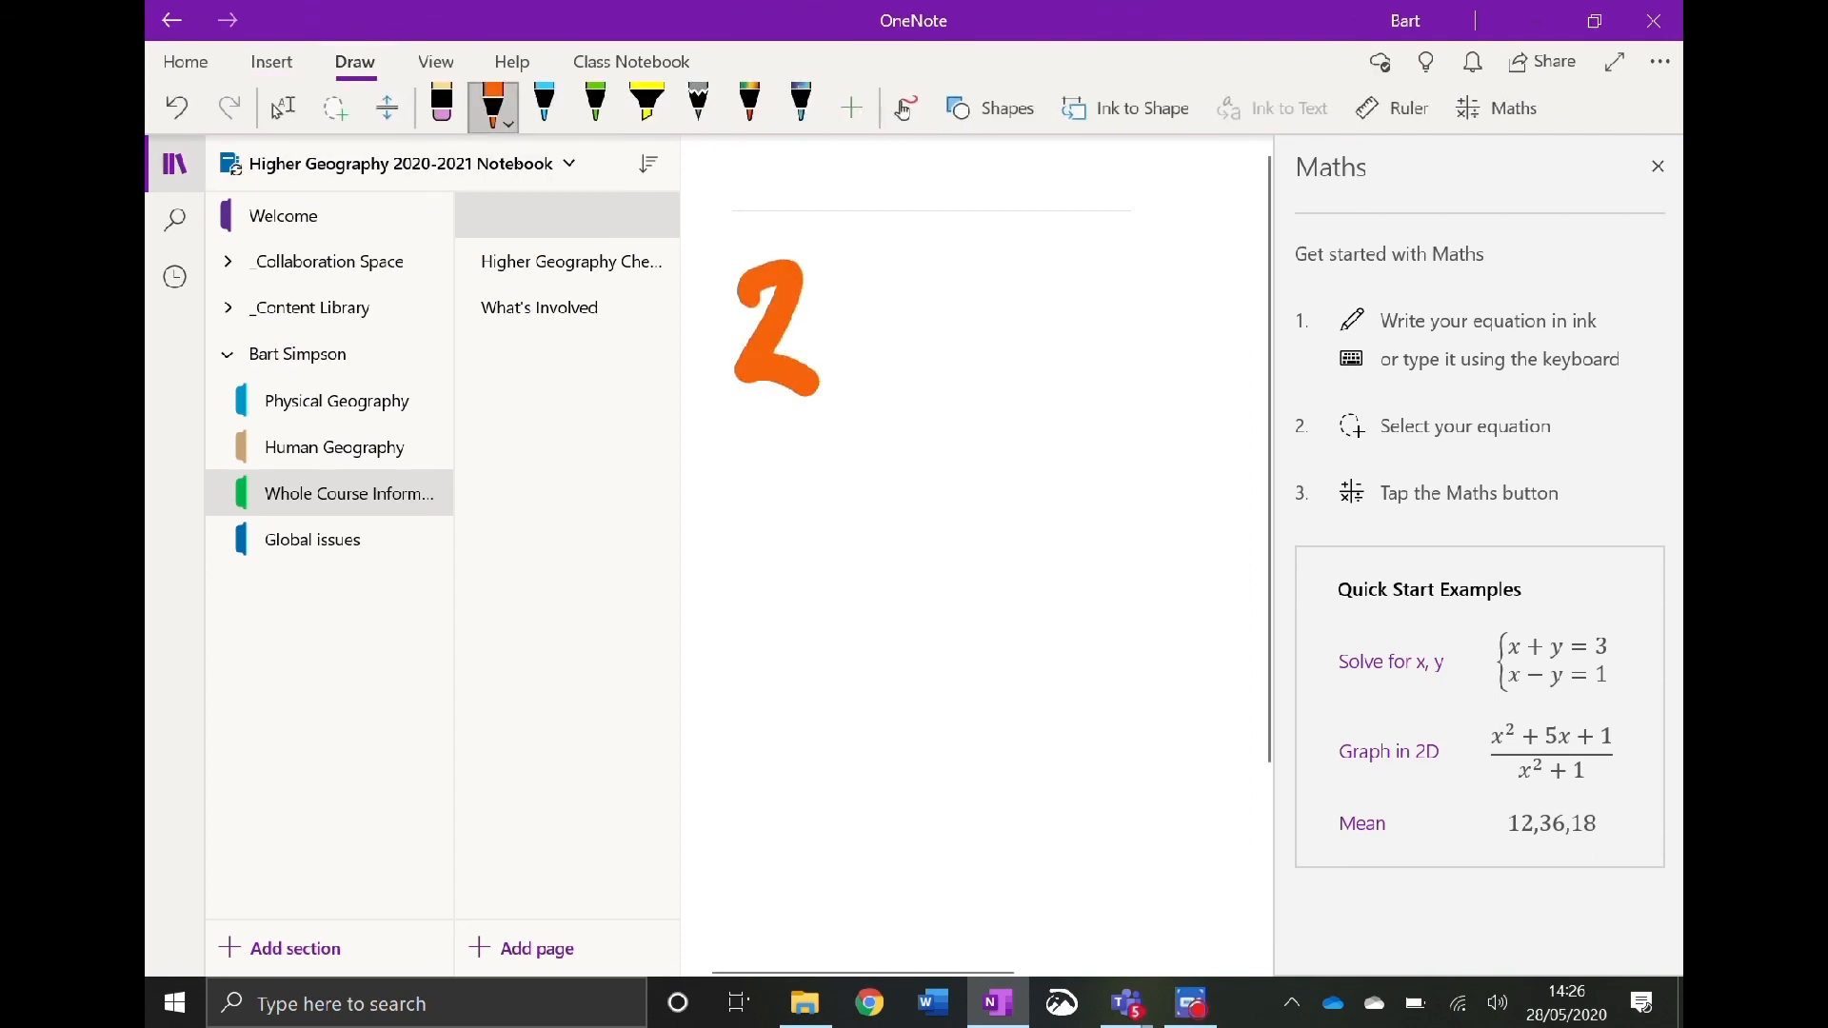
left_click(493, 107)
left_click(534, 220)
left_click(493, 107)
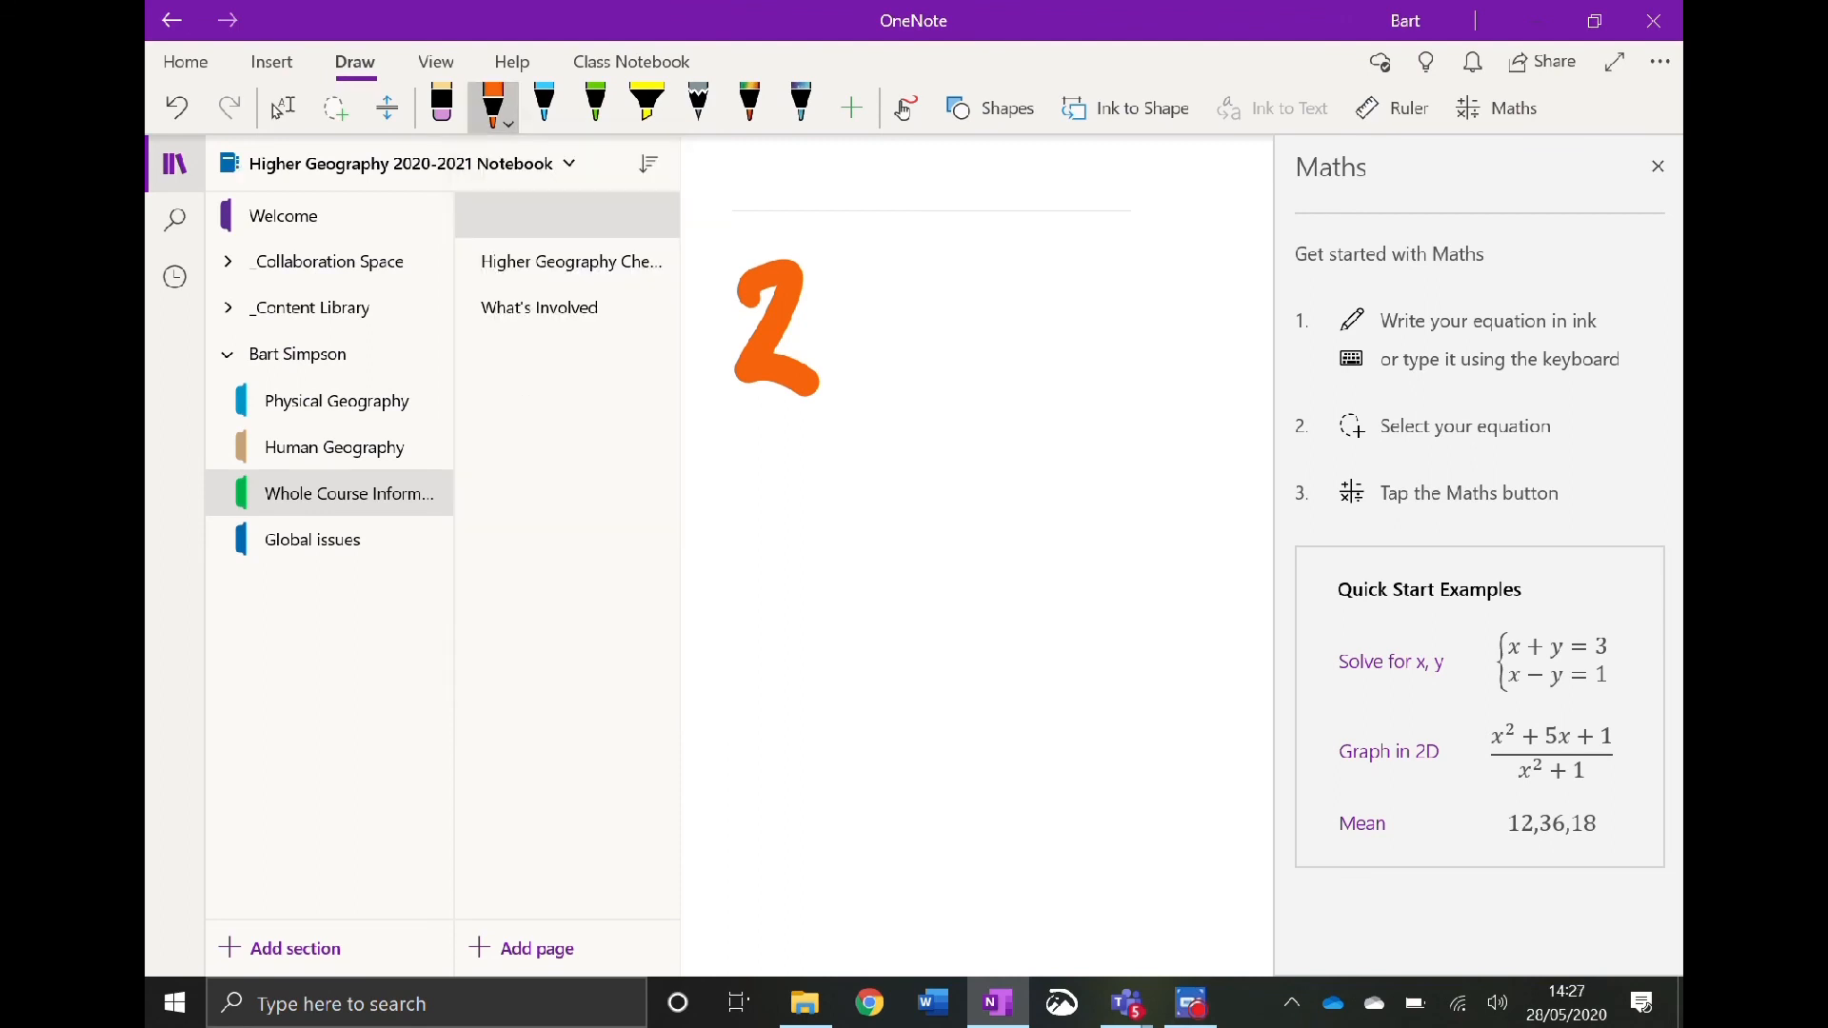
left_click(776, 375)
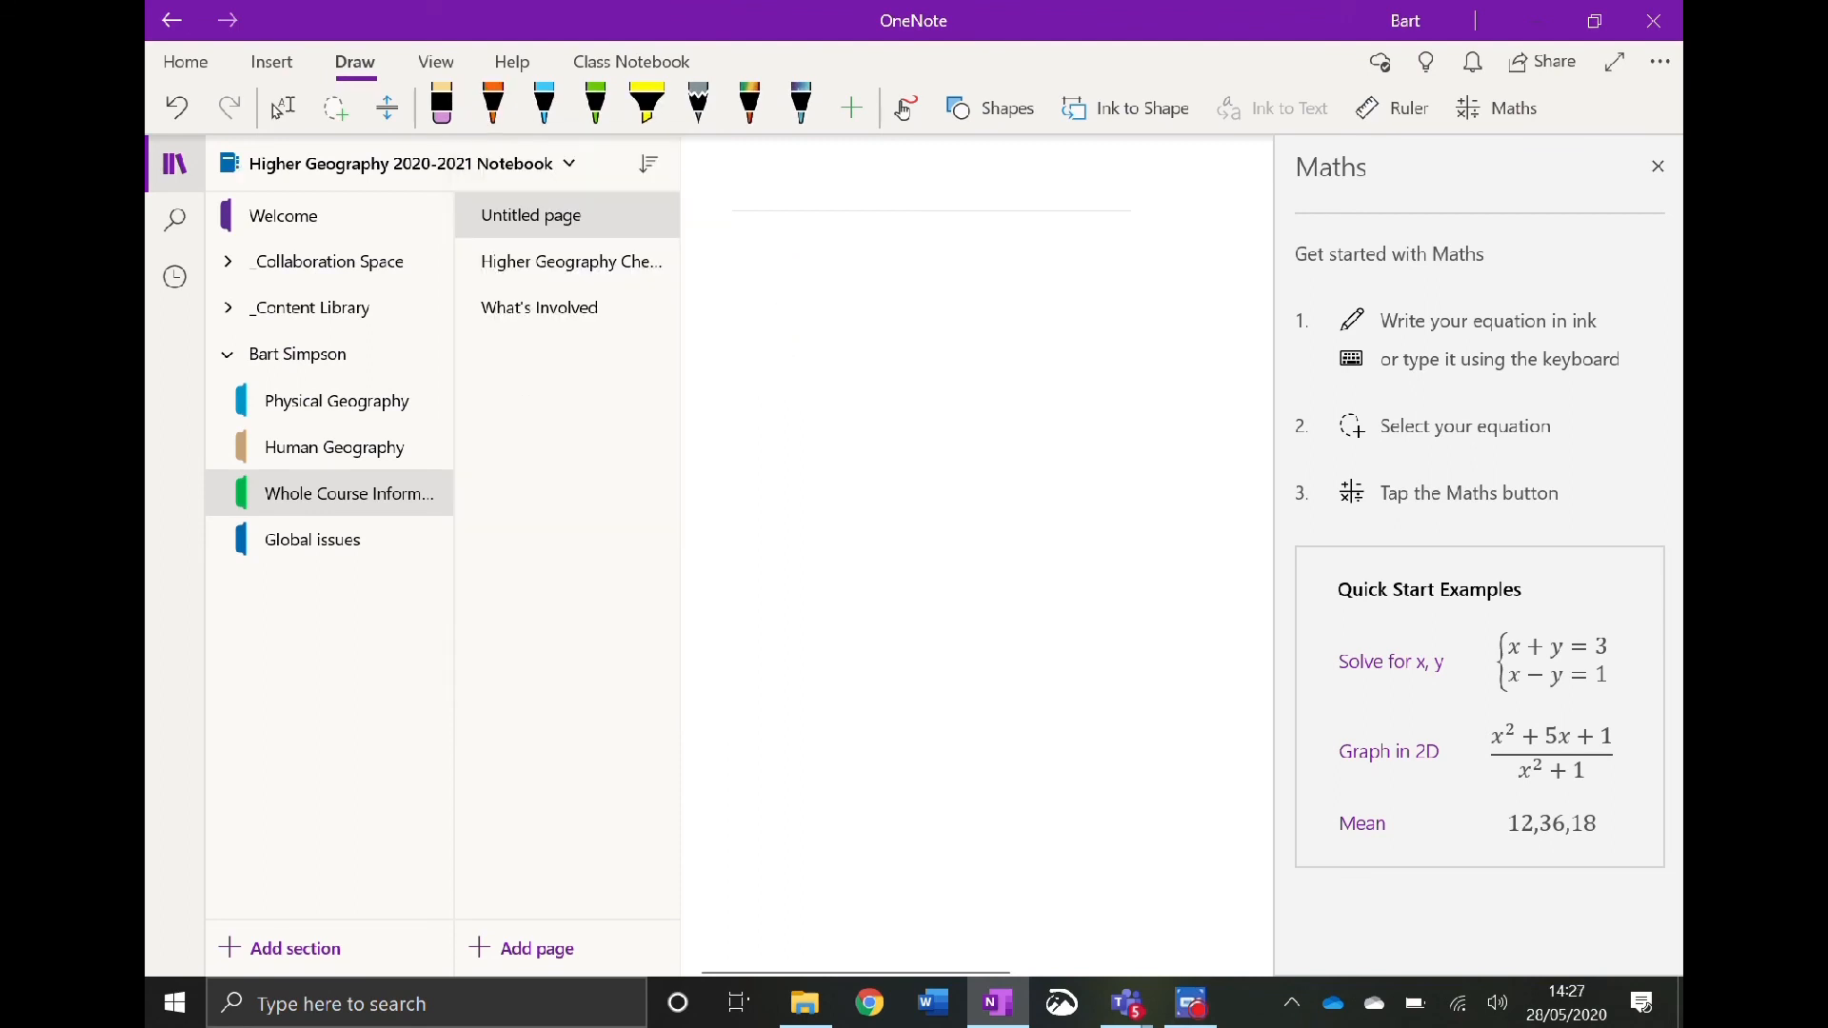
- Handwrite the equation "2 x 10 =" in thin orange ink near the top of the untitled page
left_click(493, 107)
left_click_drag(742, 303, 784, 378)
mouse_move(865, 308)
left_mouse_down()
mouse_move(878, 360)
mouse_move(894, 319)
left_mouse_up()
mouse_move(936, 284)
left_mouse_down()
mouse_move(926, 353)
mouse_move(988, 302)
mouse_move(1070, 332)
left_mouse_up()
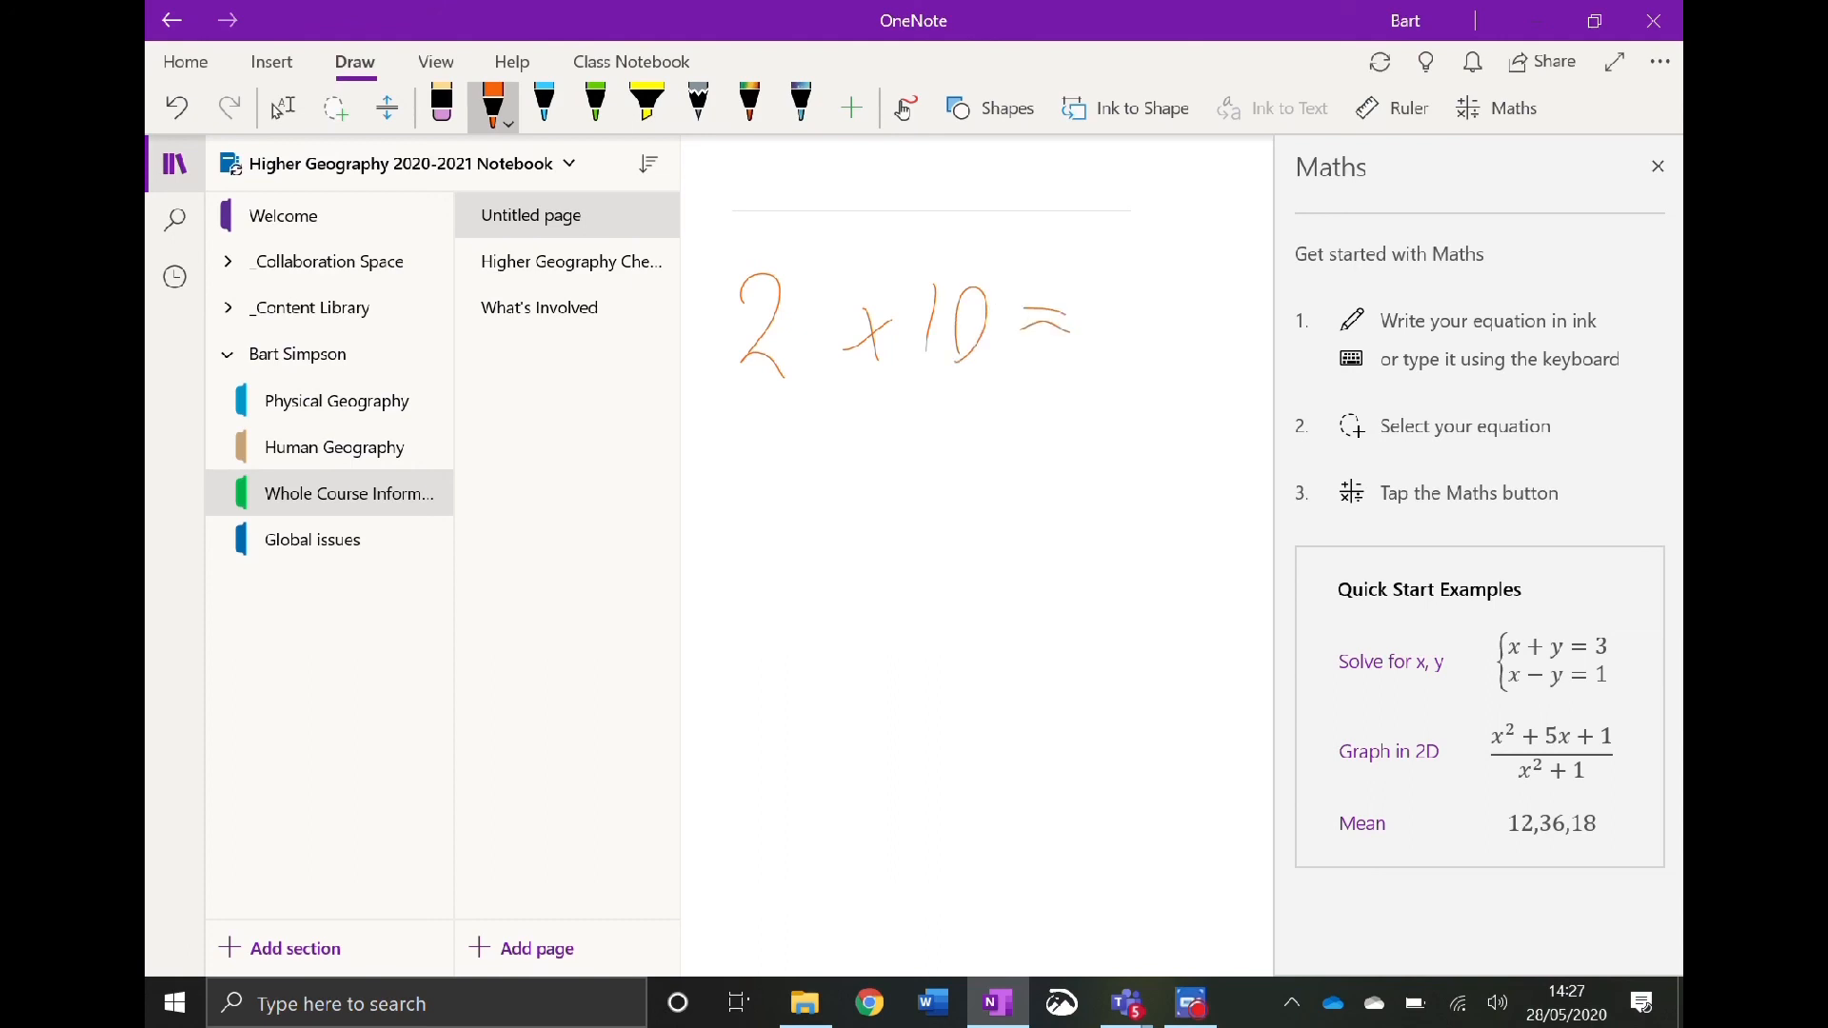
- Lasso the handwritten equation so Maths recognises it, and choose Evaluate as the action
left_click(336, 108)
mouse_move(906, 482)
left_mouse_down()
mouse_move(1077, 409)
mouse_move(853, 196)
mouse_move(775, 441)
mouse_move(805, 449)
left_mouse_up()
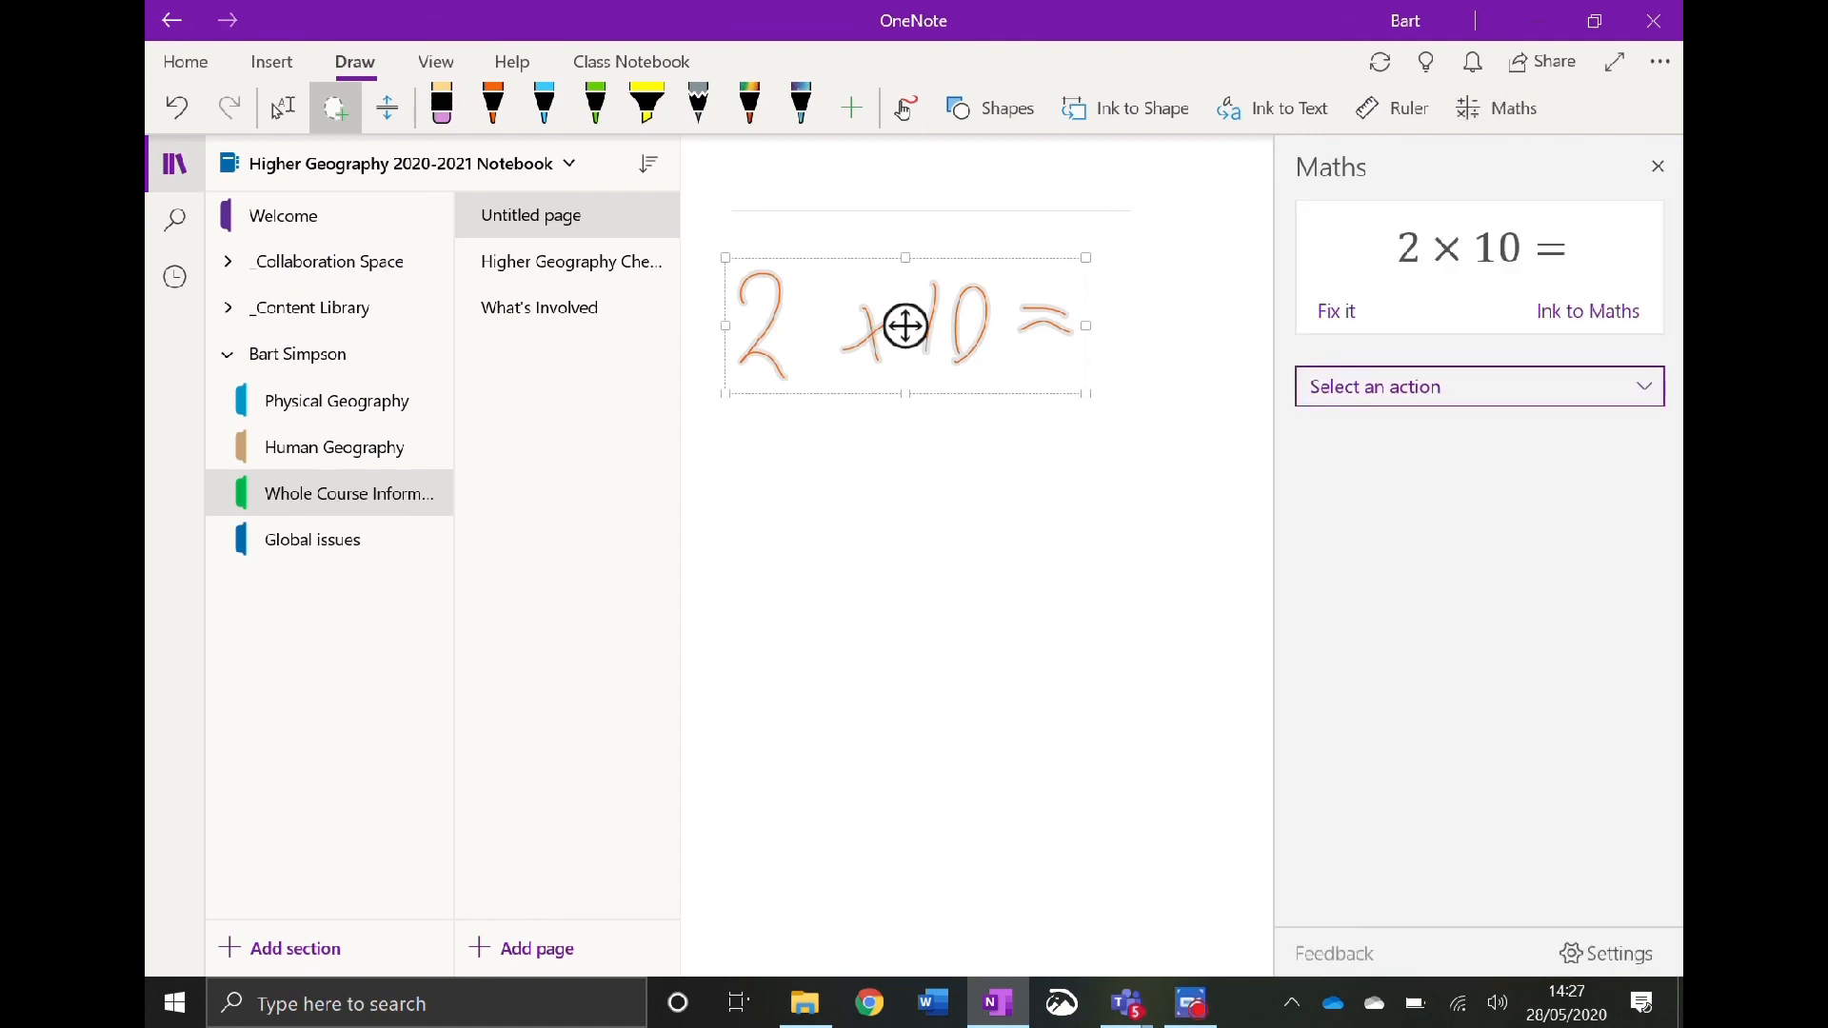
left_click(1550, 388)
left_click(1362, 294)
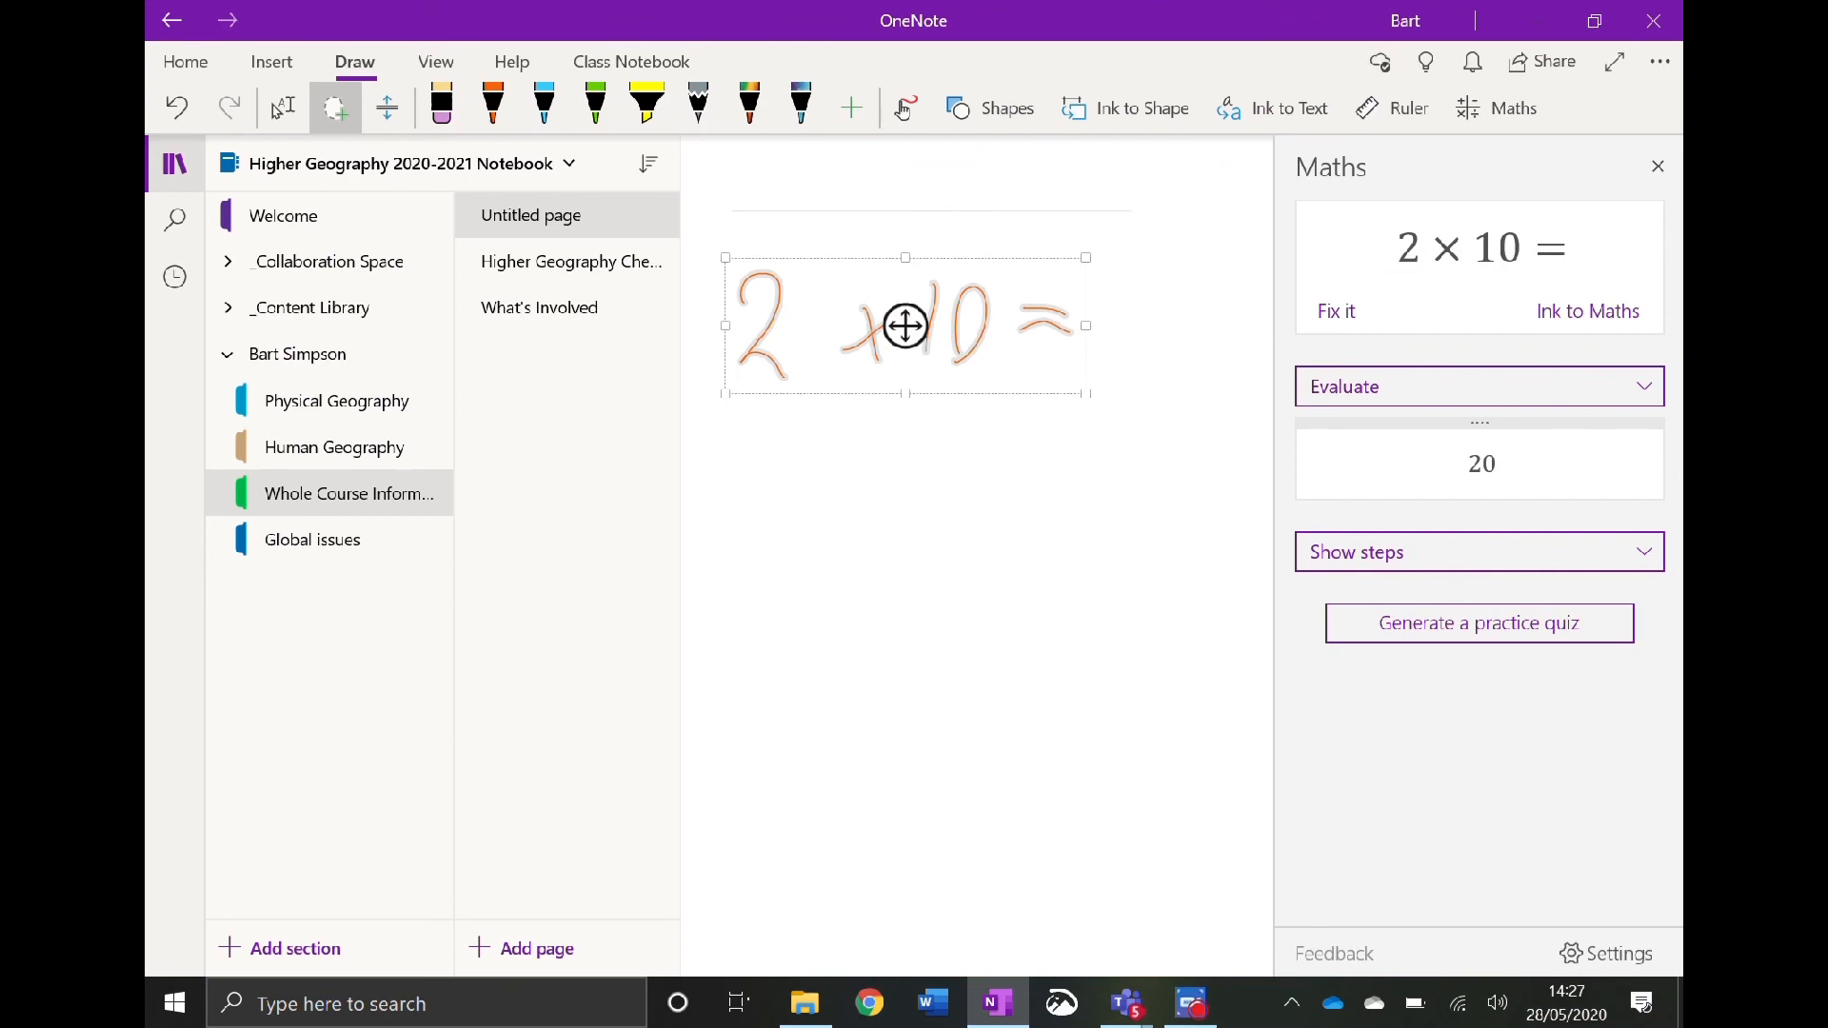
- Show the Solution Steps for the evaluated equation and return to text selection mode
left_click(1480, 552)
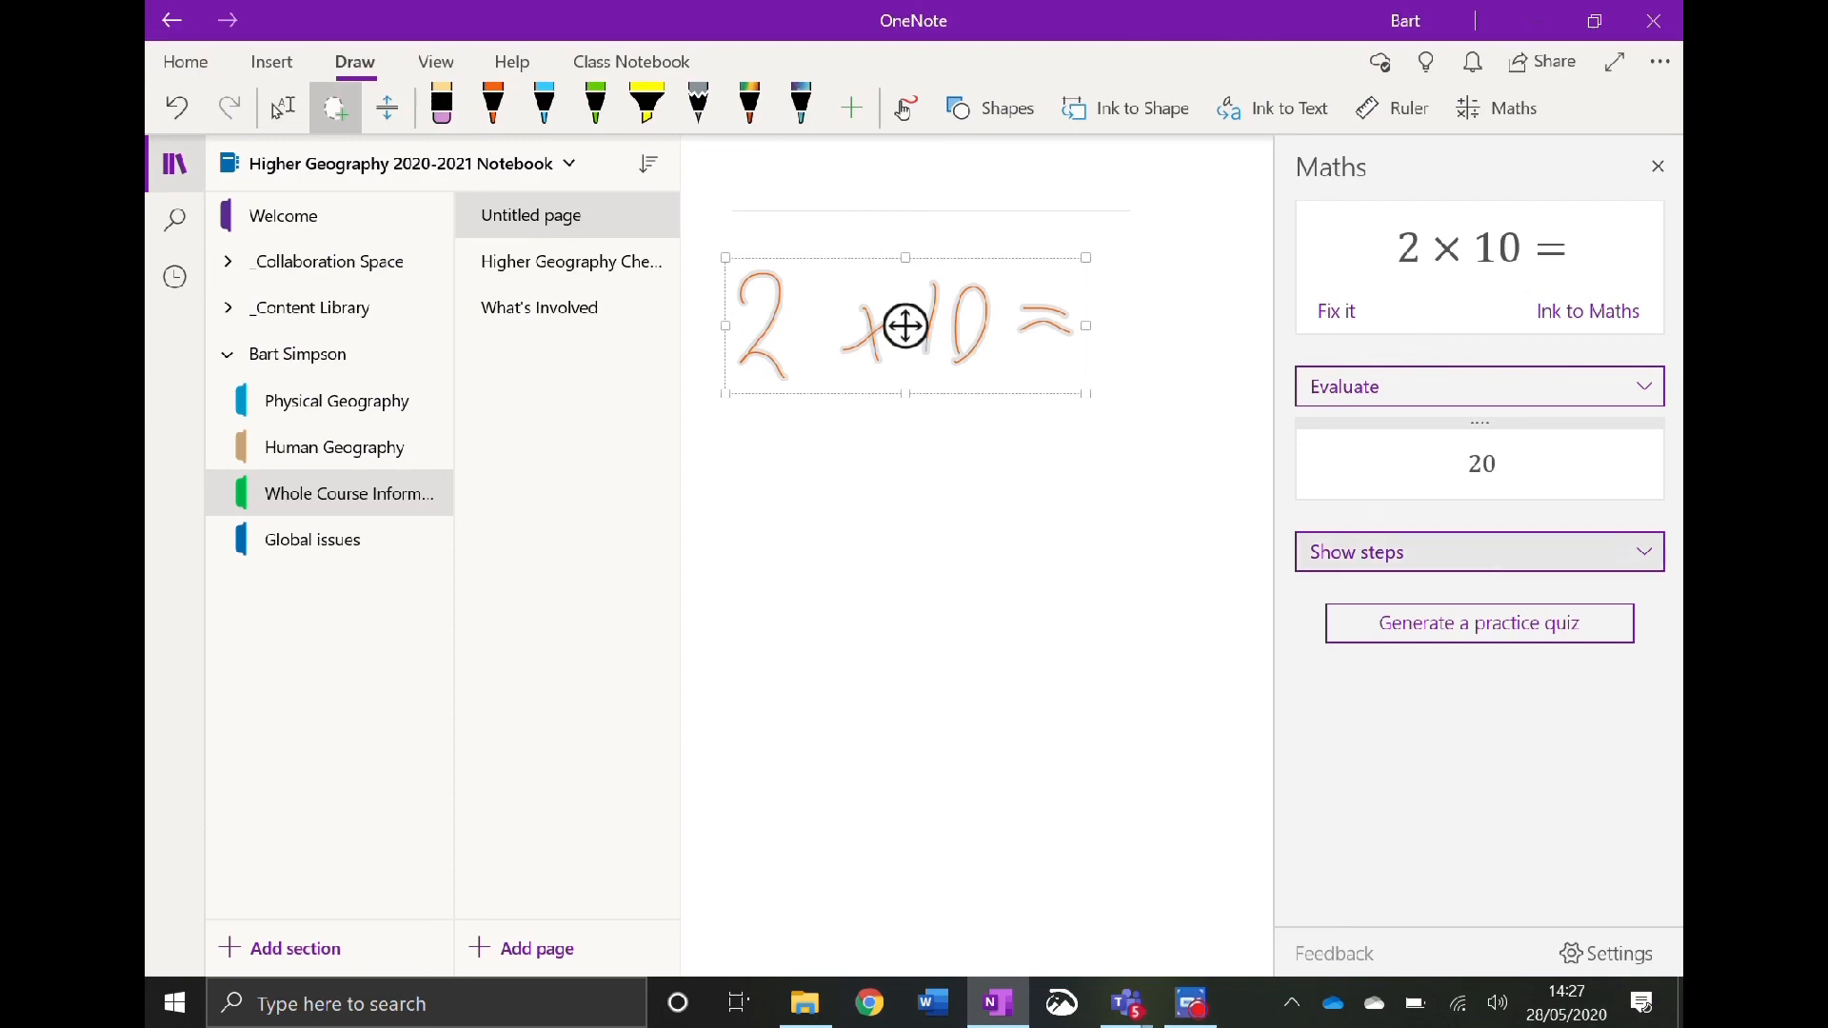
left_click(1365, 553)
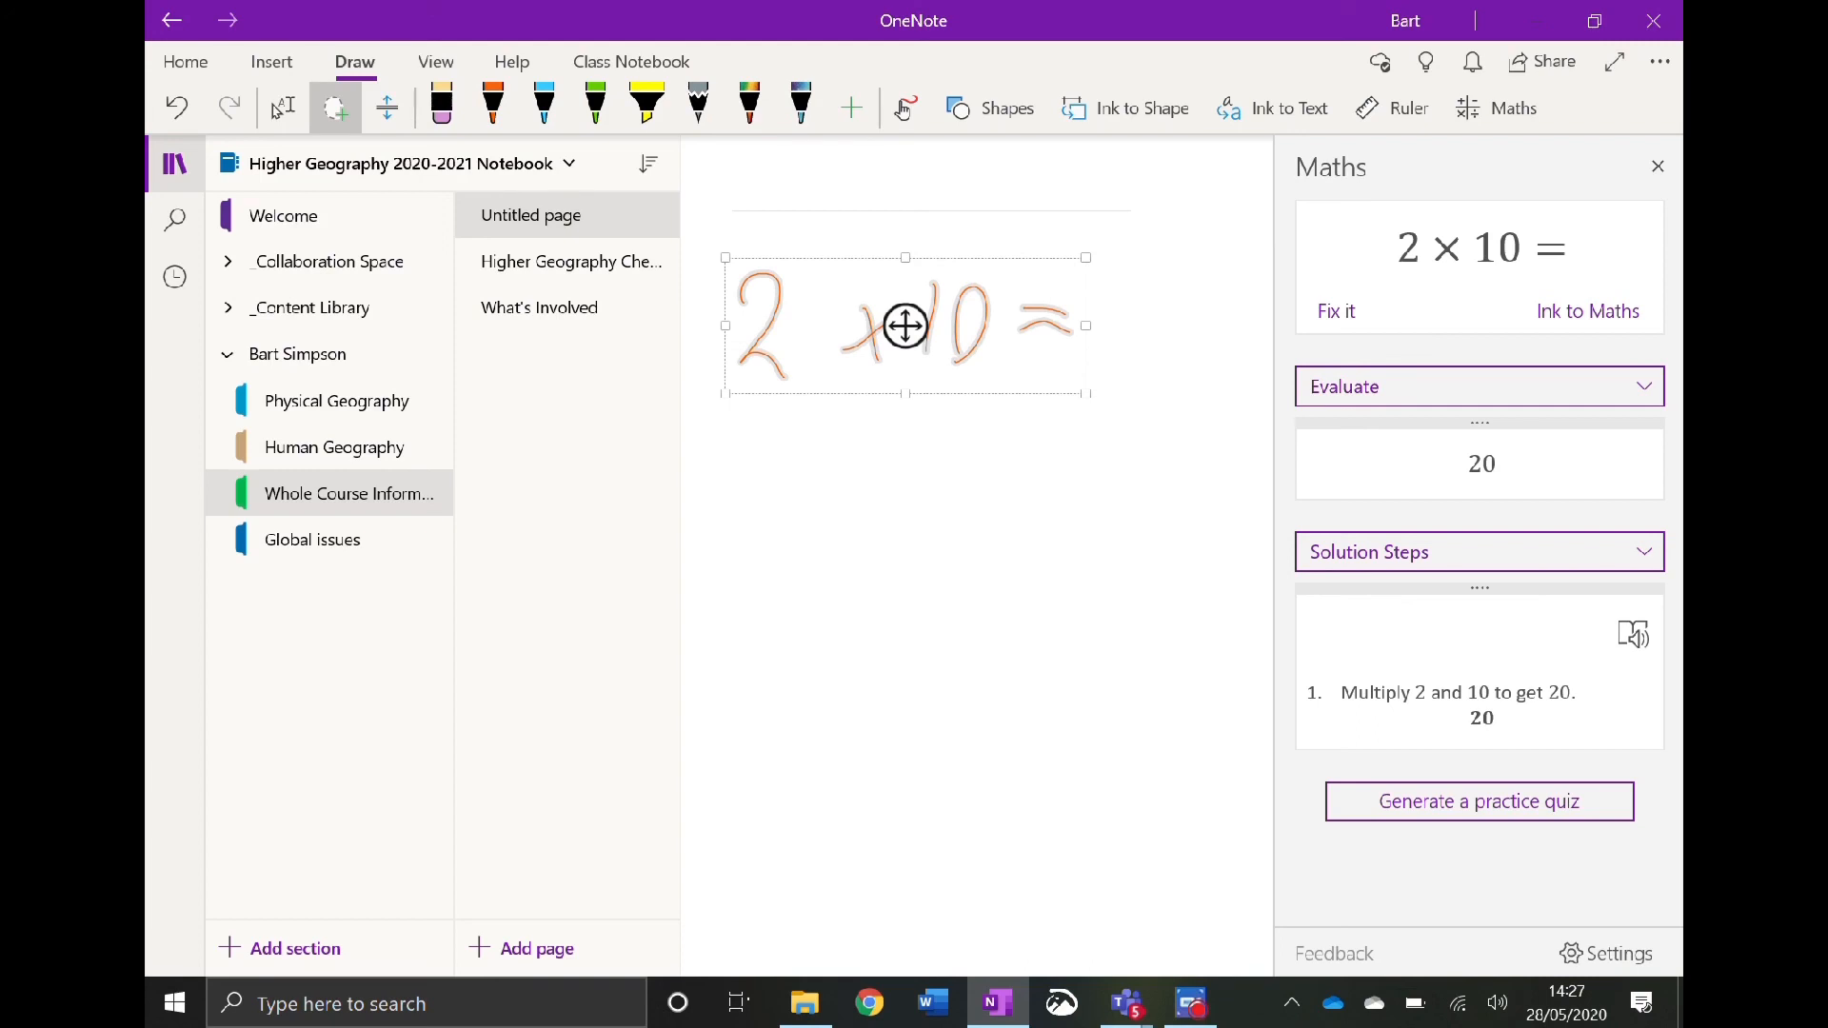
left_click(282, 108)
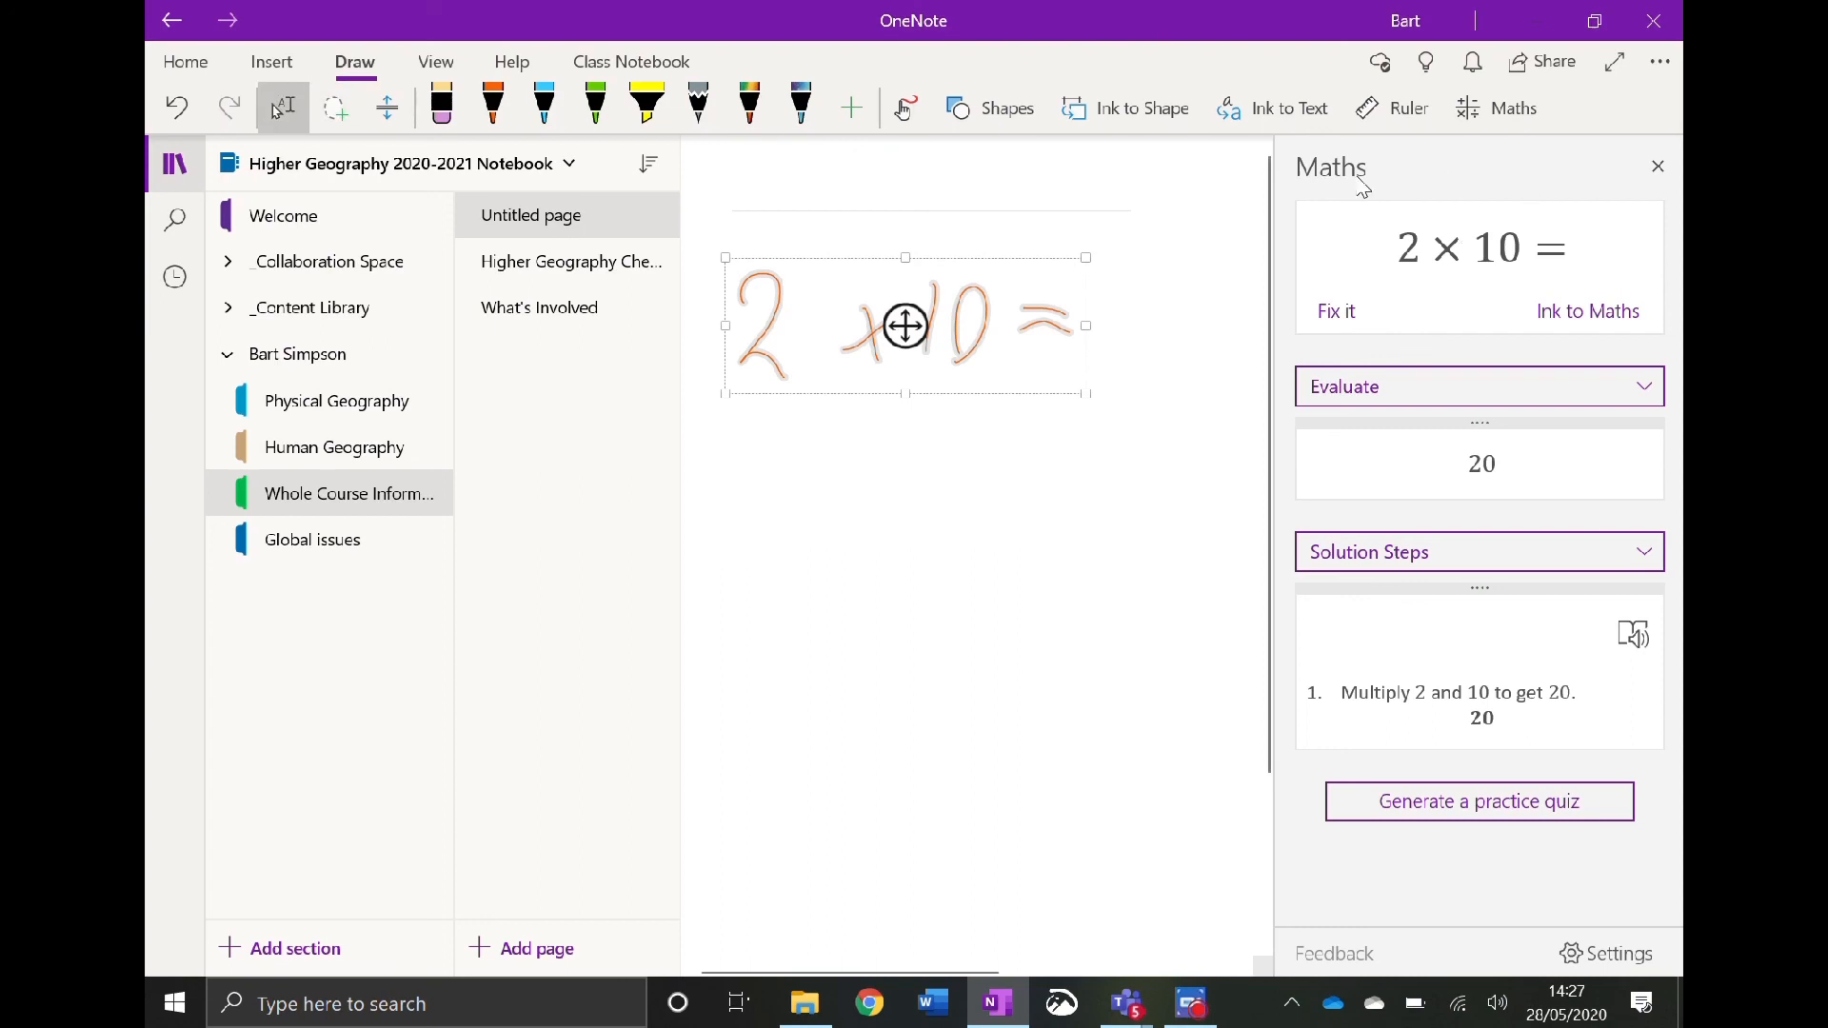